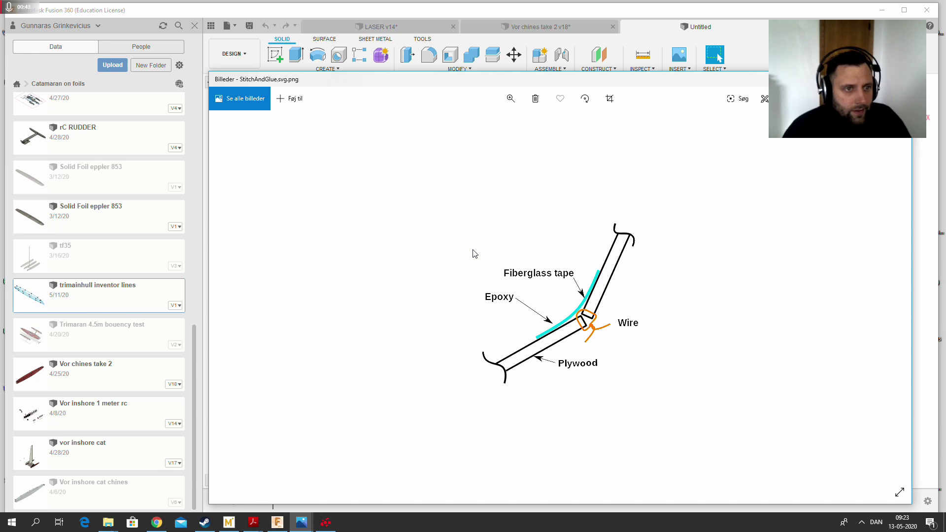
Switch to the Vor chines take 2 design and examine the hull's outer panels and the panel joints at the transom corner
click(544, 27)
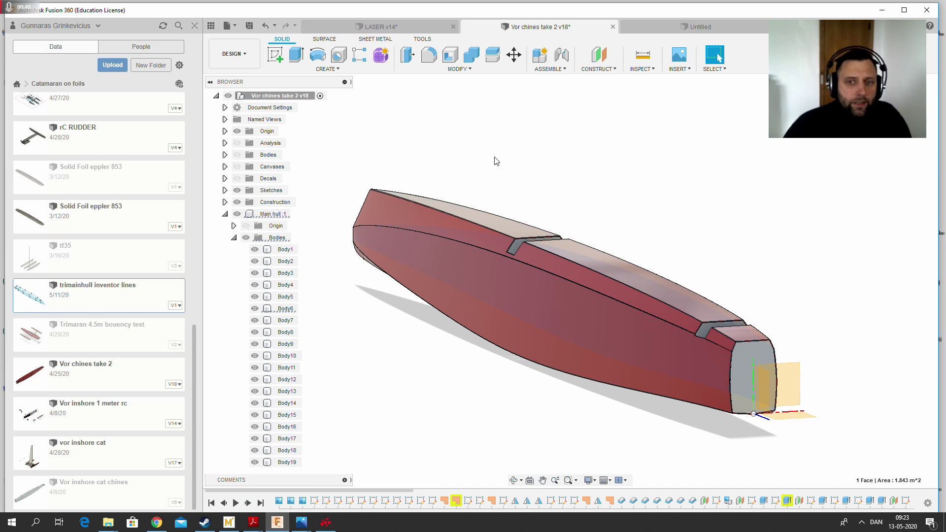
click(618, 225)
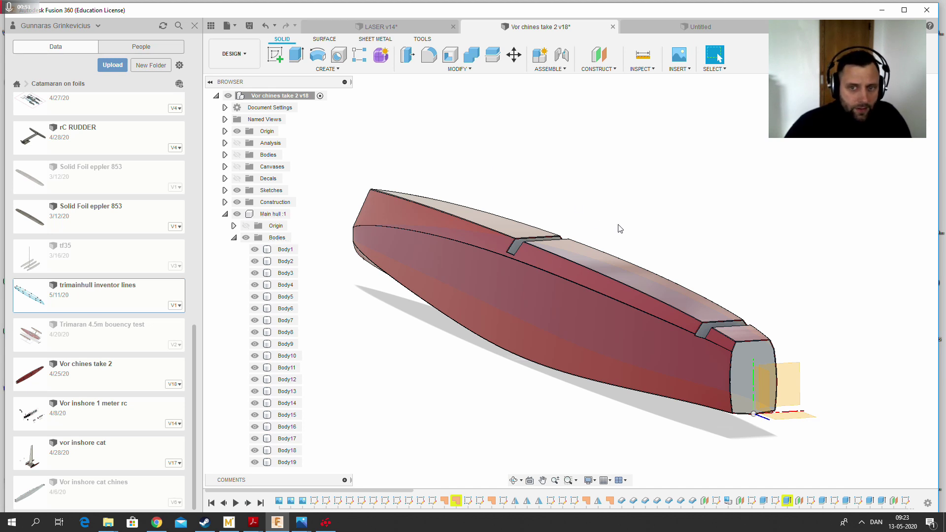
scroll(581, 363, down, 3)
scroll(581, 363, up, 3)
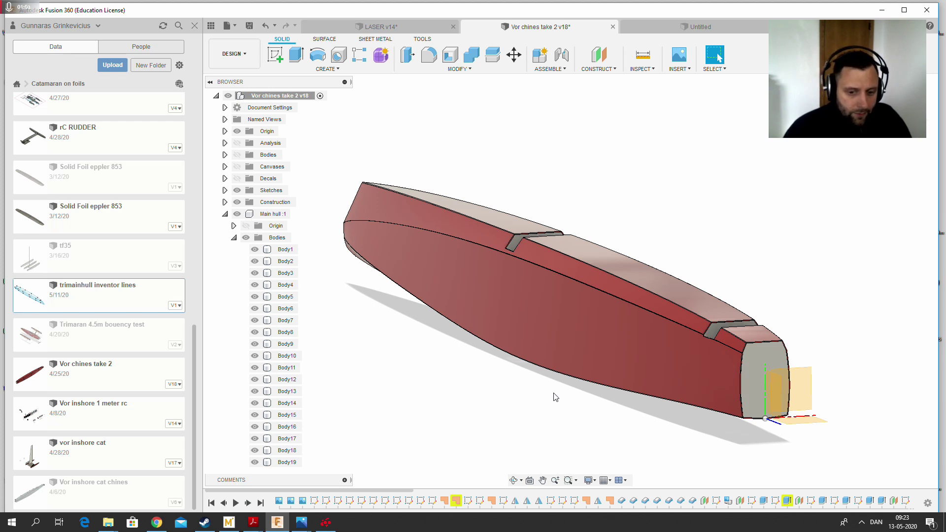
scroll(614, 264, down, 5)
scroll(612, 266, up, 4)
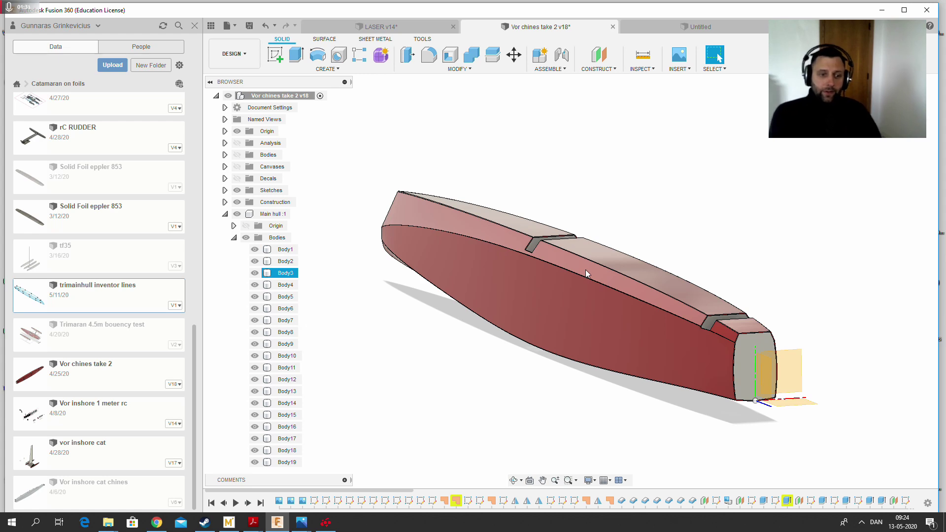
scroll(586, 276, up, 10)
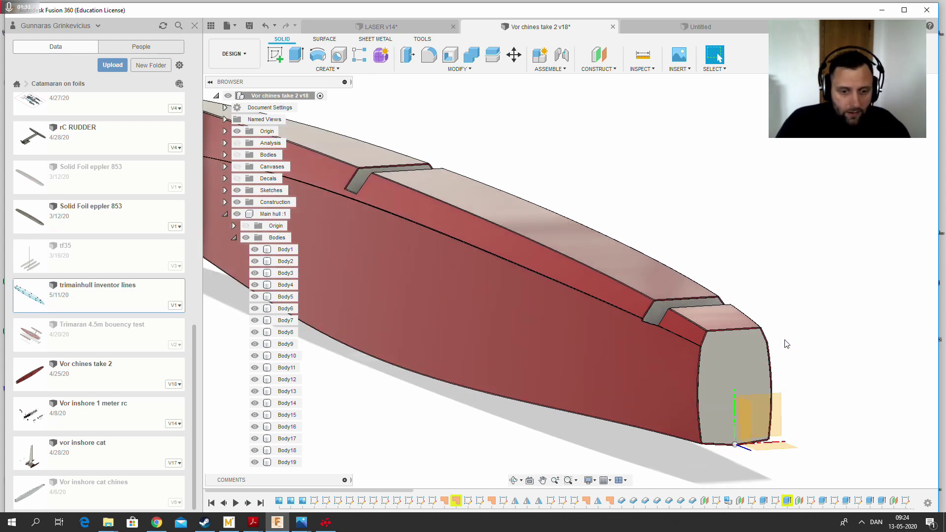
scroll(679, 354, down, 5)
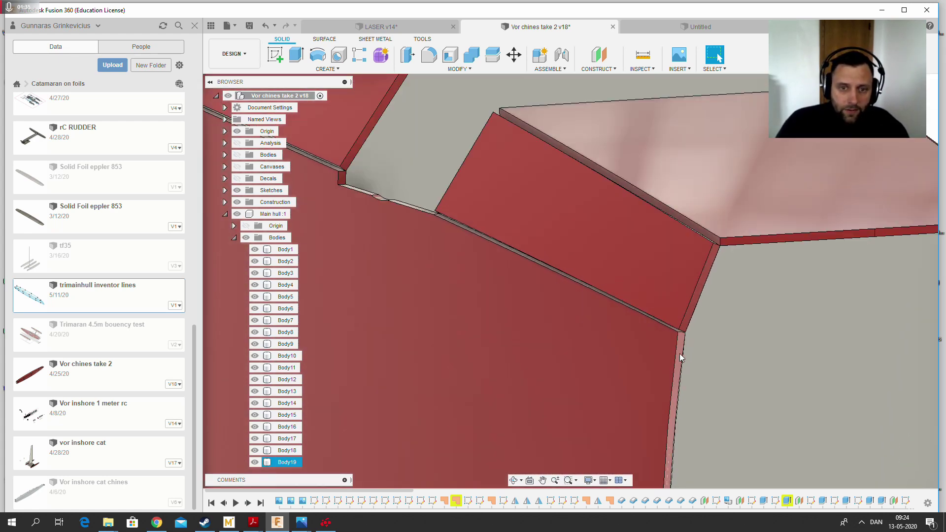
scroll(679, 353, up, 5)
shift+middle_drag(677, 354, 697, 314)
scroll(696, 315, down, 10)
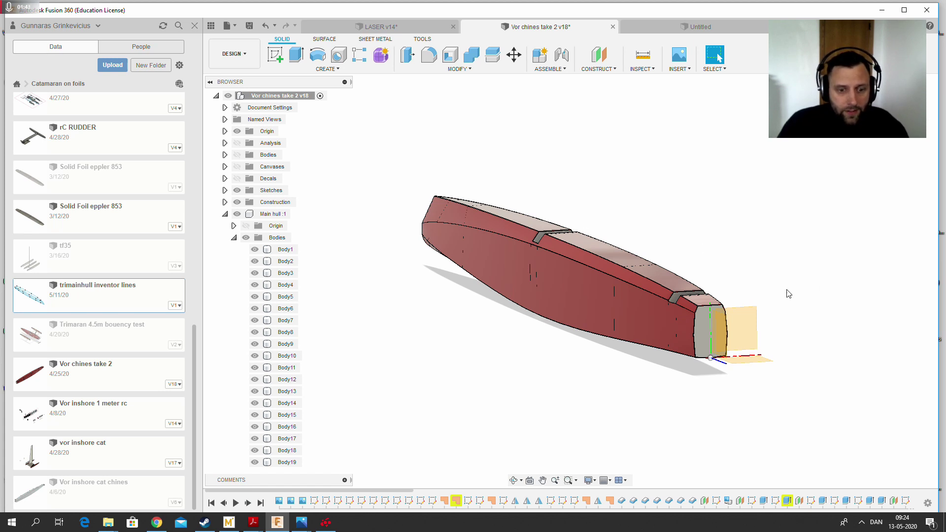
scroll(640, 342, up, 5)
scroll(641, 342, down, 6)
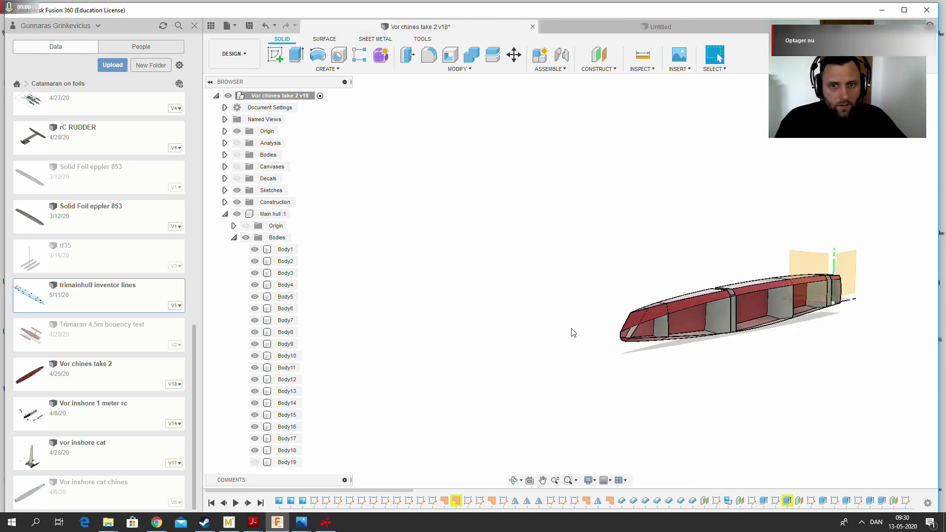
Examine the bulkheads inside the main hull through its open side, from bow to transom
scroll(544, 345, down, 3)
scroll(663, 335, up, 3)
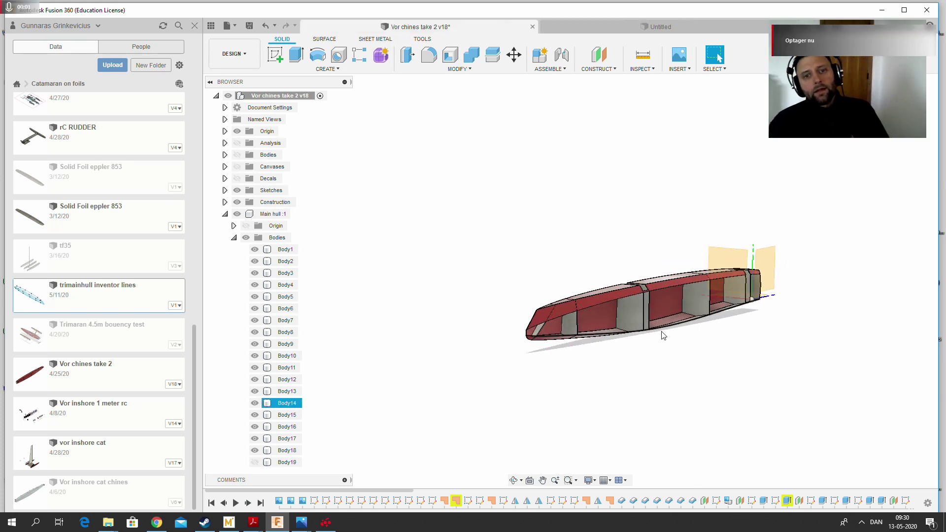
scroll(665, 345, up, 2)
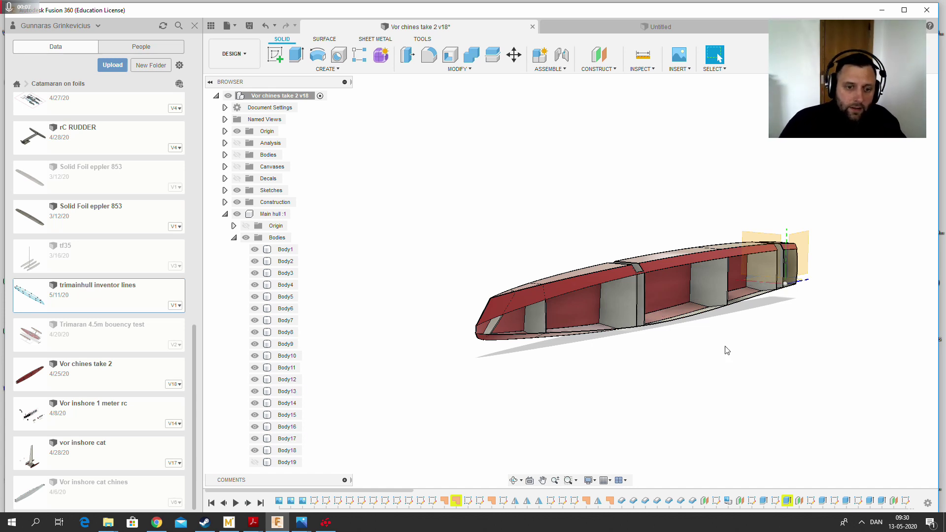
scroll(537, 380, up, 2)
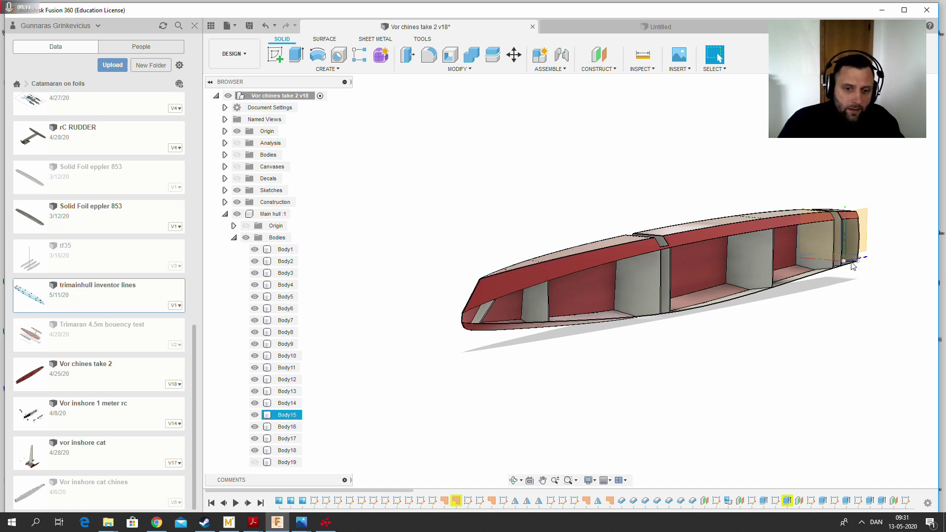
scroll(622, 346, down, 1)
scroll(623, 346, down, 1)
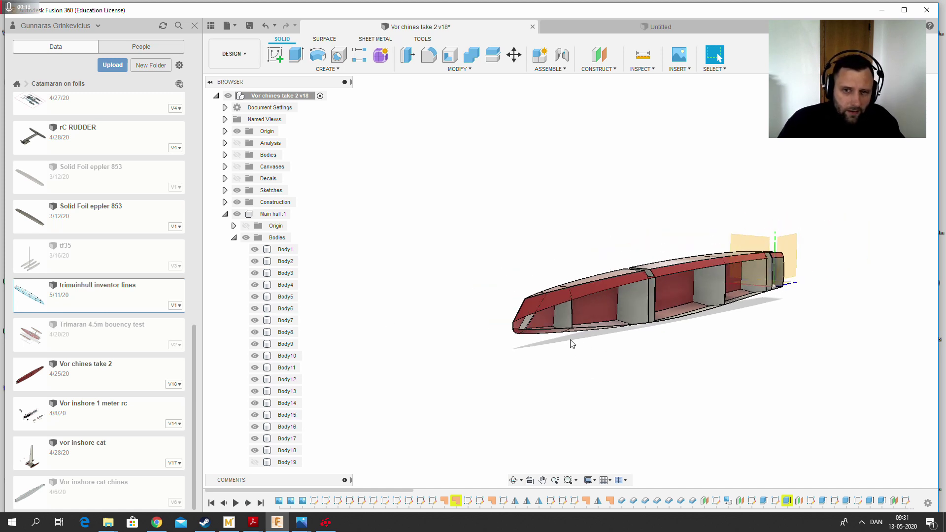
Examine up close how the deck and side panels meet at the upper corner of the bow
shift+middle_drag(646, 345, 668, 353)
scroll(587, 317, up, 2)
scroll(586, 313, up, 6)
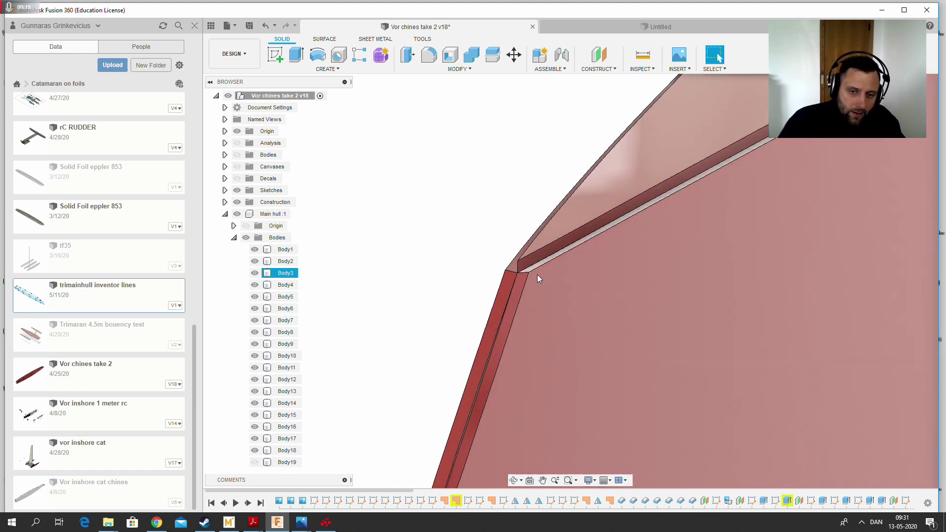
scroll(536, 277, down, 10)
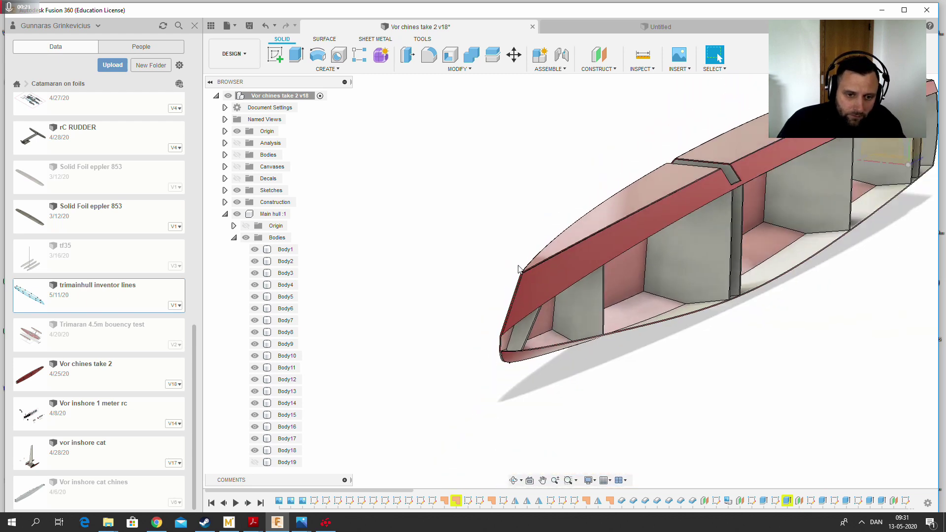
shift+middle_drag(805, 293, 705, 308)
scroll(606, 292, down, 1)
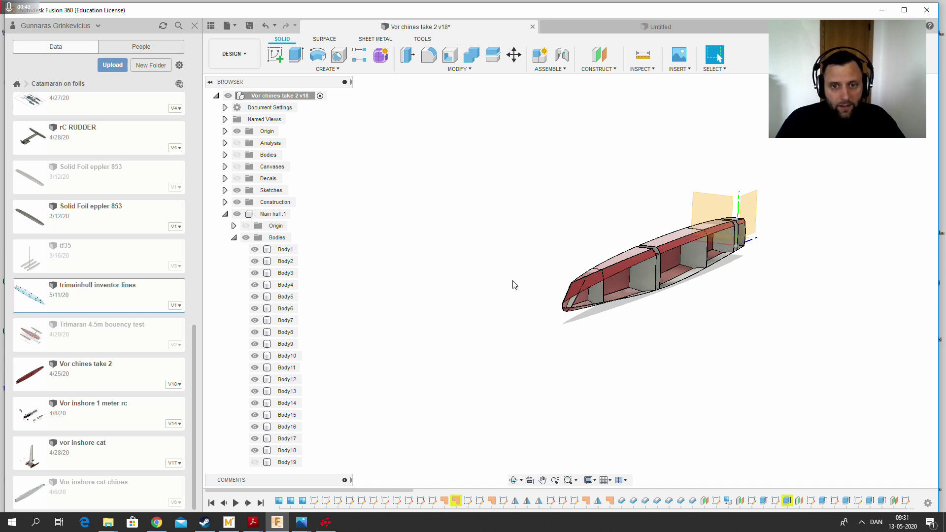
scroll(575, 283, up, 8)
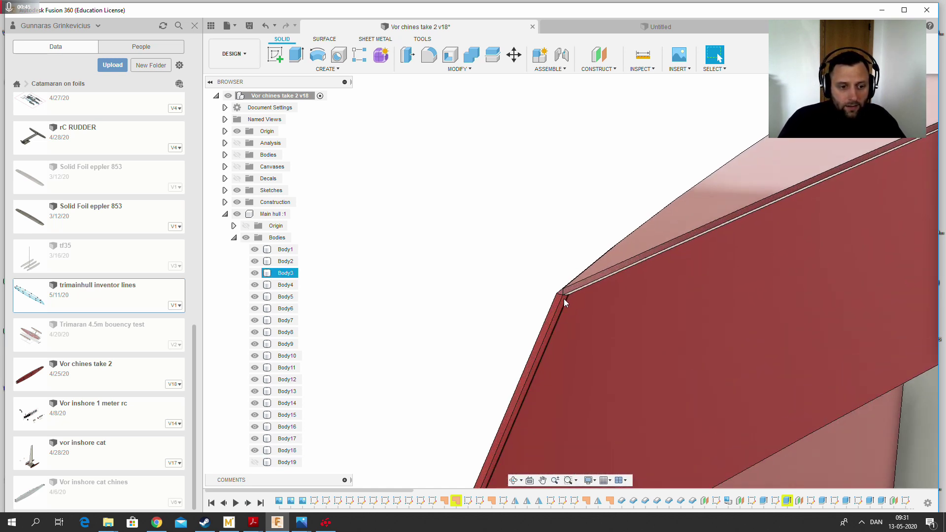
scroll(509, 284, down, 10)
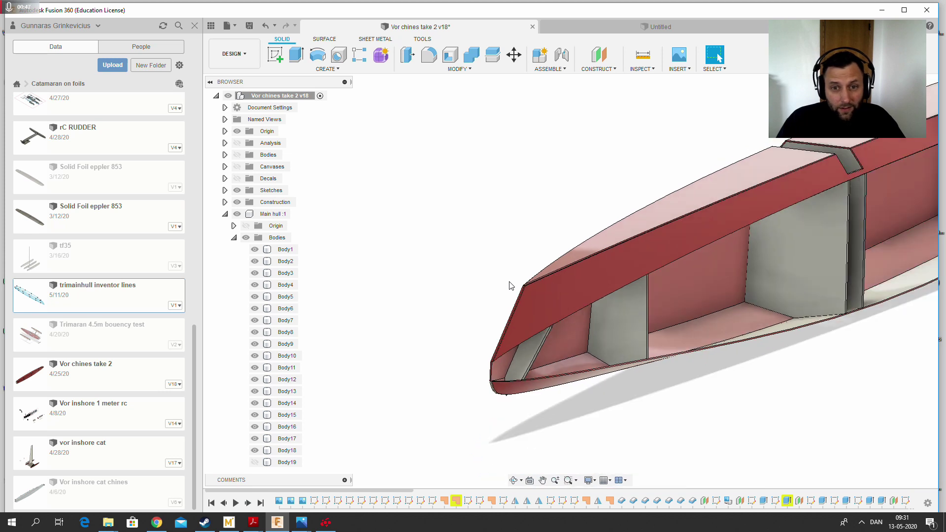
scroll(510, 285, down, 8)
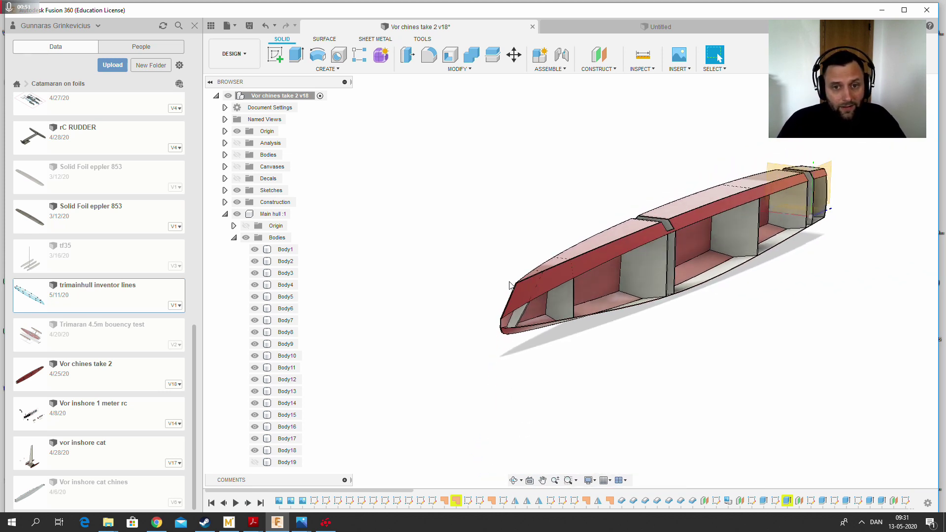
scroll(510, 285, down, 2)
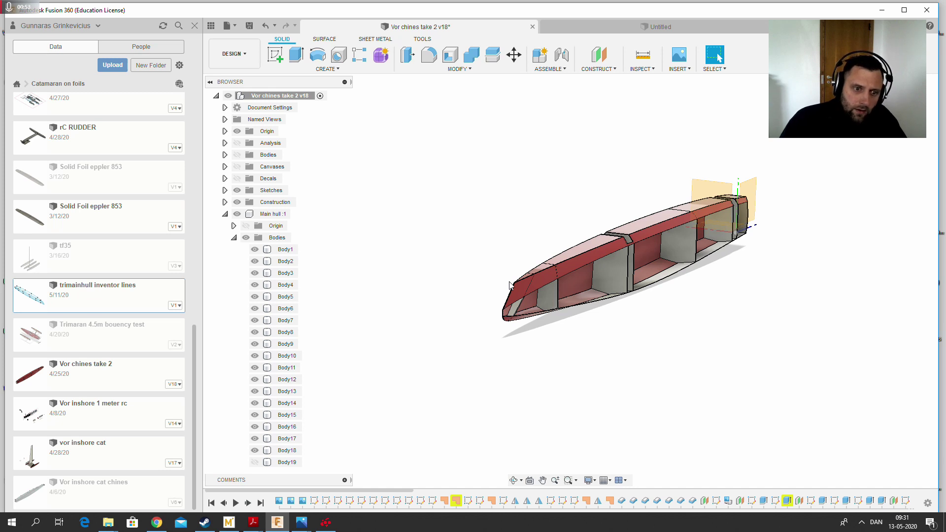
click(516, 288)
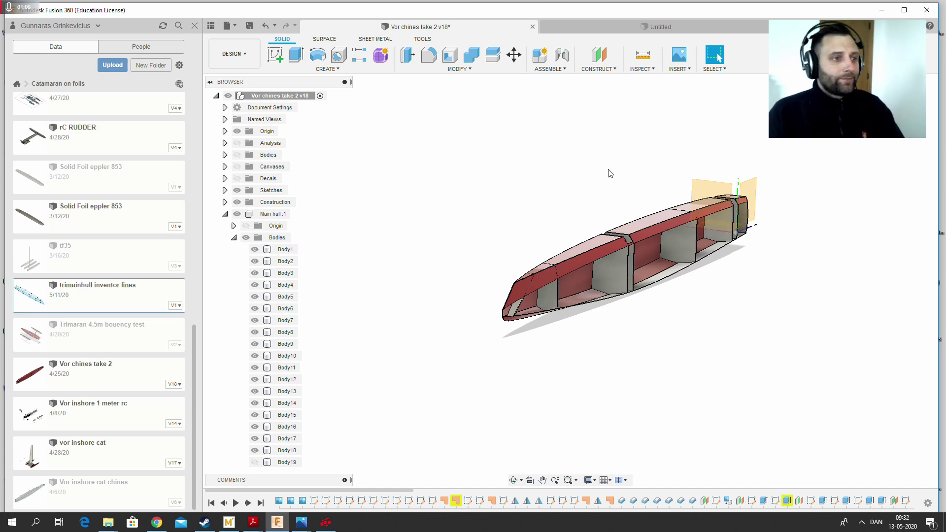
Inspect the opened hull from the stern, side and bow to study its internal frames and panel layout
shift+middle_drag(628, 239, 719, 58)
shift+middle_drag(629, 263, 596, 277)
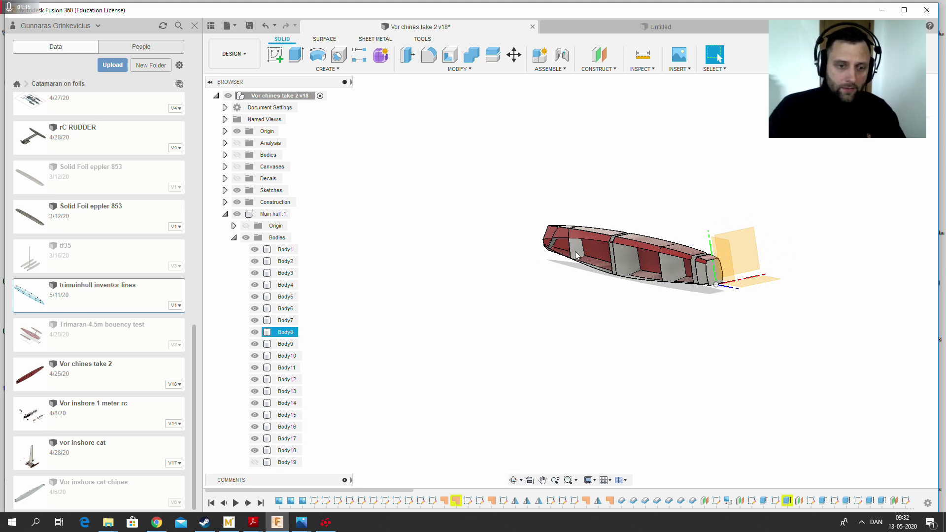
scroll(605, 215, up, 4)
shift+middle_drag(603, 214, 622, 223)
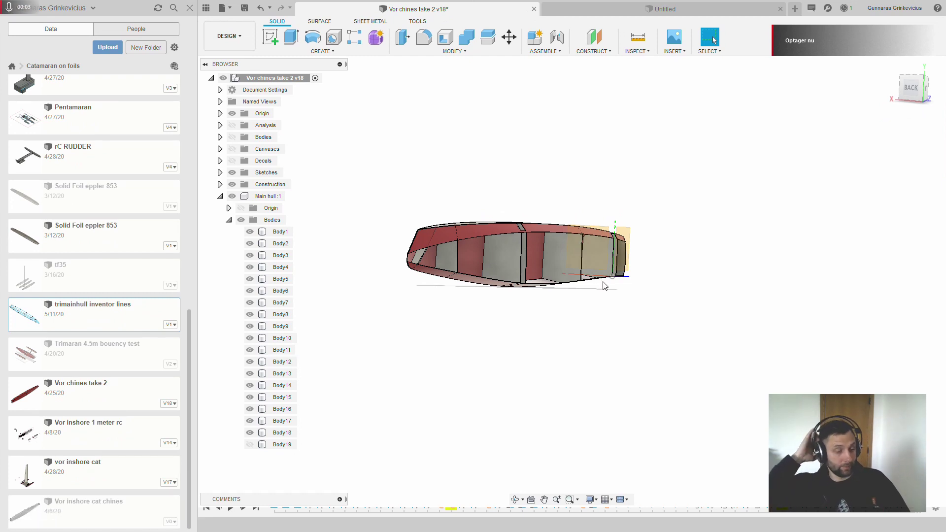
scroll(450, 213, up, 3)
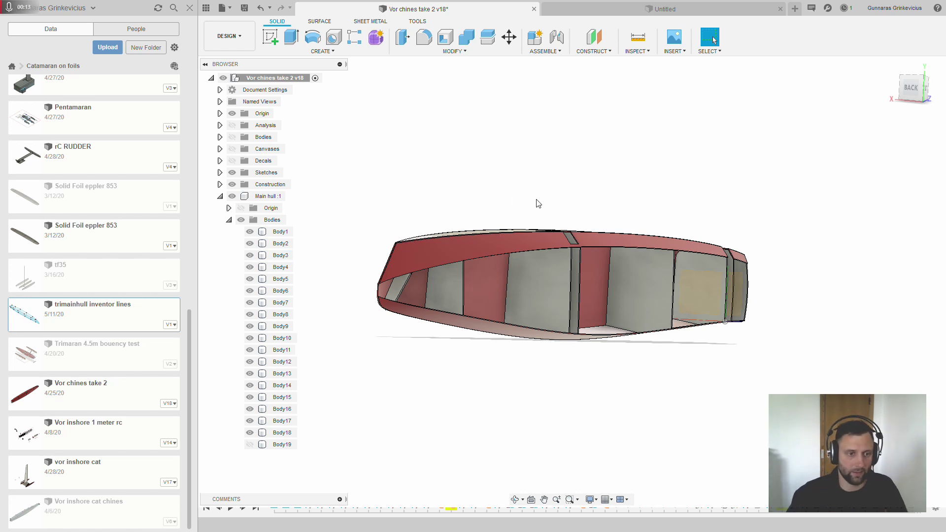
scroll(534, 248, up, 3)
scroll(534, 252, down, 4)
mouse_move(538, 227)
shift+middle_down()
mouse_move(567, 224)
mouse_move(542, 232)
shift+middle_up()
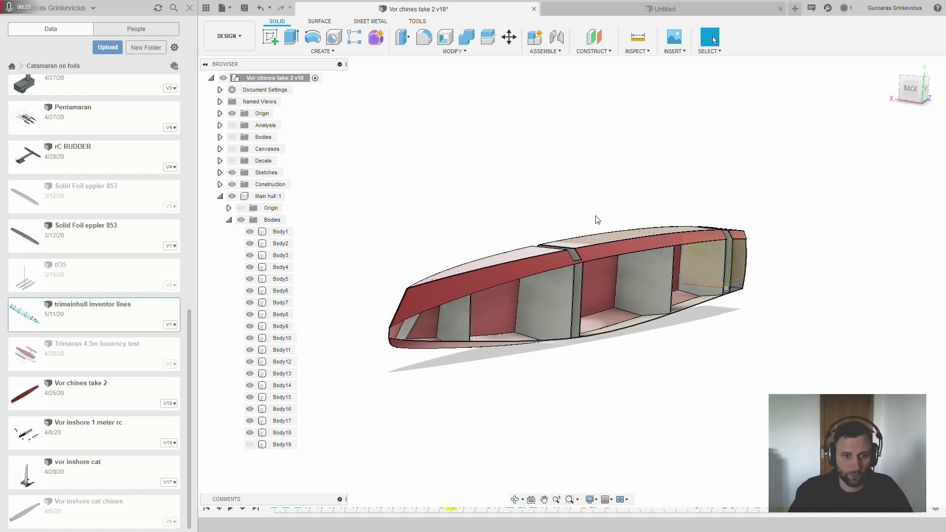
scroll(599, 220, down, 2)
shift+middle_drag(752, 251, 634, 260)
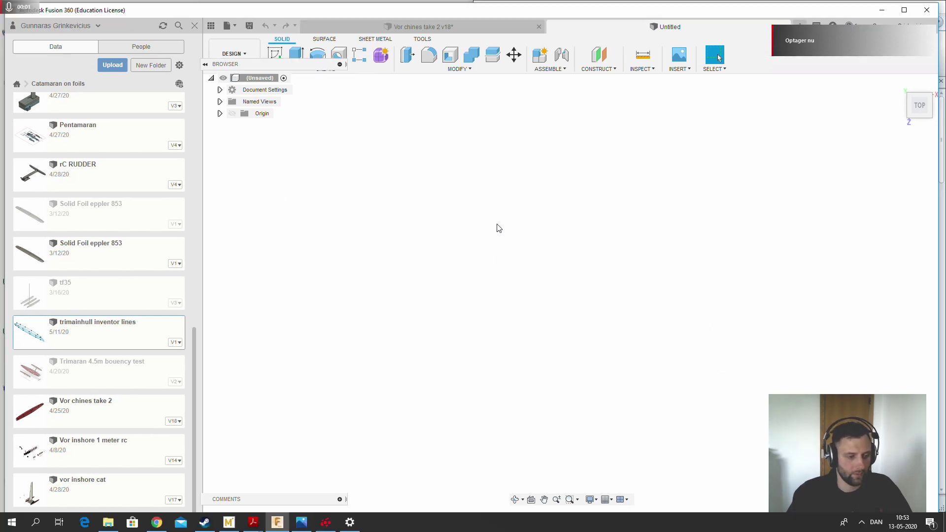
Switch to Chrome and review the Solo Skiff plan drawing and specifications on the WoodenBoat forum page
click(157, 526)
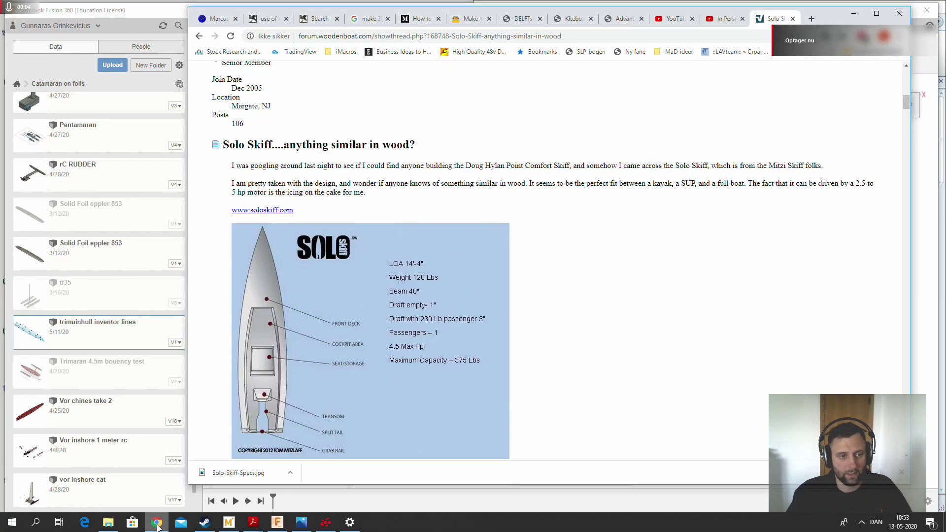
right_click(558, 345)
right_click(547, 319)
key(Escape)
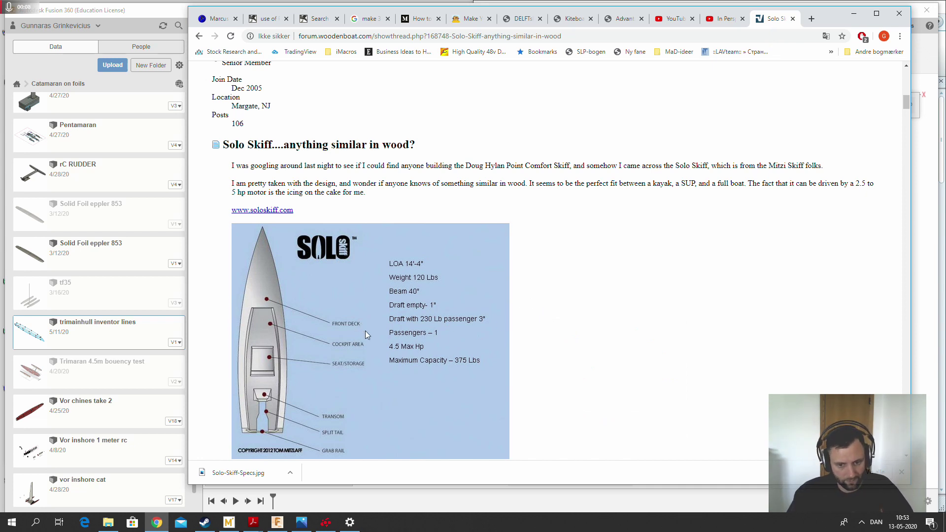
right_click(653, 328)
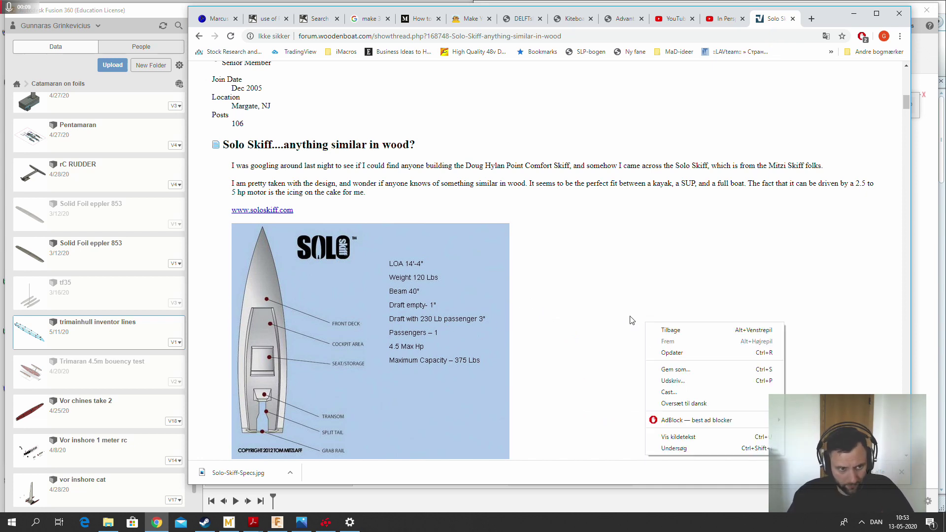
key(Escape)
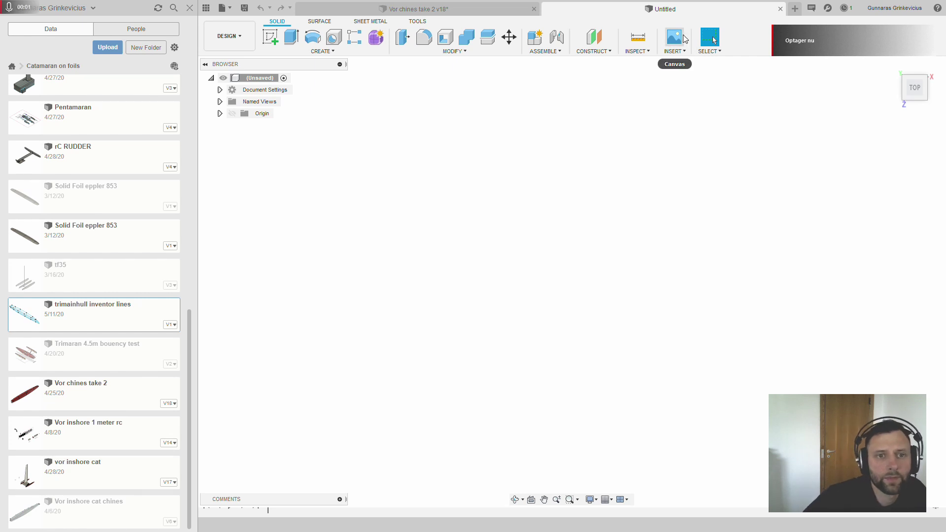
Start a new canvas from the Solo-Skiff-Specs image and hide the project data list
click(674, 52)
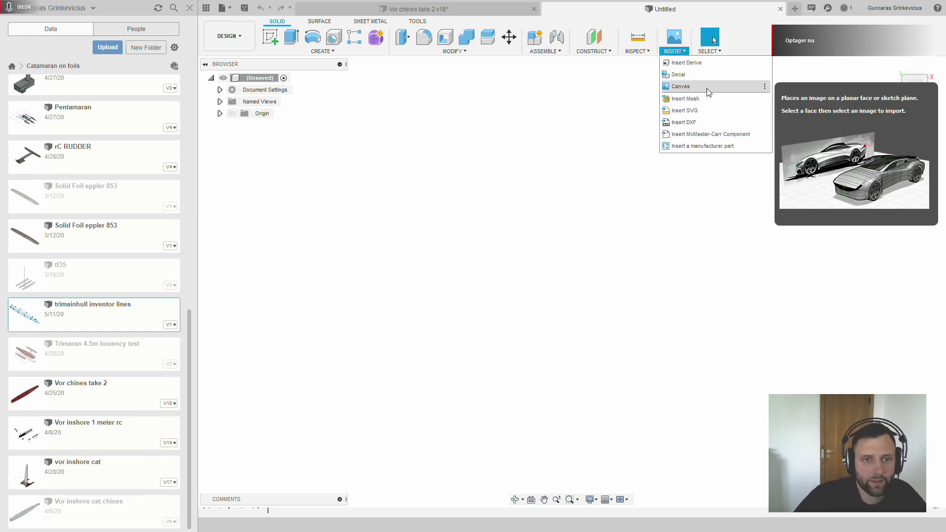
click(708, 90)
click(332, 364)
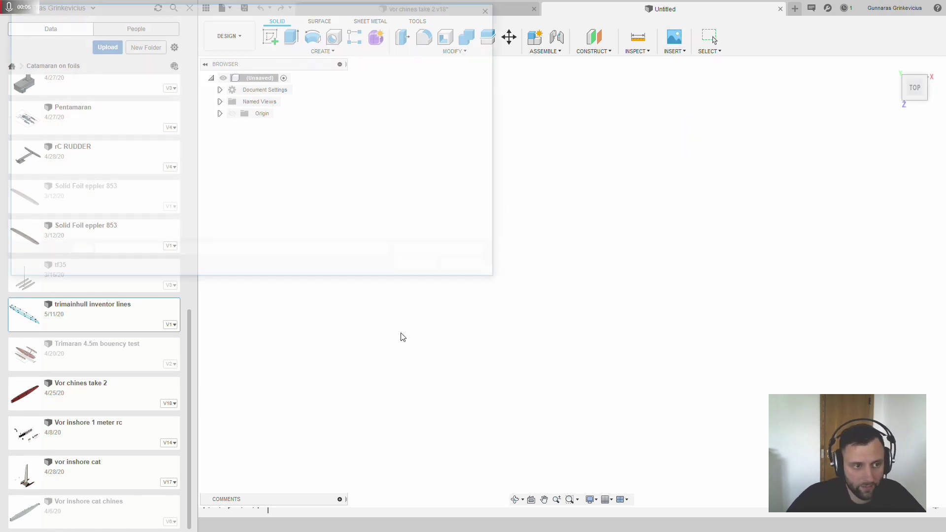
scroll(300, 187, down, 5)
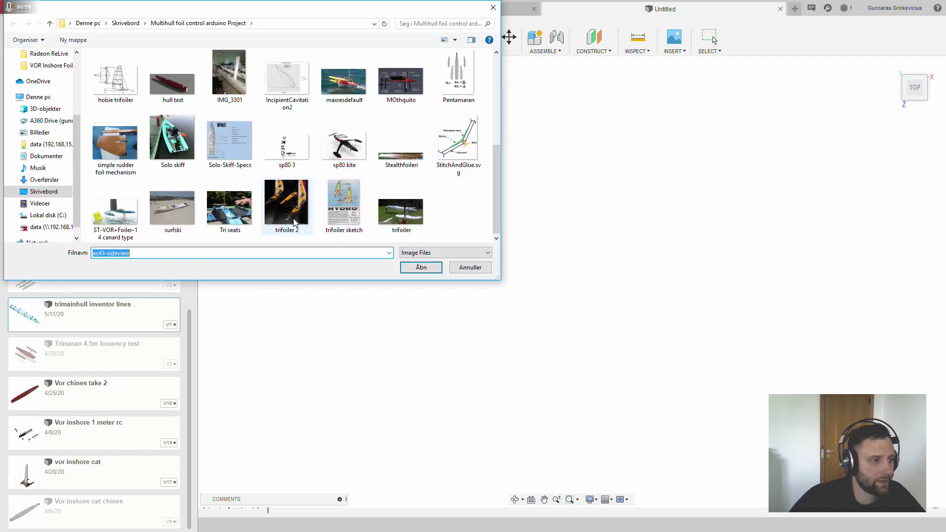
click(172, 207)
double_click(223, 145)
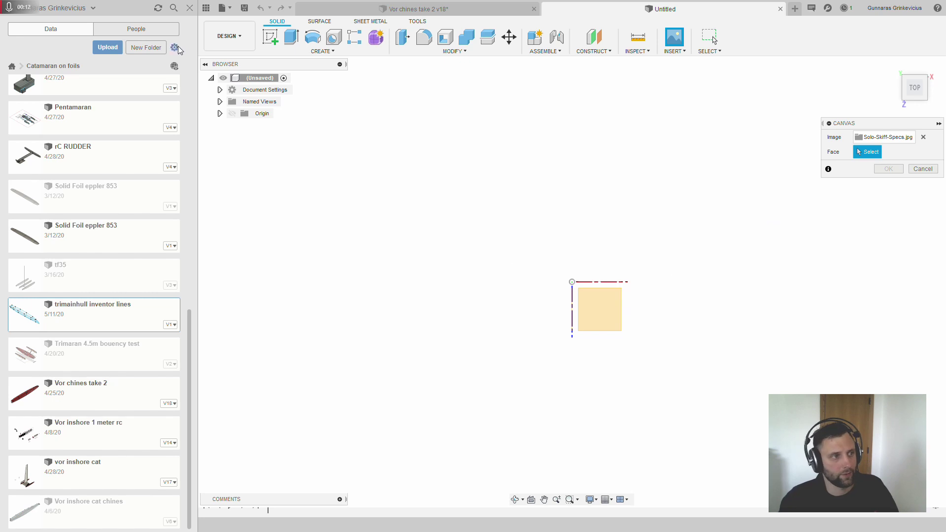
click(190, 8)
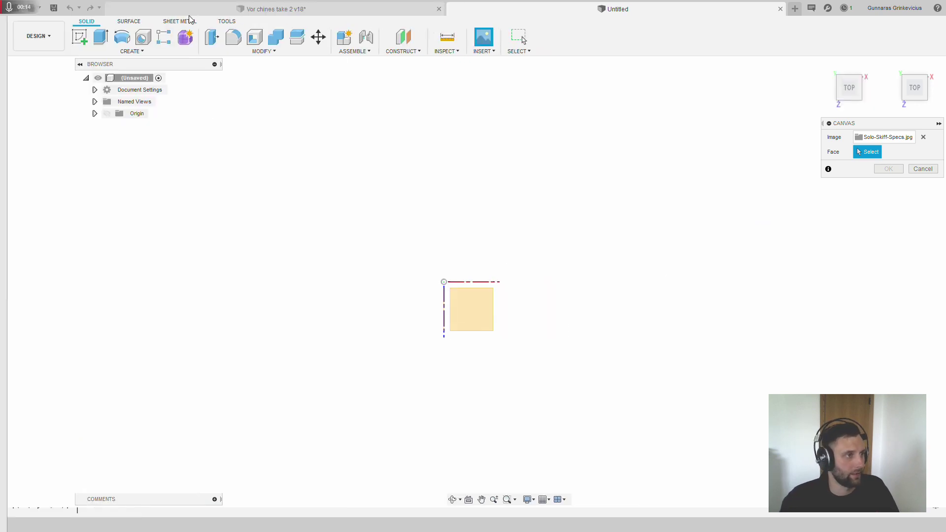
Place the canvas on the horizontal XZ origin plane, enlarged to a plane scale of about 4.78
click(515, 315)
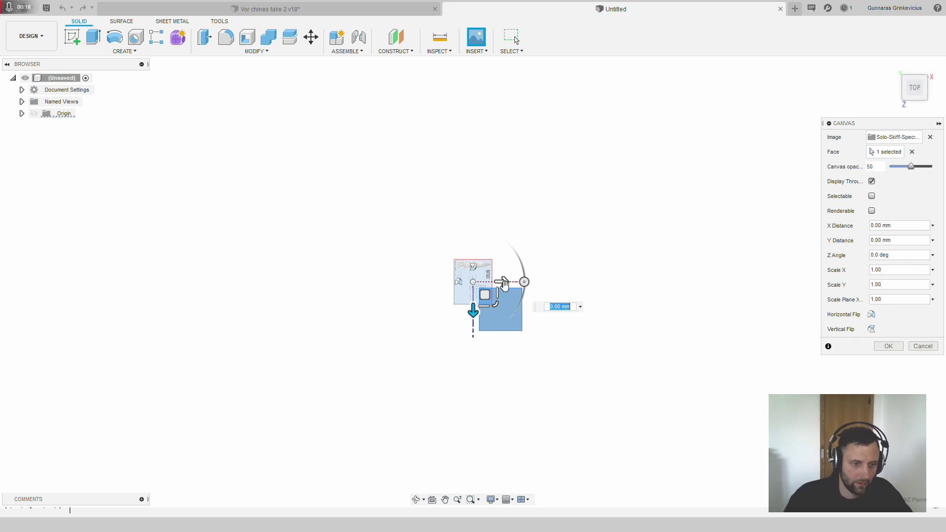
drag(491, 298, 510, 269)
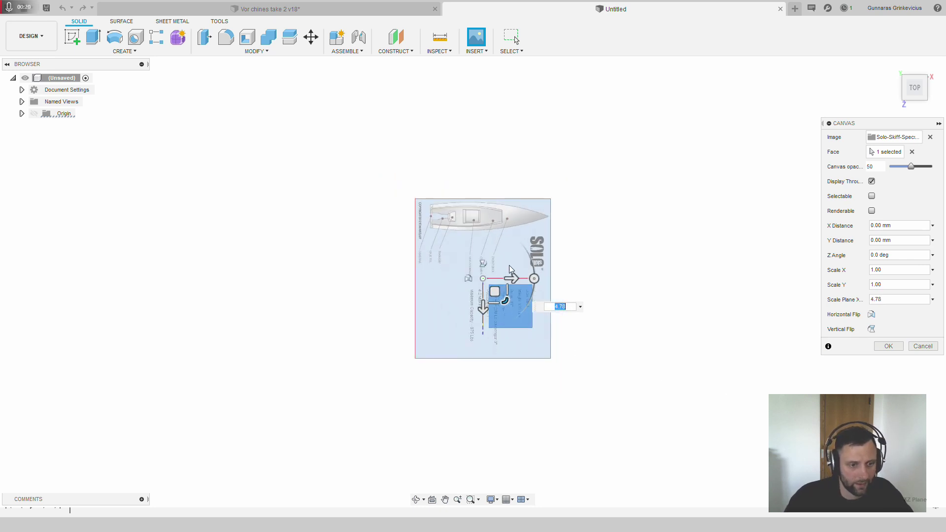
scroll(508, 268, up, 5)
scroll(506, 270, down, 2)
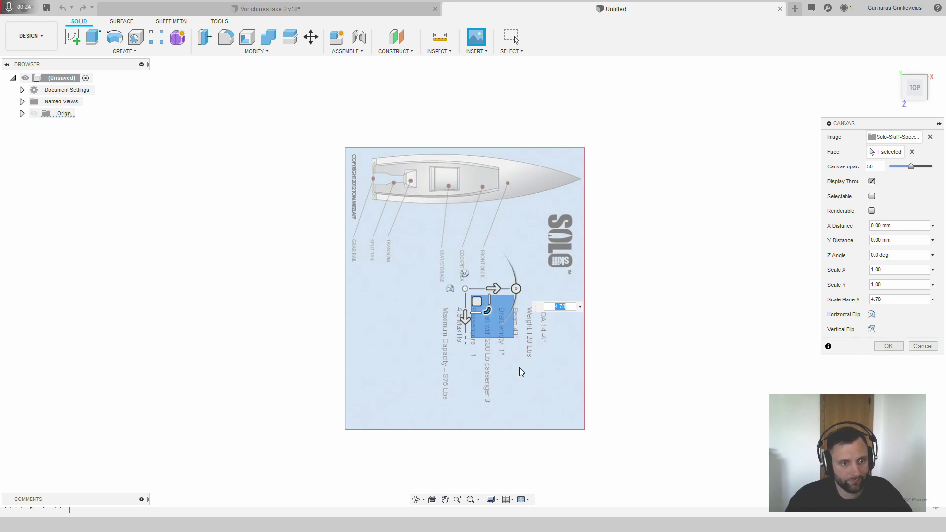
scroll(522, 372, down, 2)
click(889, 347)
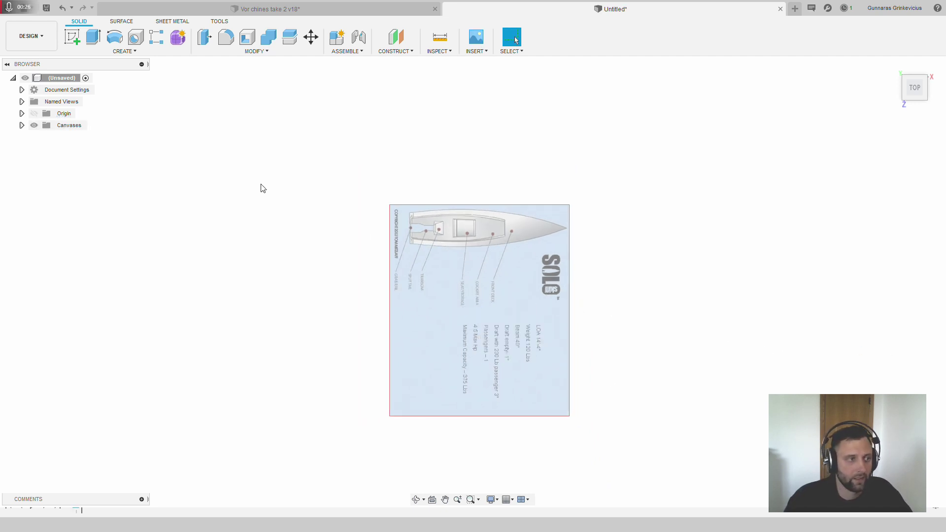
Calibrate the Solo-Skiff-Specs canvas to 5000 mm between the stern centre and the bow tip
click(22, 126)
right_click(77, 143)
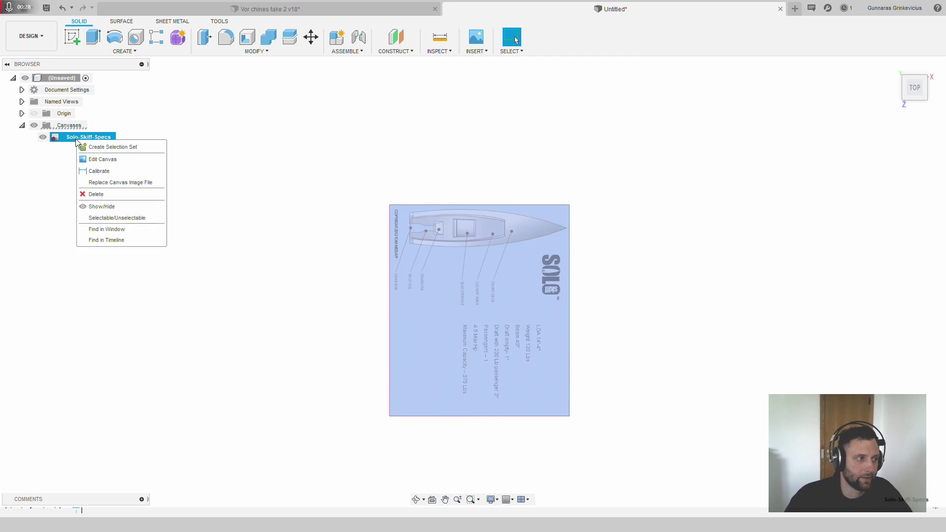
click(99, 171)
scroll(387, 208, up, 6)
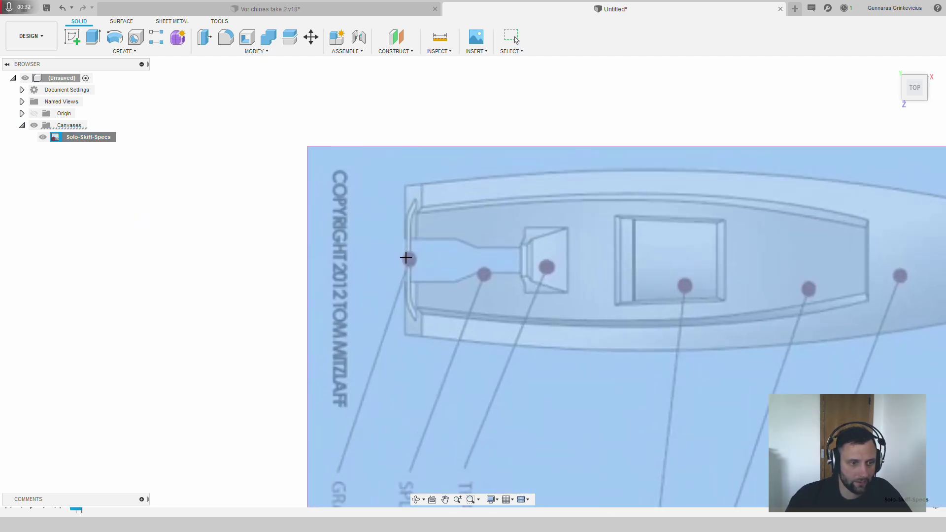
click(406, 258)
scroll(407, 258, down, 3)
click(785, 261)
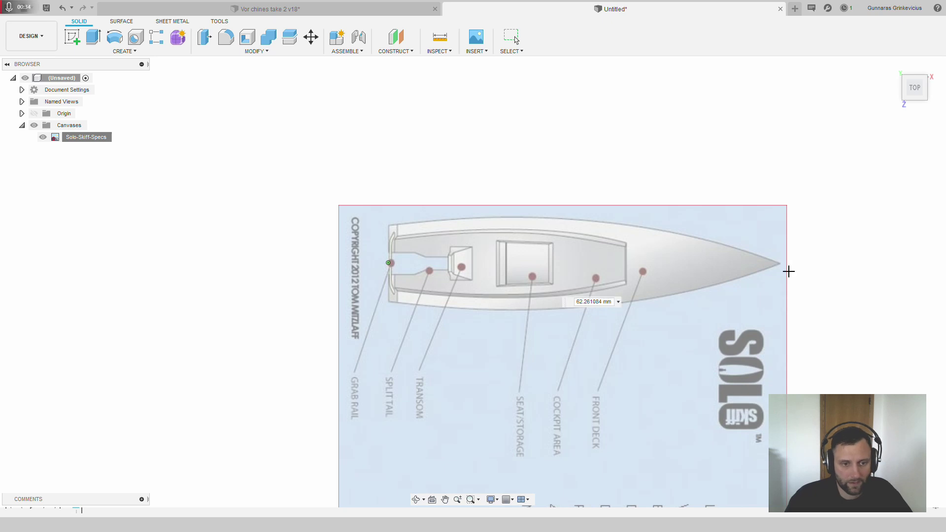
text(5000)
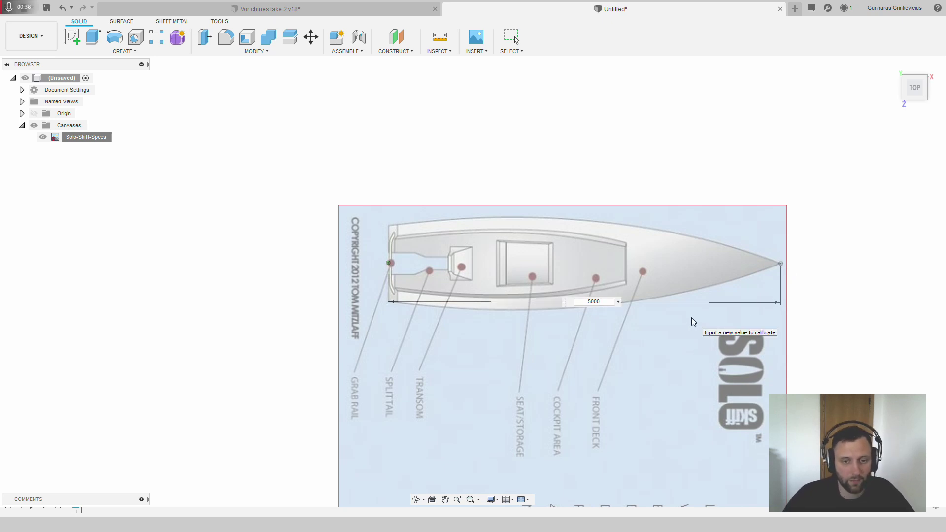
key(Return)
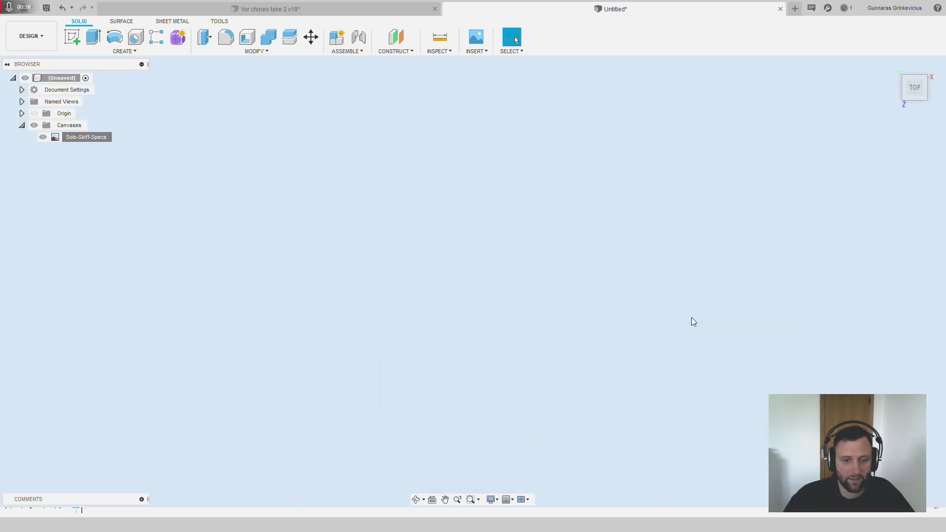
Show the origin and move the canvas to X about 2593 mm, Y about -2819 mm, with the bow tip on the origin
scroll(574, 279, down, 15)
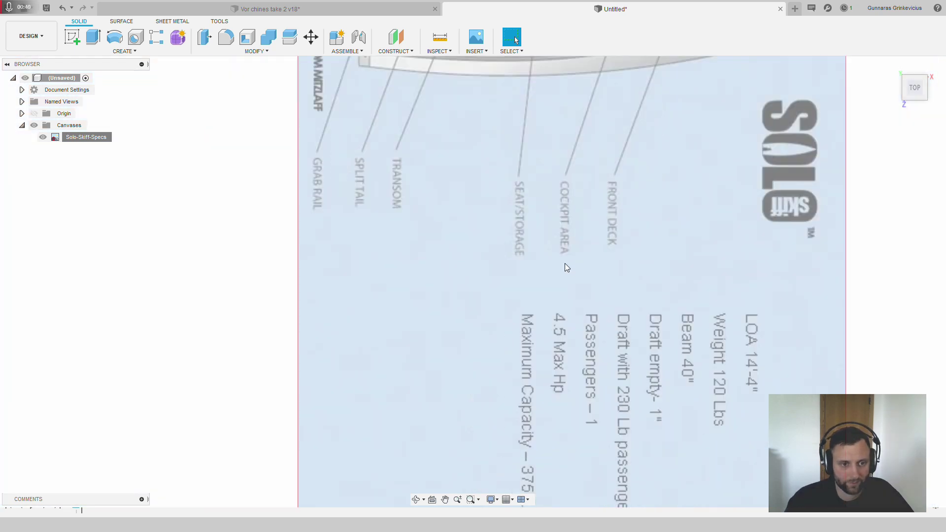
scroll(564, 266, down, 2)
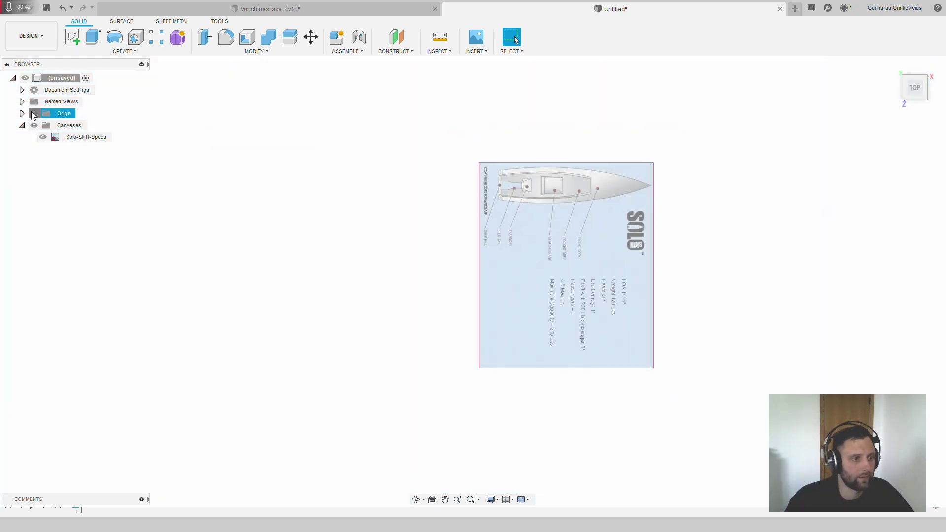
click(35, 113)
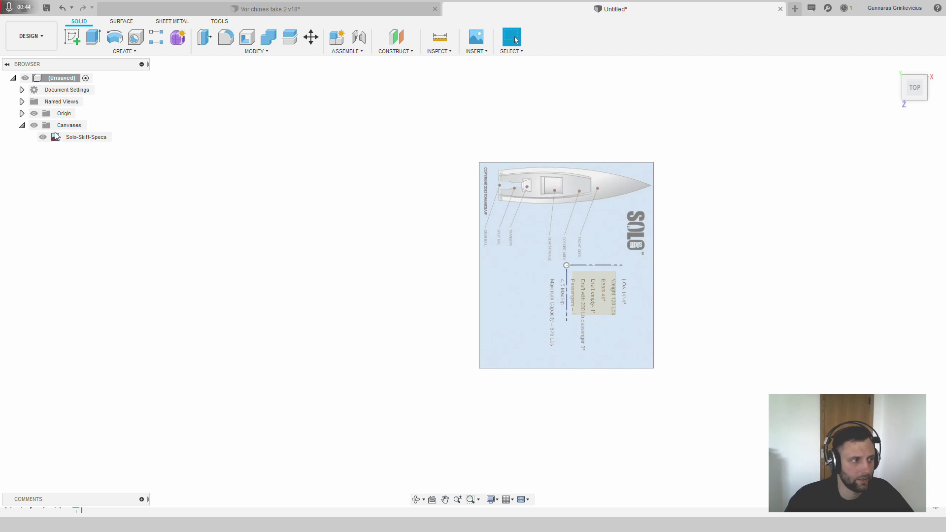
right_click(55, 136)
click(104, 159)
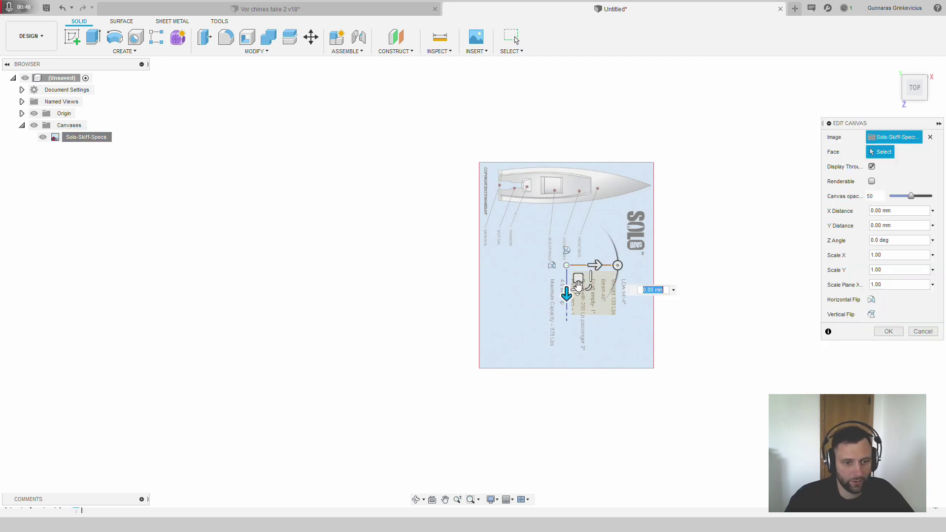
drag(579, 285, 493, 364)
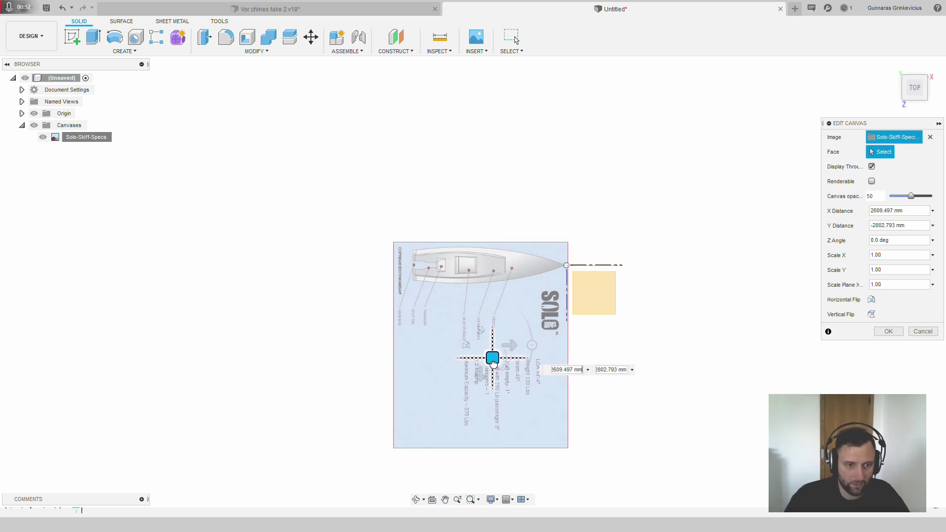
scroll(493, 359, down, 2)
scroll(488, 352, up, 4)
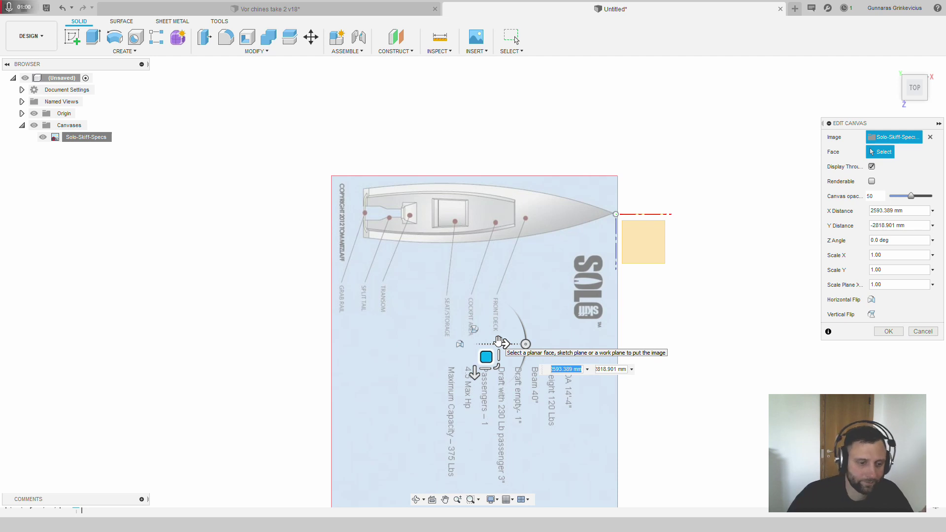
Reposition the canvas so the stern centre sits on the origin, at X about 2609 mm and Y about 2199 mm
drag(499, 340, 546, 353)
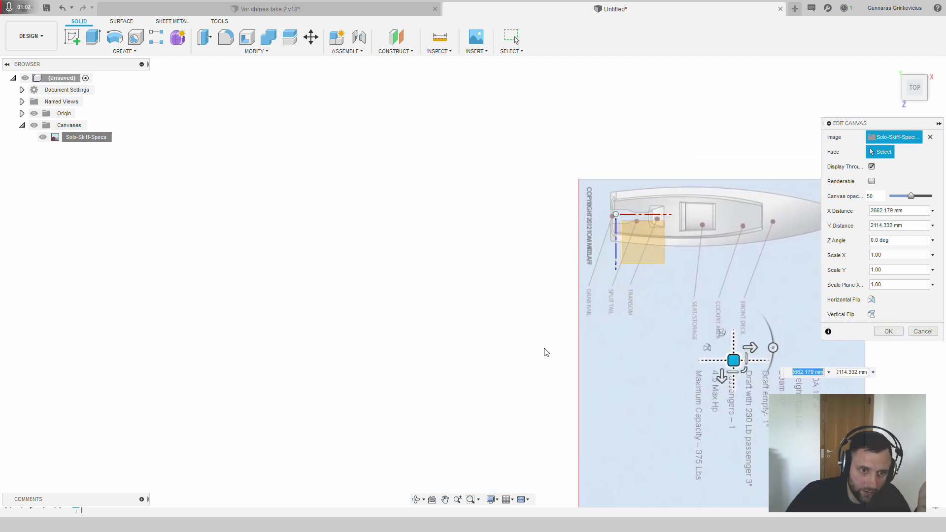
scroll(372, 353, down, 3)
scroll(409, 359, up, 3)
scroll(345, 366, down, 3)
scroll(424, 364, up, 1)
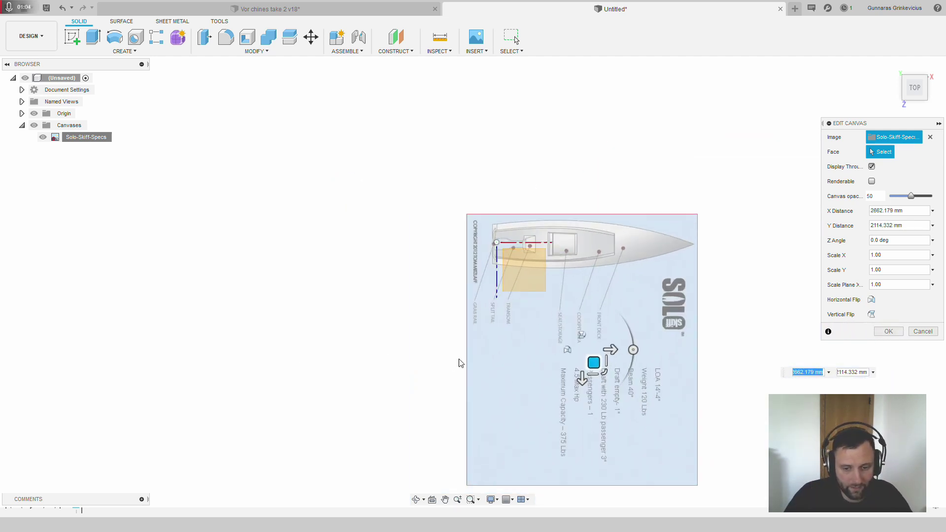
scroll(458, 363, up, 1)
scroll(311, 333, down, 3)
scroll(584, 359, up, 3)
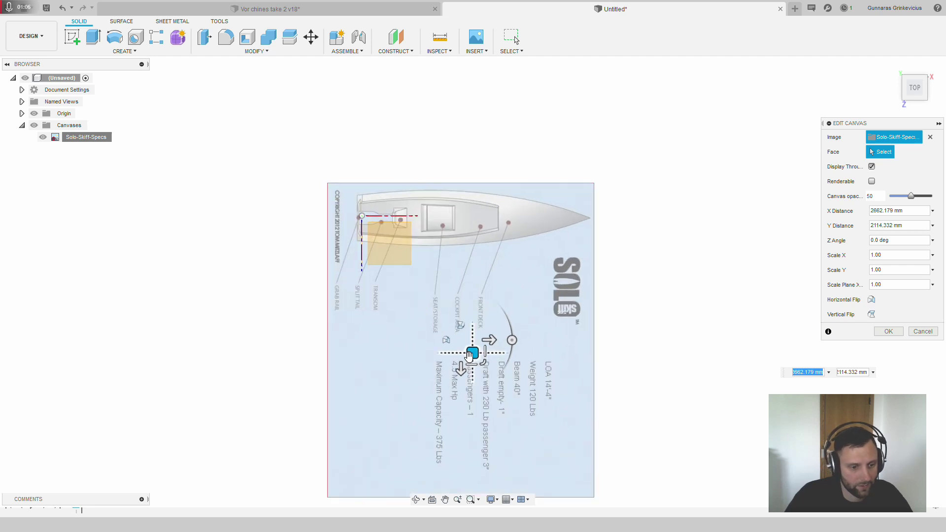
drag(470, 355, 476, 354)
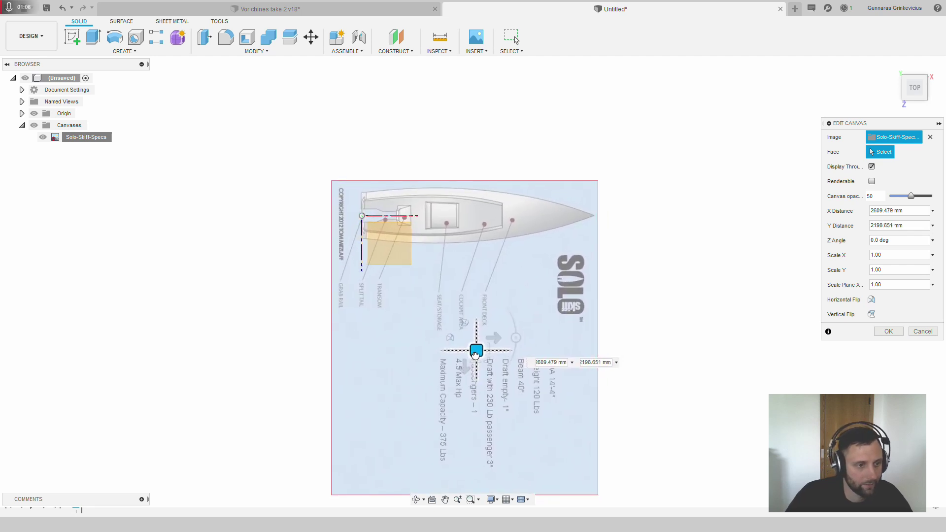
click(890, 332)
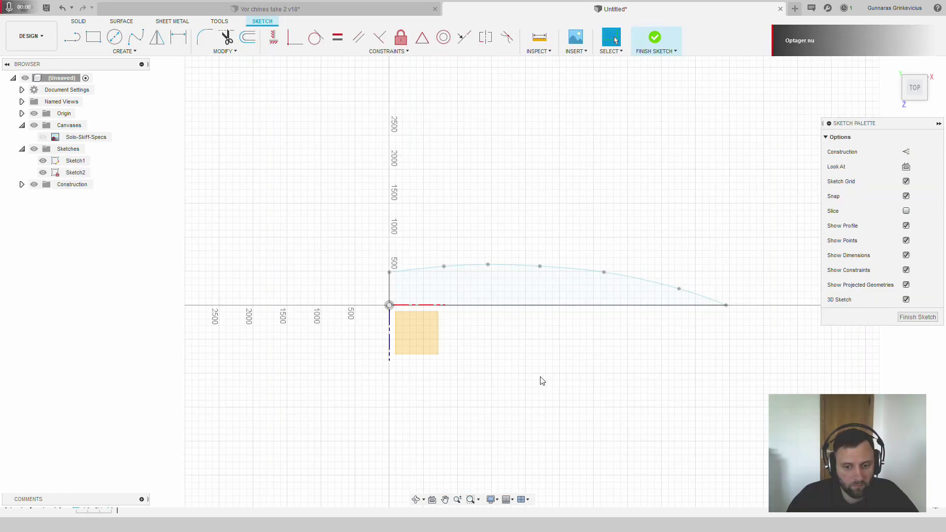
Delete Sketch2 from the design, keeping the half-hull outline in Sketch1
mouse_move(539, 380)
shift+middle_down()
mouse_move(589, 342)
mouse_move(616, 348)
mouse_move(616, 359)
mouse_move(587, 360)
mouse_move(555, 338)
mouse_move(574, 313)
mouse_move(583, 321)
mouse_move(430, 317)
mouse_move(469, 347)
shift+middle_up()
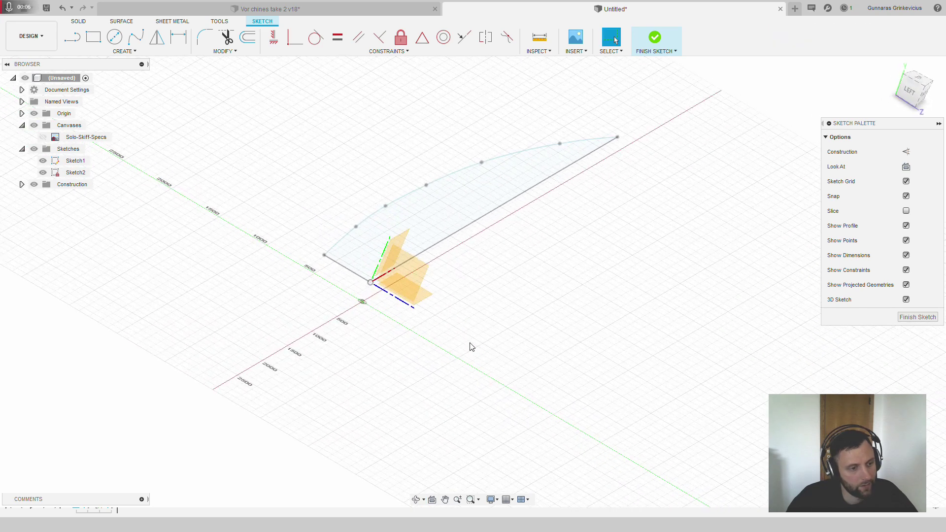
click(386, 217)
click(525, 251)
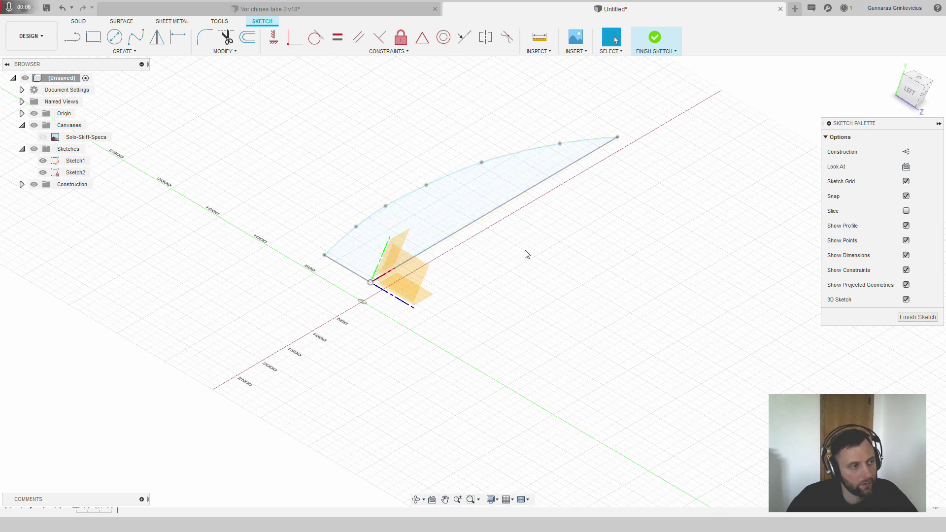
click(74, 172)
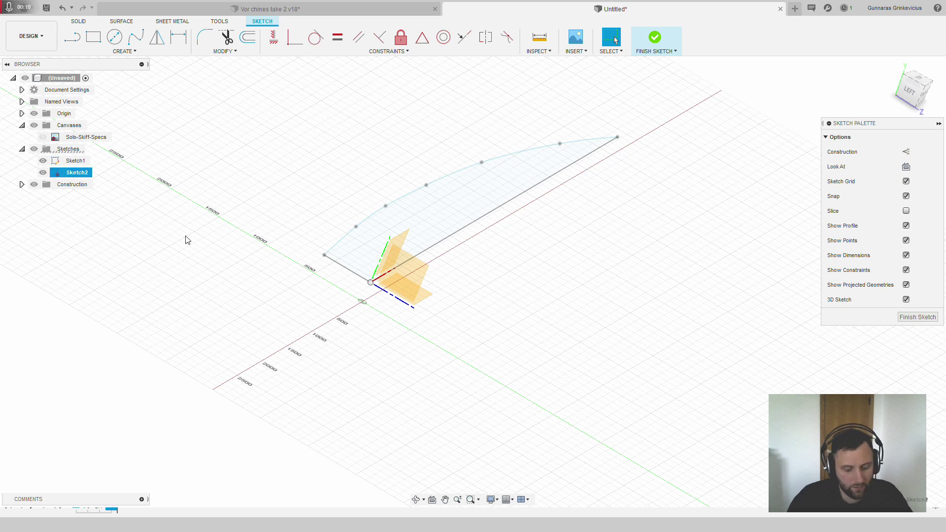
key(Delete)
Create an offset plane 200 mm below the horizontal origin plane
click(333, 38)
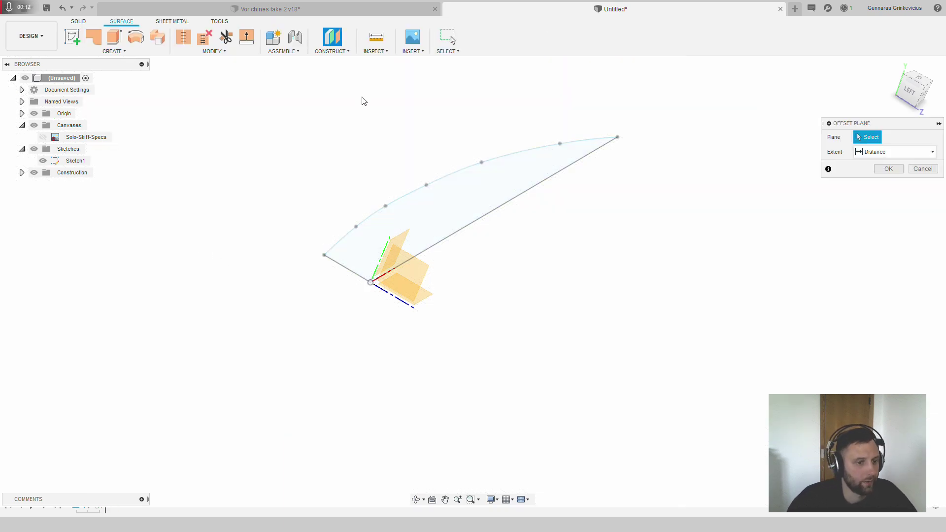
mouse_move(421, 297)
shift+middle_down()
mouse_move(437, 306)
mouse_move(429, 289)
mouse_move(409, 293)
shift+middle_up()
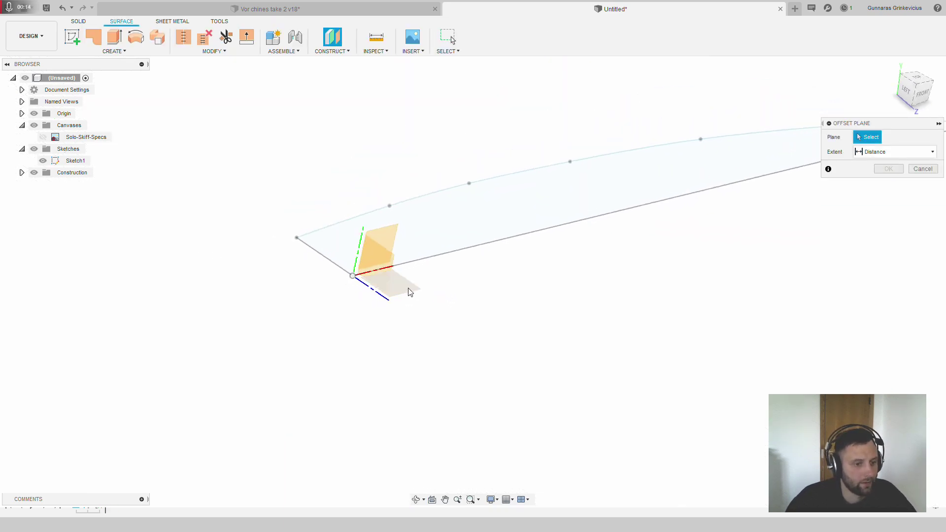
click(409, 292)
click(923, 94)
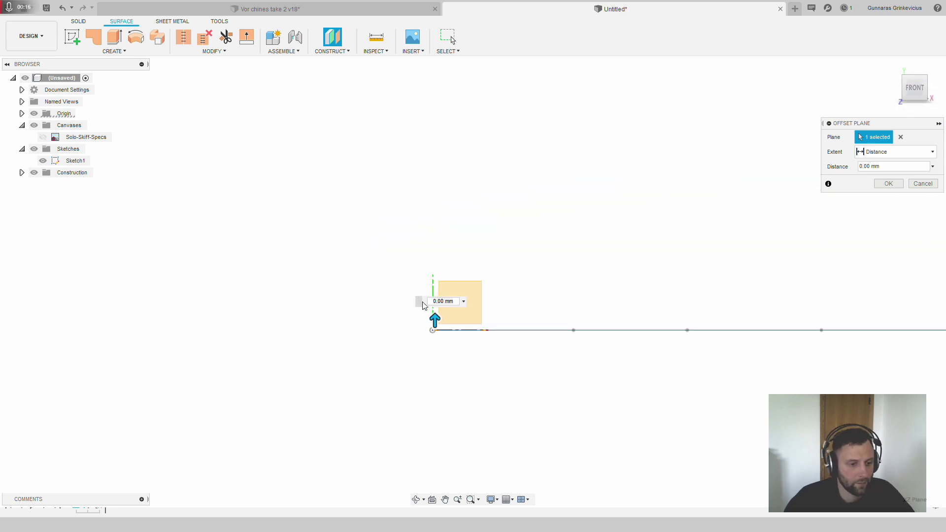
drag(435, 321, 435, 377)
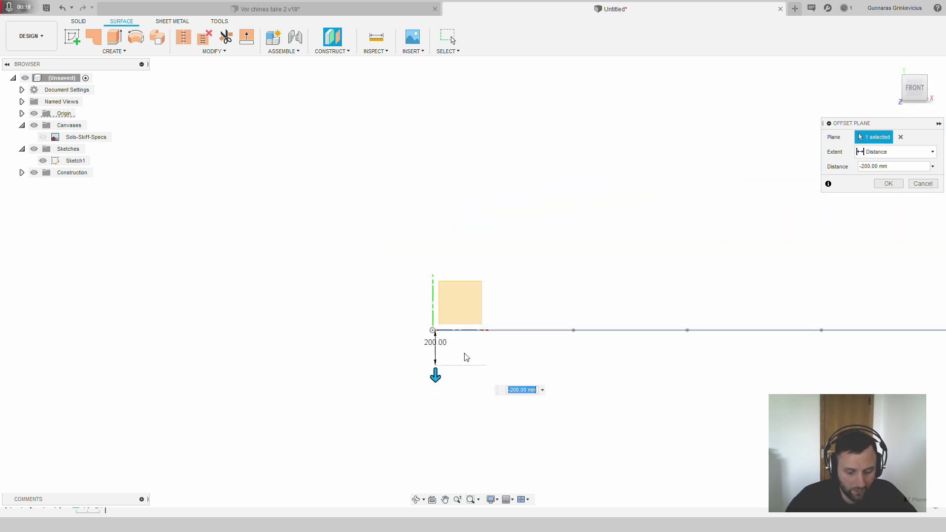
key(Return)
shift+middle_drag(464, 357, 160, 502)
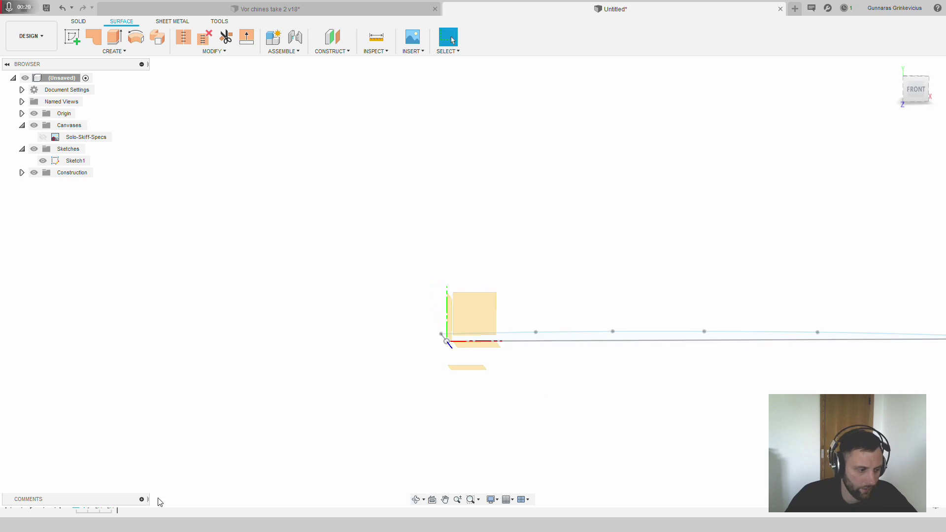
Switch to Chrome and view the photo of the turquoise skiff jumping a wave in the Solo Skiff image results
click(157, 523)
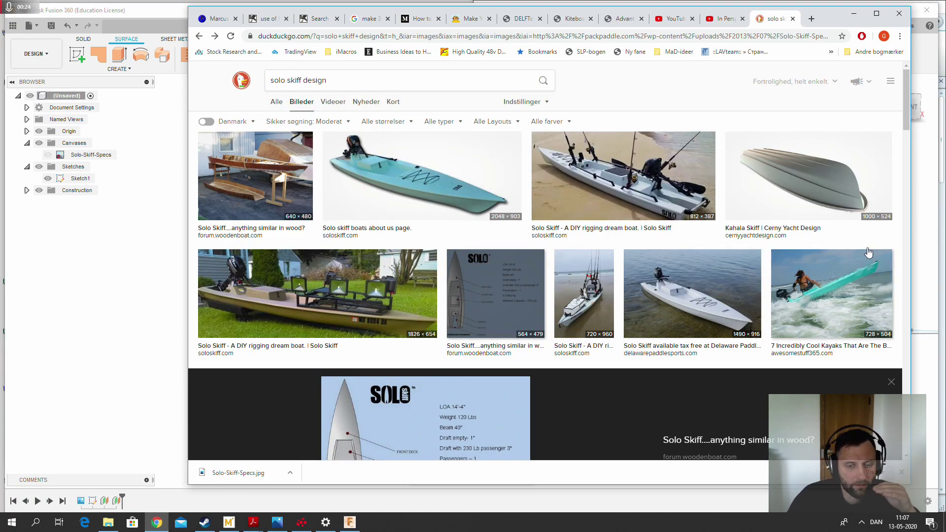
click(880, 276)
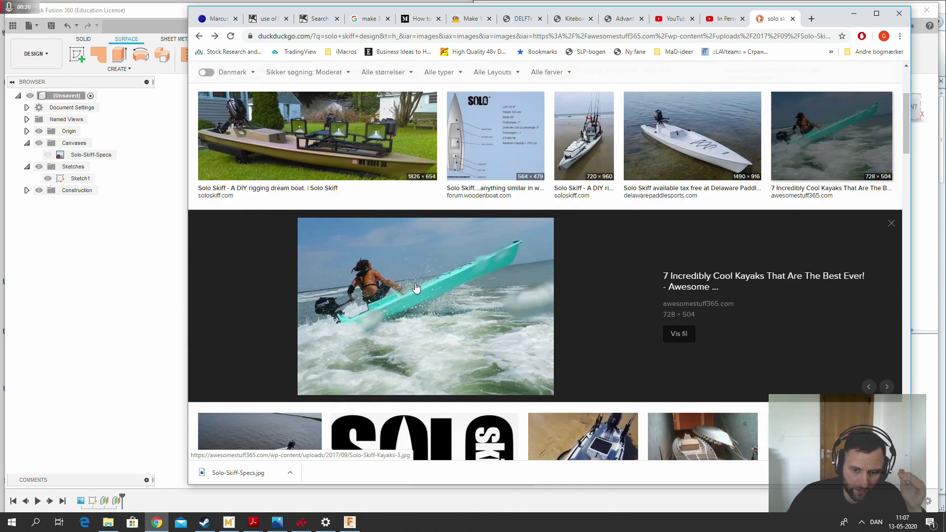
Switch to Fusion 360, start a sketch on the plane 200 mm below the origin plane and view it from above
click(123, 304)
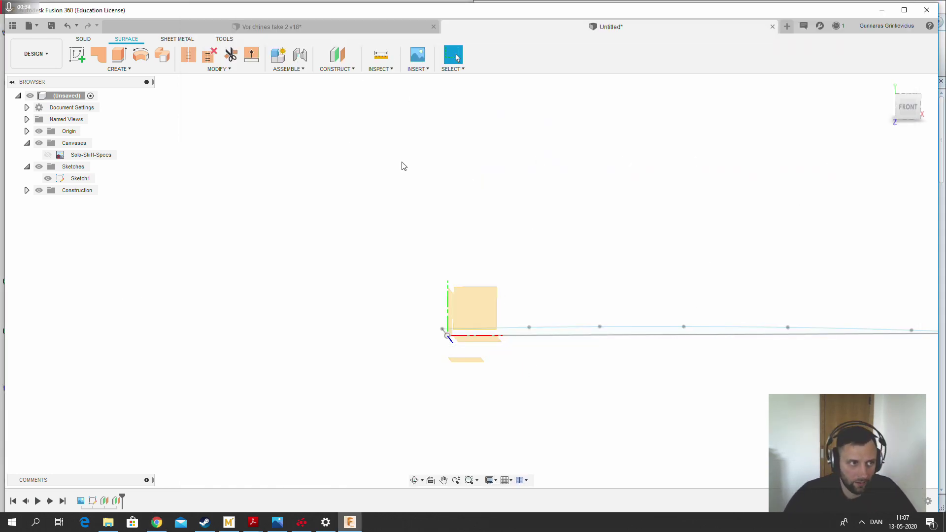
click(77, 54)
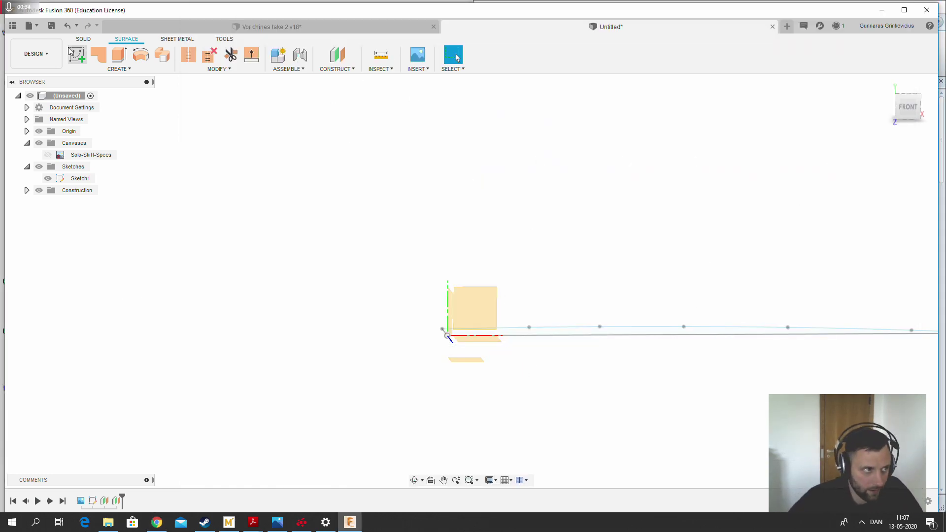
click(476, 363)
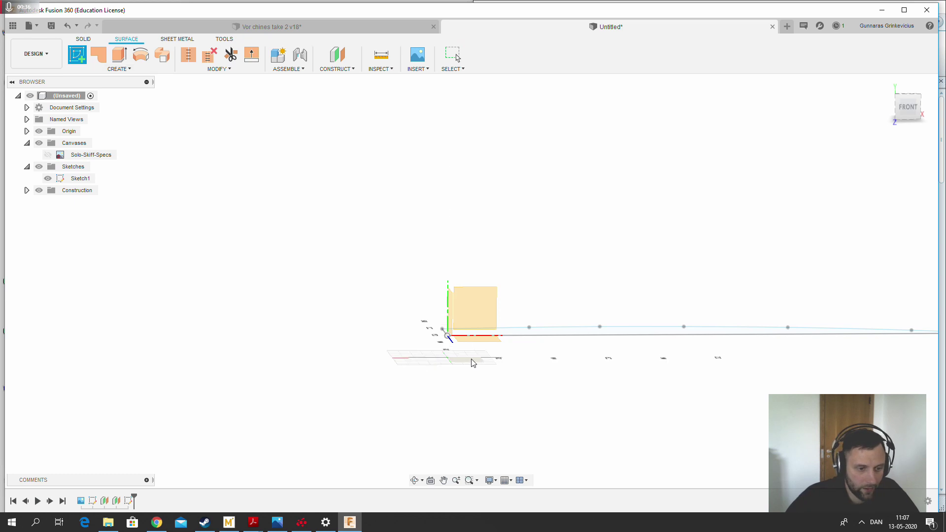
click(910, 98)
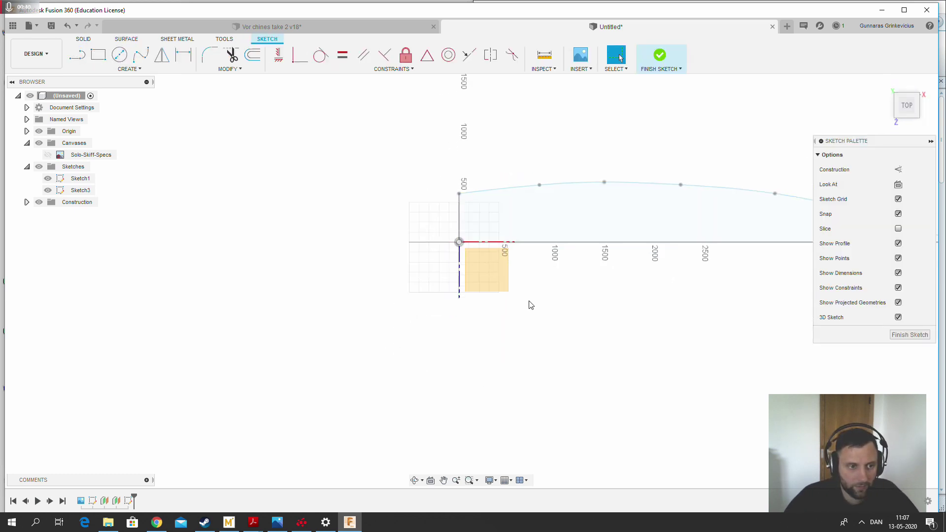
Draw a 500 mm line from the origin along the stern of the half-hull
click(77, 54)
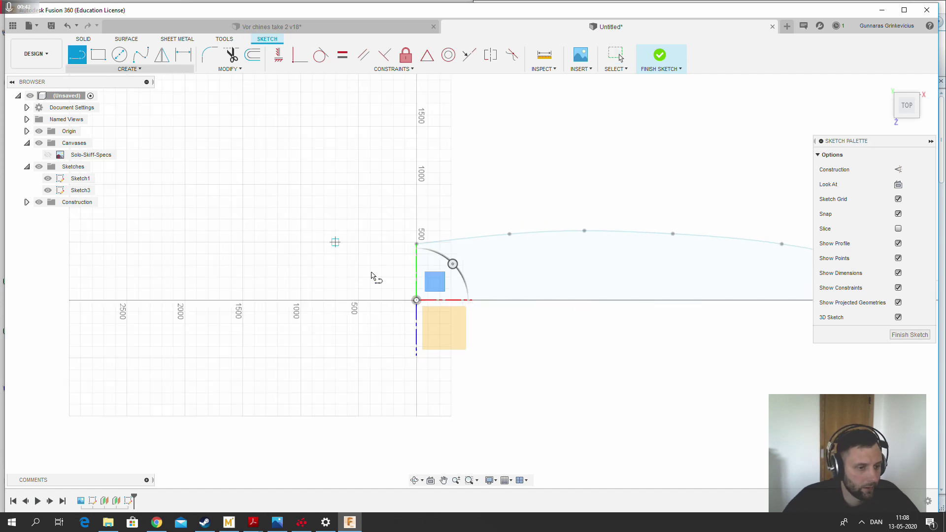
click(416, 298)
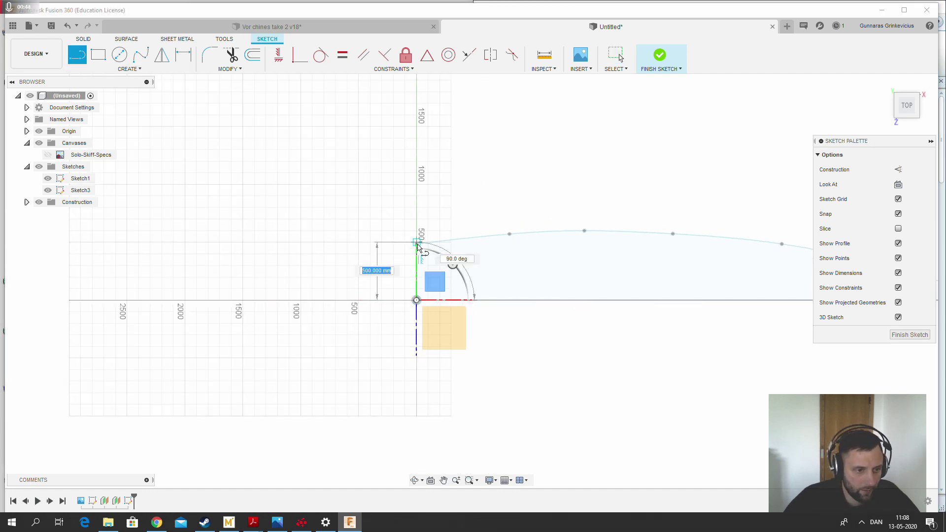
click(417, 243)
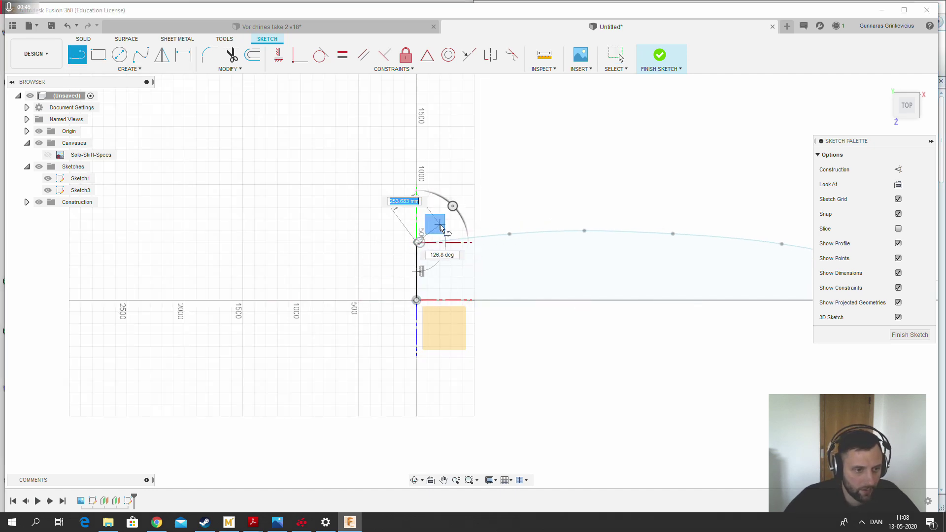
click(419, 243)
Try a fit point spline from the stern line's outer end, through two points inside the outline, to the centreline about 4300 mm forward
click(141, 55)
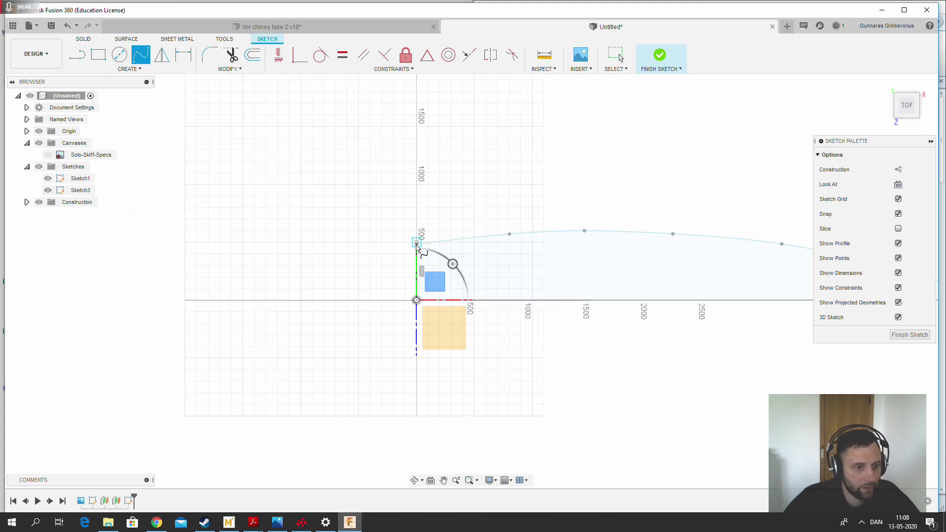
scroll(417, 244, up, 6)
click(401, 217)
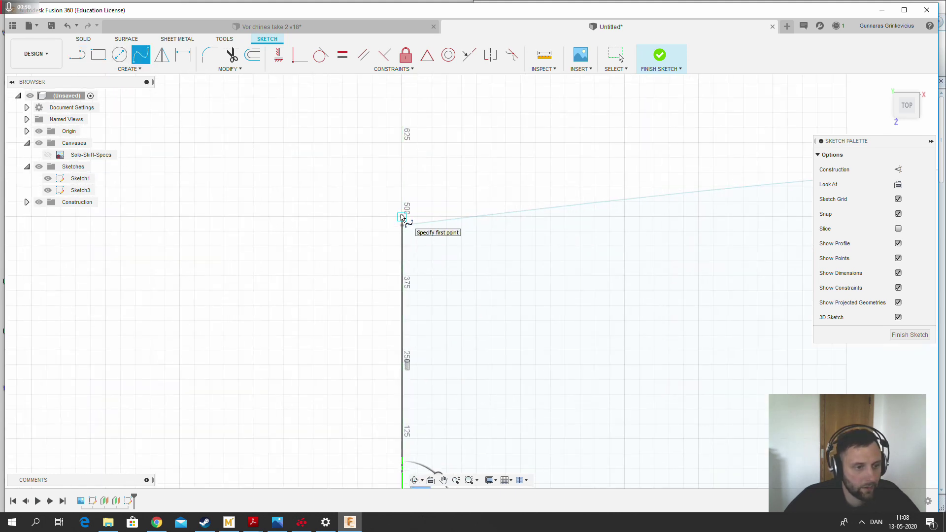
scroll(196, 214, down, 6)
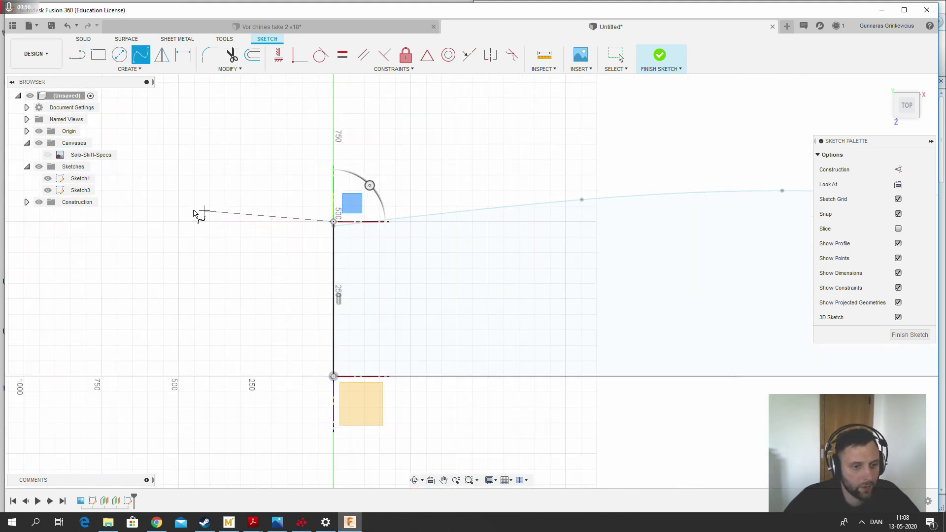
click(480, 218)
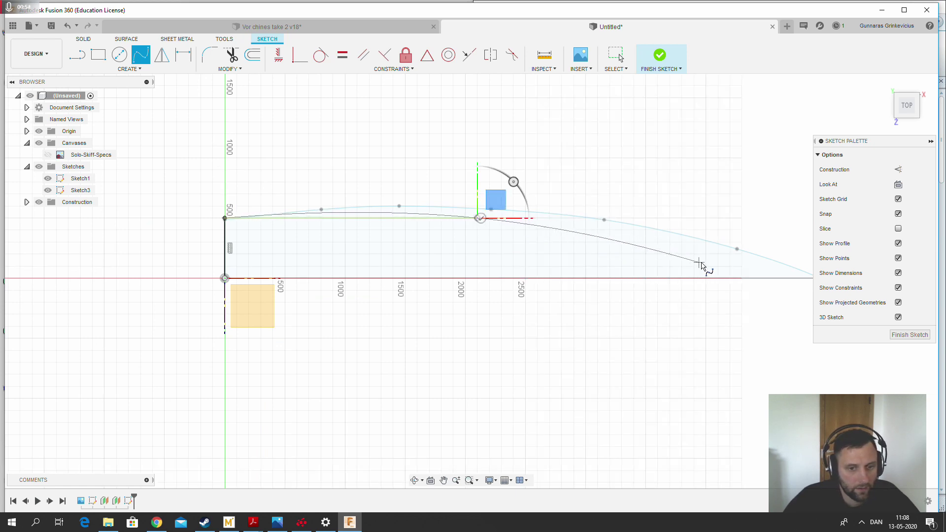
click(685, 255)
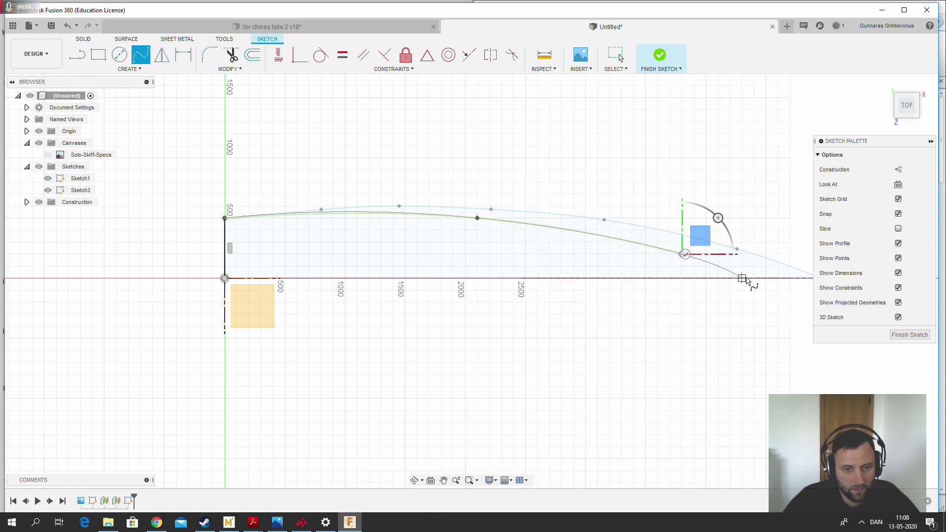
click(743, 279)
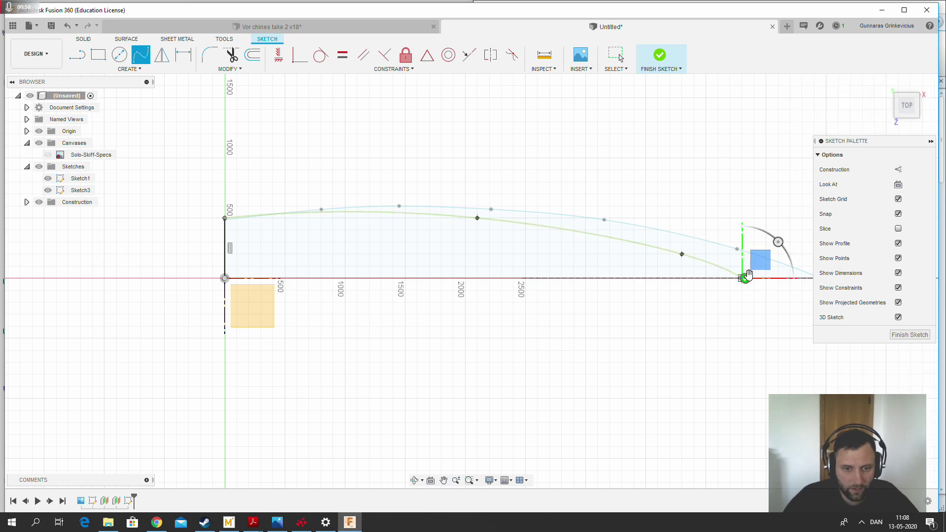
click(745, 279)
right_click(676, 319)
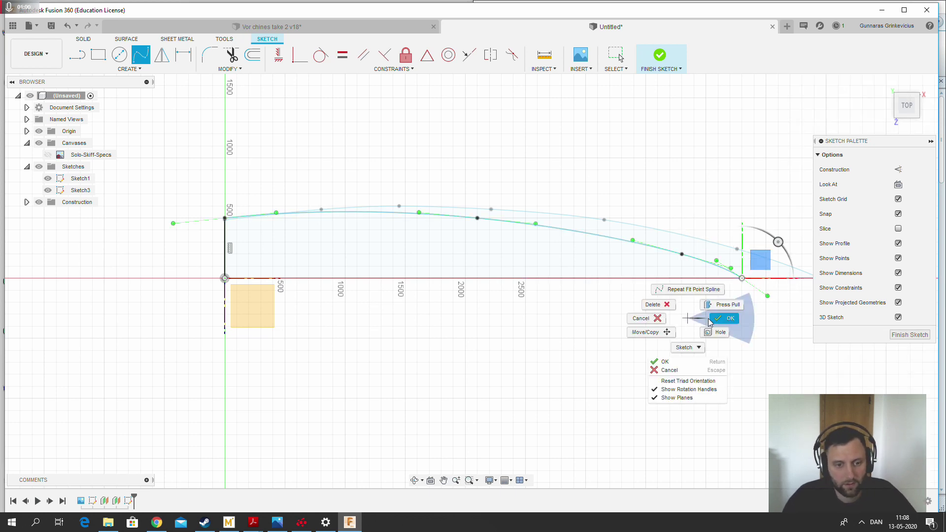
key(Escape)
Turn off 3D Sketch for the lower sketch and undo the spline
scroll(601, 318, down, 2)
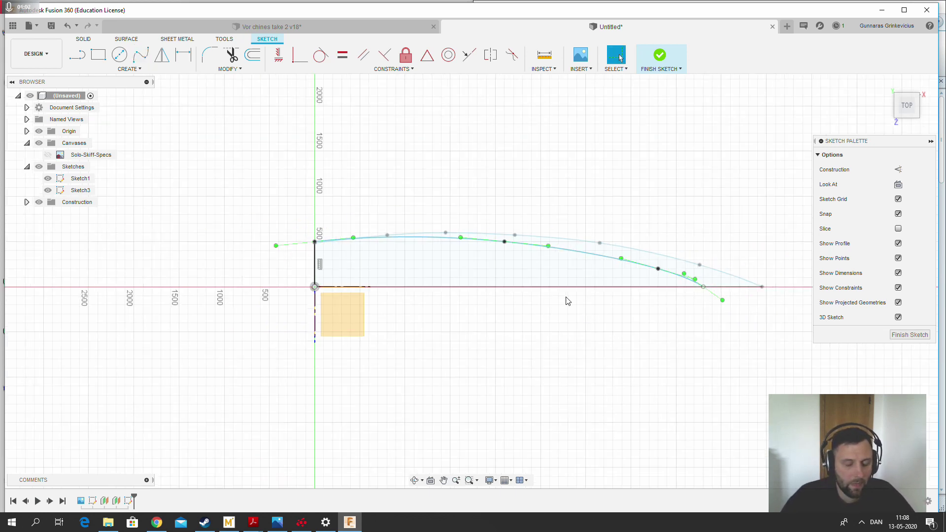
shift+middle_drag(638, 315, 633, 252)
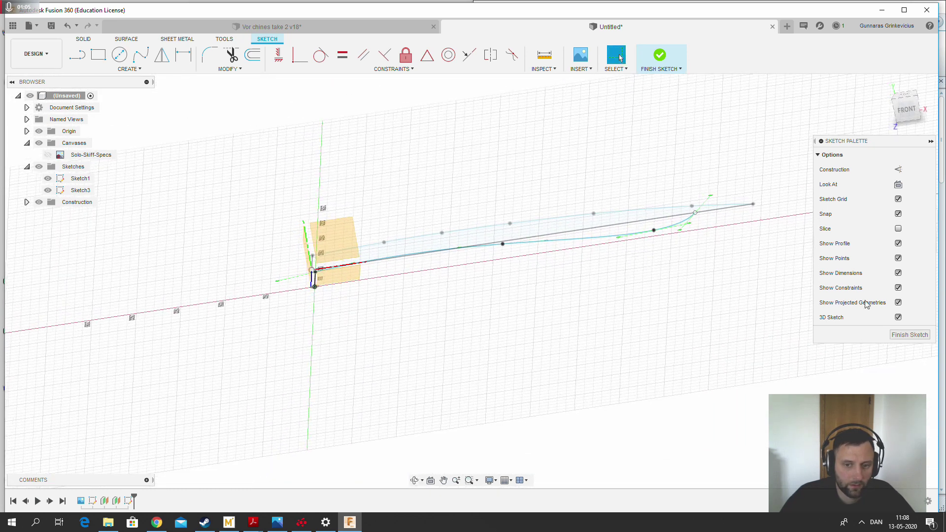
click(899, 318)
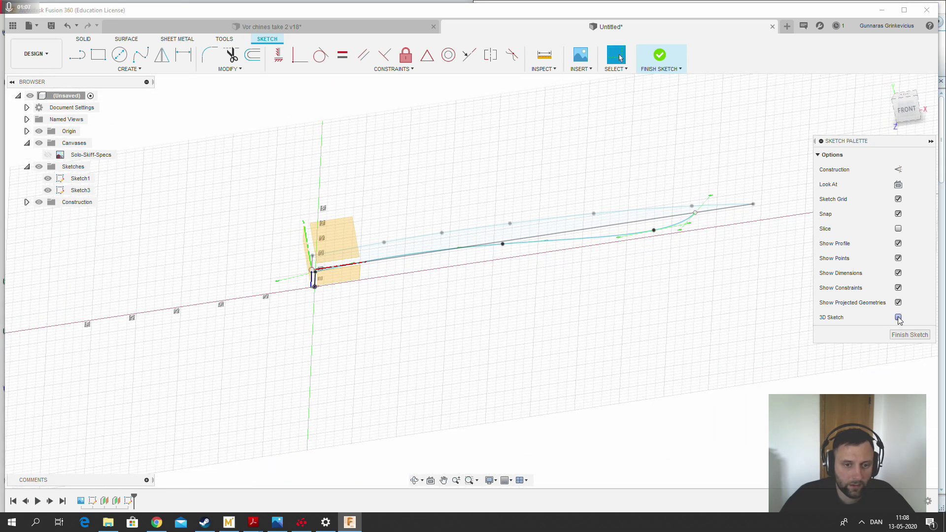
click(68, 26)
shift+middle_drag(462, 173, 499, 267)
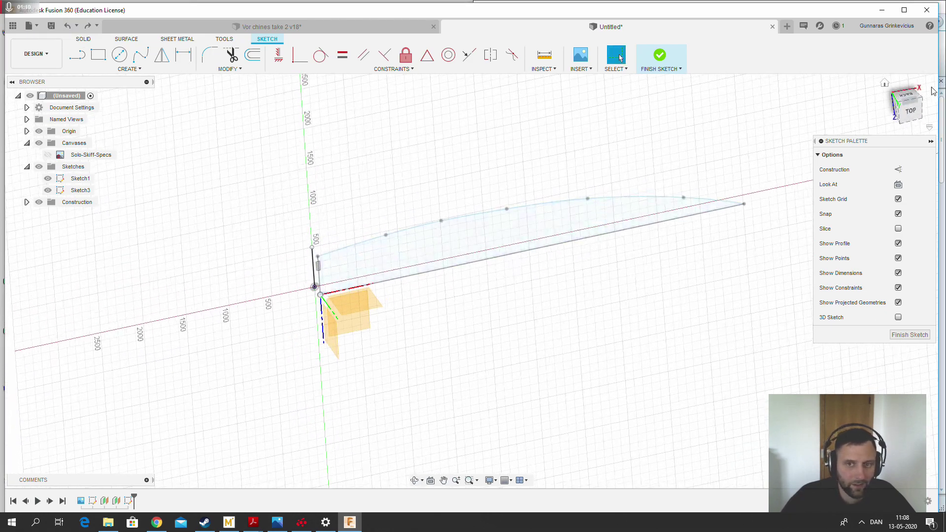
Delete the undimensioned stern line from the lower sketch and return to the top view
click(910, 109)
click(143, 58)
scroll(352, 273, up, 5)
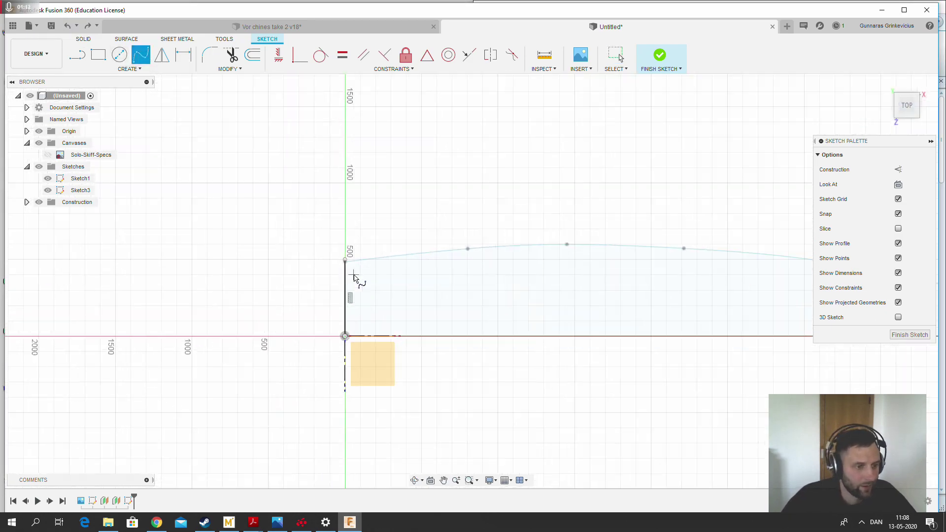
key(Escape)
shift+middle_drag(289, 337, 315, 313)
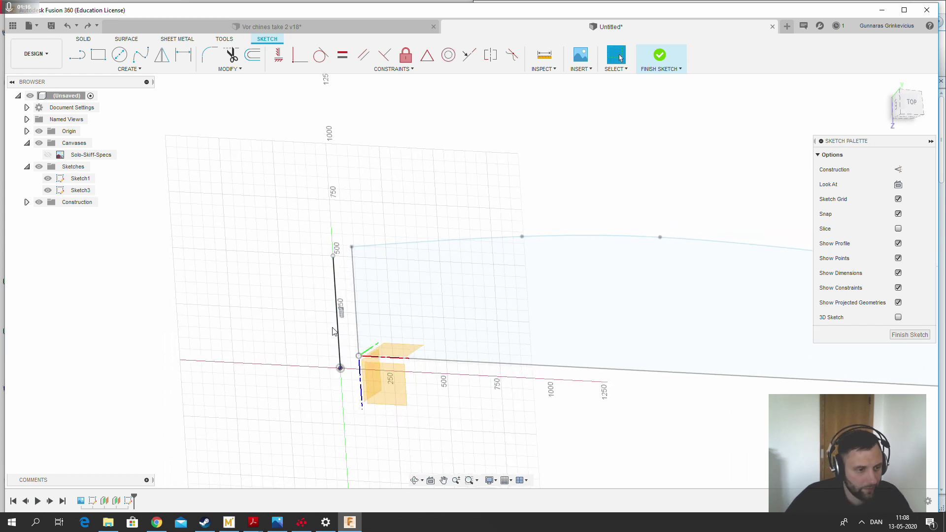
click(910, 104)
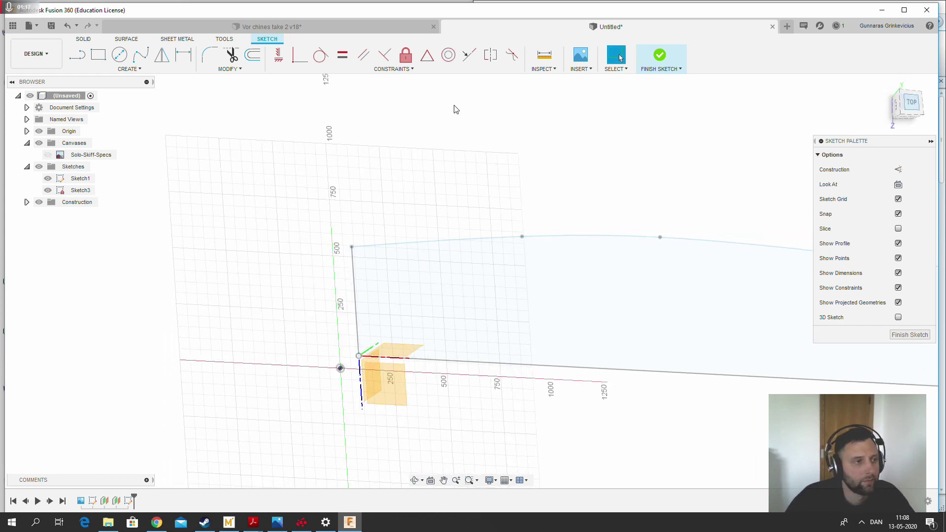
Draw the lower stern line from the origin, perpendicular to the centreline, with an entered length of 500 mm
click(76, 55)
click(462, 287)
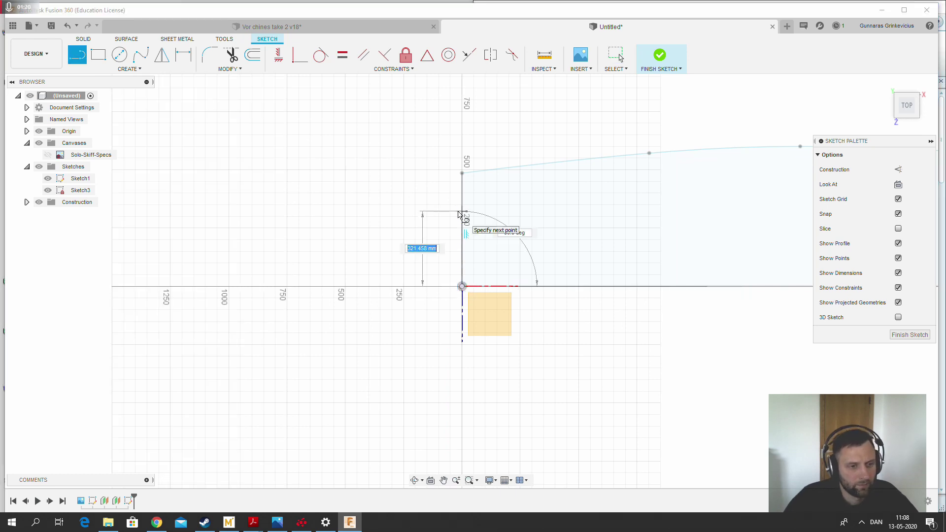
text(500)
key(Return)
key(Escape)
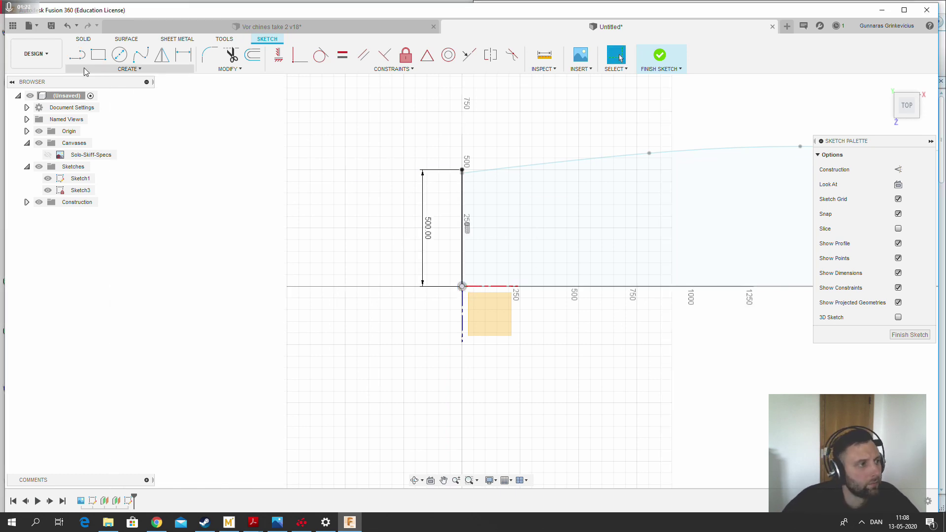
Draw a fit point spline from the stern line's outer end, through points about 1500 and 3100 mm forward, to the centreline at about 4200 mm
click(142, 59)
click(462, 170)
scroll(180, 243, down, 3)
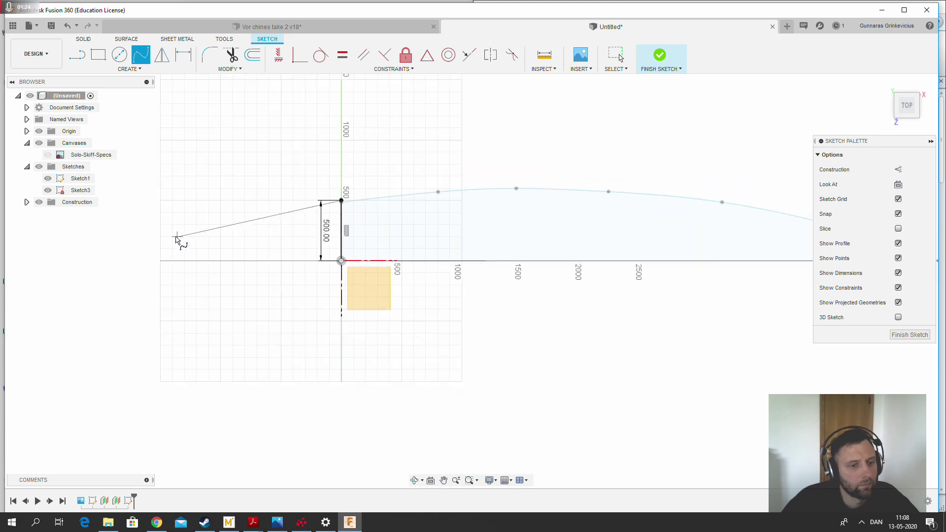
click(523, 200)
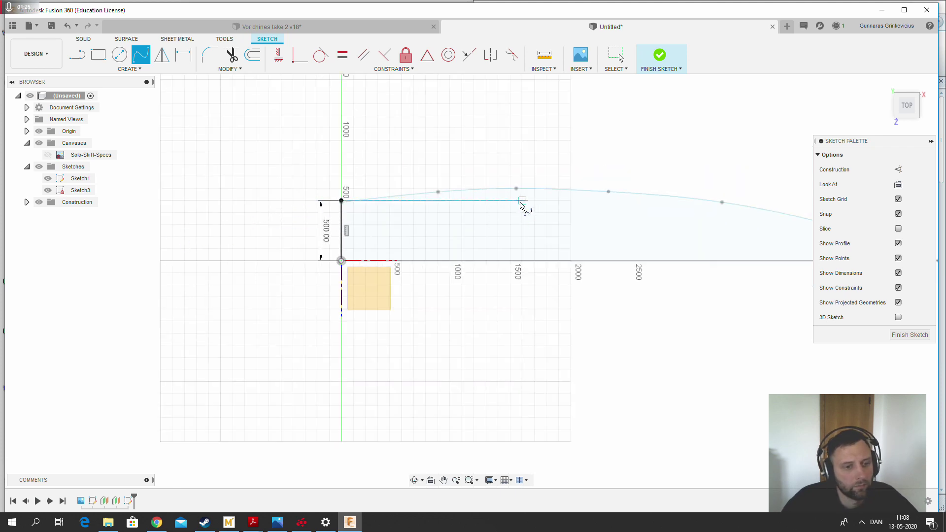
click(719, 225)
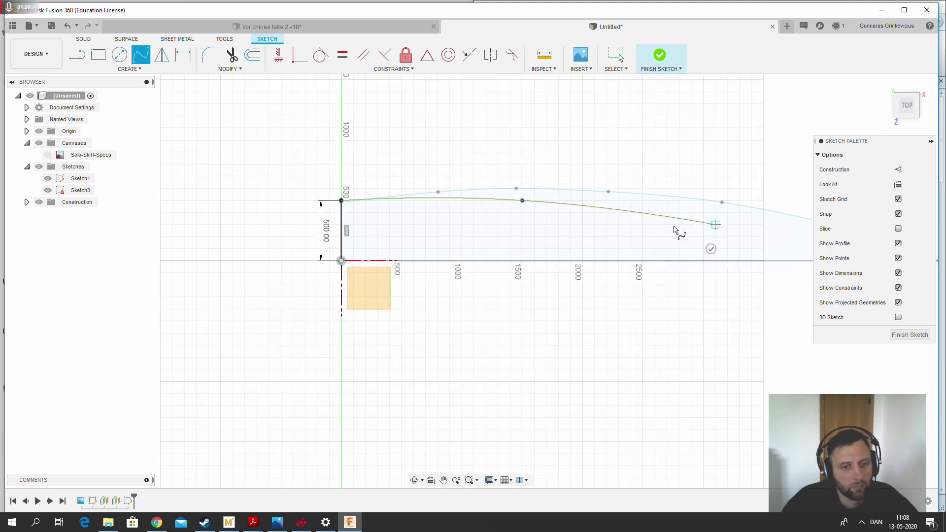
scroll(676, 232, down, 2)
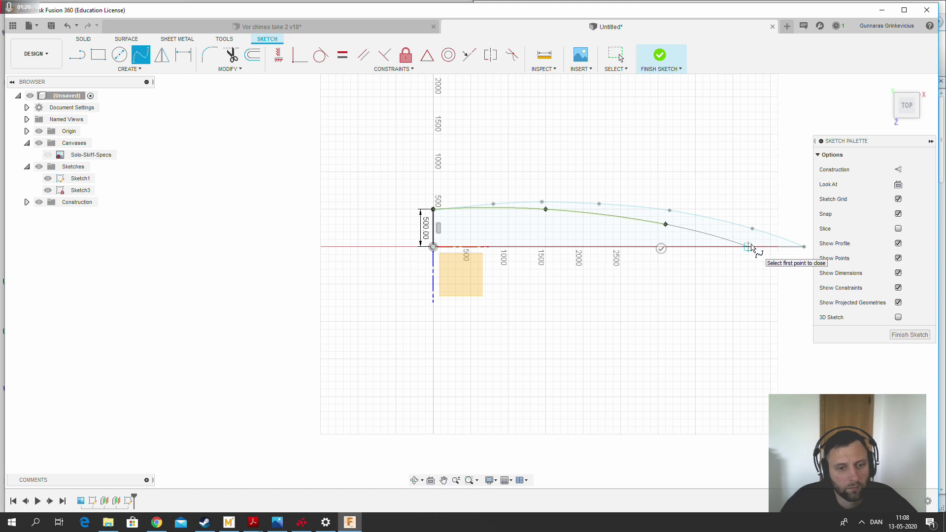
click(751, 245)
click(741, 270)
scroll(613, 285, down, 3)
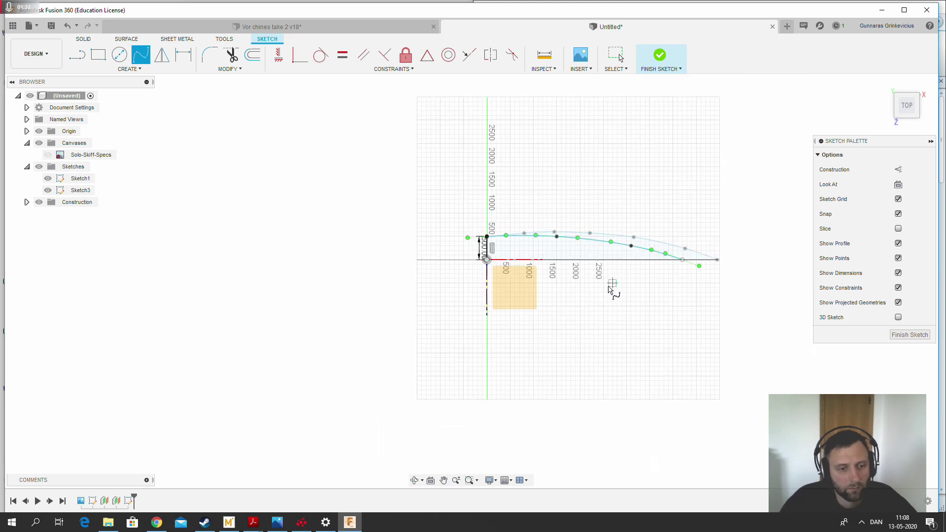
right_click(611, 284)
click(648, 285)
Examine the lower curve against the upper half-hull outline from several angles, with a glance at the Vor chines take 2 design
scroll(574, 266, up, 3)
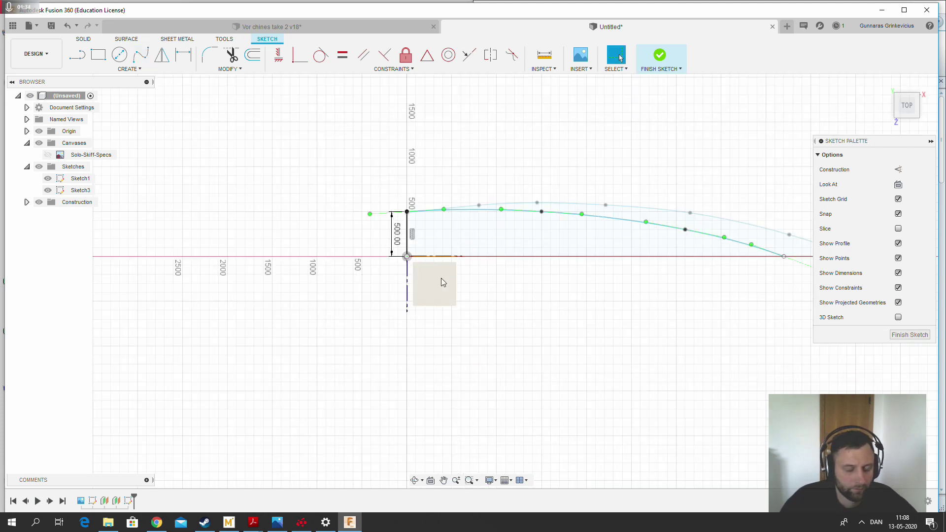
mouse_move(550, 249)
shift+middle_down()
mouse_move(573, 268)
mouse_move(552, 224)
mouse_move(563, 229)
shift+middle_up()
scroll(453, 275, down, 3)
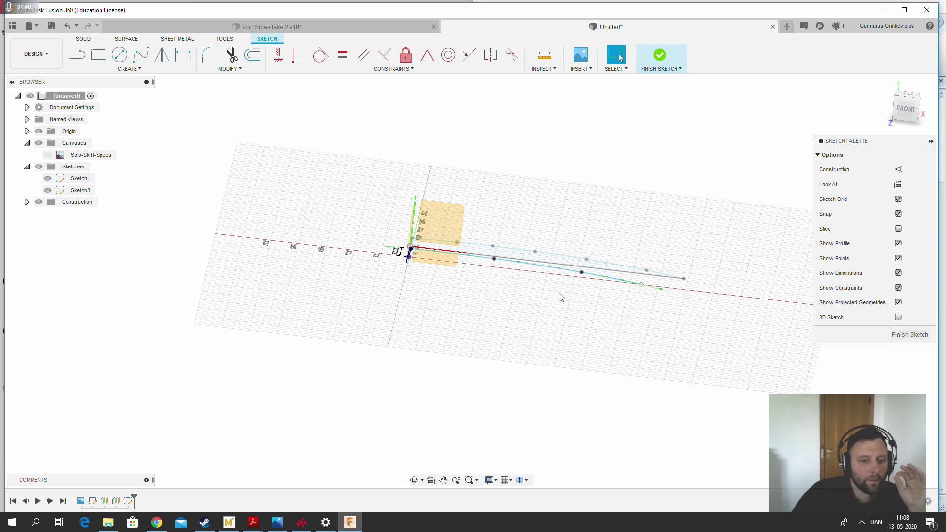
scroll(663, 298, up, 2)
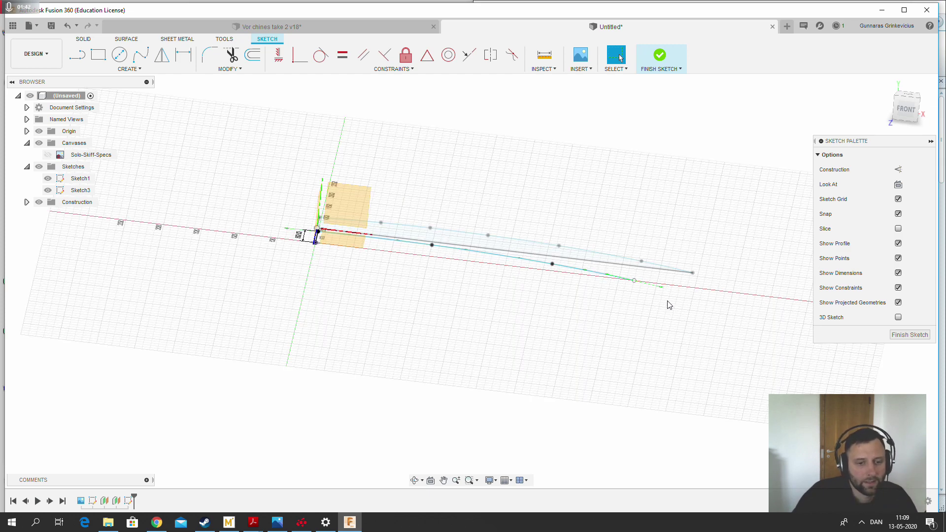
scroll(638, 298, up, 2)
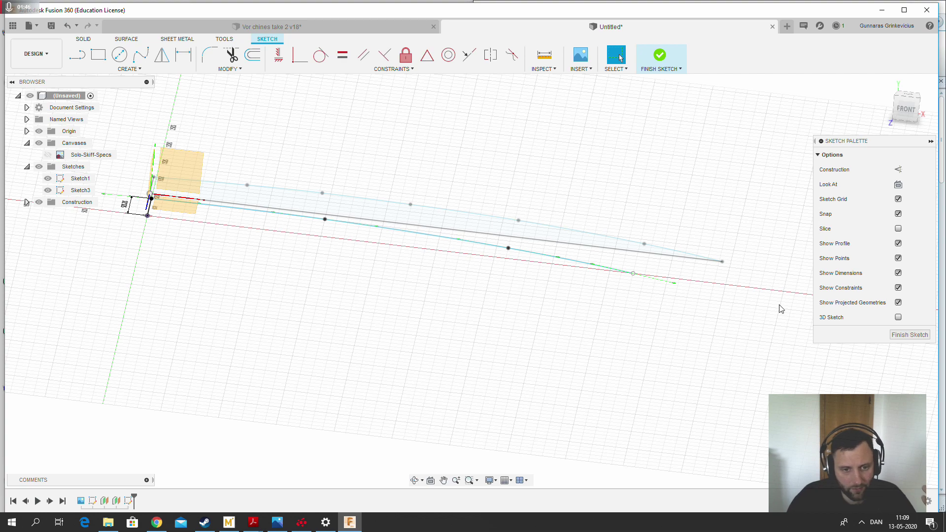
mouse_move(726, 292)
shift+middle_down()
mouse_move(733, 272)
mouse_move(602, 276)
shift+middle_up()
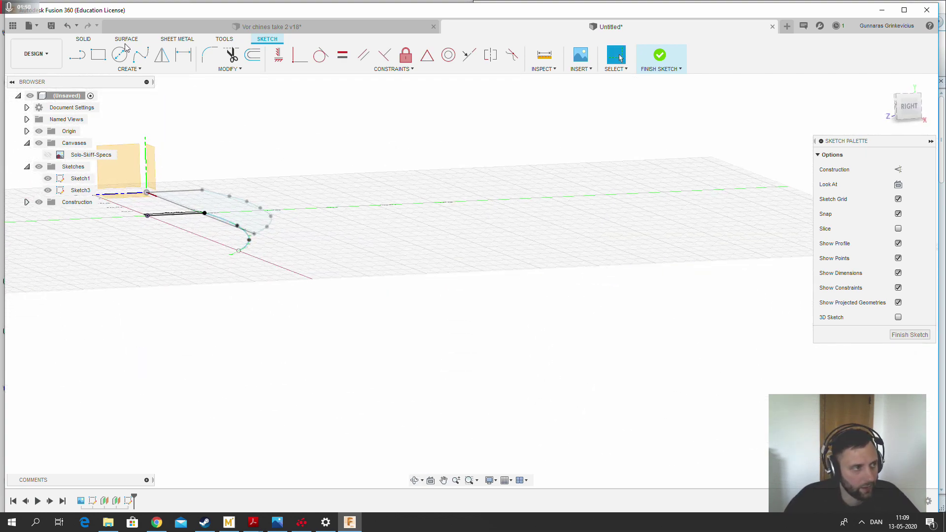
key(ctrl+Tab)
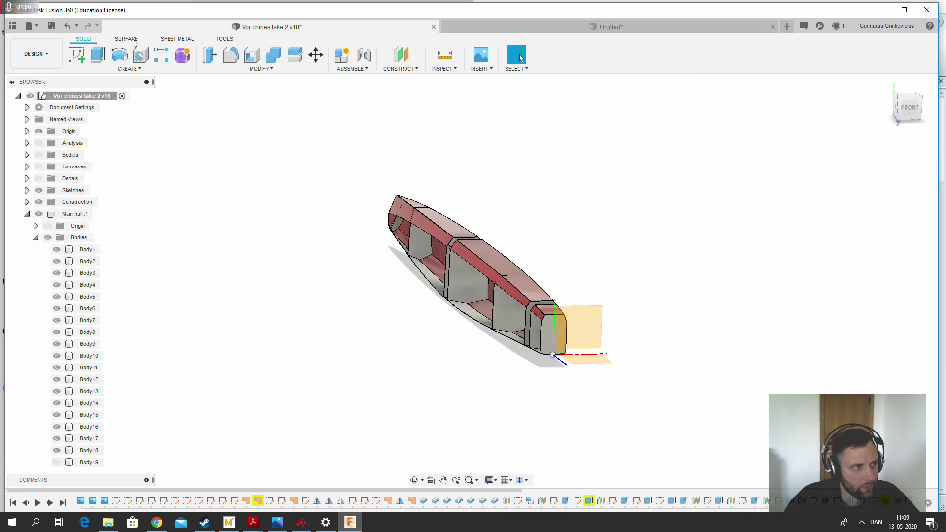
click(599, 20)
mouse_move(466, 229)
shift+middle_down()
mouse_move(245, 243)
mouse_move(302, 238)
mouse_move(317, 209)
shift+middle_up()
scroll(250, 231, down, 2)
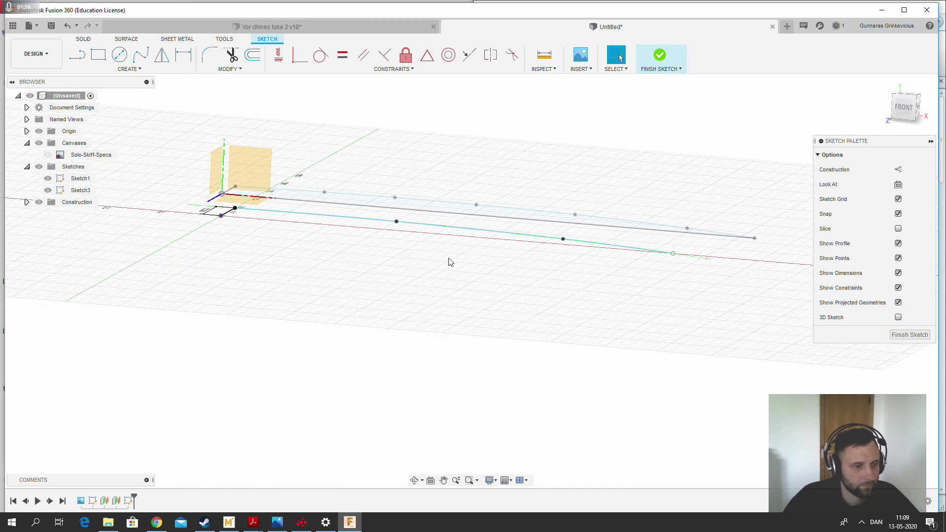
Draw a freehand line from the forward end of the lower curve to an arbitrary point in the lower sketch
click(906, 107)
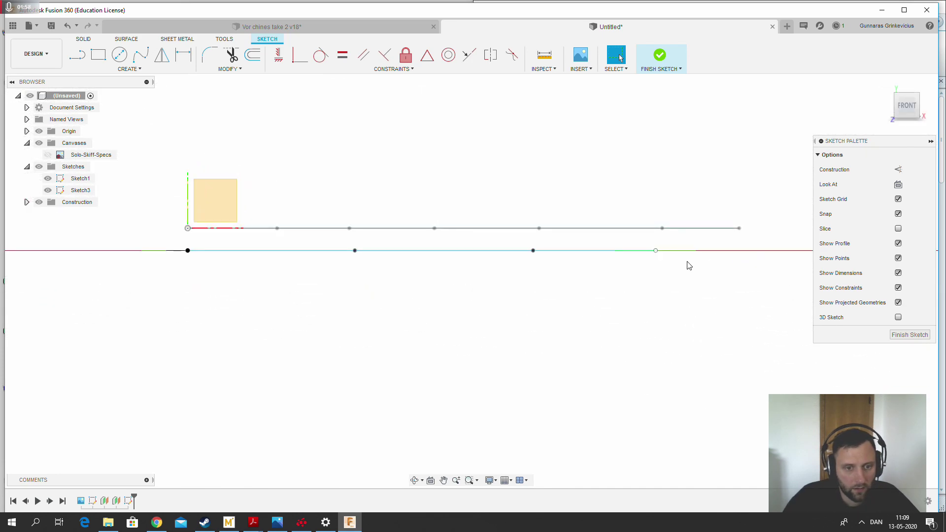
scroll(689, 265, up, 3)
click(635, 243)
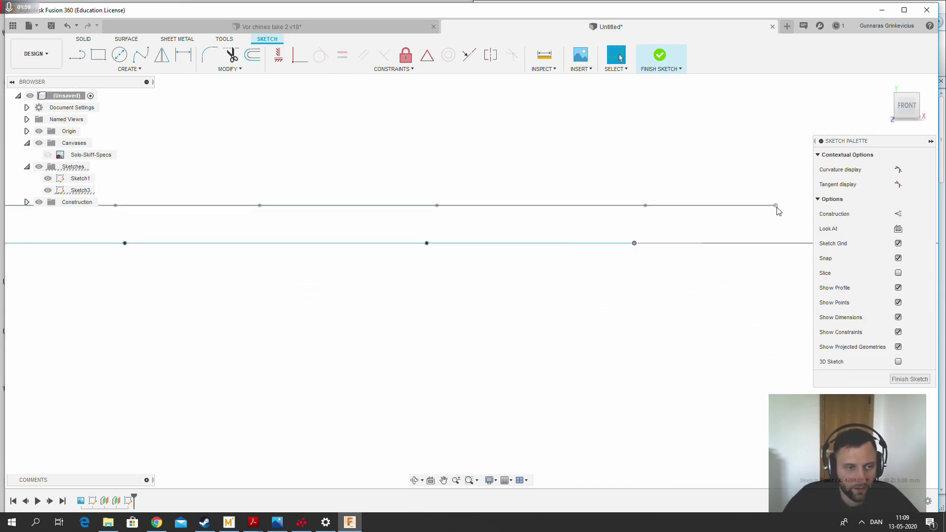
key(l)
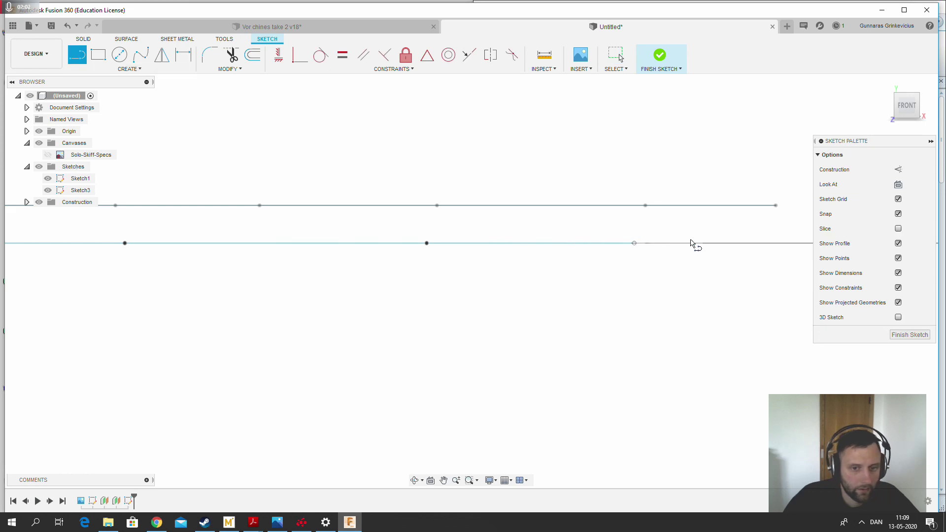
shift+middle_drag(649, 294, 678, 320)
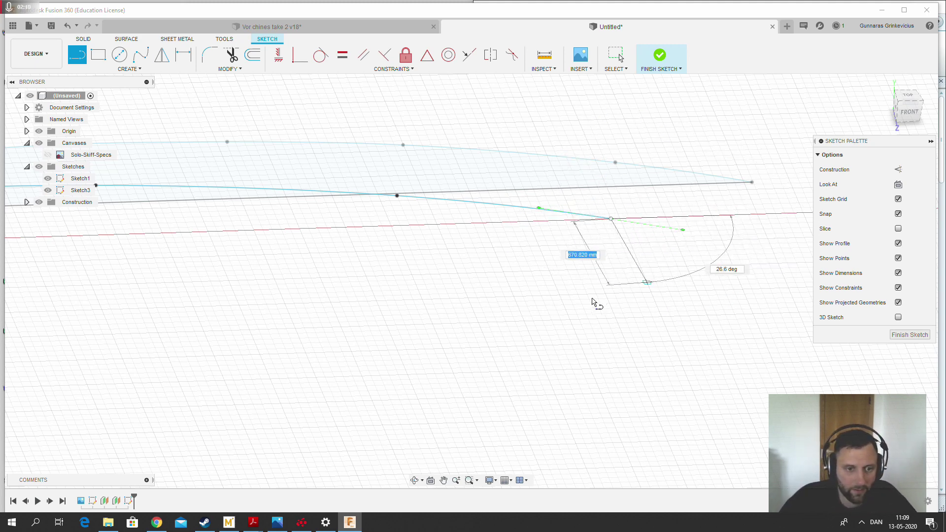
click(689, 271)
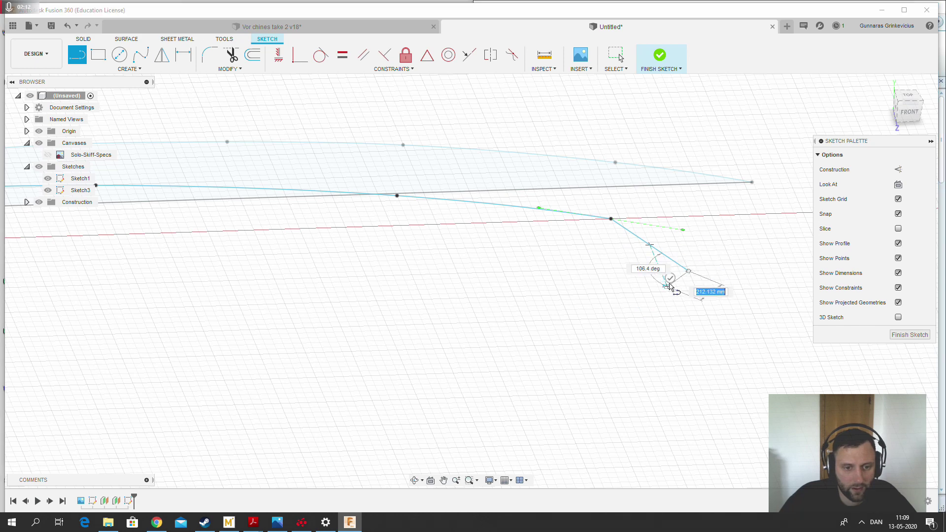
key(Escape)
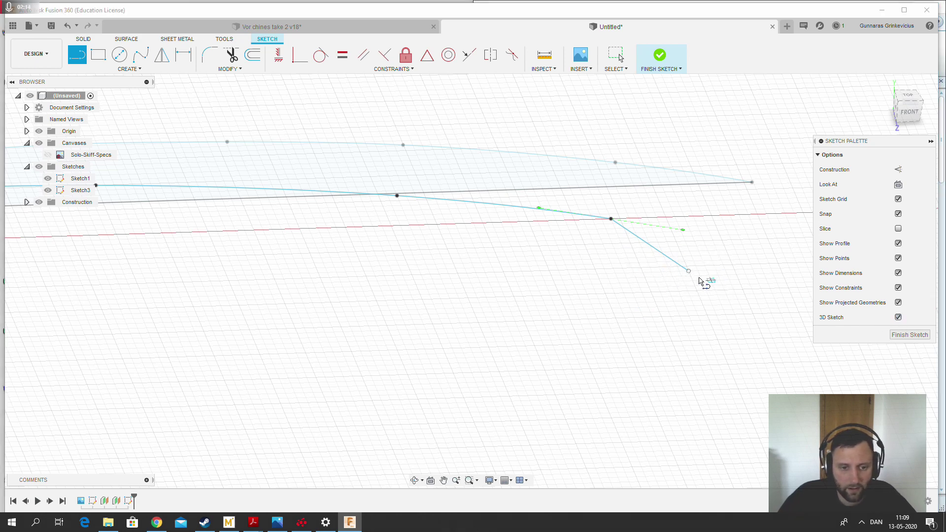
click(689, 272)
key(Escape)
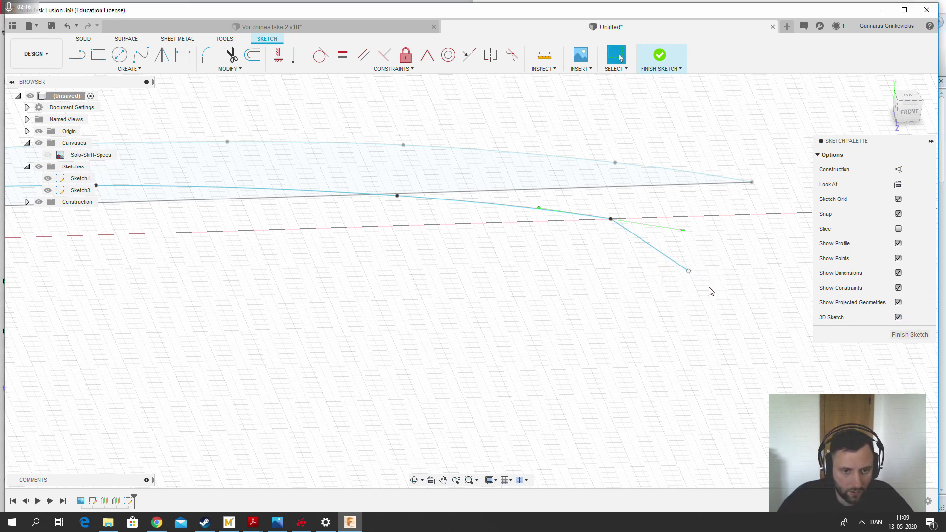
Move the line's free endpoint point to point onto the bow tip of the upper outline
click(689, 271)
key(m)
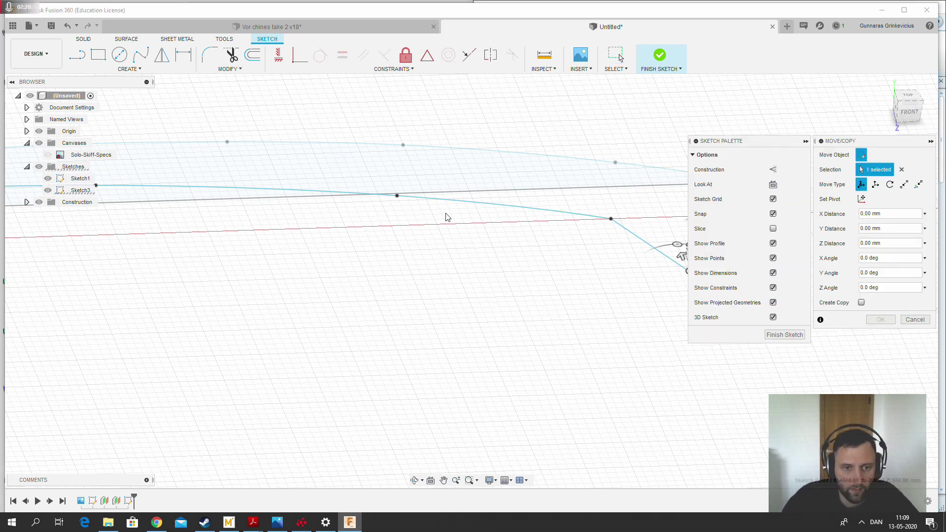
shift+middle_drag(447, 217, 532, 257)
click(905, 184)
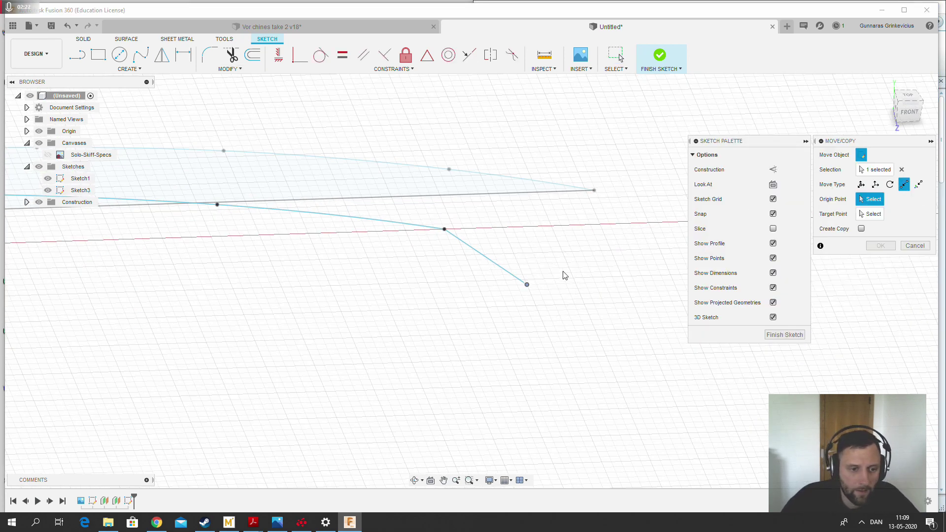
click(528, 285)
click(595, 190)
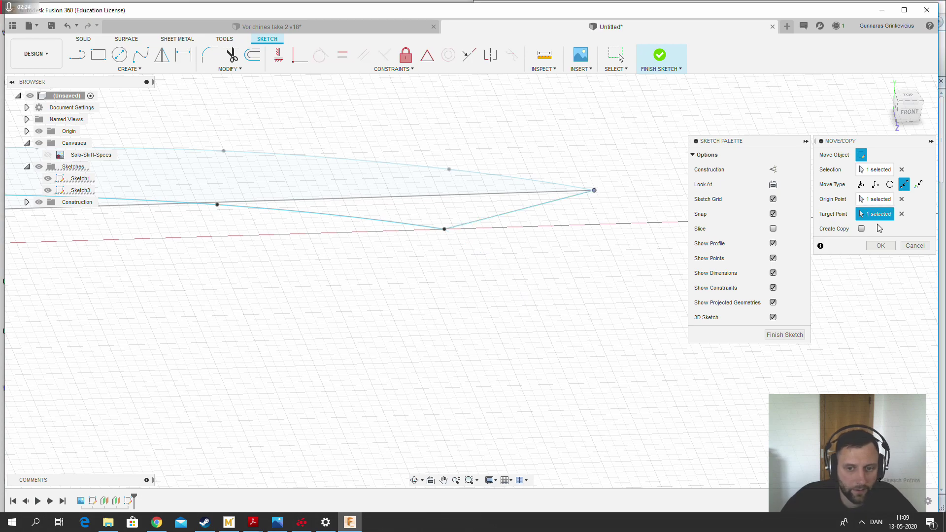
click(881, 246)
Draw a freehand line outward from the outer end of the lower 500 mm stern line
scroll(419, 231, up, 3)
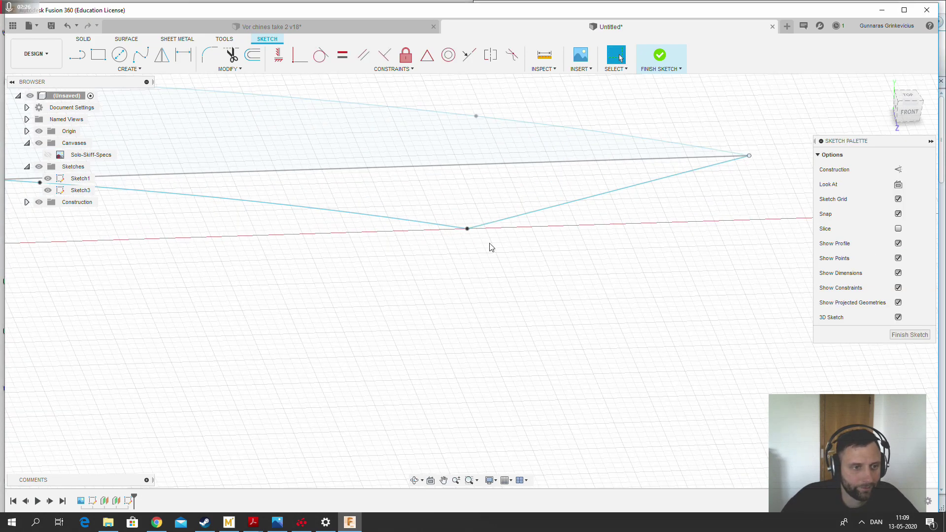
scroll(650, 266, down, 8)
scroll(405, 286, up, 3)
mouse_move(407, 290)
shift+middle_down()
mouse_move(530, 302)
mouse_move(549, 327)
mouse_move(512, 336)
mouse_move(473, 291)
mouse_move(443, 313)
shift+middle_up()
key(l)
click(415, 294)
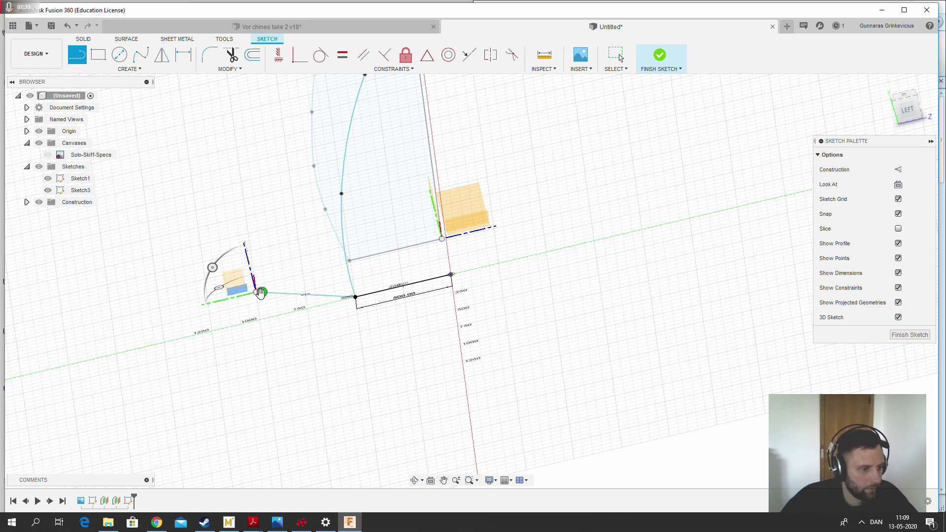
click(256, 293)
key(Escape)
Move that line's free endpoint point to point onto the upper outline's outer stern corner and finish the sketch
click(256, 293)
key(m)
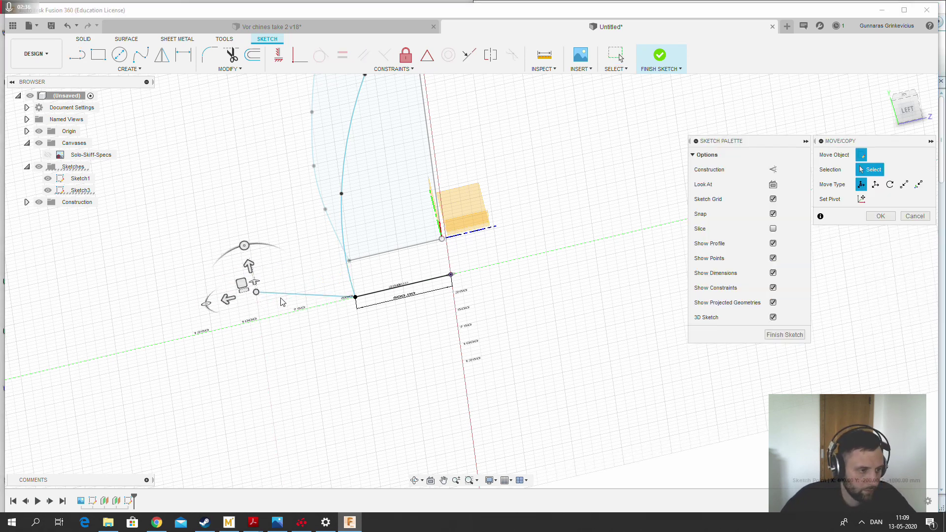
click(905, 185)
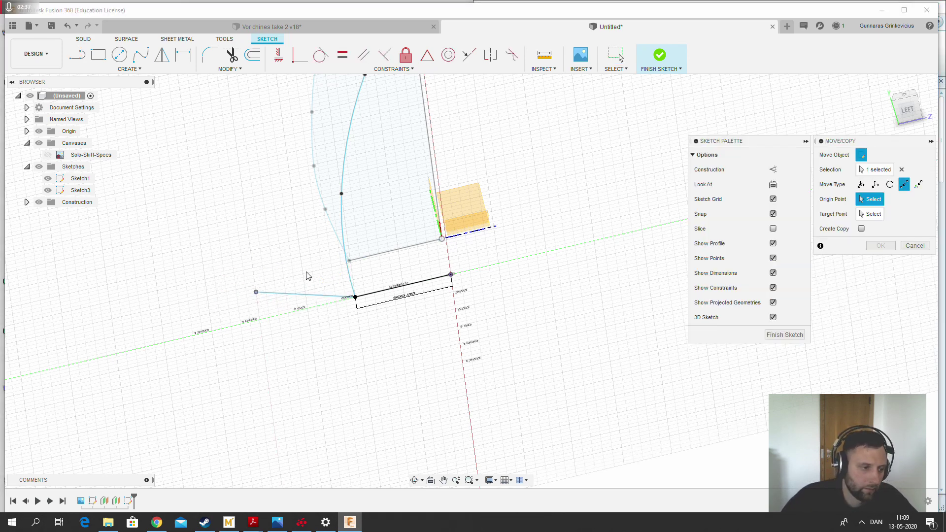
click(255, 293)
click(349, 261)
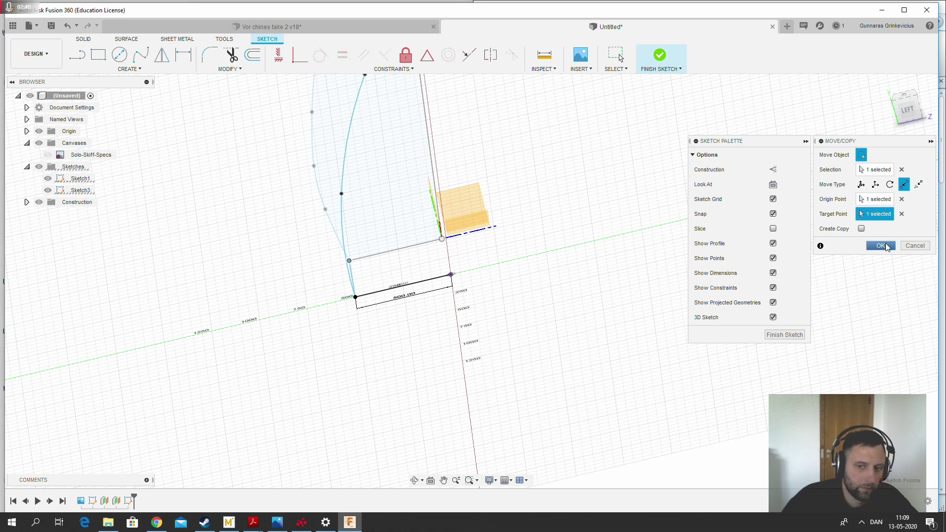
click(888, 247)
click(912, 335)
mouse_move(242, 291)
shift+middle_down()
mouse_move(414, 289)
mouse_move(414, 298)
mouse_move(268, 293)
shift+middle_up()
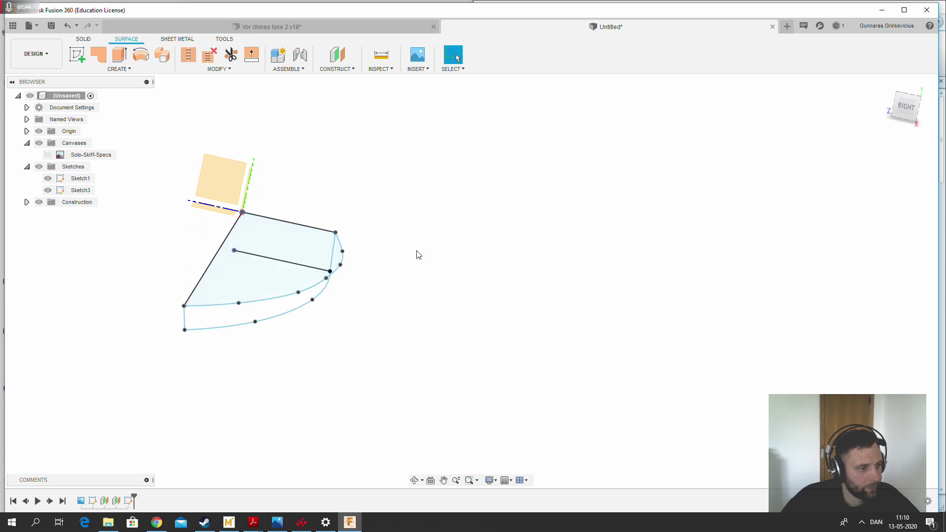
shift+middle_drag(418, 255, 405, 250)
click(98, 54)
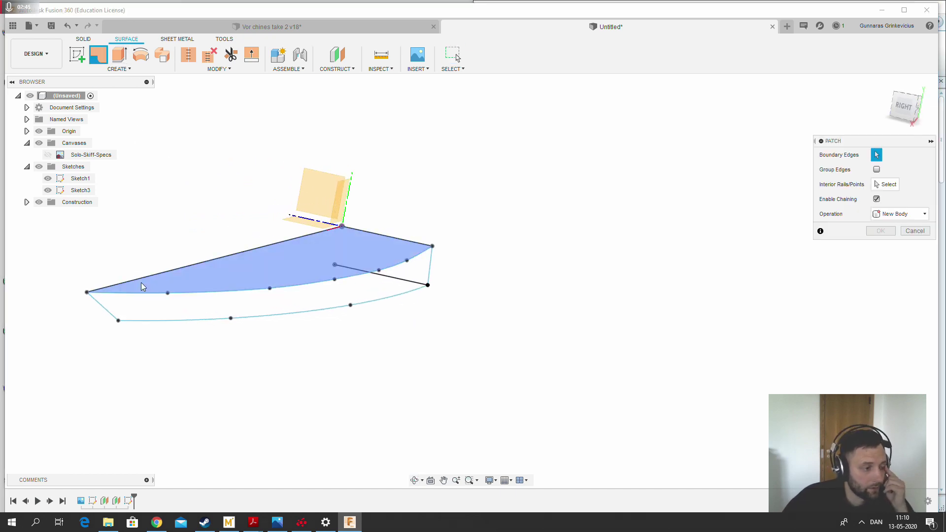
click(142, 287)
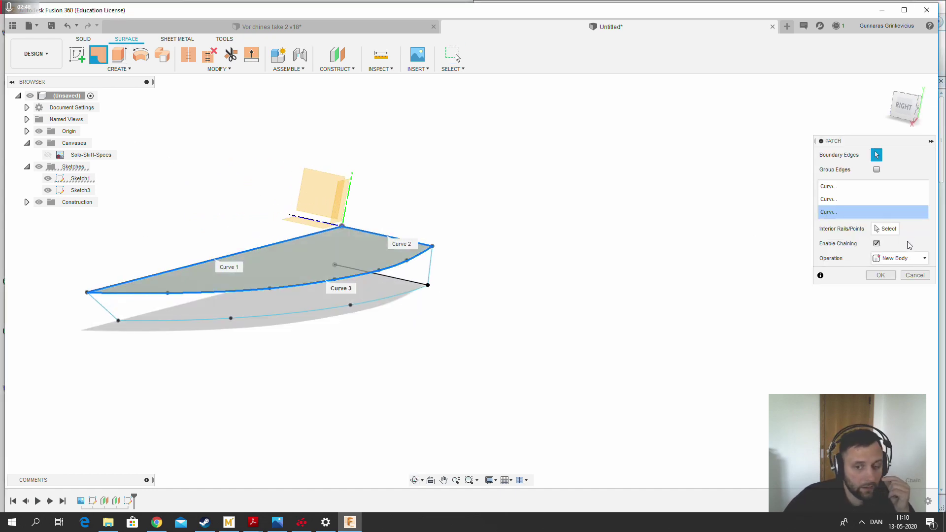
click(915, 275)
click(99, 55)
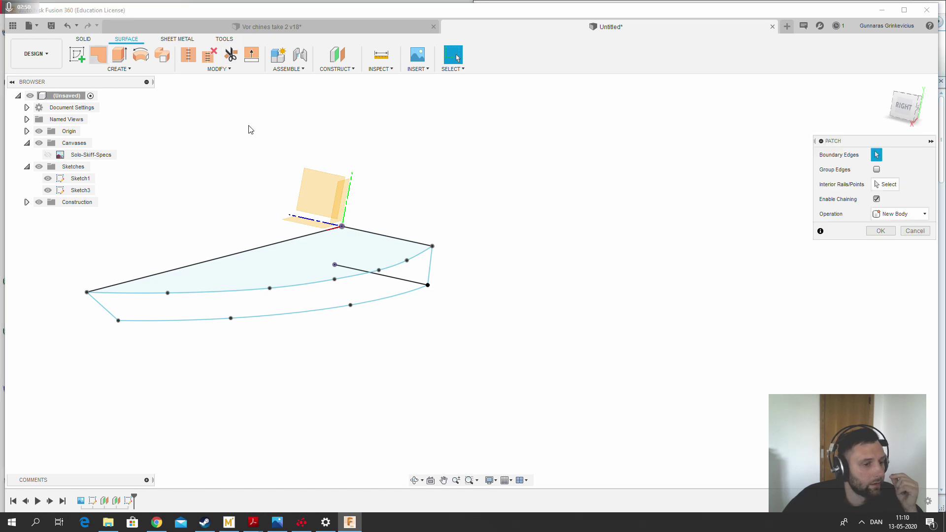
click(430, 266)
click(410, 296)
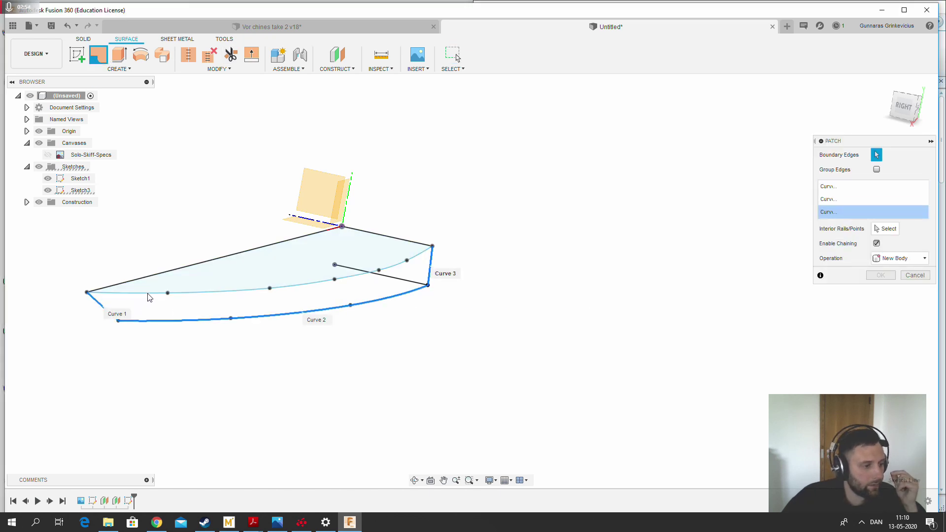
click(148, 295)
click(915, 288)
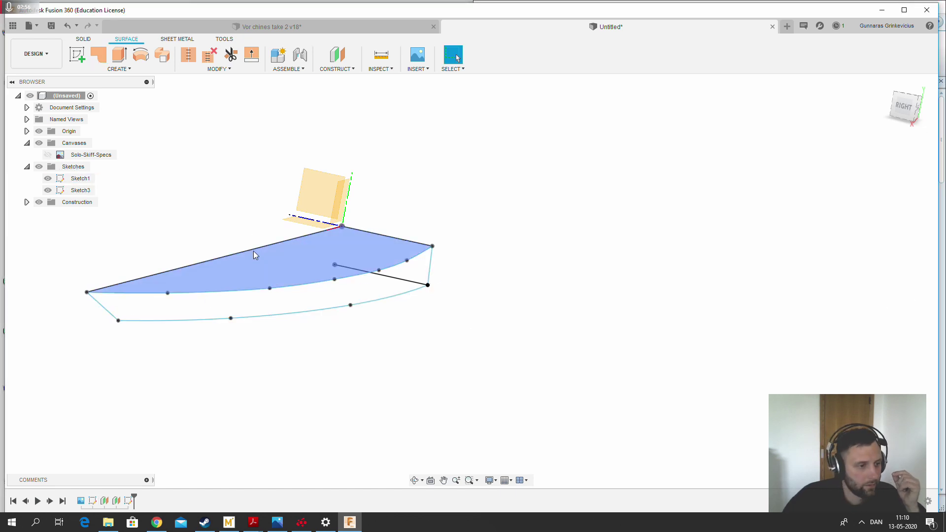
Try deleting the upper outline's centreline and stern line to patch the side panel as a new body, and inspect the surface
key(Delete)
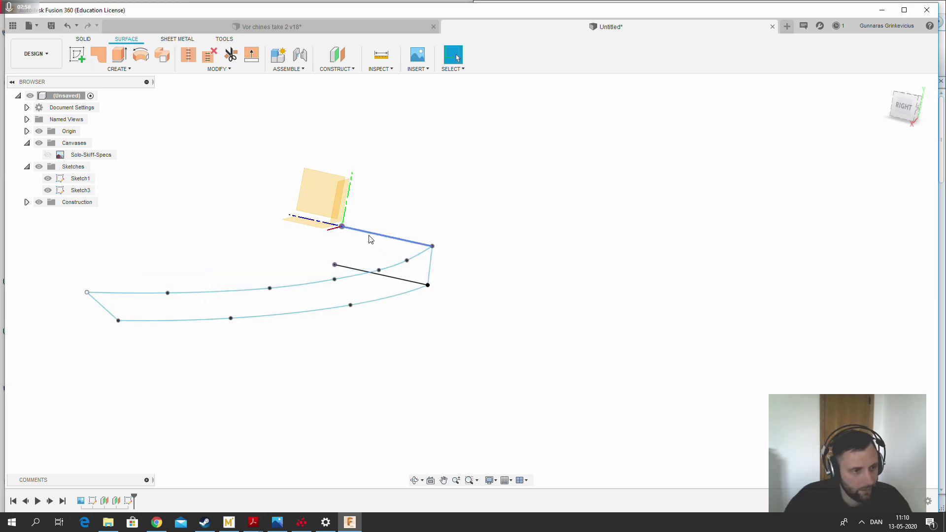
click(107, 59)
click(106, 310)
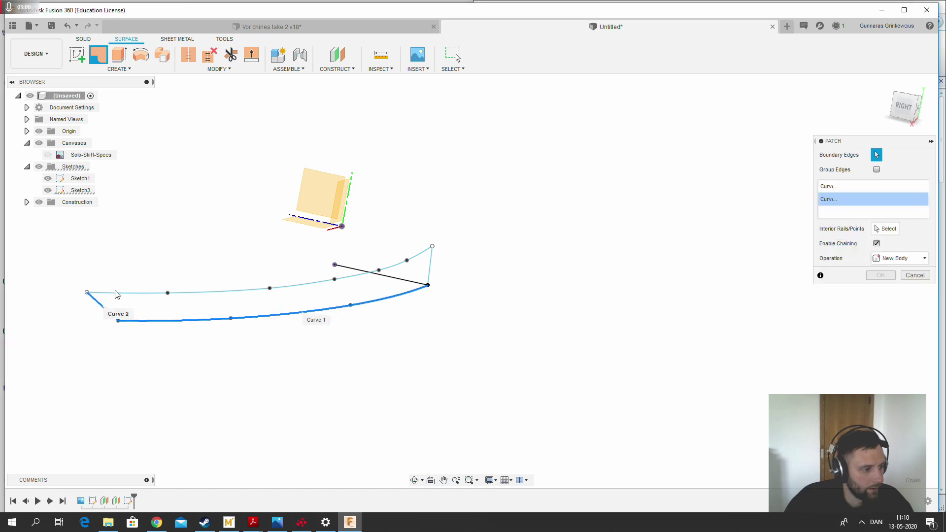
click(118, 295)
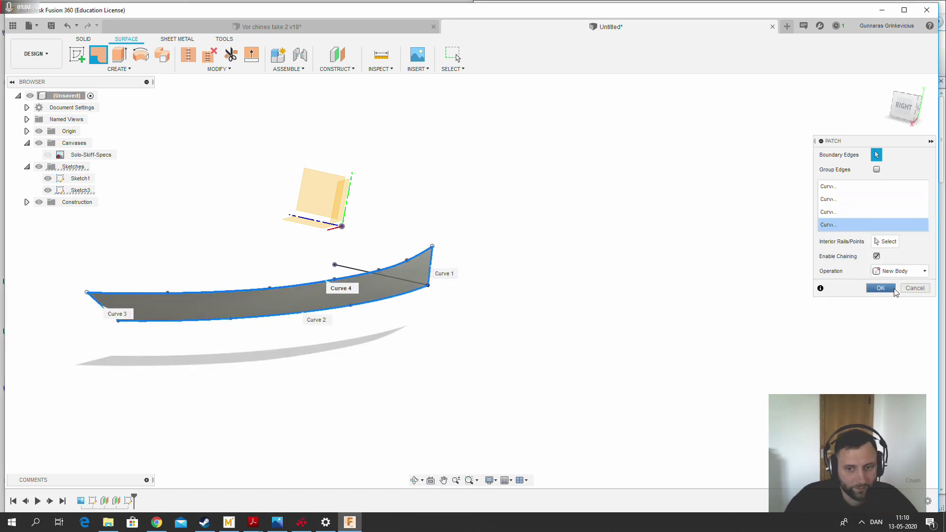
click(891, 290)
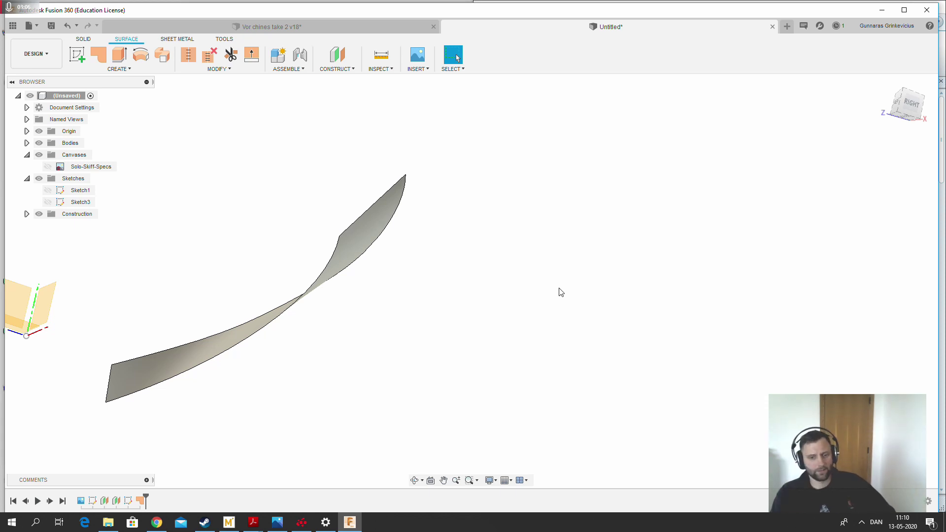
shift+middle_drag(472, 281, 339, 332)
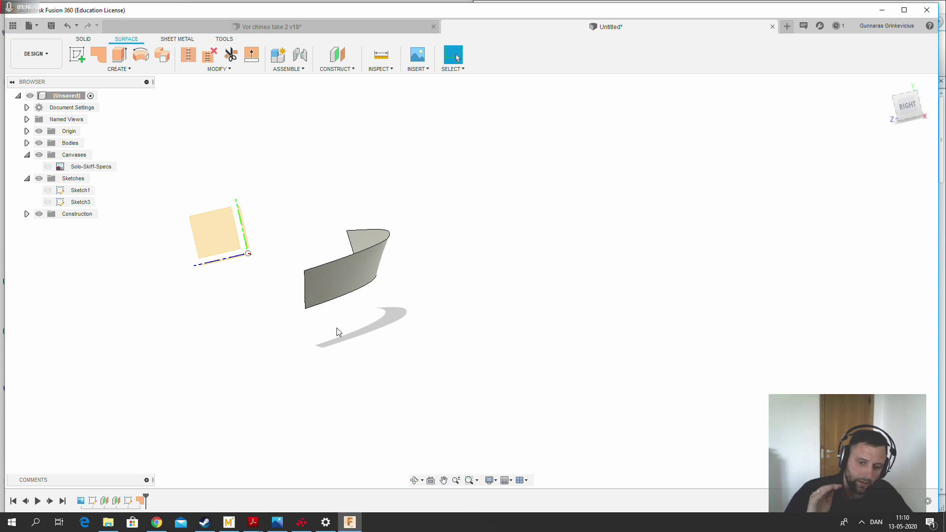
shift+middle_drag(360, 265, 288, 317)
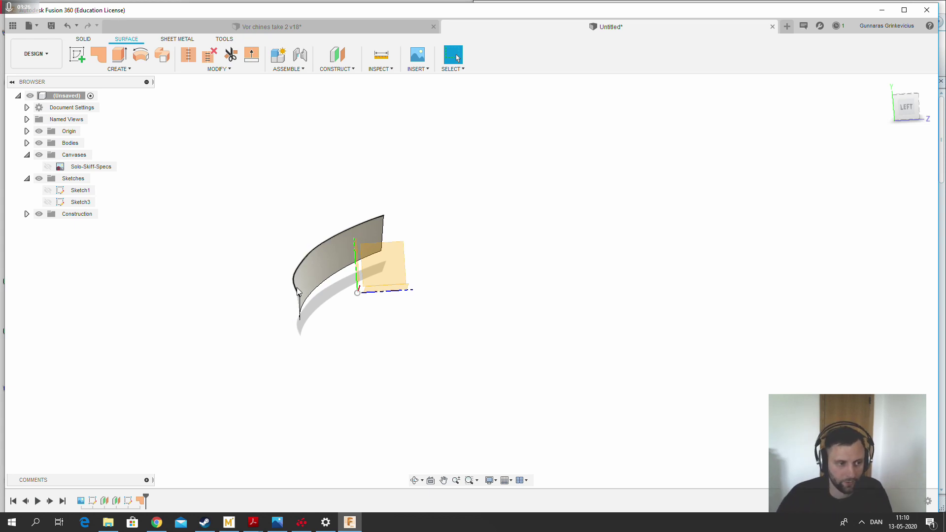
mouse_move(297, 288)
shift+middle_down()
mouse_move(286, 281)
mouse_move(262, 296)
mouse_move(273, 281)
mouse_move(302, 280)
shift+middle_up()
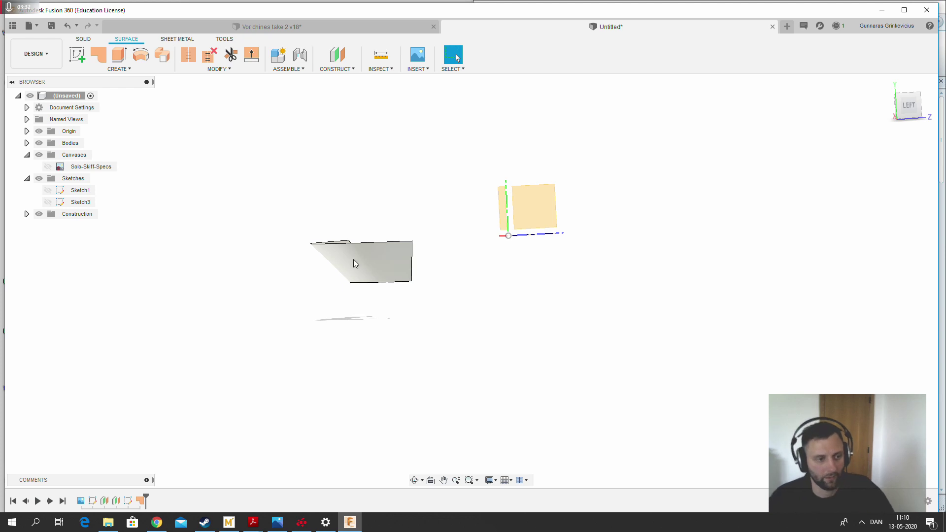
shift+middle_drag(354, 260, 454, 312)
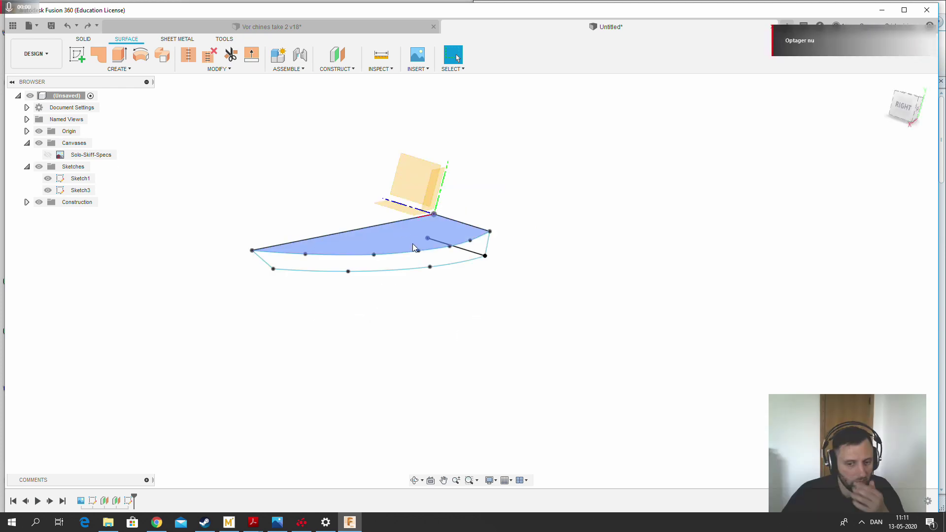
Start a new sketch on the transverse origin plane at the stern, viewed straight on from the left side
mouse_move(485, 304)
shift+middle_down()
mouse_move(503, 275)
mouse_move(515, 279)
mouse_move(393, 262)
mouse_move(439, 271)
shift+middle_up()
scroll(445, 338, up, 3)
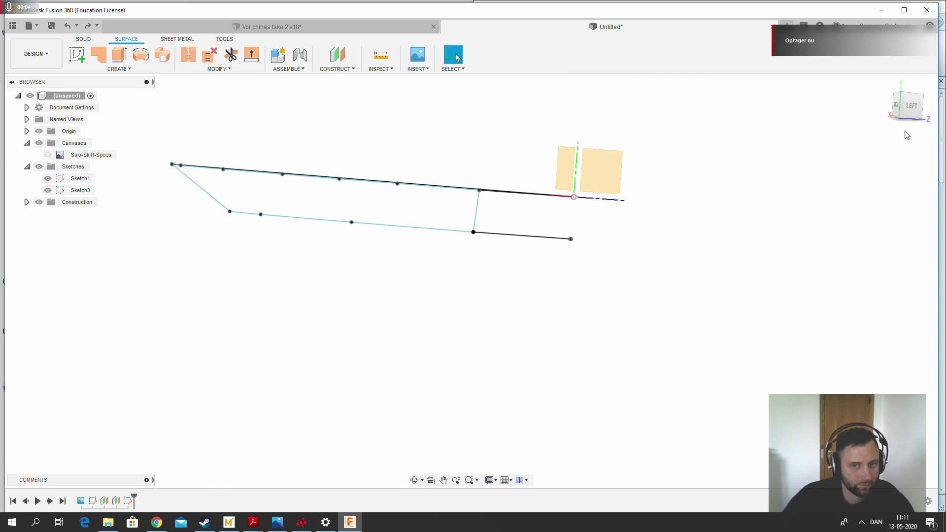
click(913, 106)
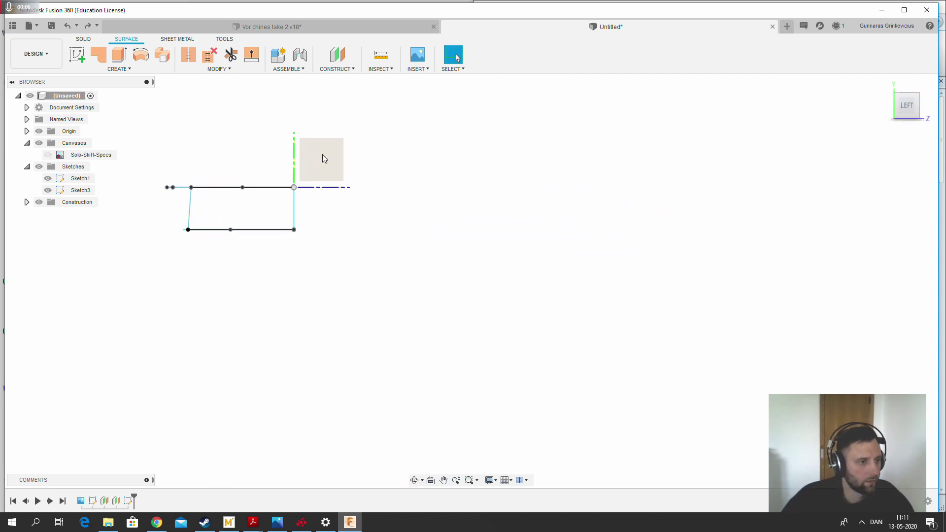
click(323, 155)
click(76, 56)
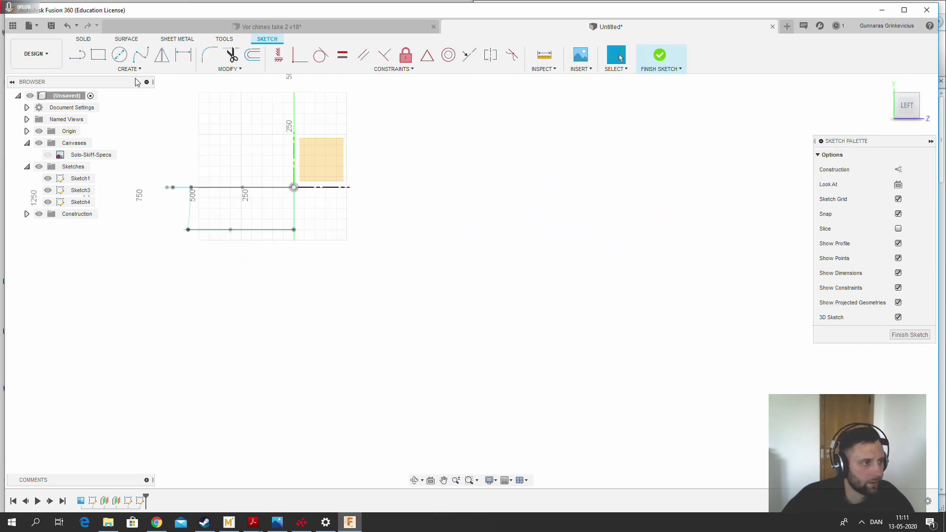
Draw a 50 mm line vertically downward from the centreline end of the lower stern line
click(79, 56)
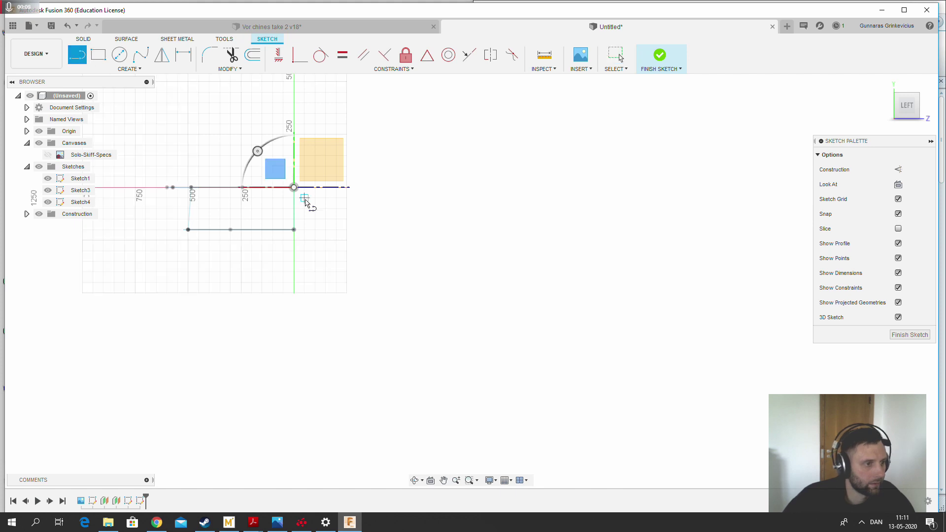
click(294, 230)
scroll(295, 251, up, 3)
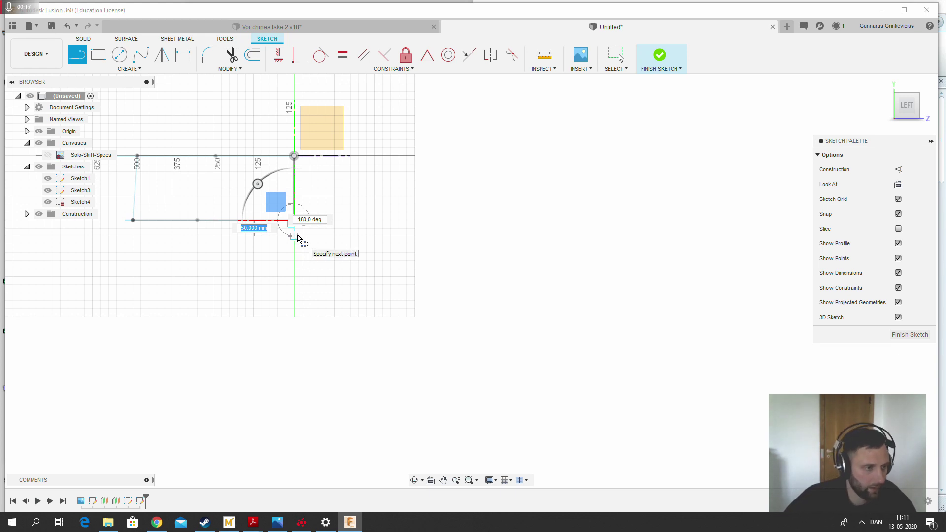
click(298, 236)
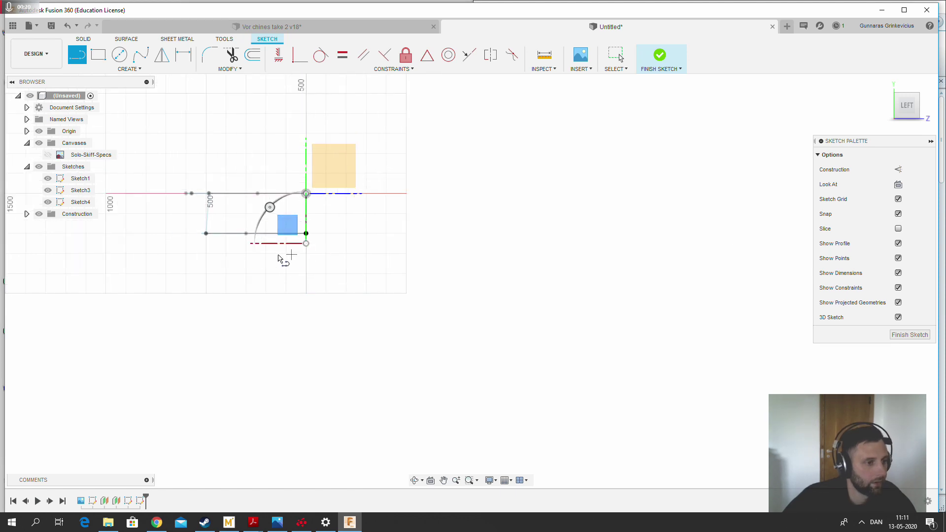
Finish the stern sketch and start a new sketch on the vertical lengthwise origin plane along the hull's centreline
mouse_move(280, 256)
shift+middle_down()
mouse_move(259, 258)
mouse_move(337, 260)
shift+middle_up()
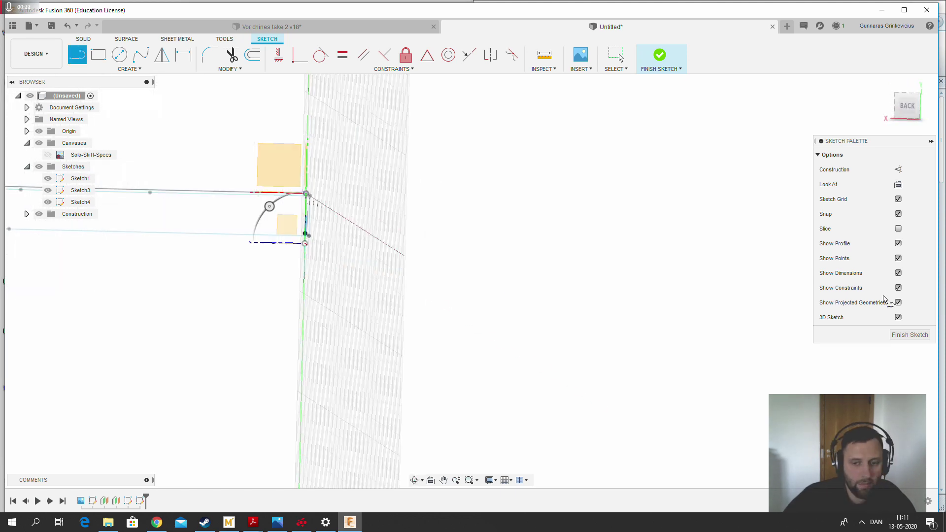
click(910, 335)
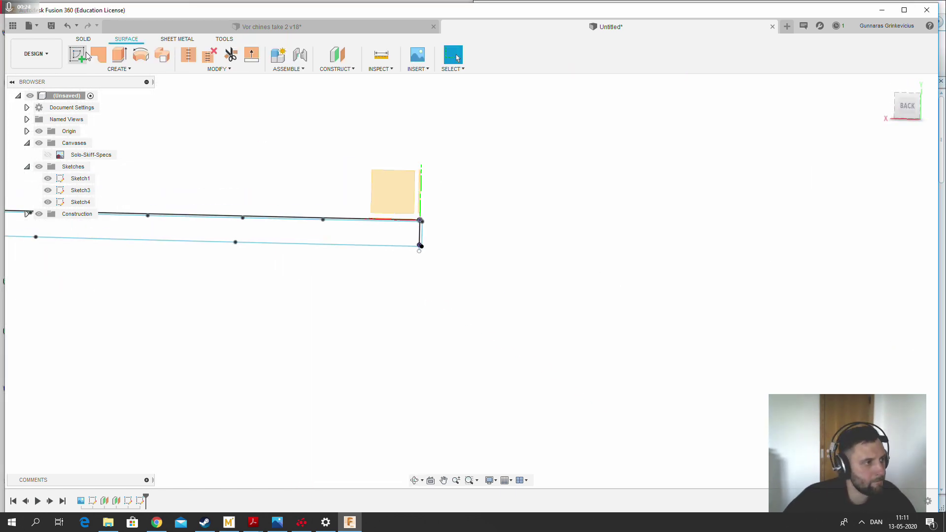
click(399, 193)
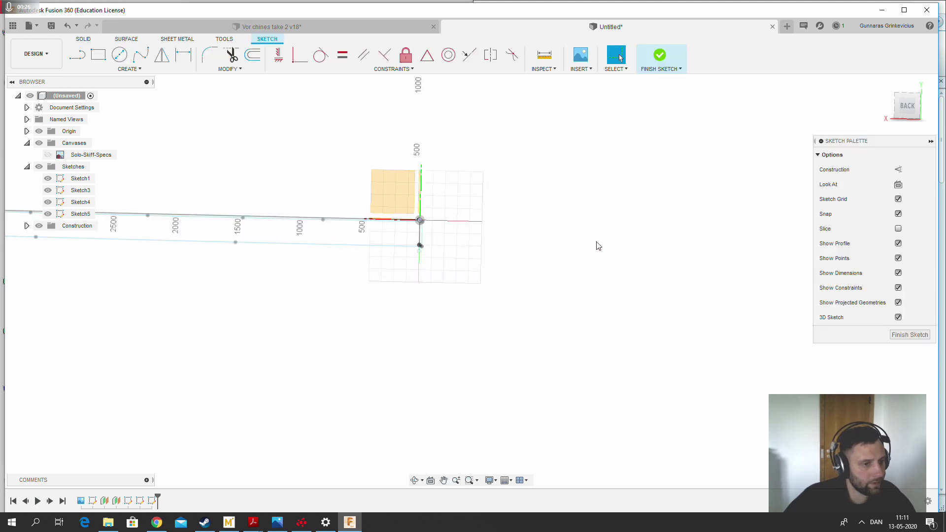
scroll(609, 241, down, 3)
scroll(355, 230, up, 2)
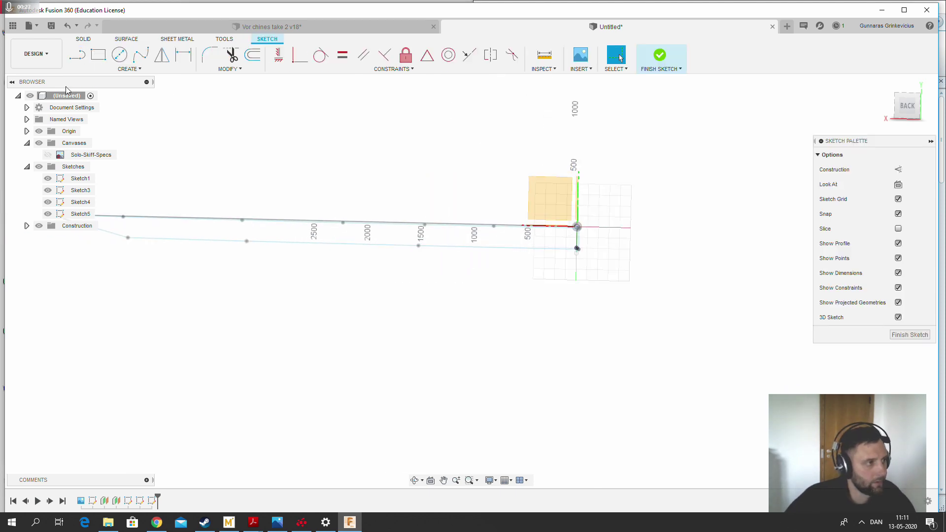
Draw a three-point spline from the lower bow point through a slightly lower midpoint to the 50 mm stern line's lower end; finish the sketch
click(141, 56)
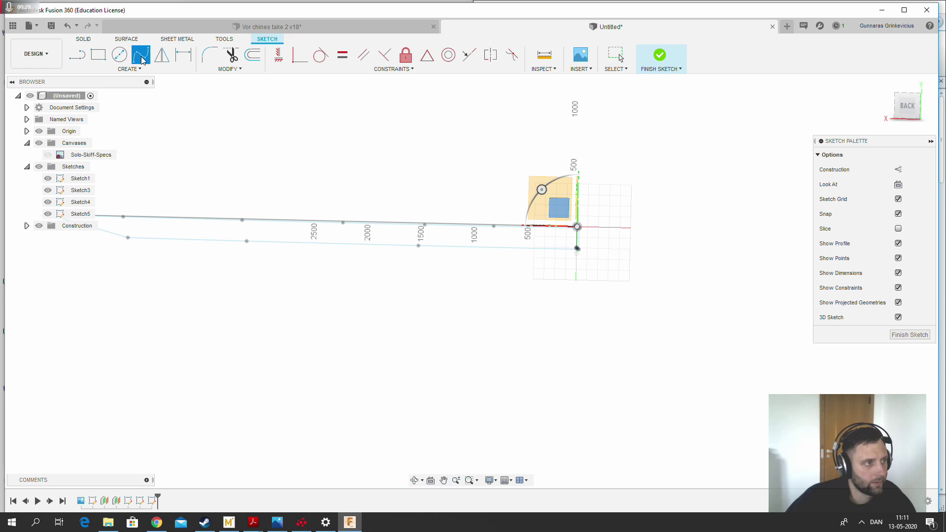
click(129, 238)
scroll(295, 249, up, 2)
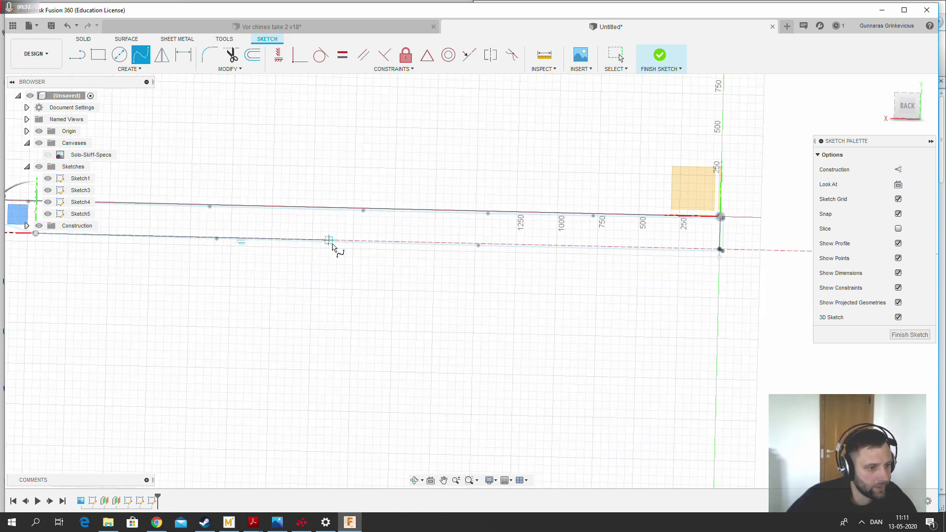
click(351, 249)
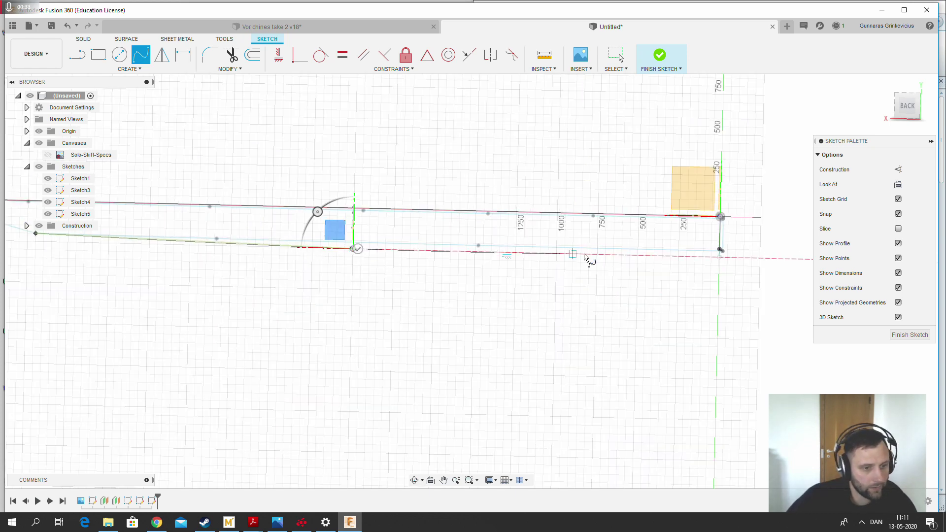
scroll(717, 254, up, 2)
click(717, 256)
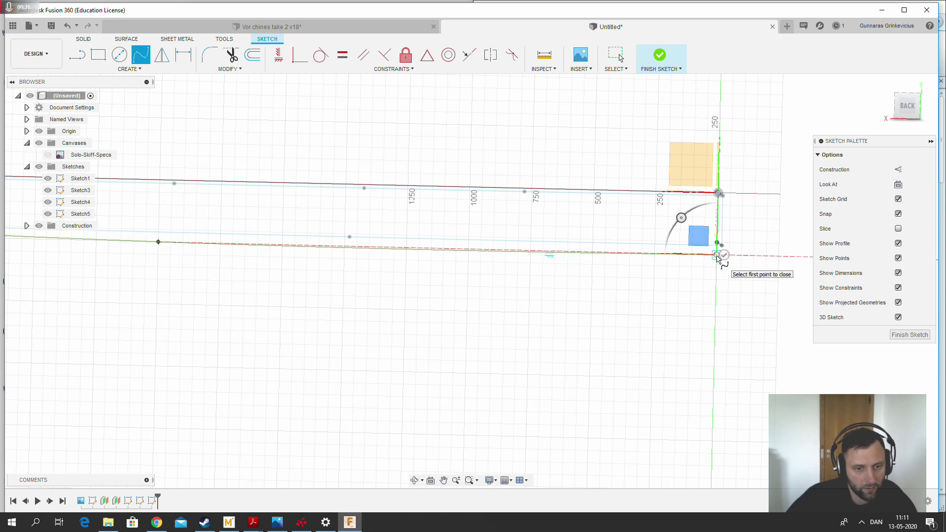
click(724, 258)
scroll(629, 301, down, 3)
mouse_move(633, 309)
shift+middle_down()
mouse_move(570, 303)
mouse_move(675, 327)
shift+middle_up()
click(917, 336)
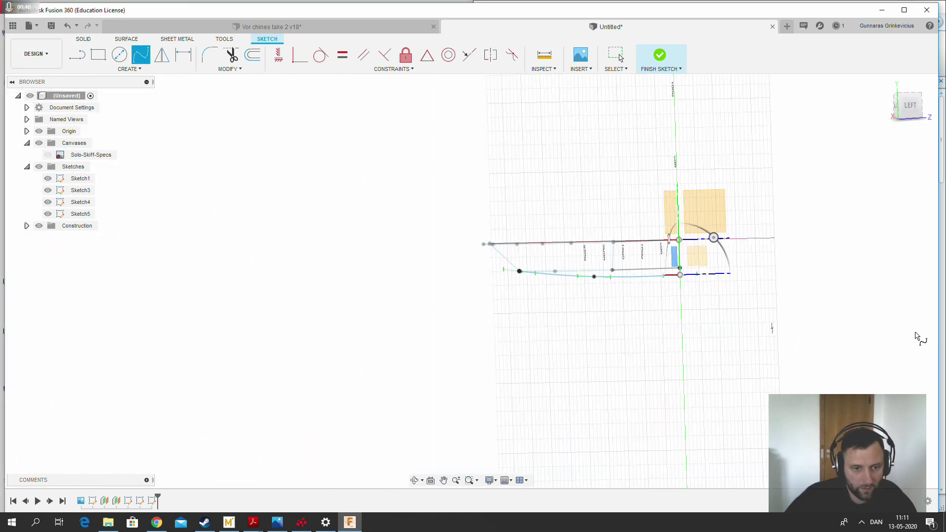
In a new sketch on the transverse stern plane, draw a line from the lower outline's outer corner to the bottom spline's stern end
scroll(789, 293, up, 2)
right_click(627, 178)
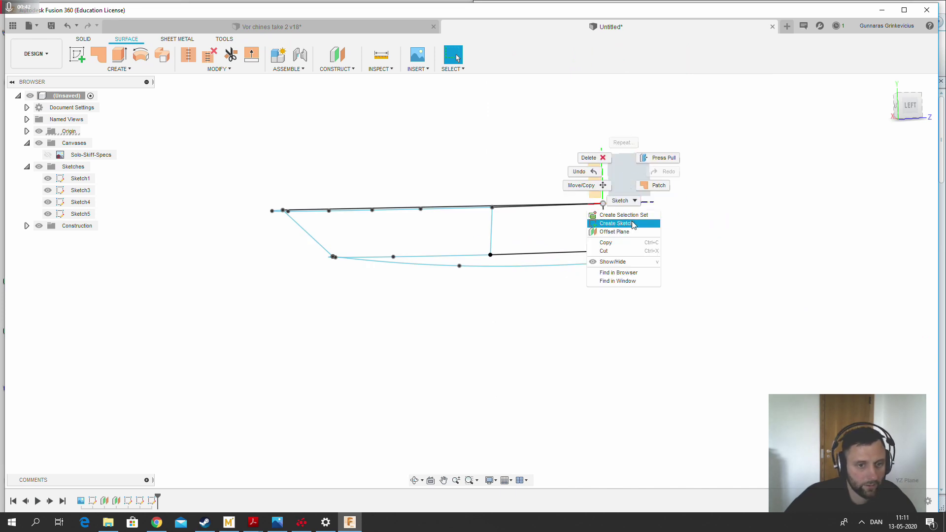
click(622, 223)
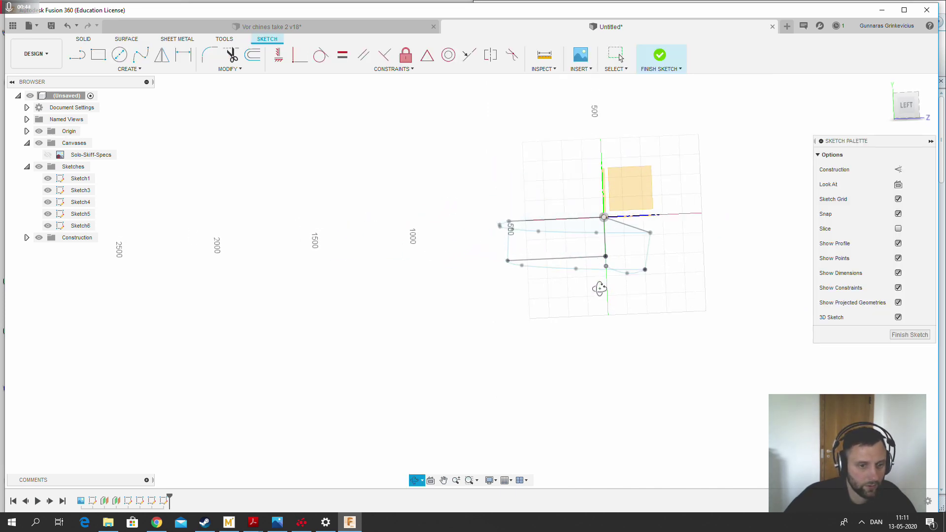
click(78, 56)
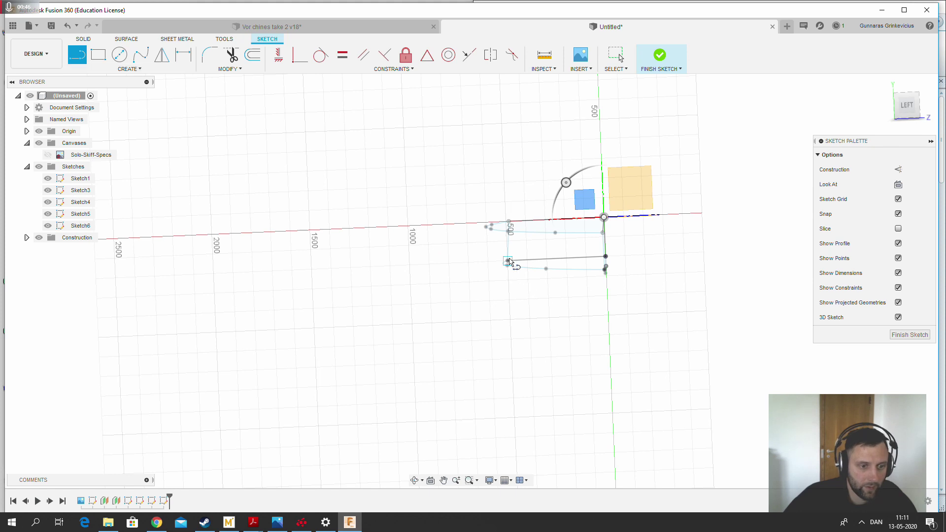
drag(508, 261, 607, 270)
click(608, 268)
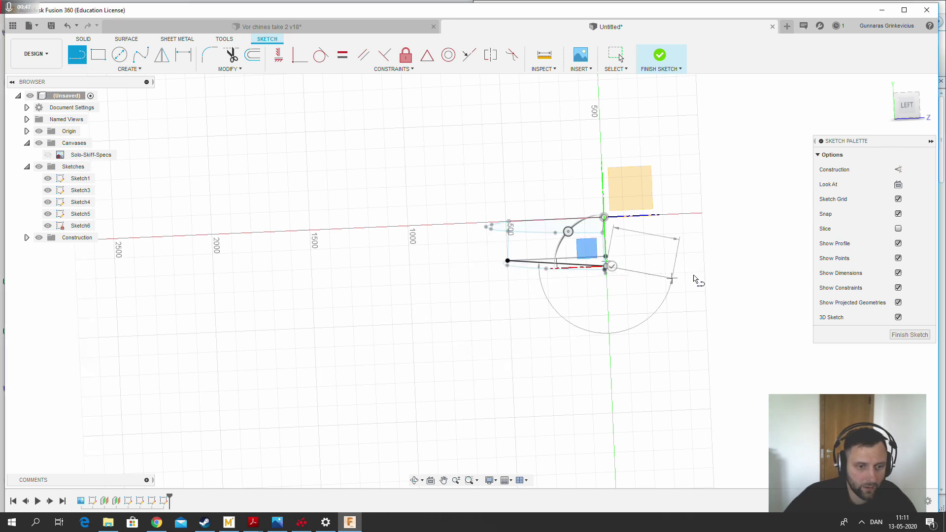
click(613, 265)
key(Escape)
Check how the new stern line meets the bottom spline and the outer corner, and finish the sketch
mouse_move(622, 292)
shift+middle_down()
mouse_move(612, 296)
mouse_move(602, 264)
mouse_move(598, 272)
shift+middle_up()
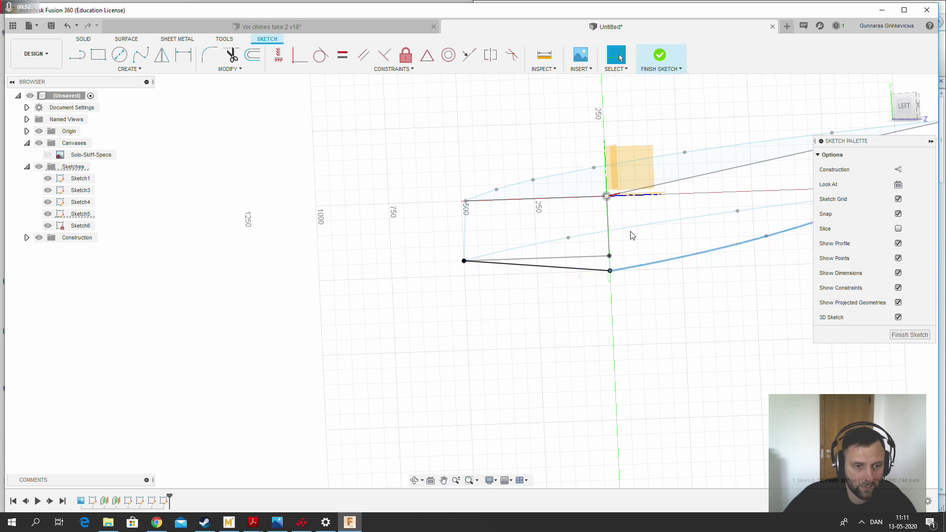
click(578, 271)
scroll(539, 289, down, 2)
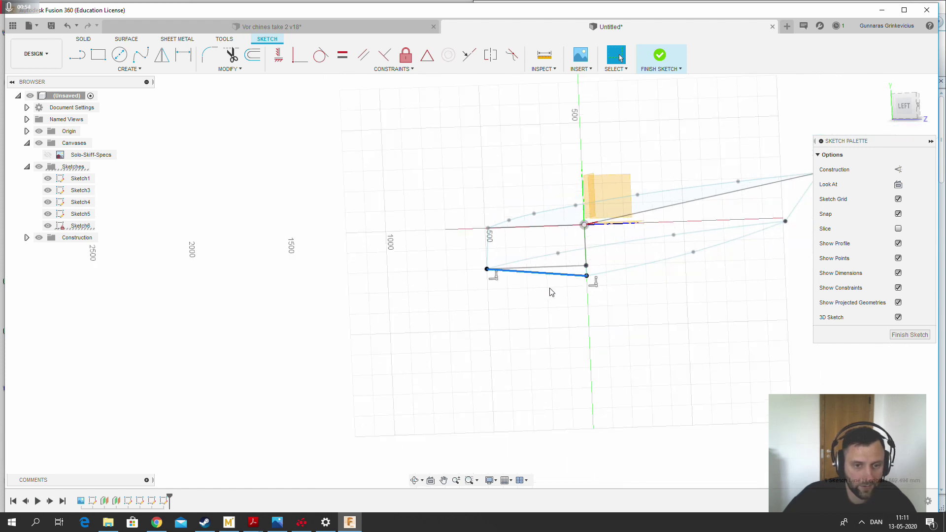
key(Escape)
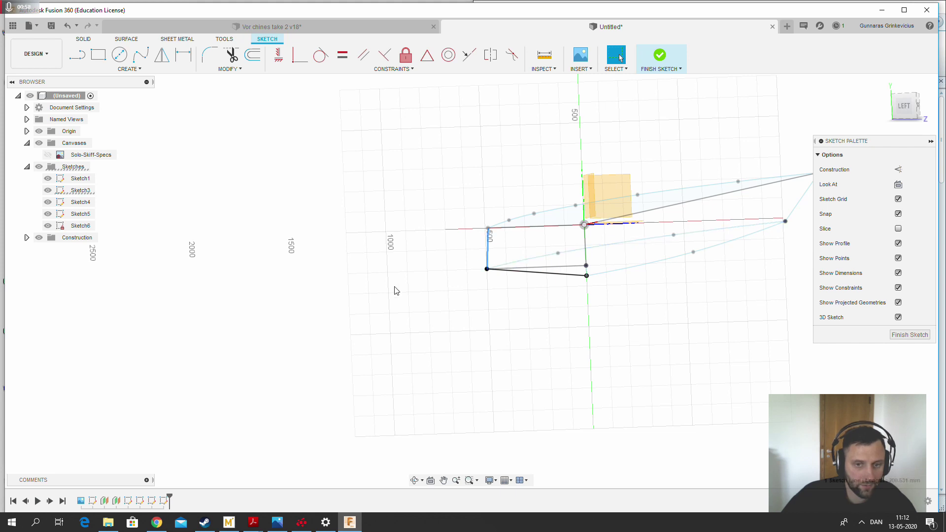
scroll(381, 294, down, 2)
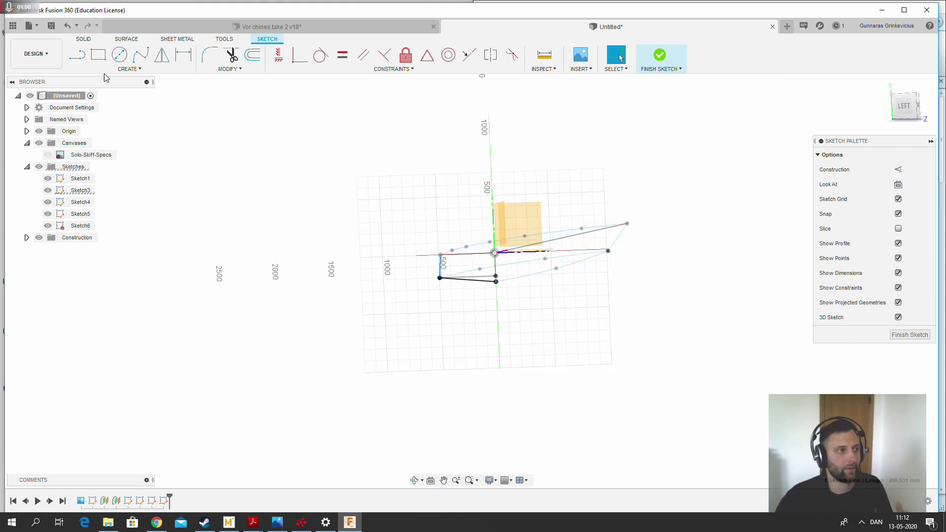
click(125, 41)
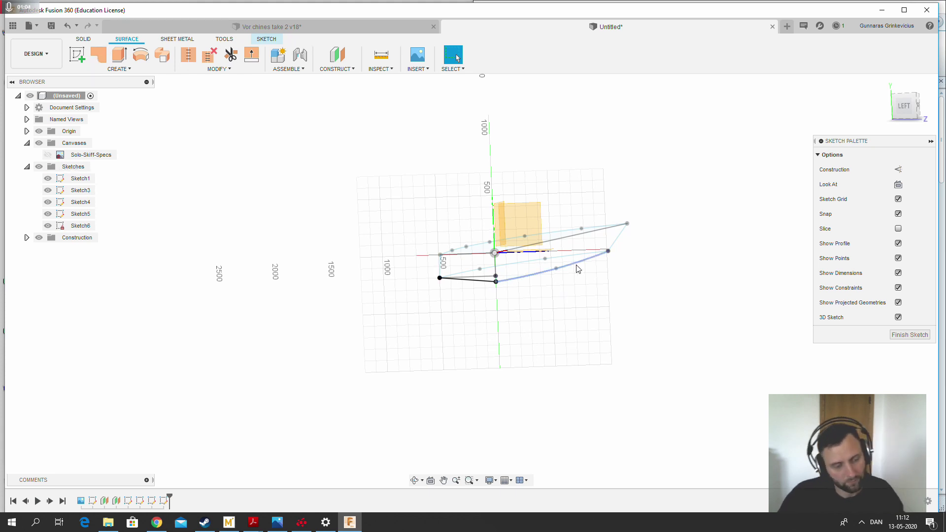
click(910, 335)
Examine the half-hull wireframe from the right side, including its side outline, bottom curves and stern lines
mouse_move(661, 296)
shift+middle_down()
mouse_move(564, 296)
mouse_move(691, 306)
mouse_move(712, 283)
shift+middle_up()
drag(718, 272, 687, 302)
key(Escape)
scroll(574, 267, up, 3)
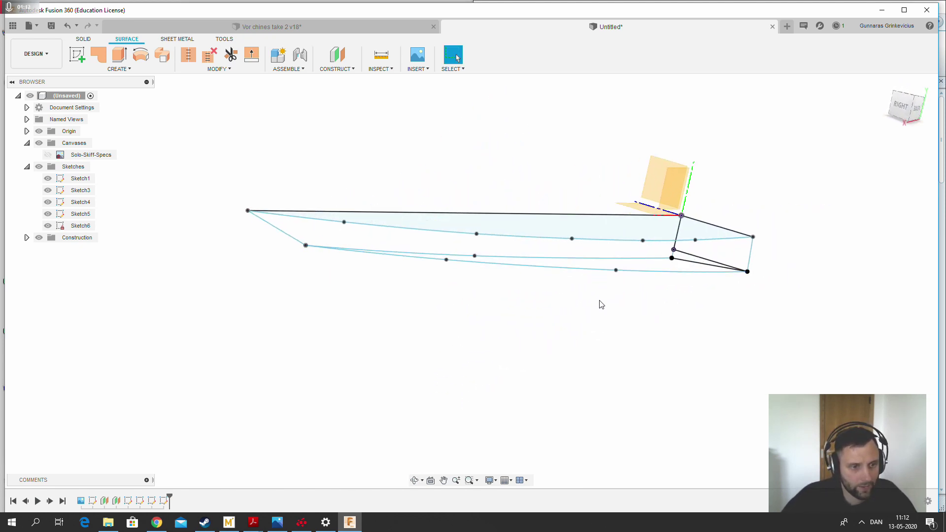
shift+middle_drag(600, 302, 633, 295)
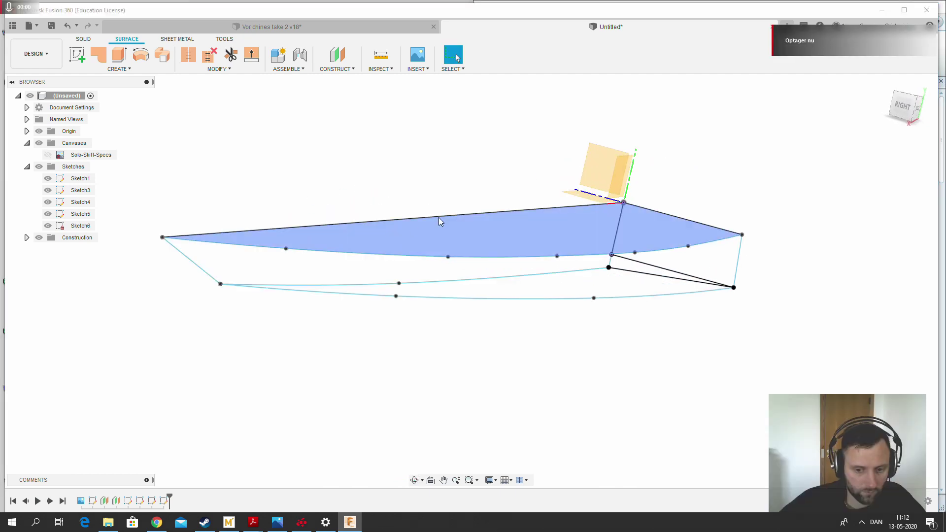
scroll(501, 387, up, 2)
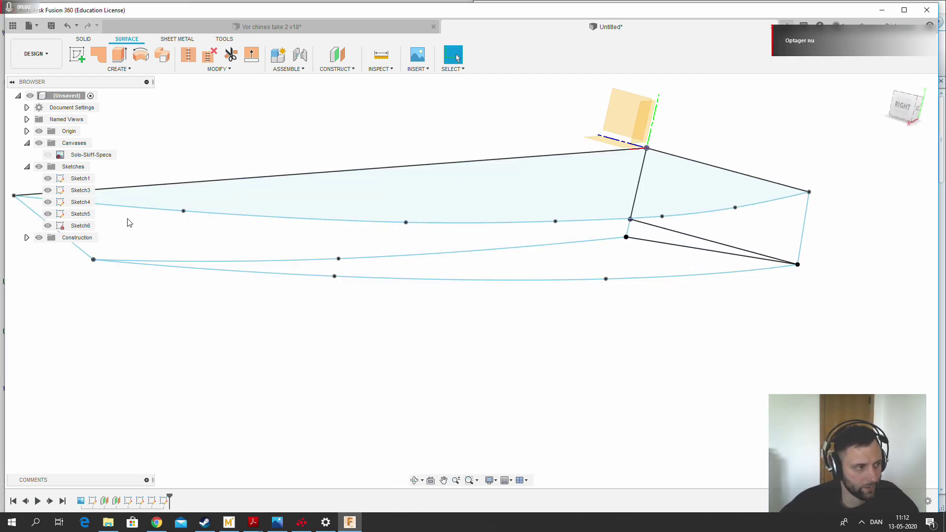
scroll(552, 274, down, 2)
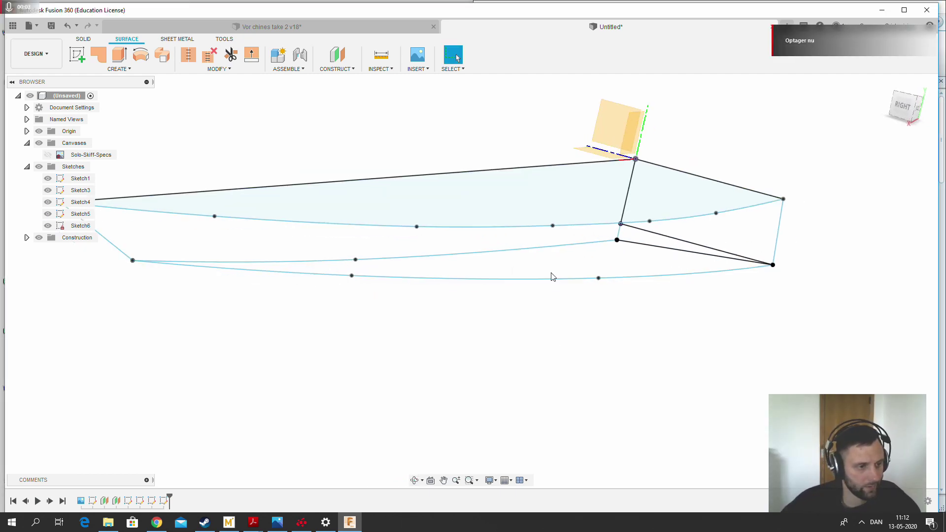
right_click(638, 297)
click(641, 296)
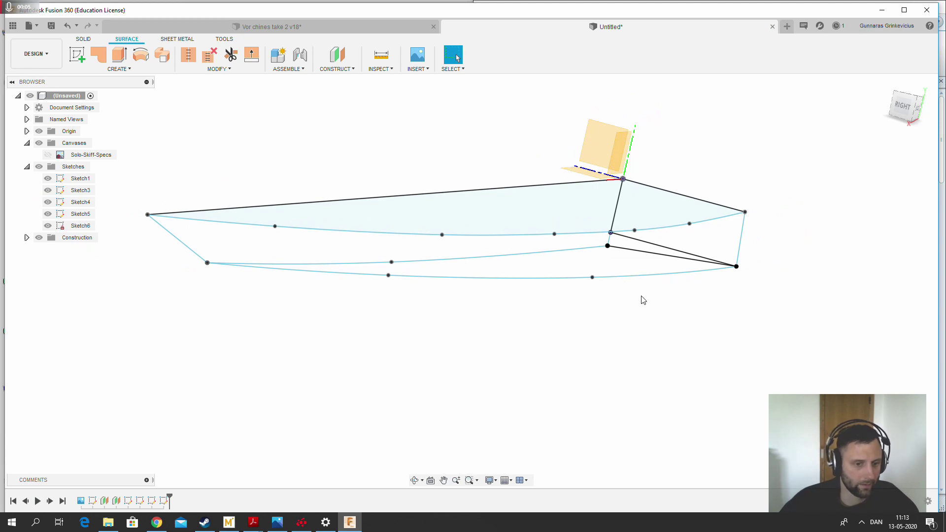
Hide and show Sketch3 to check which hull curves belong to it
click(63, 190)
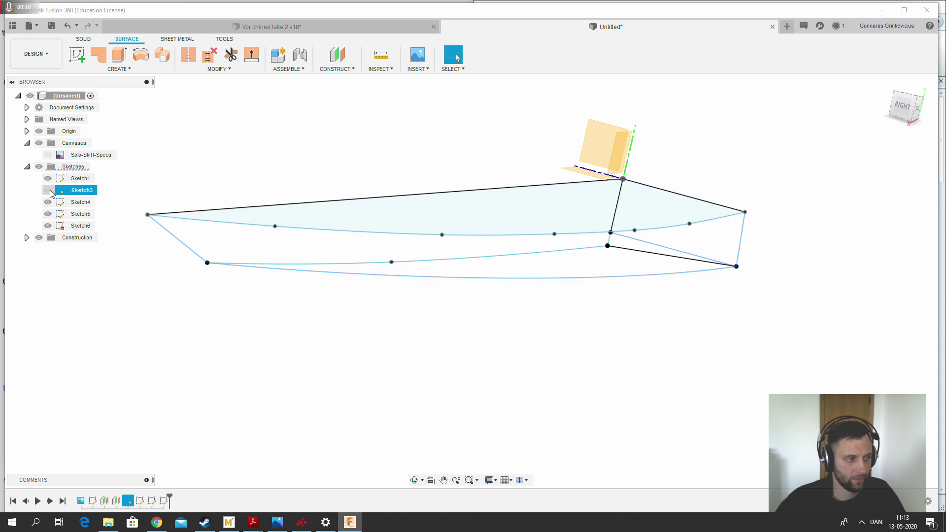
click(47, 190)
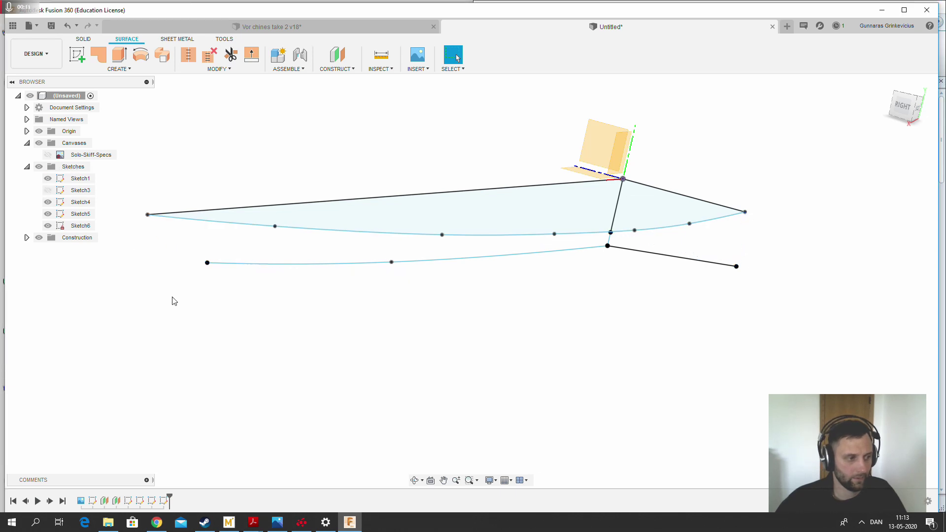
click(48, 190)
click(181, 242)
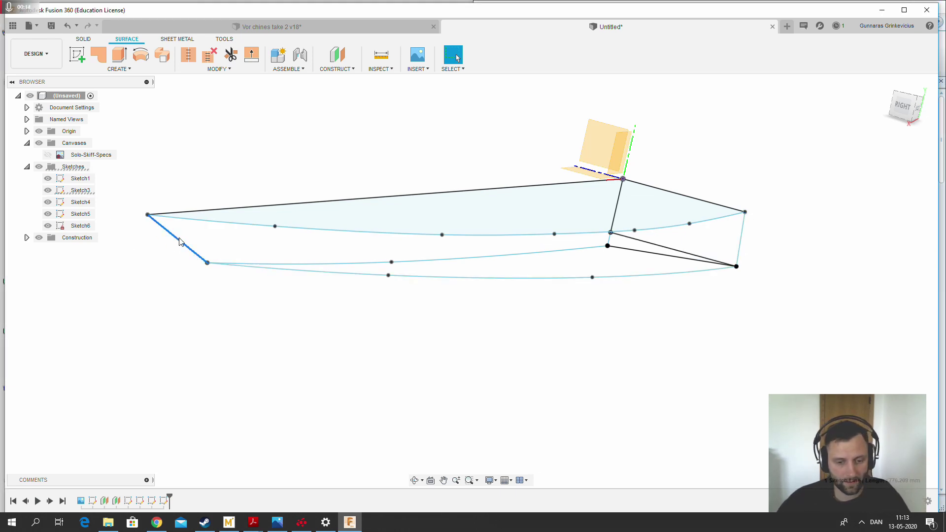
click(98, 54)
click(352, 273)
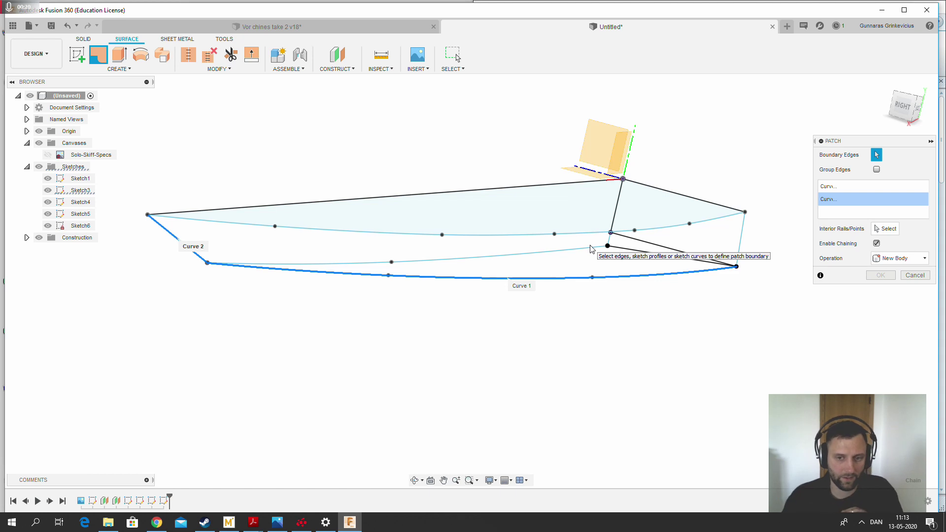
click(916, 275)
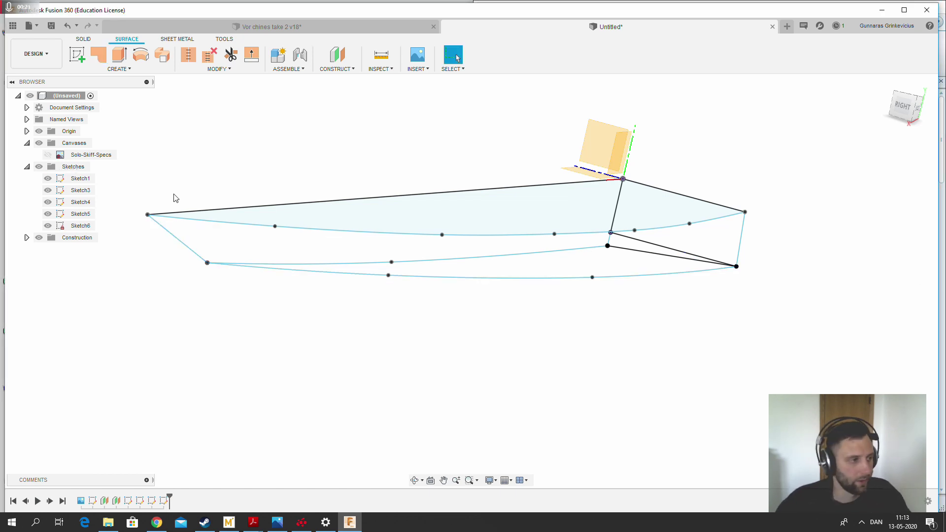
Edit Sketch3 to delete the bow line joining the upper and lower outlines, and finish the sketch
right_click(79, 192)
click(86, 218)
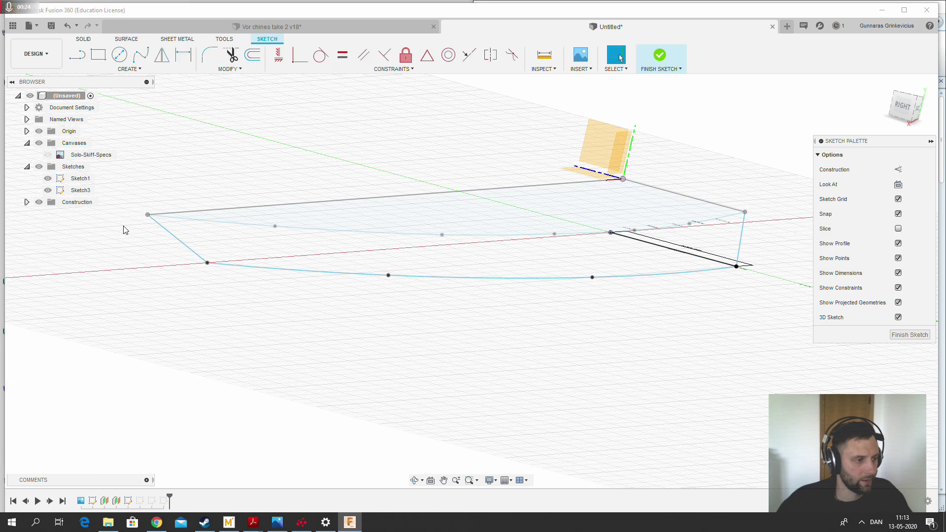
click(183, 246)
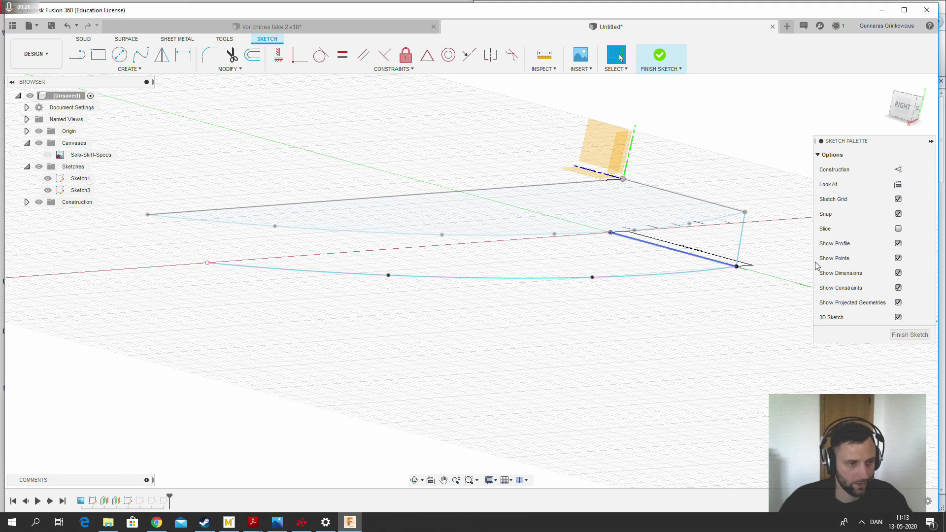
click(910, 335)
In a new sketch on the vertical lengthwise origin plane, redraw the bow line from the upper to the lower bow point and finish it
click(79, 55)
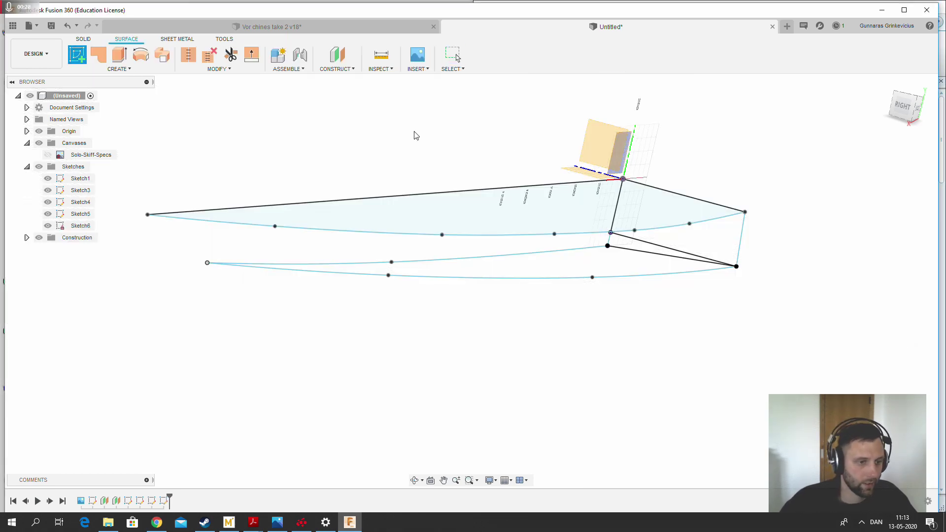
click(621, 156)
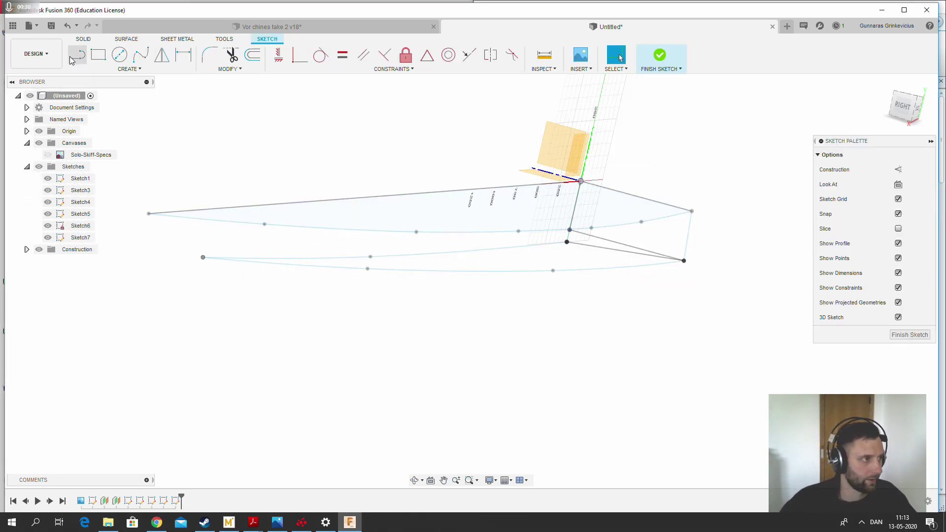
click(149, 215)
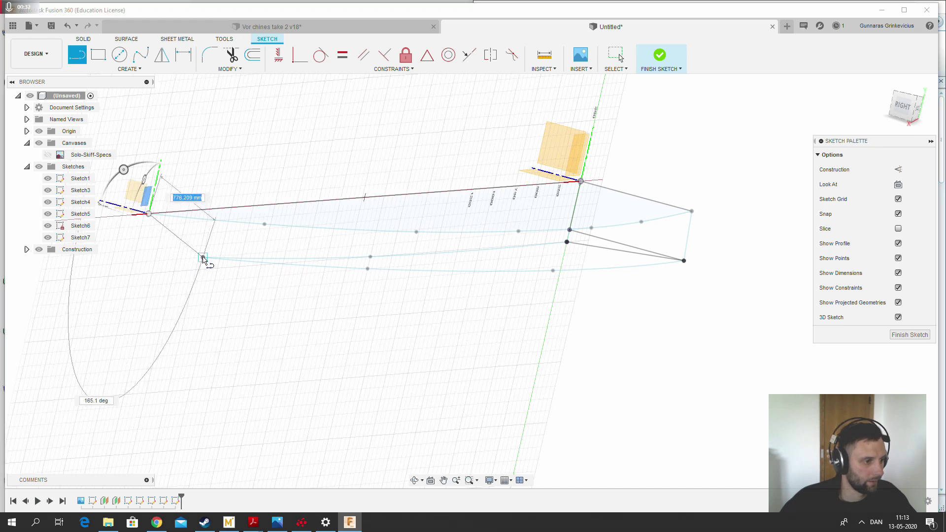
click(210, 255)
right_click(274, 310)
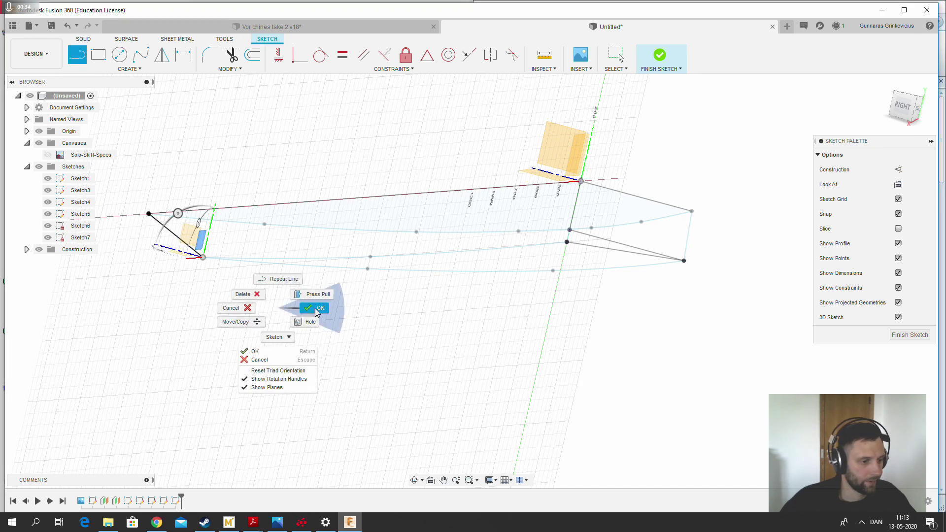
click(320, 312)
click(910, 335)
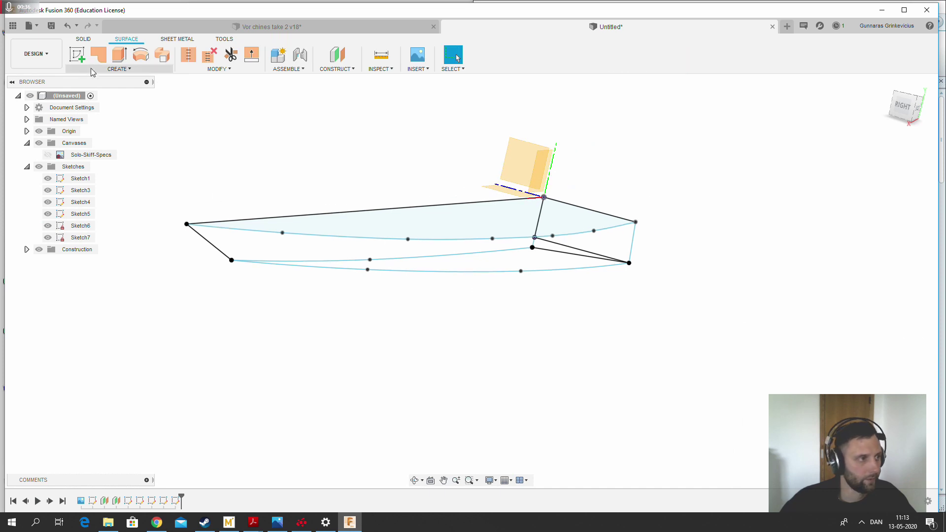
click(99, 54)
click(207, 242)
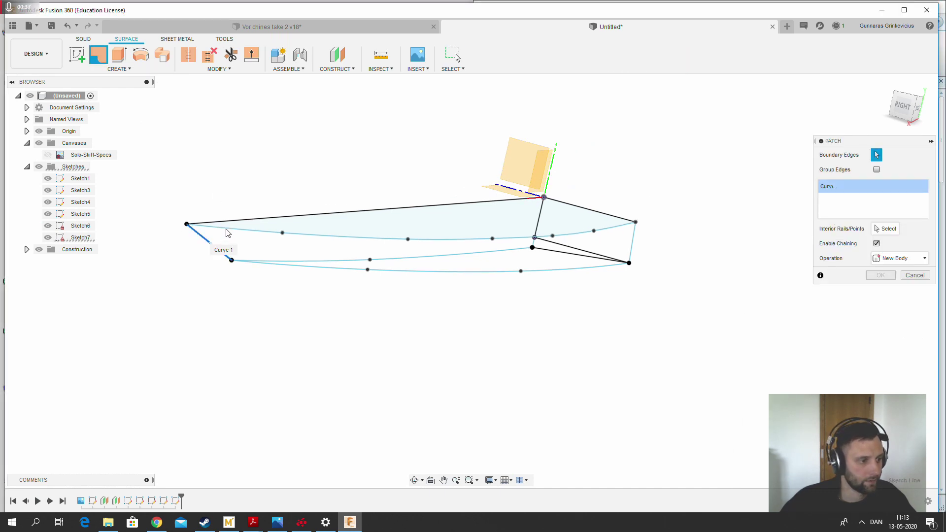
click(314, 269)
click(634, 250)
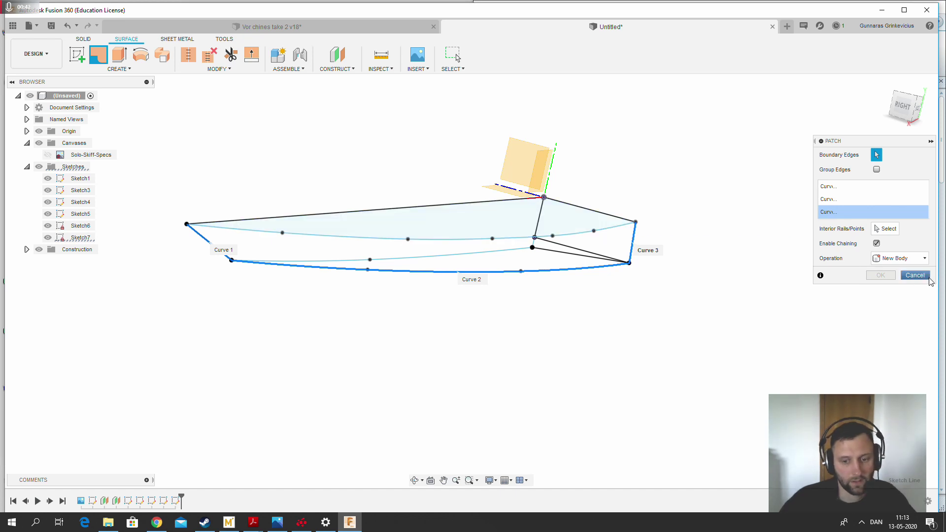
key(Escape)
Edit Sketch1 to delete the straight centreline and stern line, keeping only the curved upper side outline, and finish the sketch
click(363, 225)
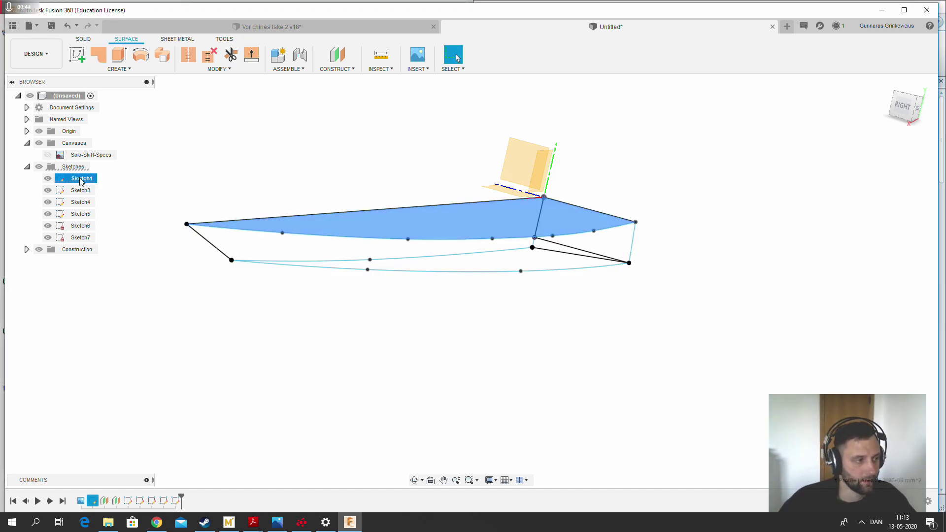
click(357, 190)
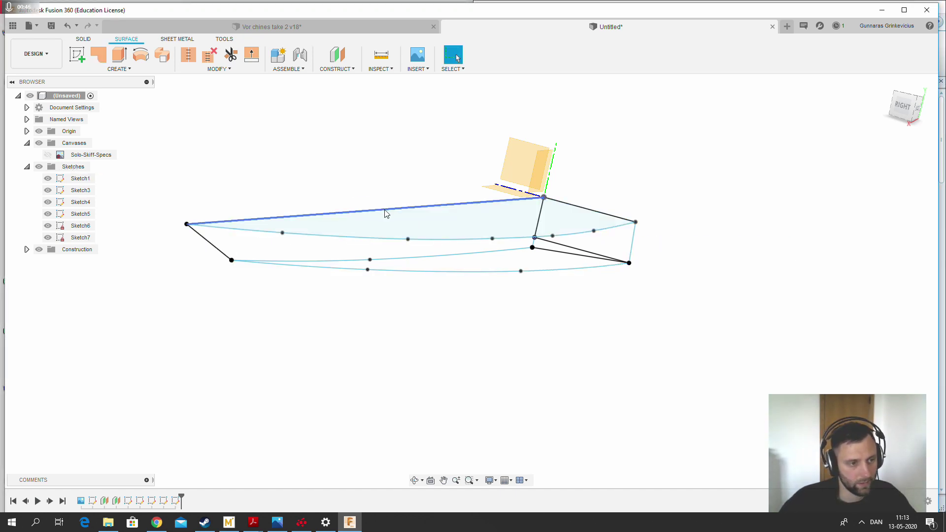
right_click(79, 179)
click(106, 211)
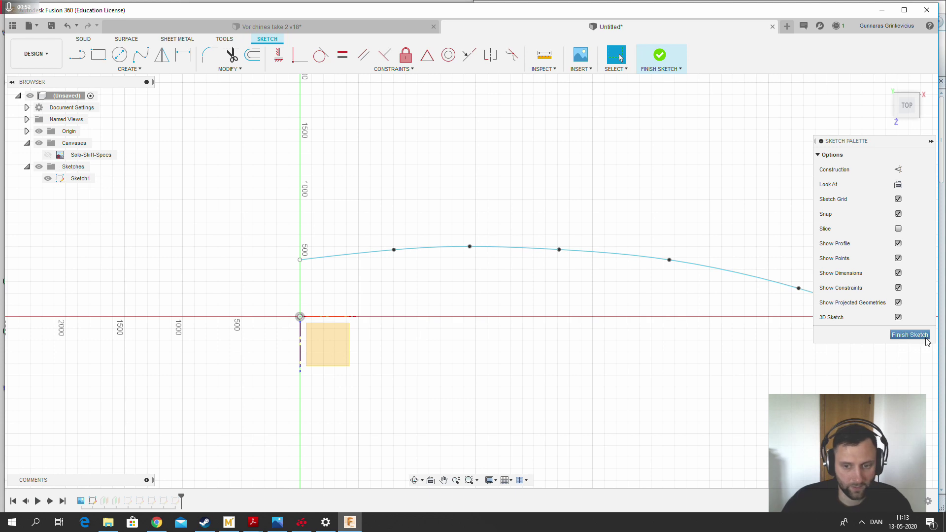
click(910, 335)
In a new sketch on the horizontal origin plane, draw lines from the upper stern corner through the origin to the bow tip and finish it
click(77, 54)
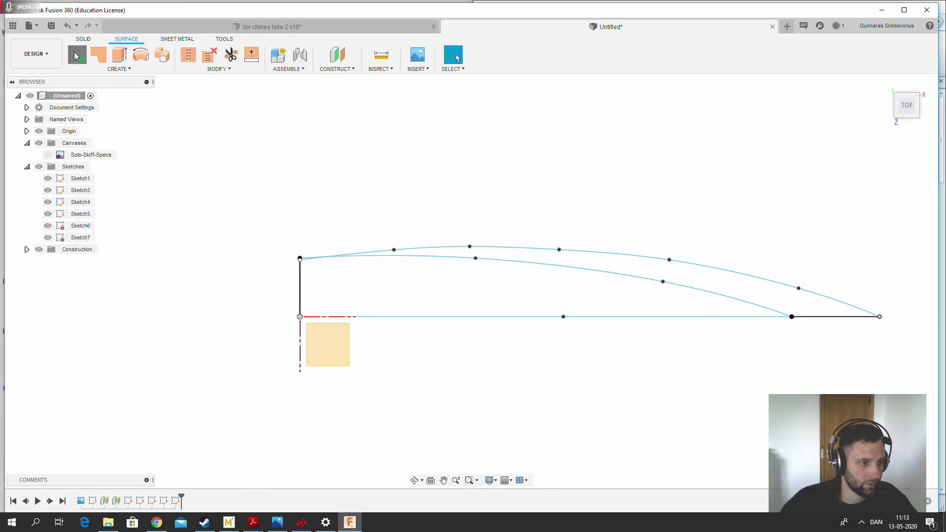
click(326, 325)
mouse_move(450, 397)
shift+middle_down()
mouse_move(524, 359)
mouse_move(510, 366)
mouse_move(277, 329)
shift+middle_up()
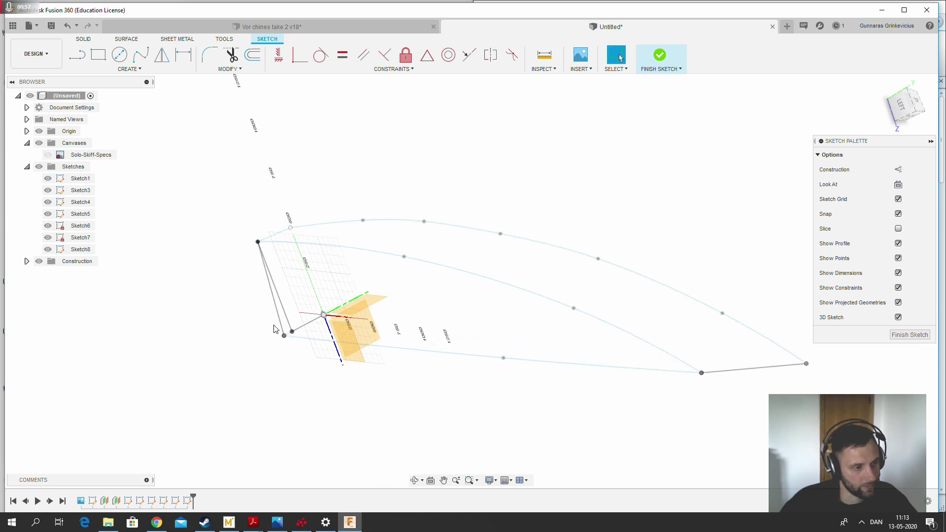
click(77, 54)
click(292, 228)
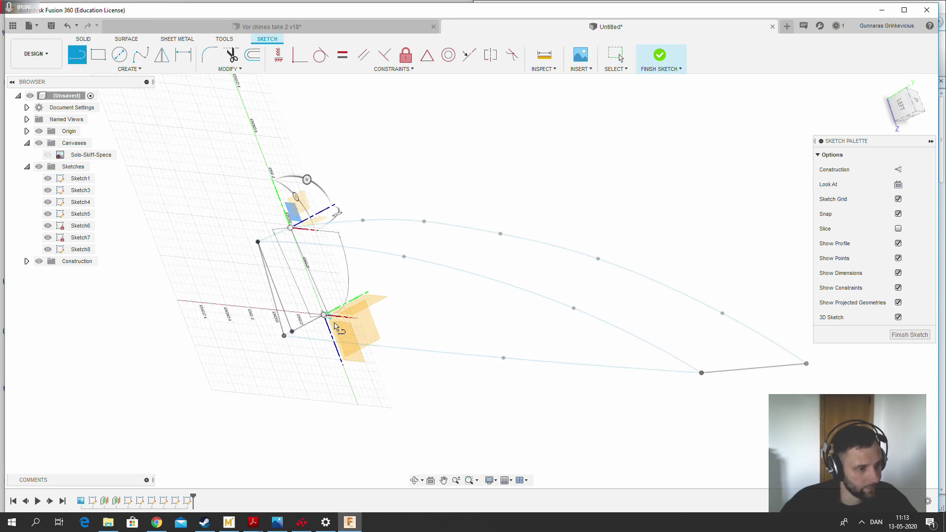
click(324, 316)
scroll(189, 310, down, 3)
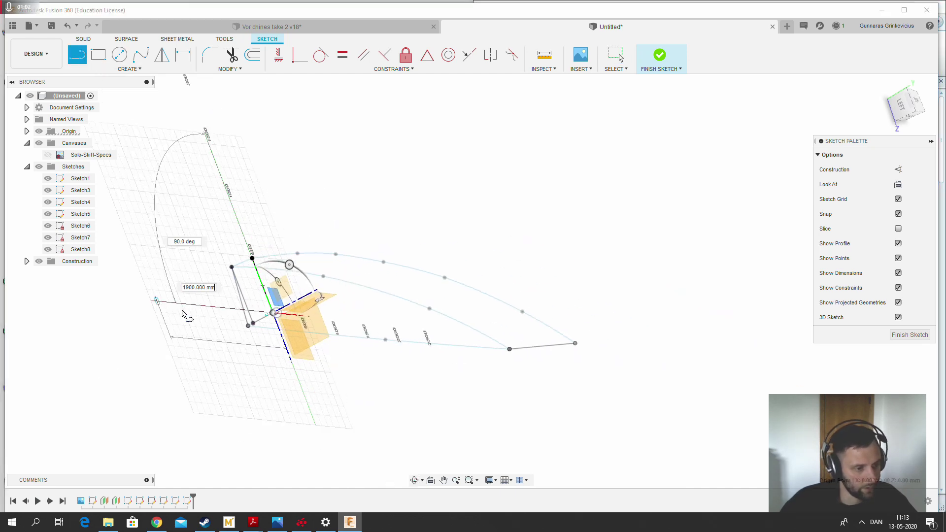
click(580, 348)
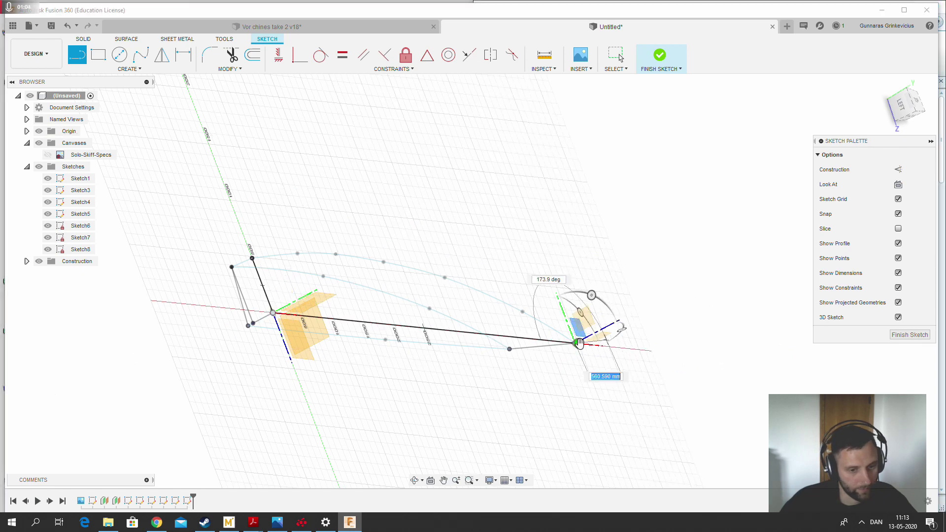
shift+middle_drag(469, 386, 588, 399)
click(910, 335)
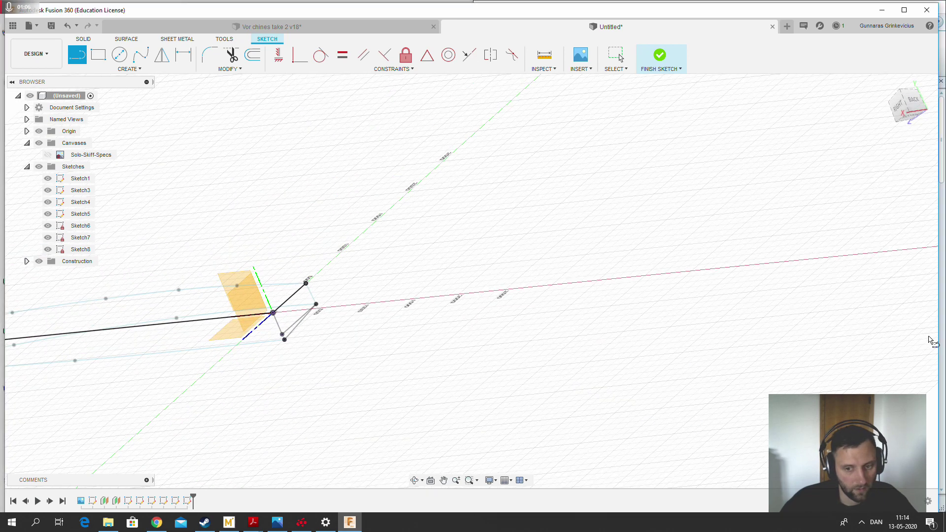
Patch the hull bottom as a new body bounded by the lower side curve, the bottom stern line and the bottom centreline curve
mouse_move(482, 338)
shift+middle_down()
mouse_move(421, 327)
mouse_move(362, 384)
mouse_move(407, 383)
mouse_move(382, 330)
mouse_move(607, 300)
mouse_move(364, 331)
shift+middle_up()
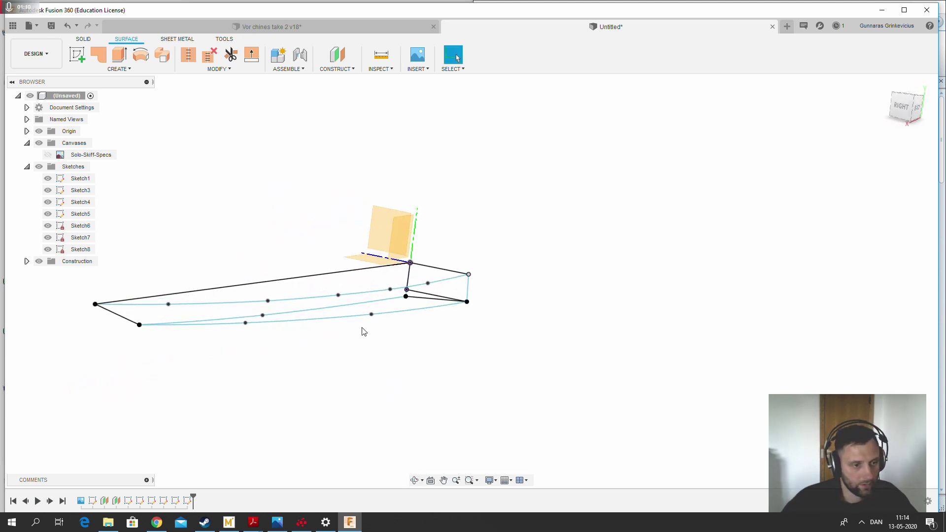
scroll(216, 312, up, 2)
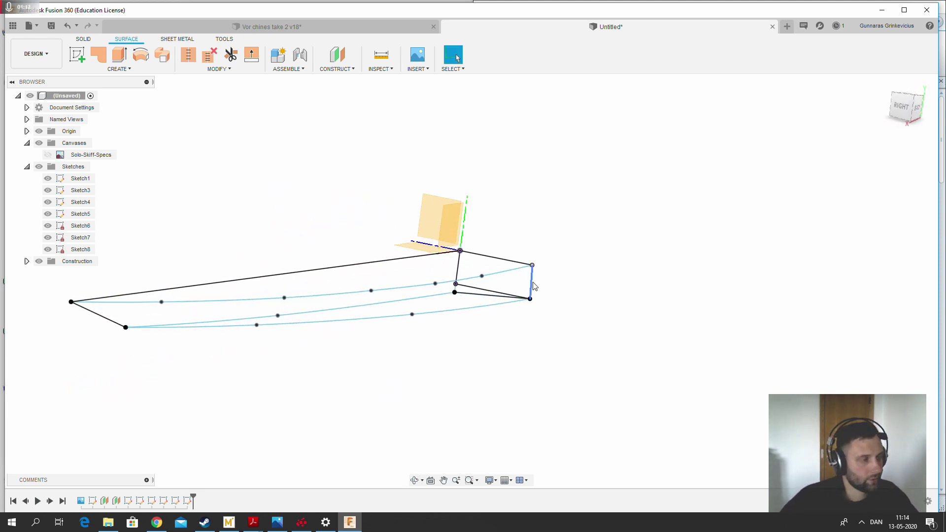
click(98, 55)
scroll(656, 294, down, 2)
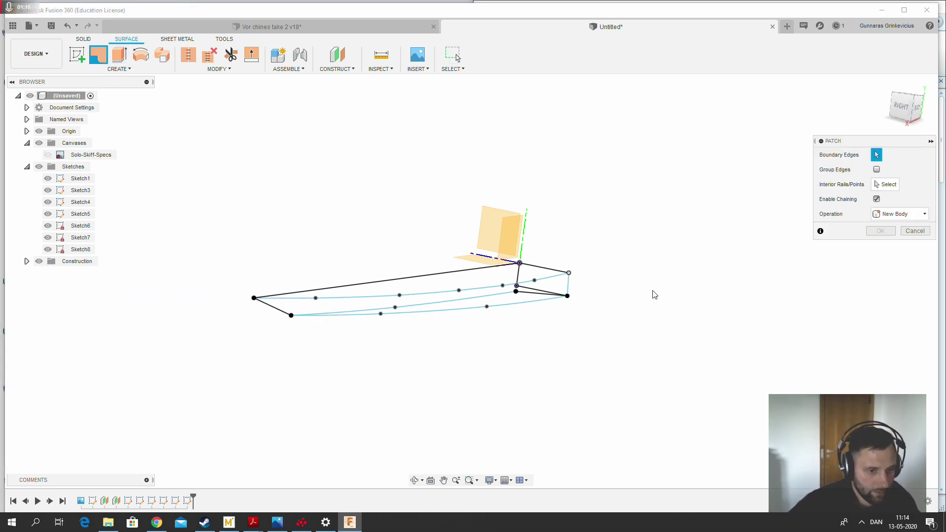
scroll(631, 330, up, 2)
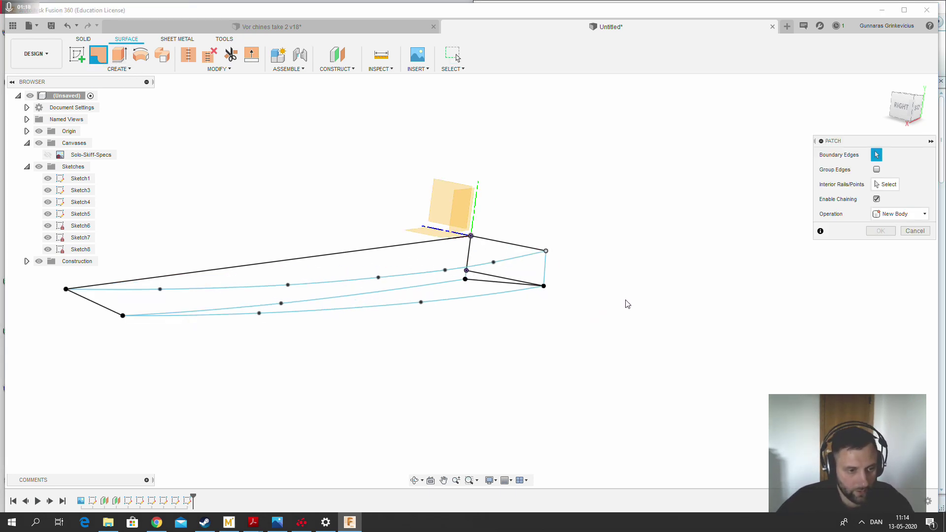
scroll(660, 299, up, 1)
scroll(650, 302, down, 2)
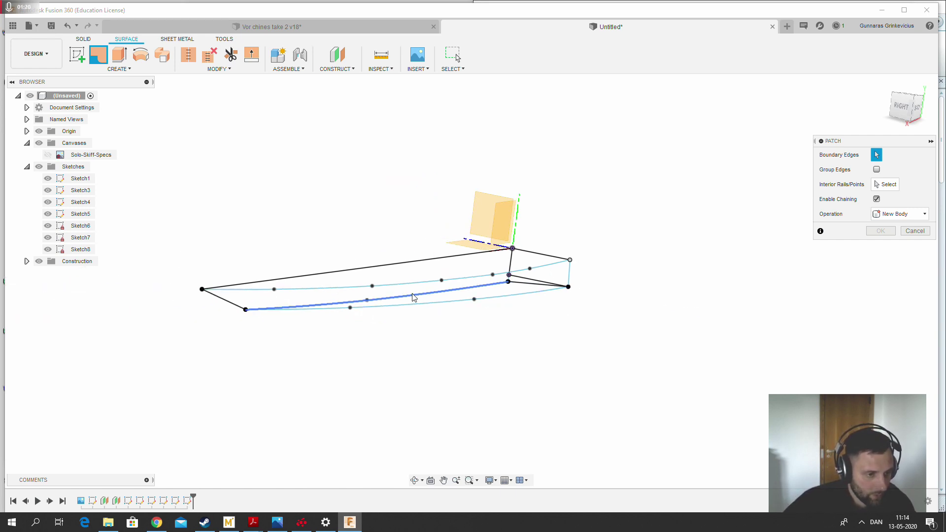
click(417, 306)
click(515, 291)
click(527, 288)
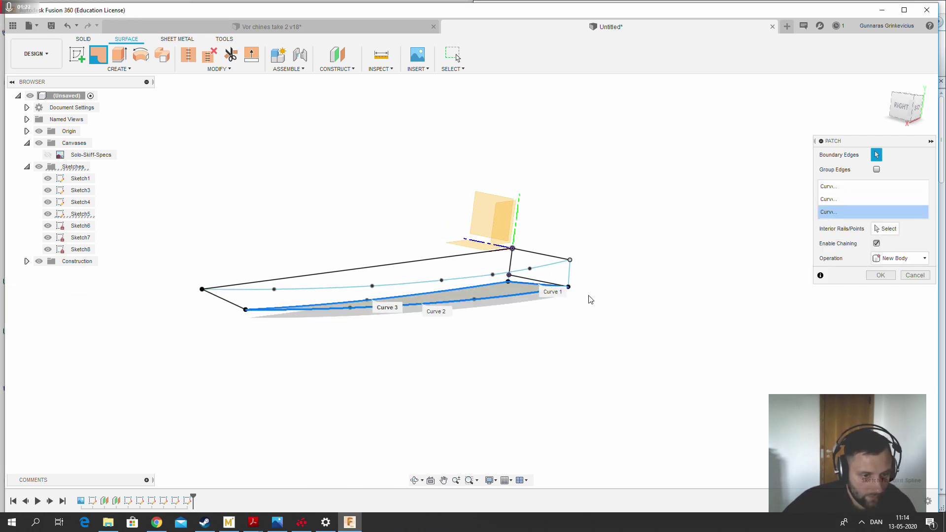
scroll(800, 301, up, 2)
click(881, 276)
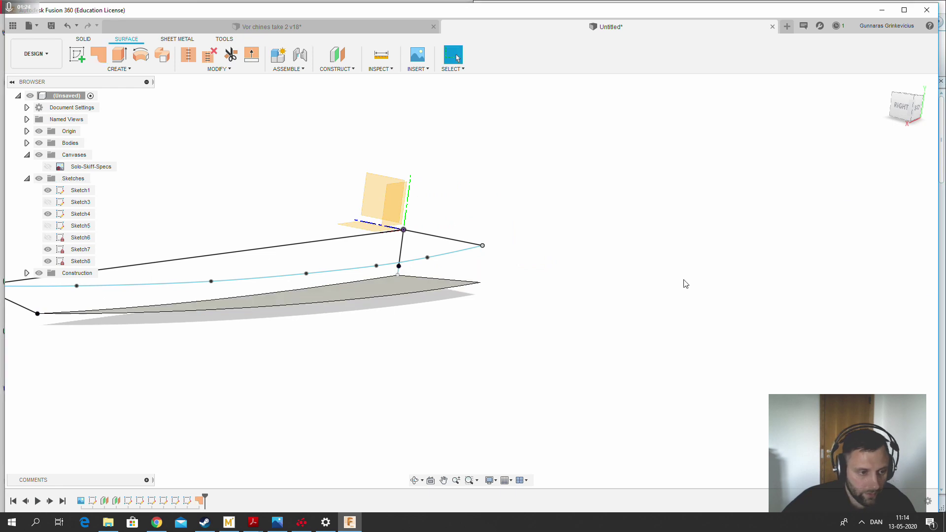
Show Sketch3, Sketch5 and Sketch6 again
scroll(687, 283, down, 3)
scroll(367, 289, up, 2)
click(48, 202)
click(48, 226)
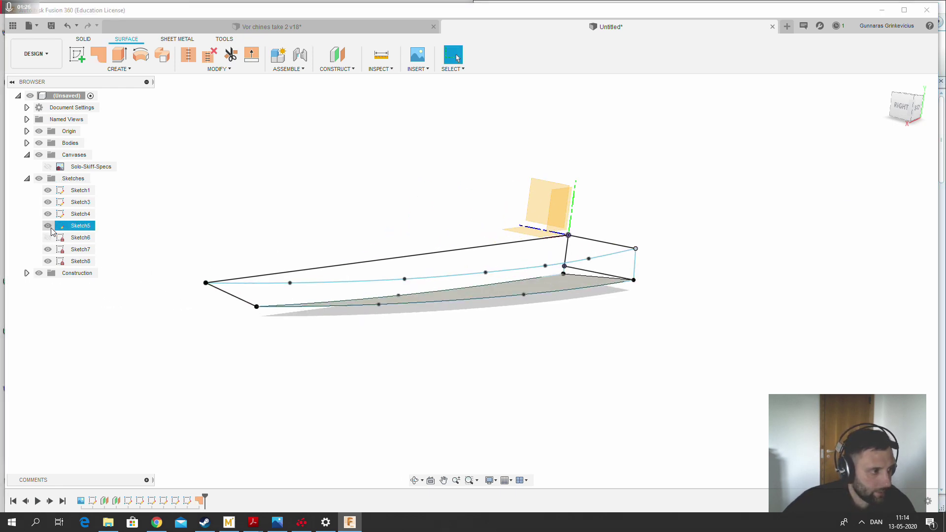
Patch the hull side as a new body bounded by the lower side curve, the side stern line, the upper side curve and the bow line
click(100, 56)
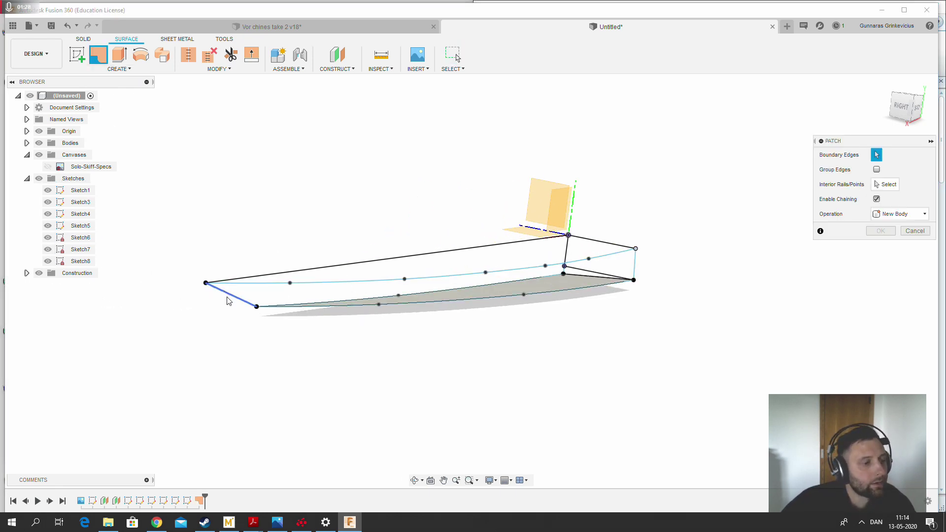
click(431, 304)
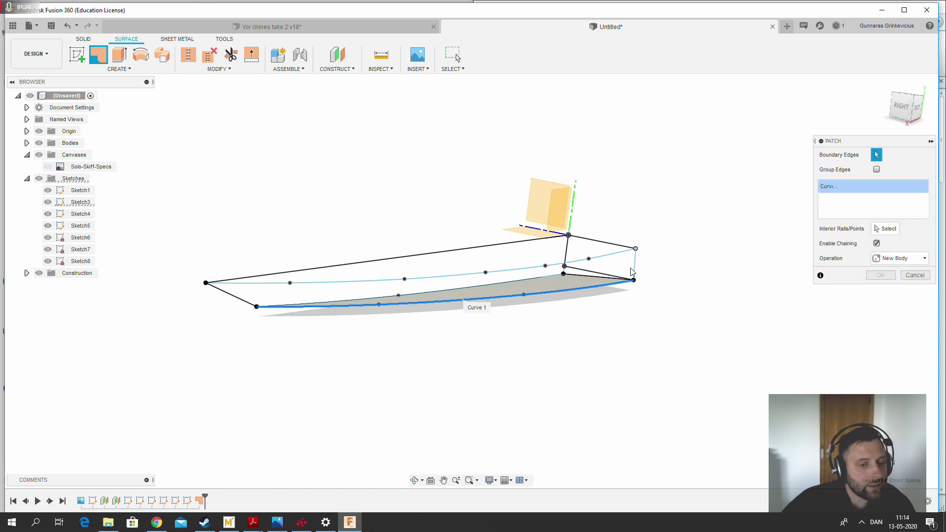
click(637, 267)
click(611, 257)
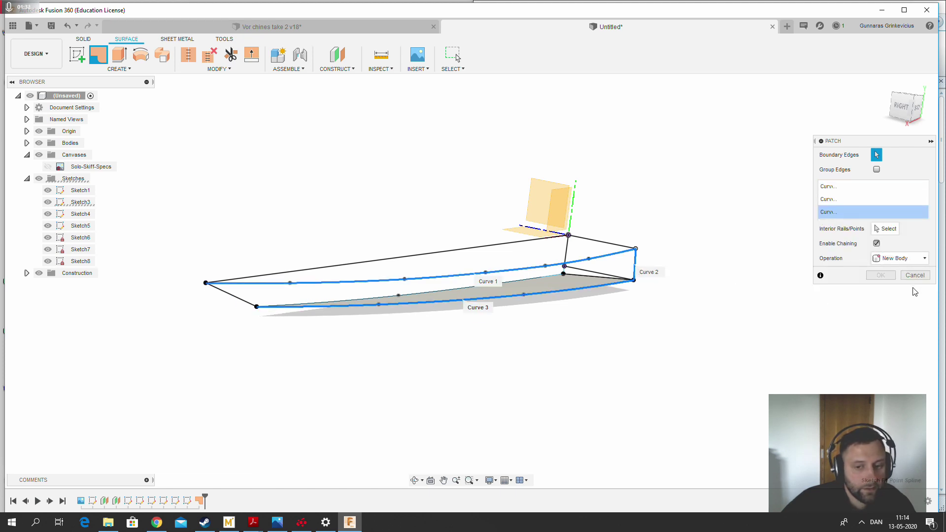
click(230, 294)
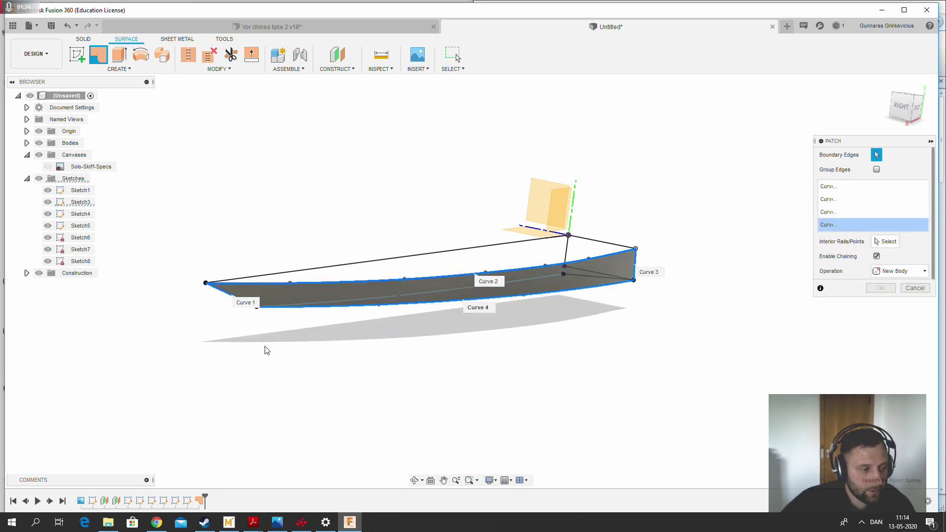
click(881, 288)
Show Sketch1 and patch the deck as a new body bounded by the upper stern line, the centreline and the upper side curve
mouse_move(374, 283)
shift+middle_down()
mouse_move(403, 321)
mouse_move(436, 319)
mouse_move(349, 277)
shift+middle_up()
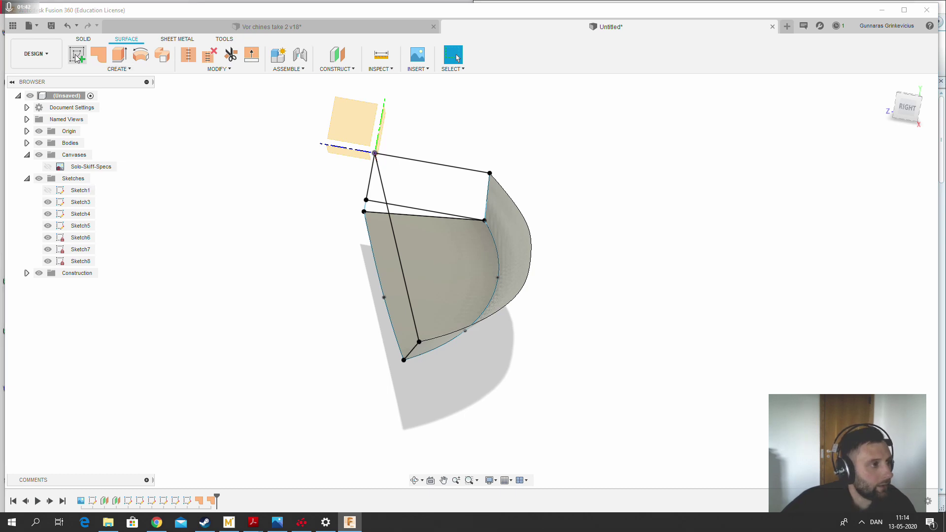
click(99, 54)
click(403, 159)
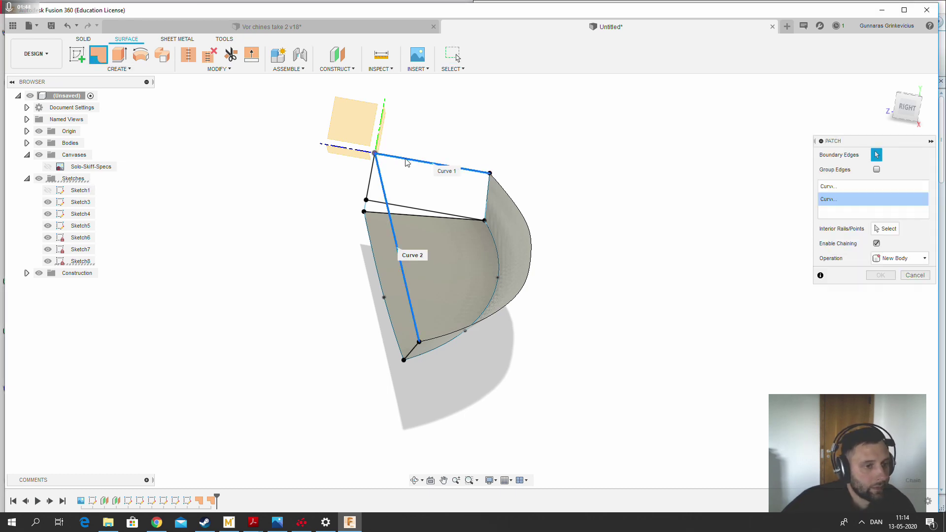
click(48, 190)
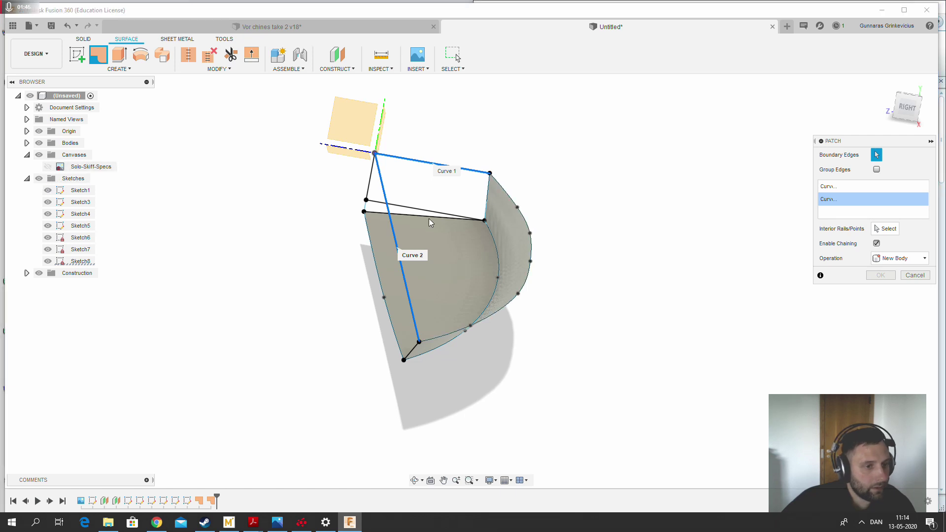
click(531, 241)
click(880, 275)
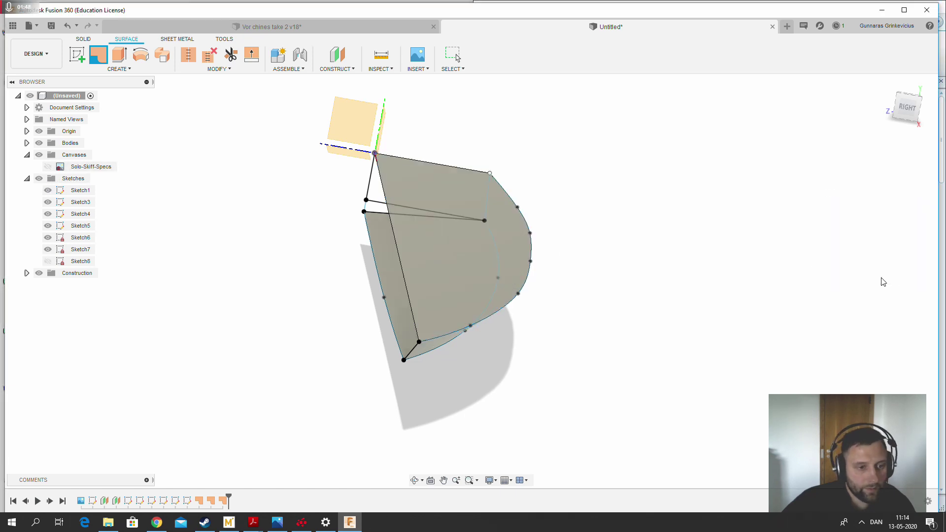
shift+middle_drag(517, 310, 689, 339)
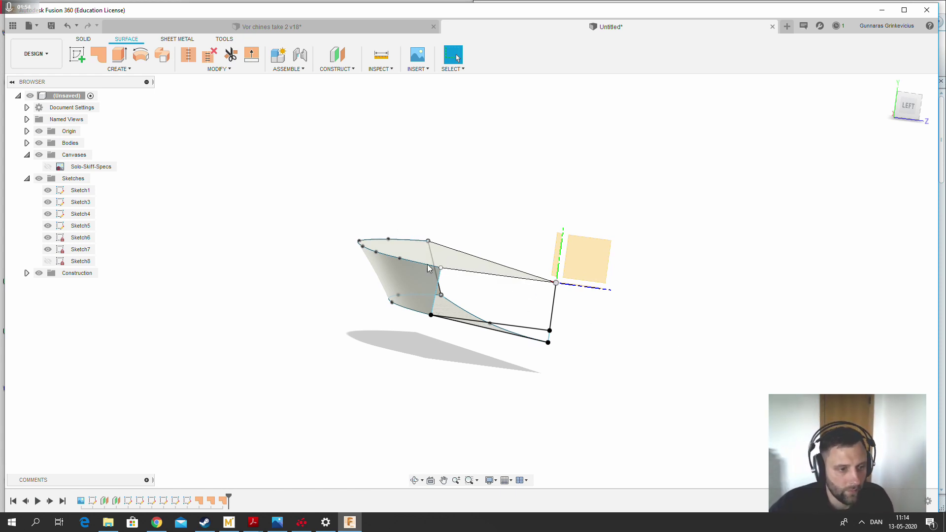
scroll(418, 298, up, 2)
click(97, 62)
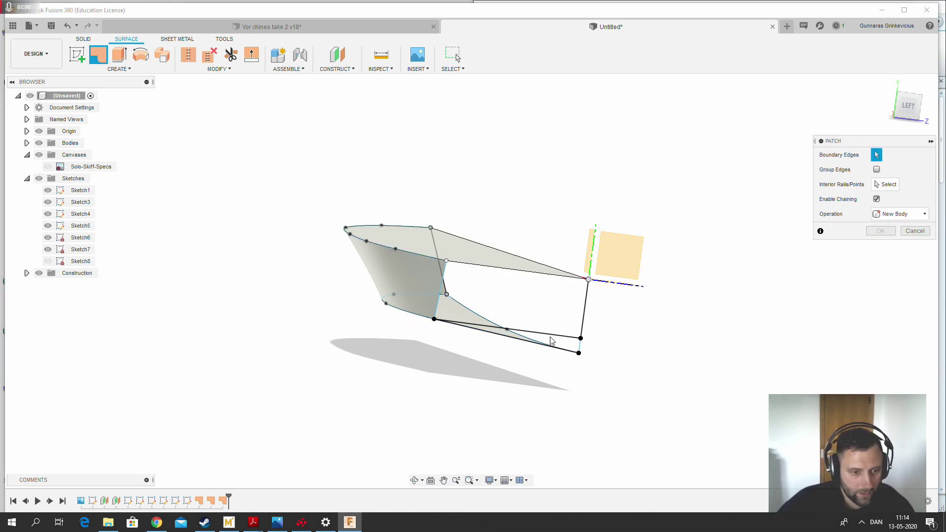
shift+middle_drag(623, 354, 612, 395)
click(907, 232)
scroll(705, 342, down, 4)
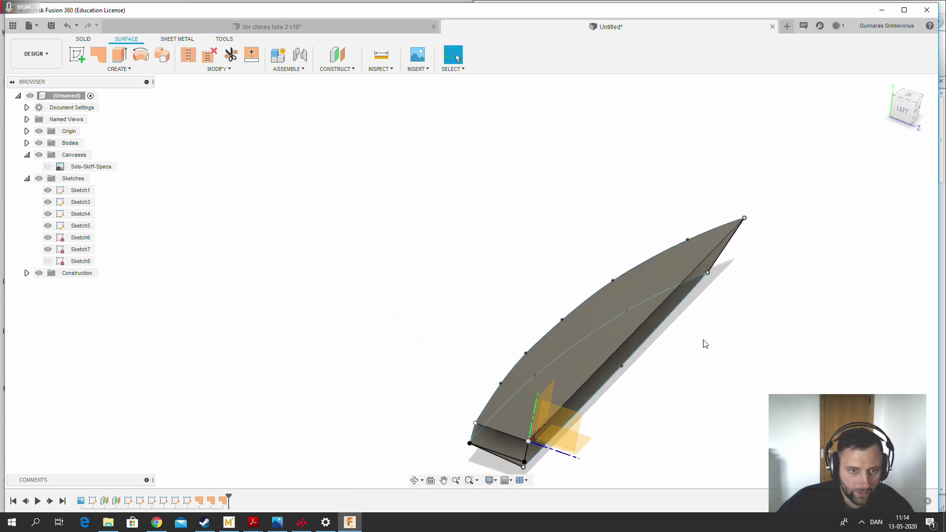
shift+middle_drag(714, 342, 734, 334)
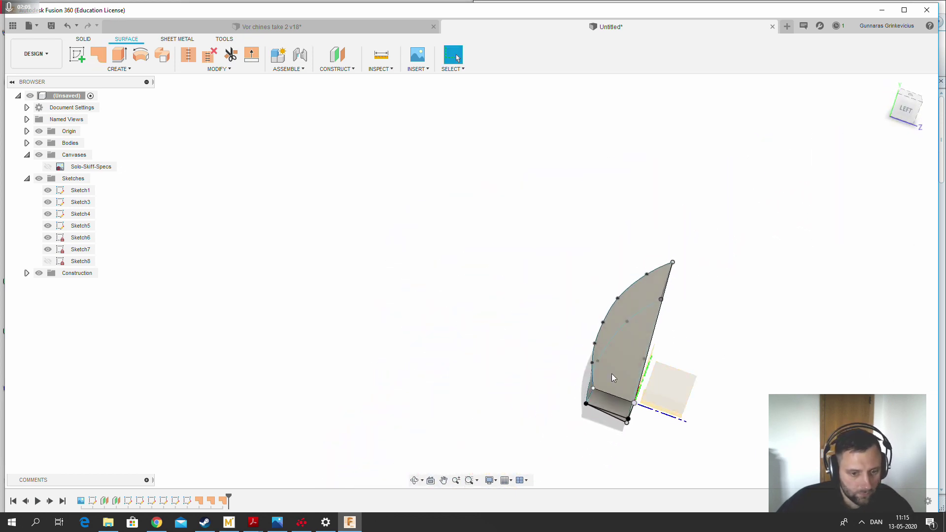
click(39, 132)
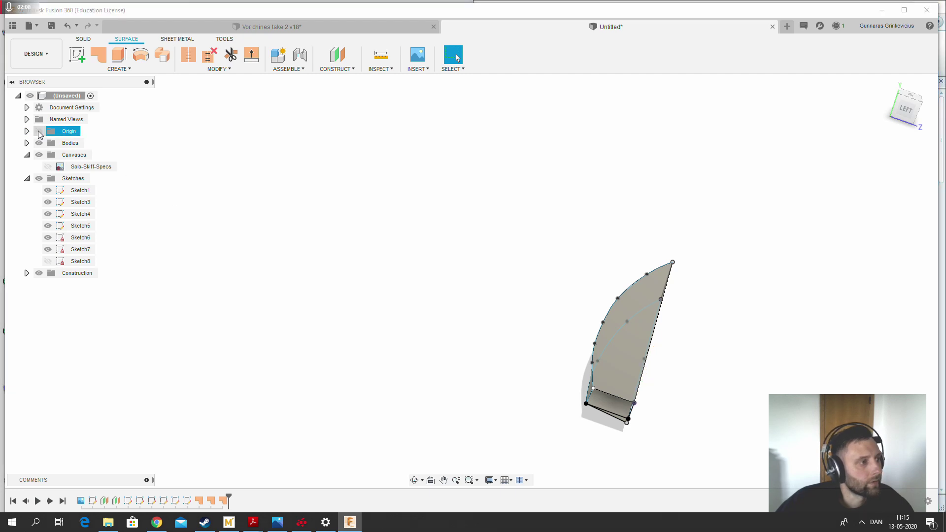
click(39, 132)
Mirror the bottom, side and deck faces across the vertical centreline origin plane into a full hull, and hide the origin
click(84, 39)
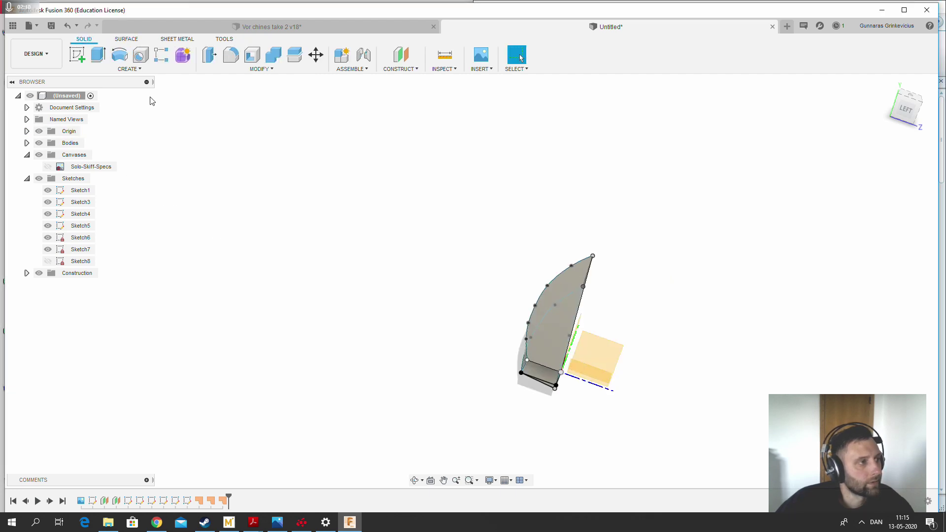
click(129, 69)
click(140, 310)
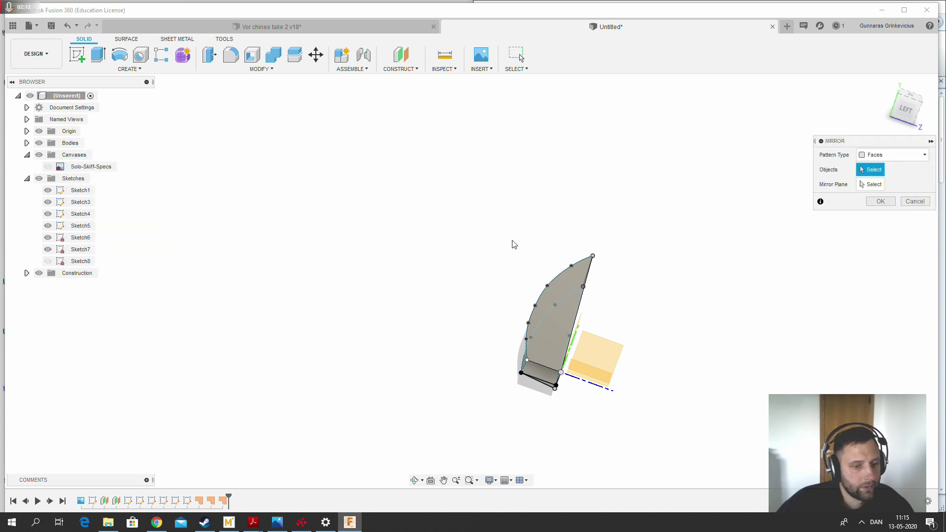
drag(514, 245, 670, 479)
click(870, 185)
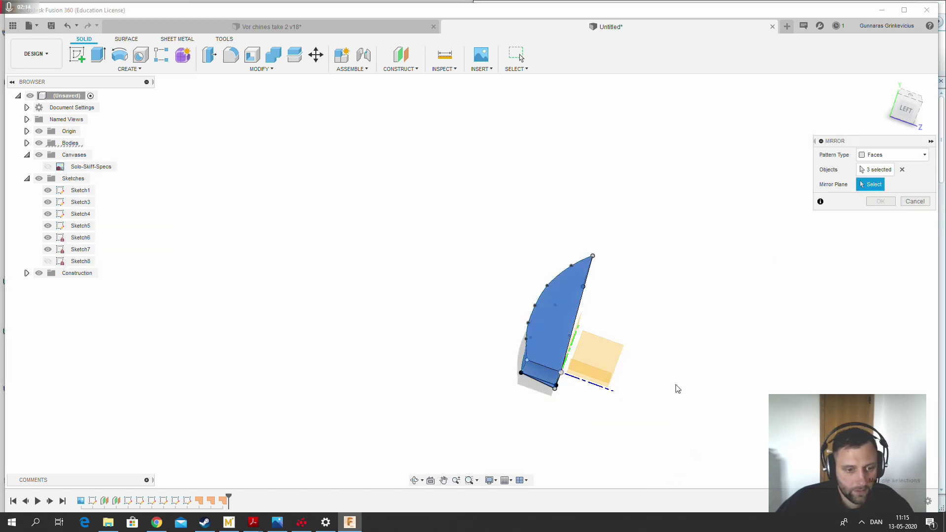
shift+middle_drag(678, 389, 564, 344)
click(451, 306)
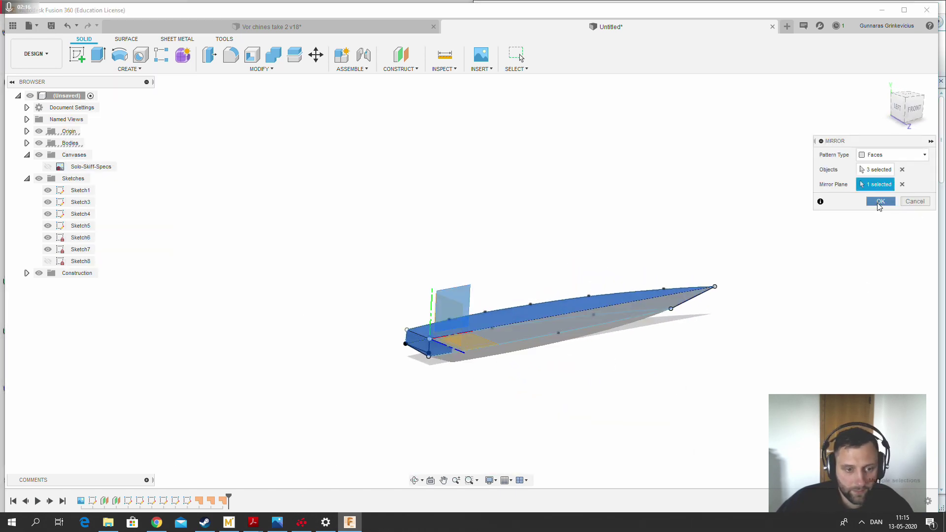
click(879, 201)
shift+middle_drag(570, 391, 499, 384)
click(40, 132)
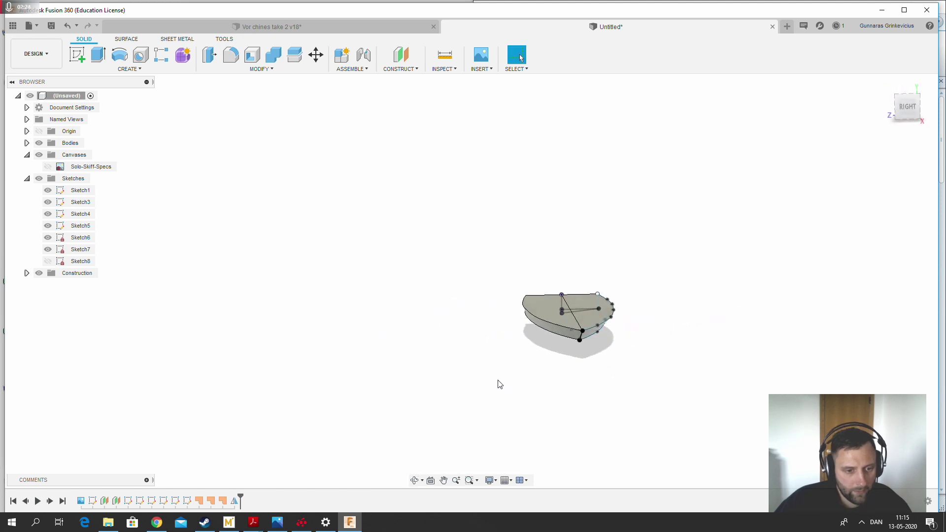
Display the Solo-Skiff-Specs canvas to compare it with the mirrored hull, and hide all canvases
scroll(585, 329, up, 5)
shift+middle_drag(625, 369, 742, 382)
scroll(742, 381, down, 5)
click(48, 166)
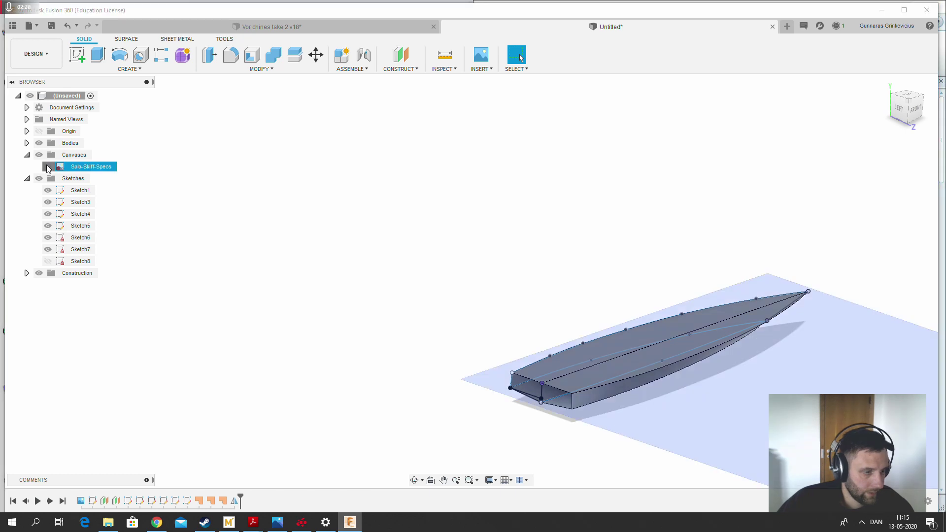
shift+middle_drag(592, 281, 735, 345)
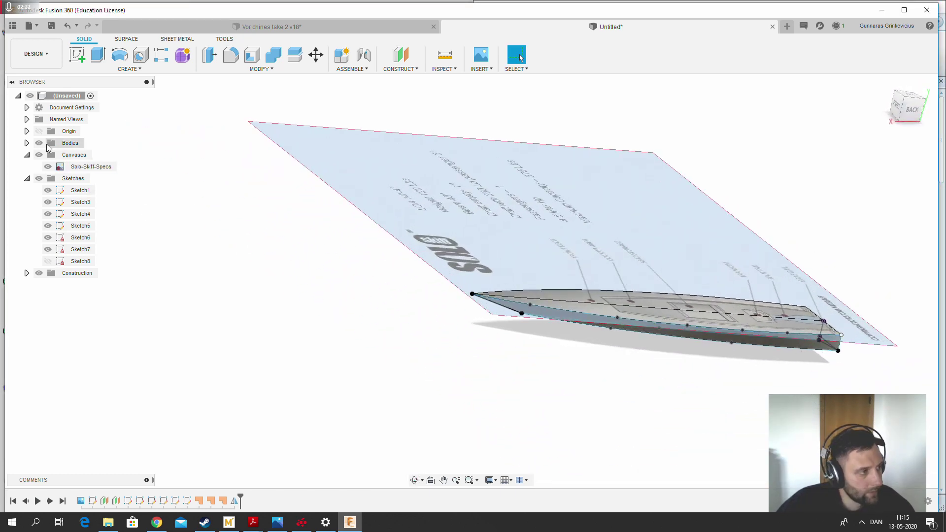
click(39, 155)
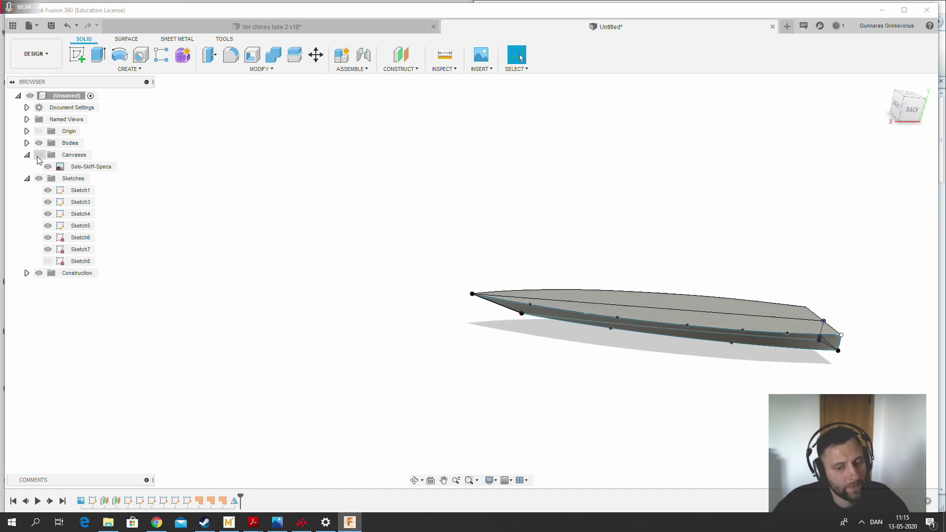
Examine the lower side curve from the bow to the stern in side view
click(913, 115)
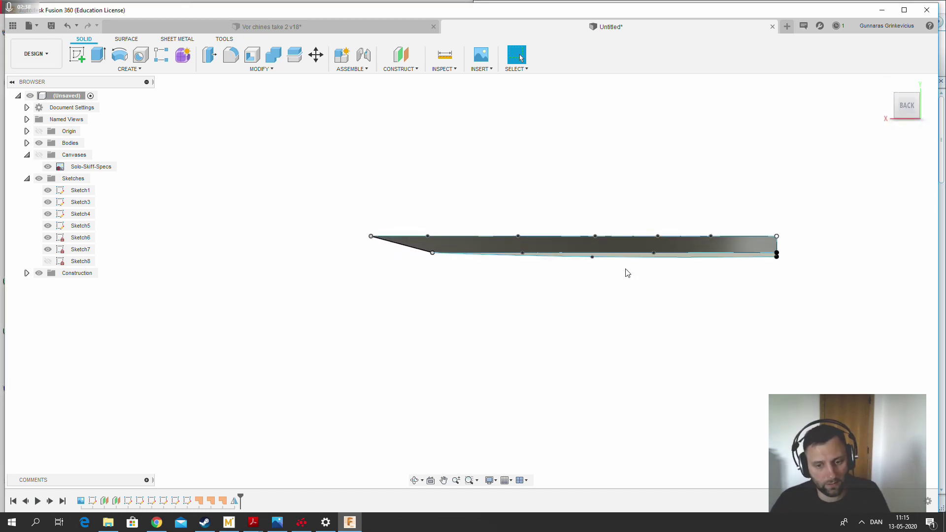
scroll(538, 237, up, 2)
shift+middle_drag(591, 232, 622, 225)
scroll(441, 275, up, 2)
click(439, 277)
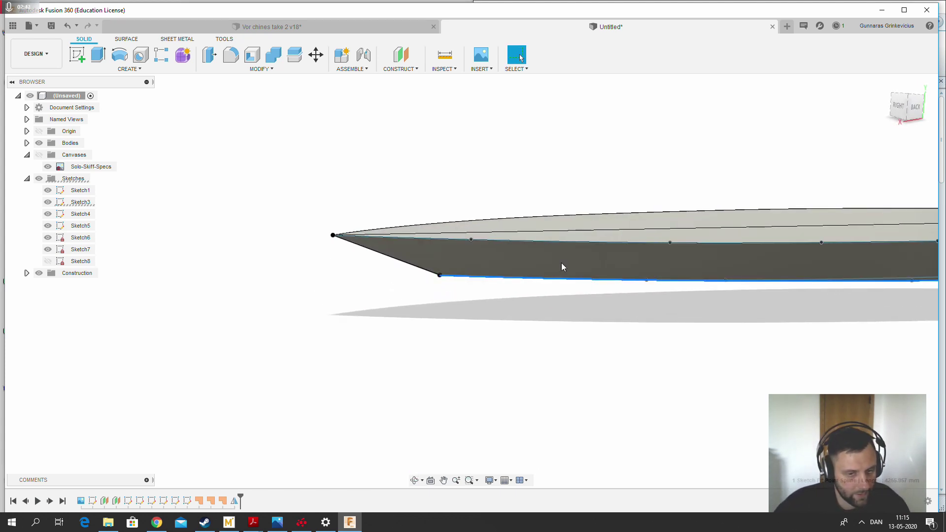
scroll(650, 277, down, 3)
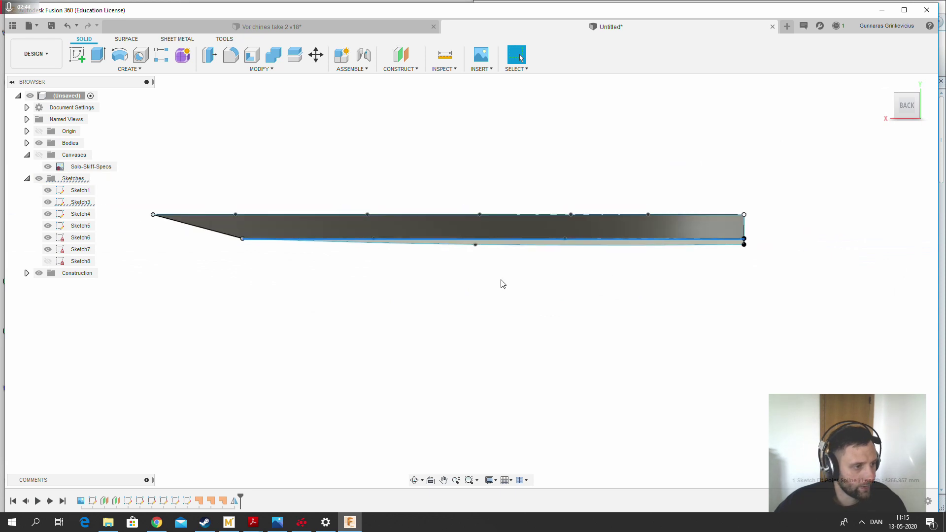
scroll(201, 221, up, 4)
click(201, 264)
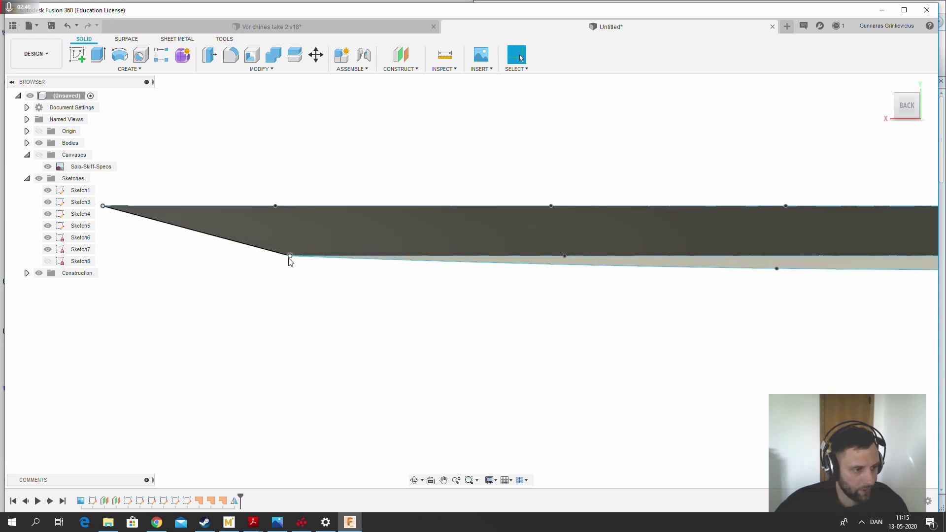
key(m)
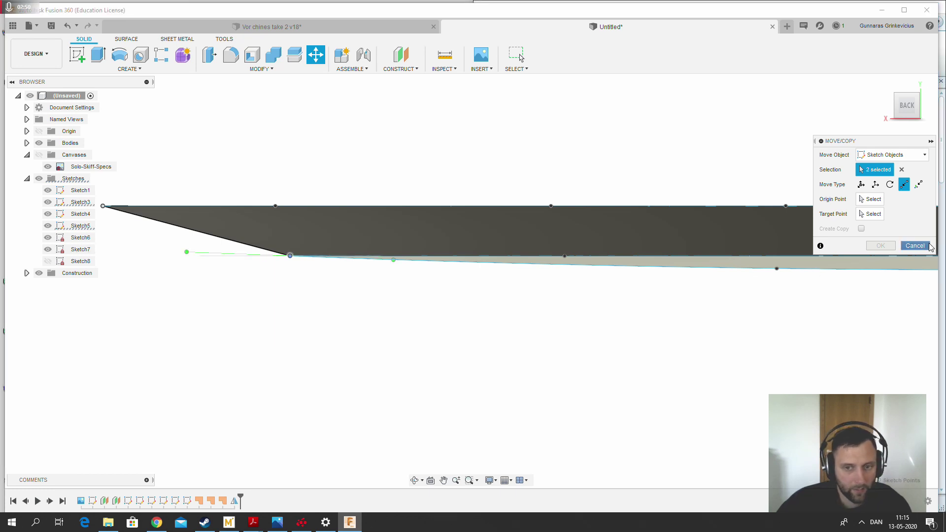
key(Escape)
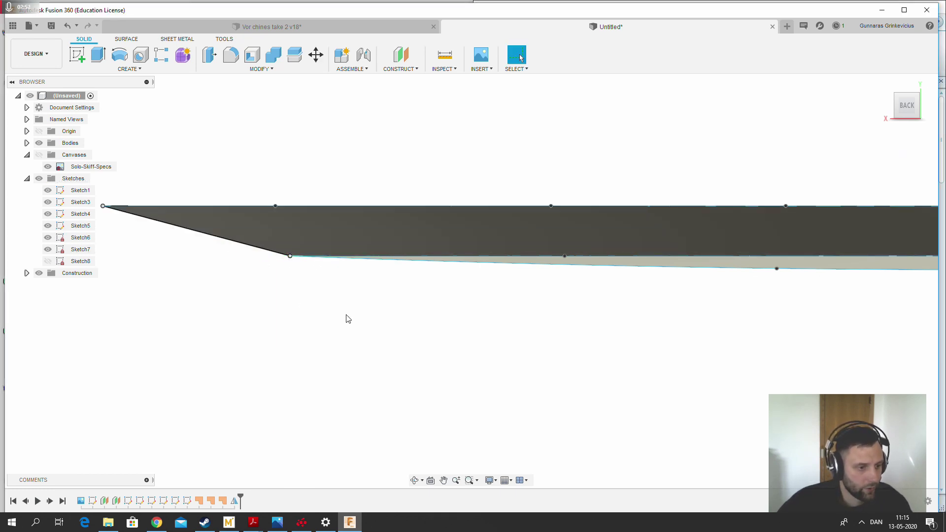
Hide the bodies and open the bottom centreline's Sketch5 to check the curve's end point at the bow
shift+middle_drag(346, 315, 365, 321)
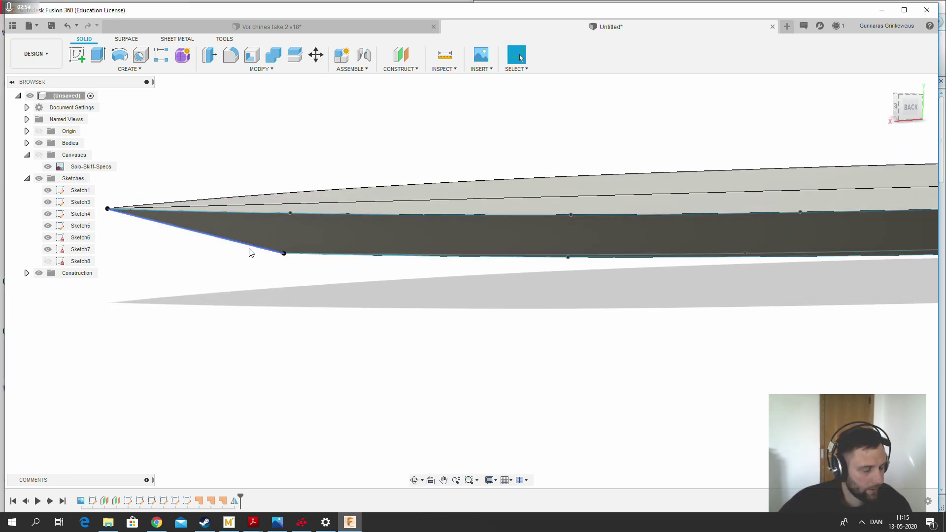
click(39, 143)
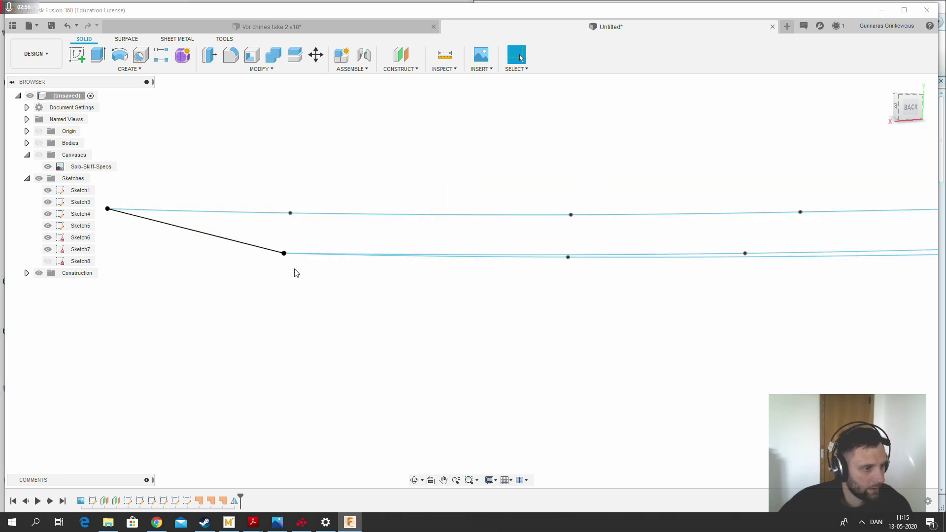
mouse_move(373, 306)
shift+middle_down()
mouse_move(385, 316)
mouse_move(311, 251)
shift+middle_up()
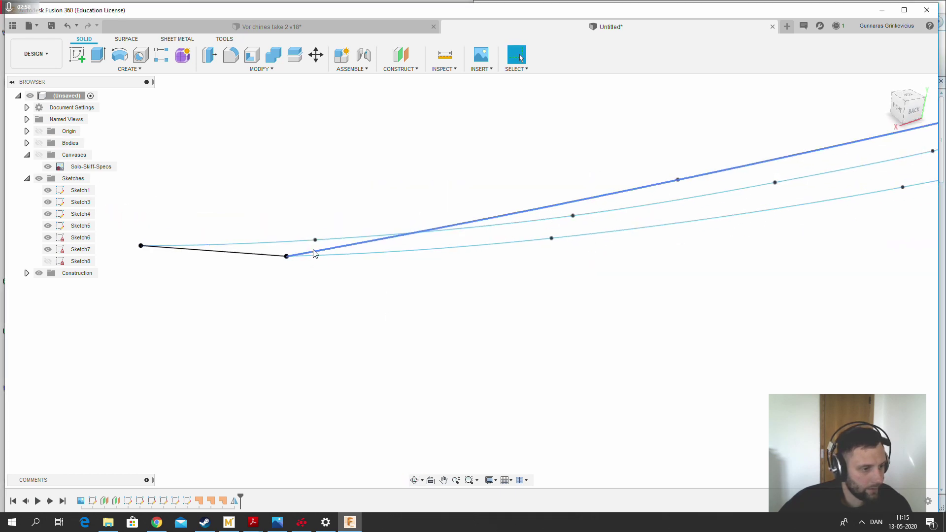
right_click(315, 254)
click(322, 306)
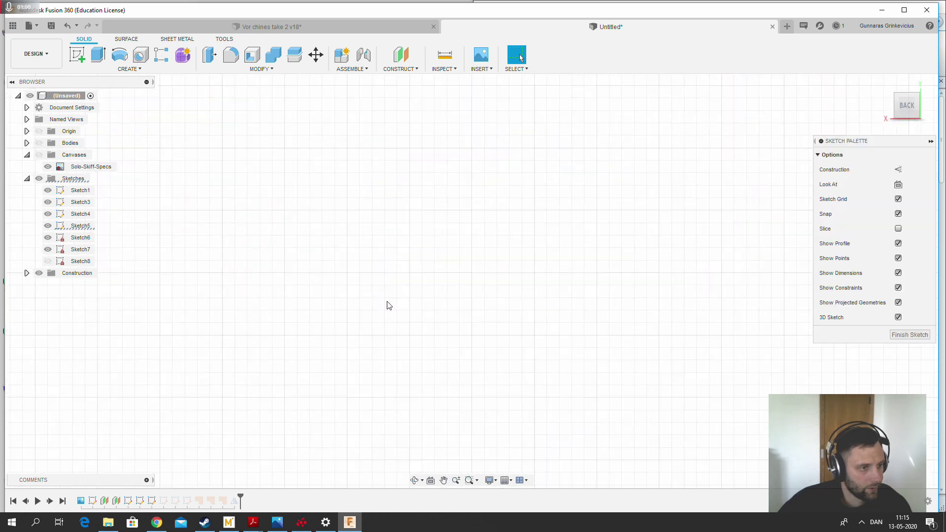
scroll(249, 215, up, 5)
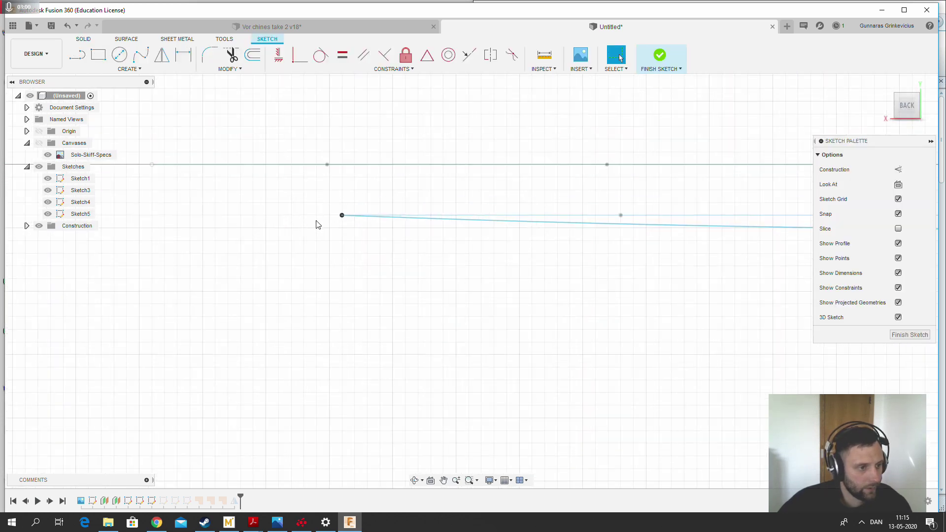
click(343, 216)
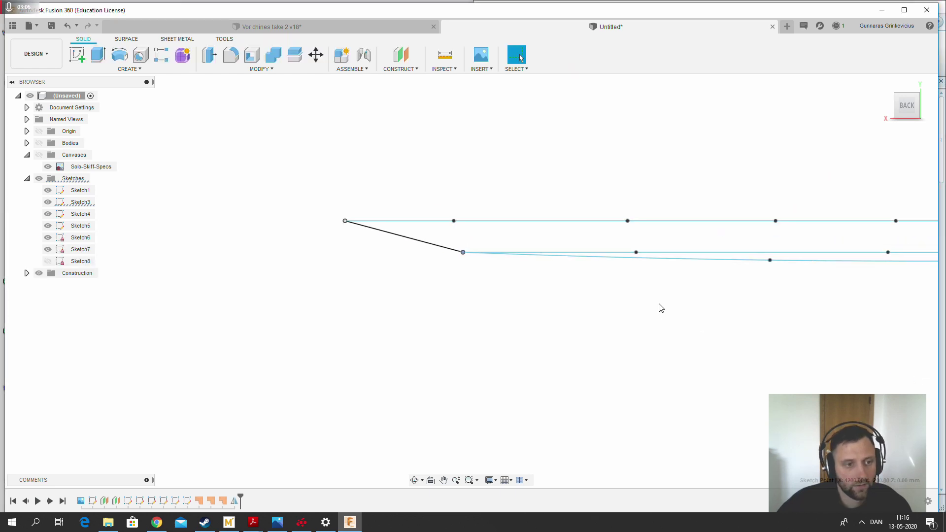
Open the lower side curve's Sketch3, check its end point at the bow, and finish the sketch
scroll(581, 299, down, 3)
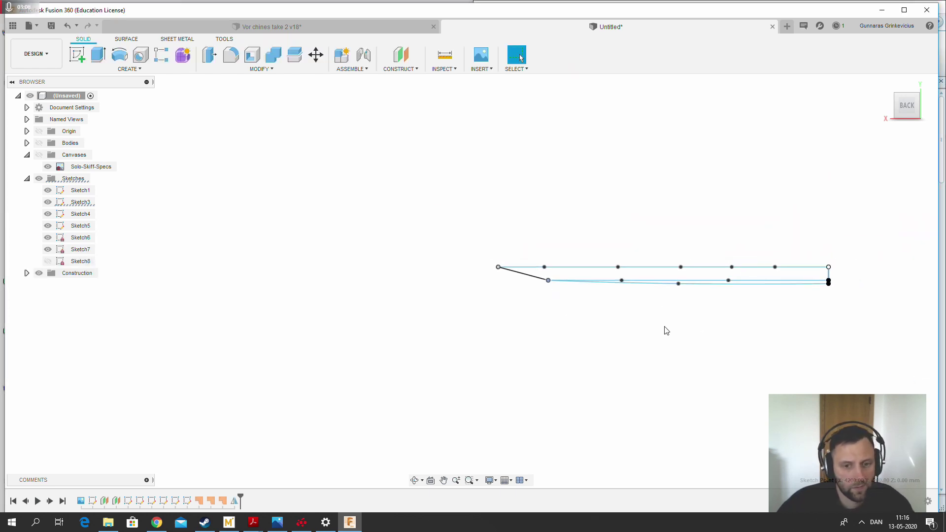
mouse_move(667, 330)
shift+middle_down()
mouse_move(683, 338)
mouse_move(598, 312)
mouse_move(615, 353)
mouse_move(597, 262)
mouse_move(595, 301)
shift+middle_up()
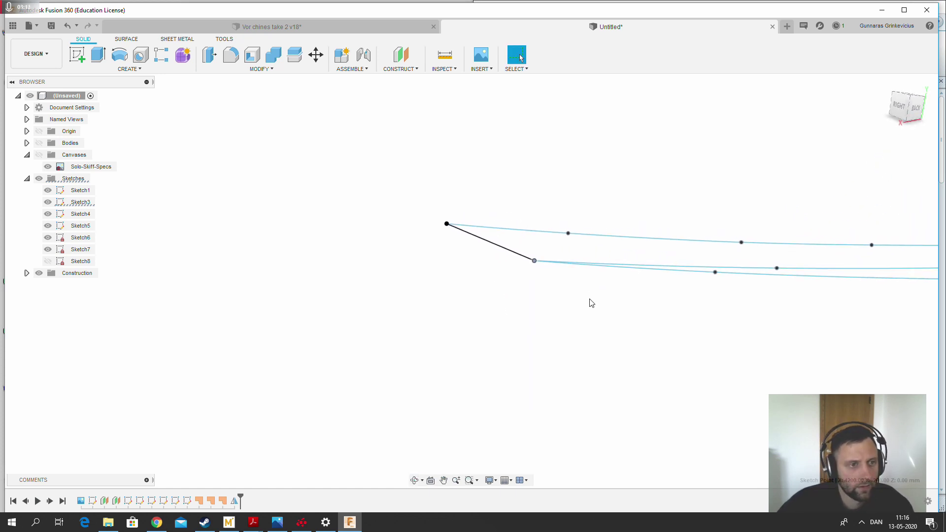
right_click(641, 270)
click(654, 327)
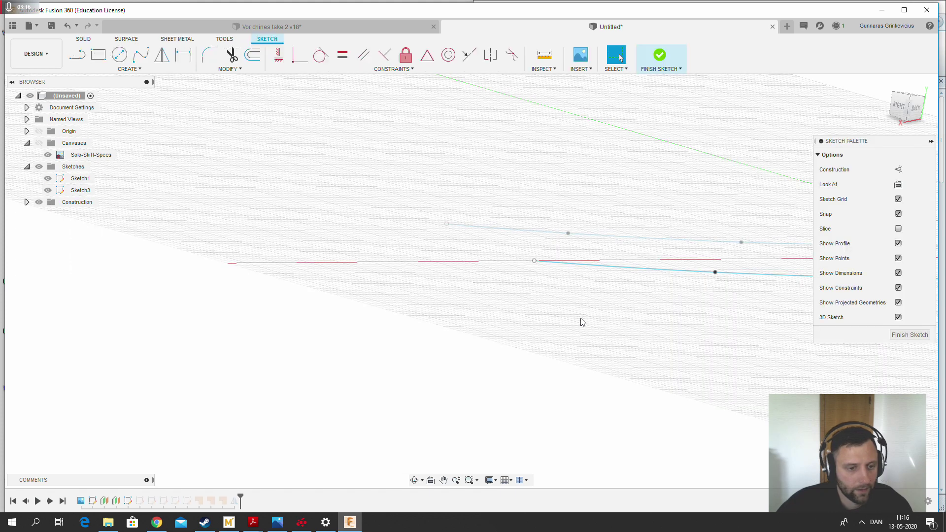
drag(544, 276, 520, 278)
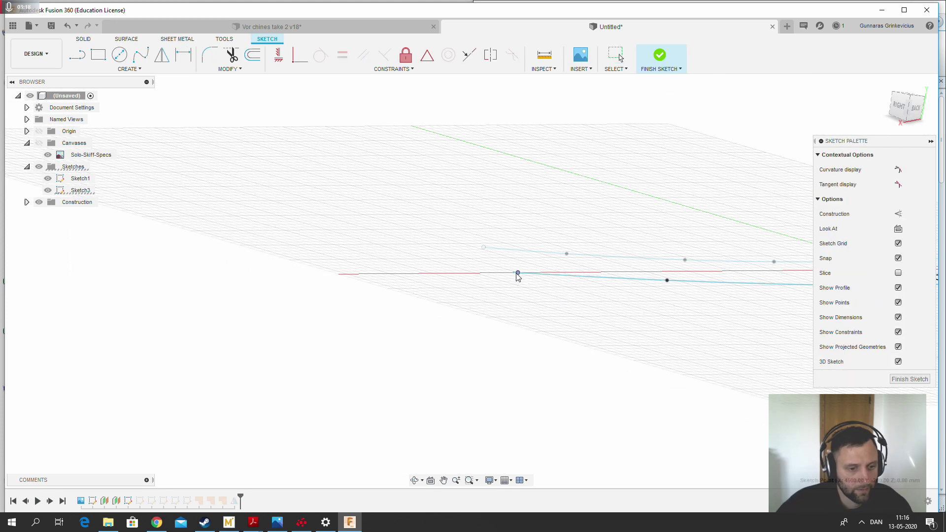
click(910, 379)
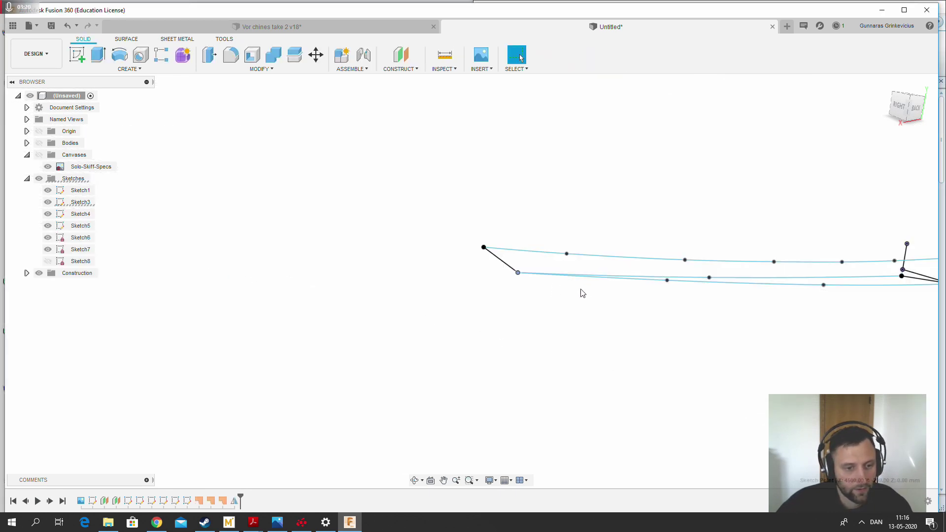
Show the bodies and examine the full hull from below the bow and through the open stern
shift+middle_drag(583, 294, 622, 299)
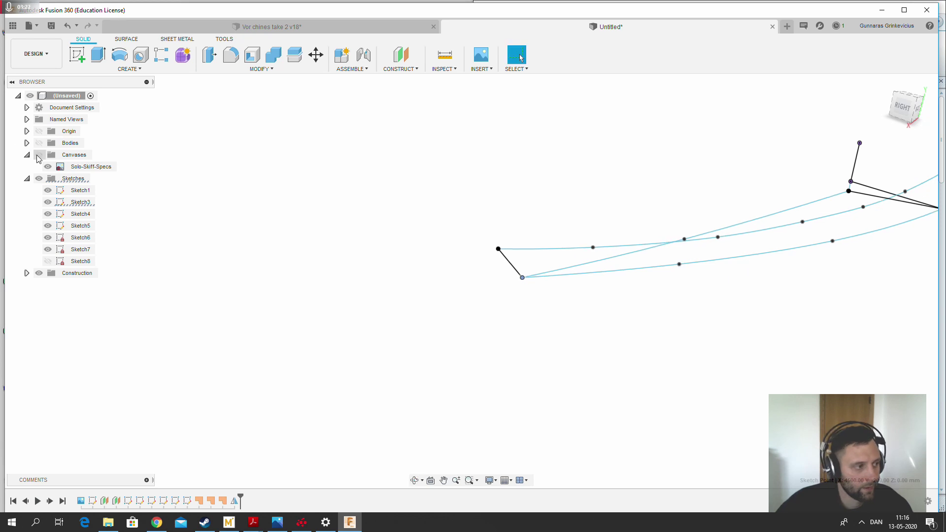
click(39, 143)
mouse_move(567, 317)
shift+middle_down()
mouse_move(556, 300)
mouse_move(430, 251)
shift+middle_up()
shift+middle_drag(362, 222, 315, 182)
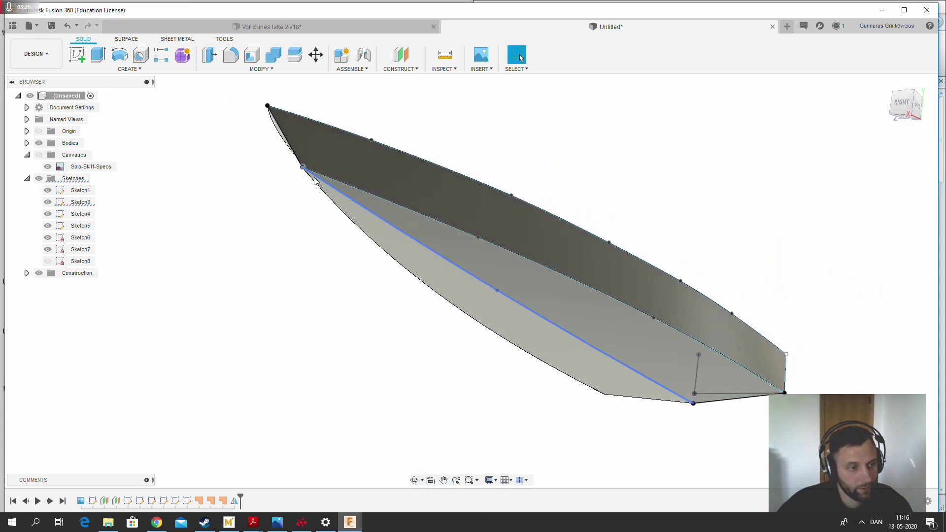
shift+middle_drag(434, 253, 457, 262)
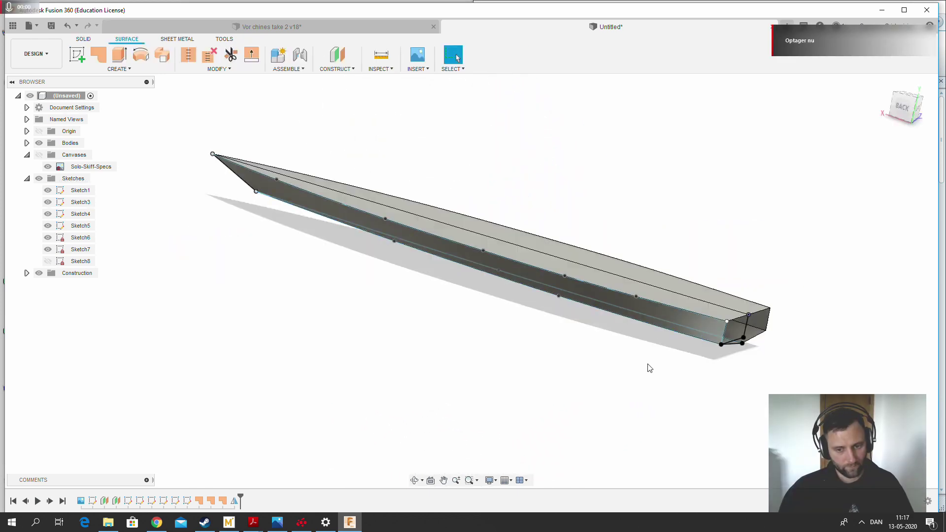
shift+middle_drag(649, 369, 582, 358)
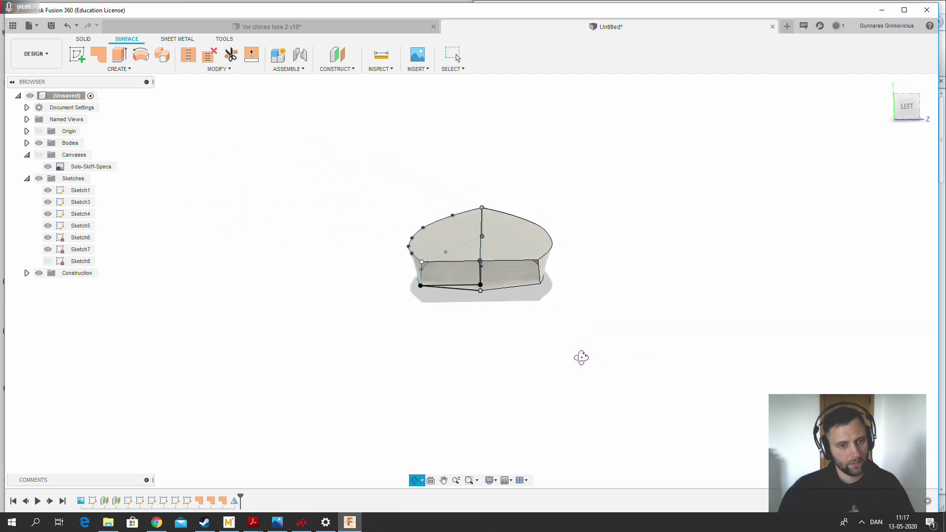
scroll(435, 258, up, 8)
scroll(457, 291, down, 8)
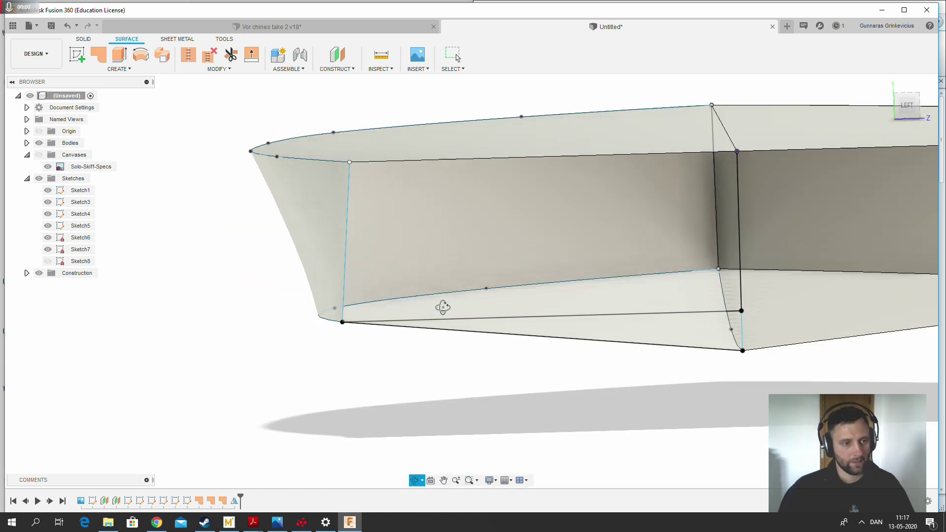
scroll(506, 224, down, 3)
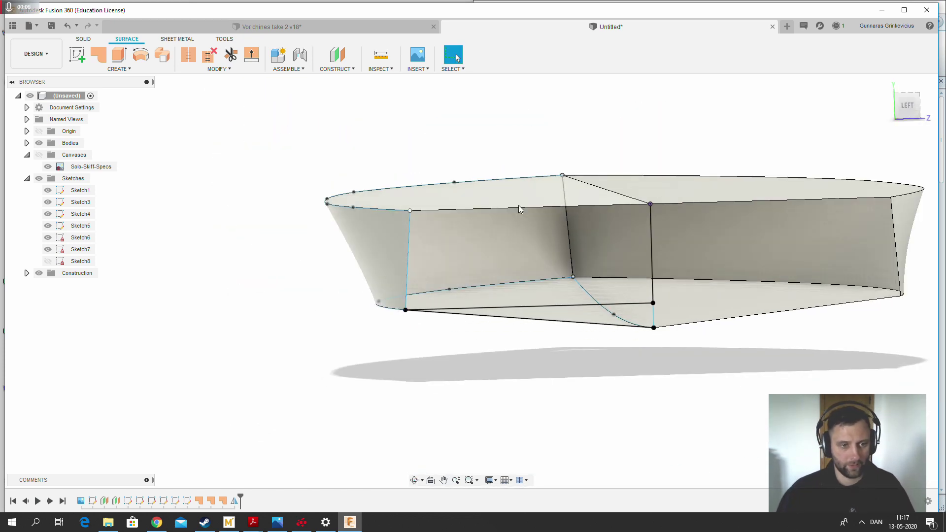
click(519, 207)
scroll(508, 225, up, 5)
right_click(371, 120)
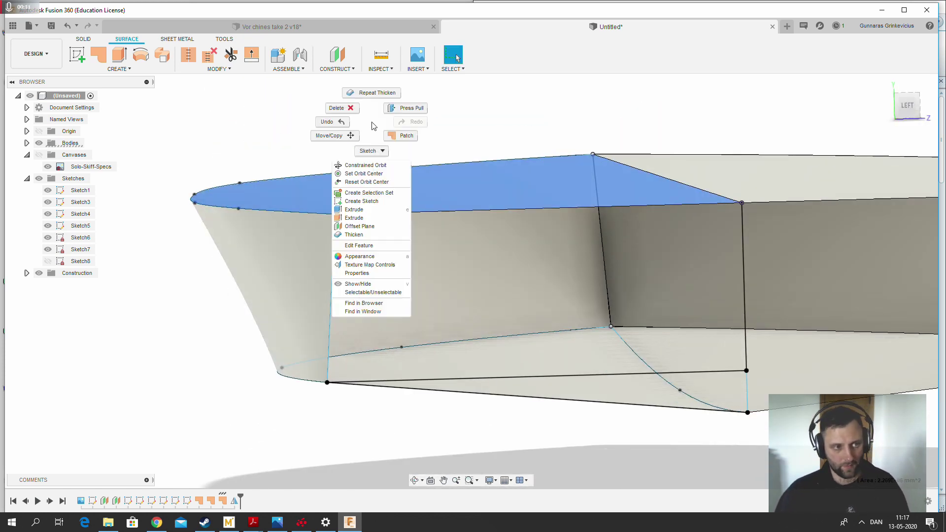
click(371, 120)
right_click(371, 120)
click(371, 120)
click(372, 123)
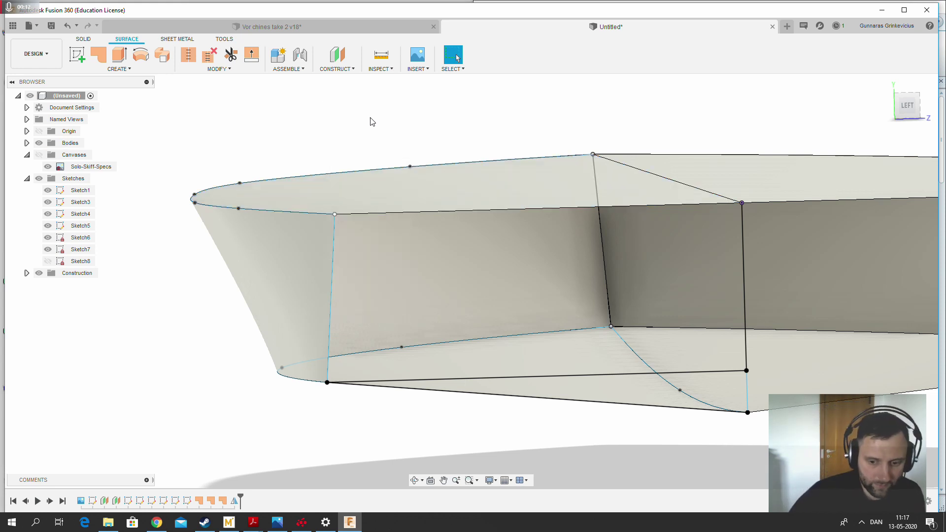
scroll(380, 124, down, 3)
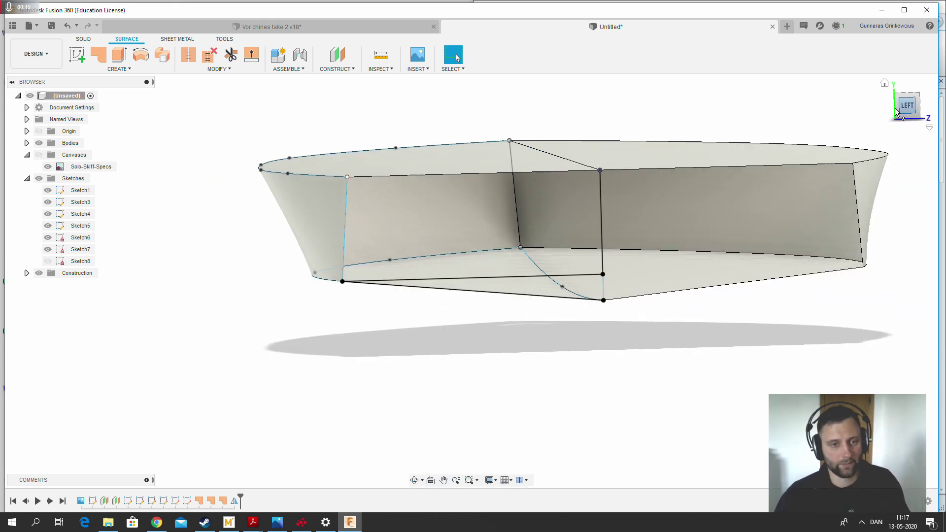
click(897, 112)
scroll(383, 205, down, 2)
shift+middle_drag(385, 209, 472, 172)
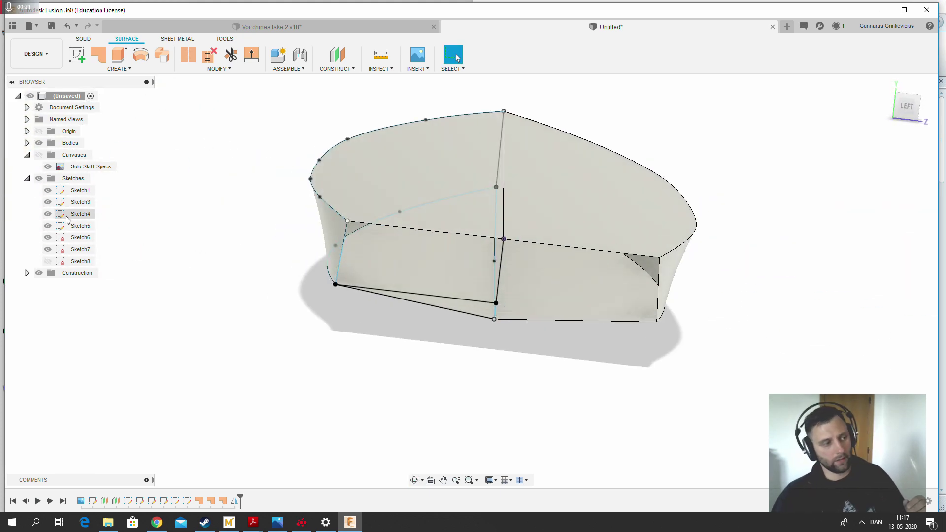
Show the Solo-Skiff-Specs canvas and compare the hull with the plan's deck outline and stern
click(39, 156)
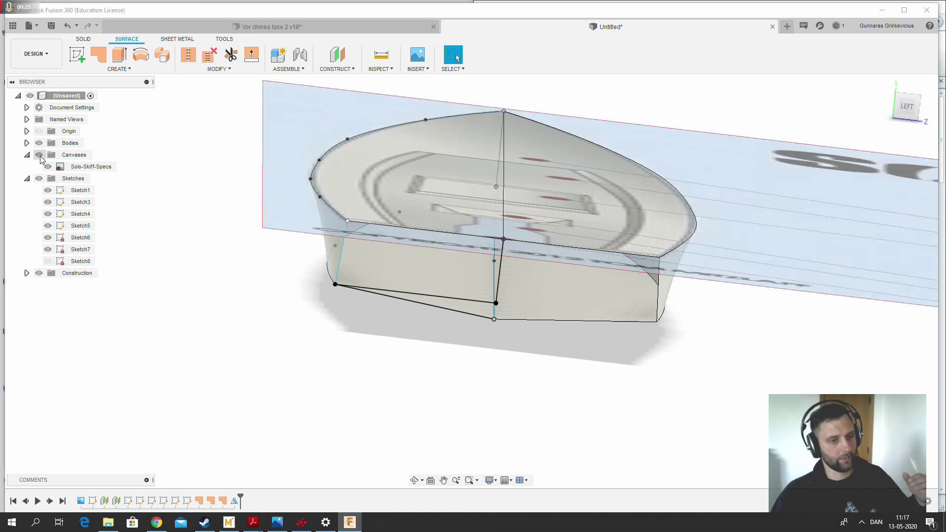
shift+middle_drag(579, 344, 635, 340)
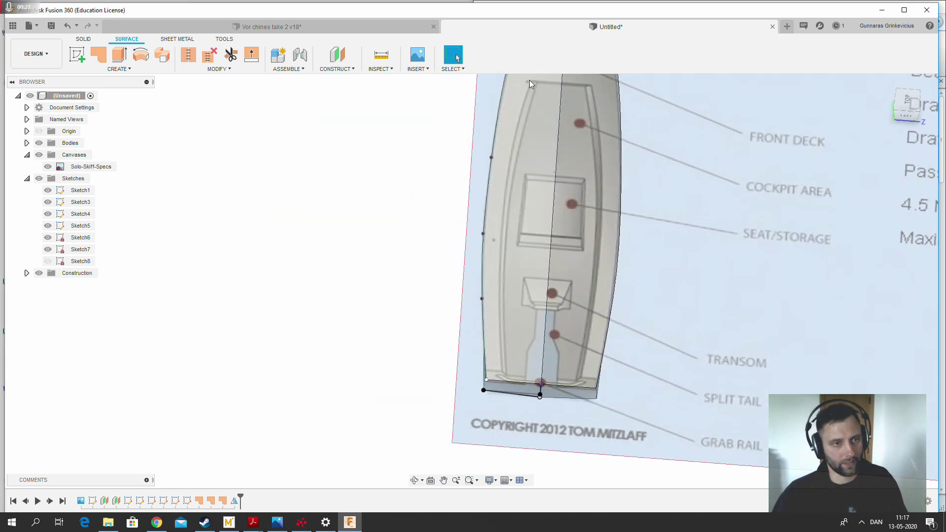
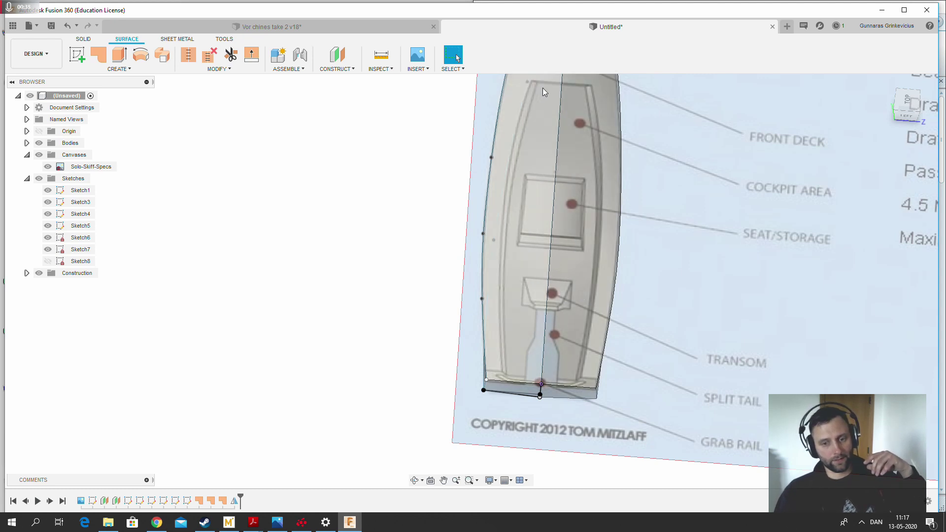
scroll(525, 327, down, 4)
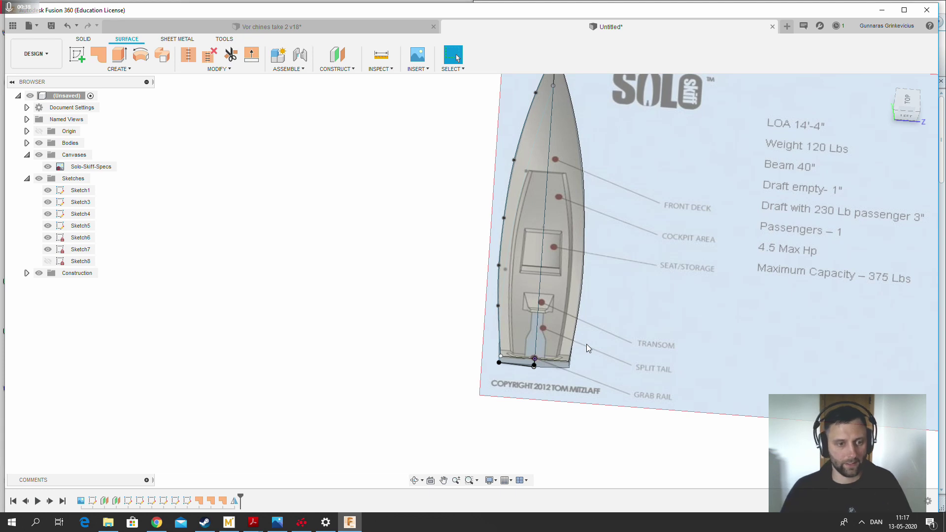
scroll(587, 344, down, 3)
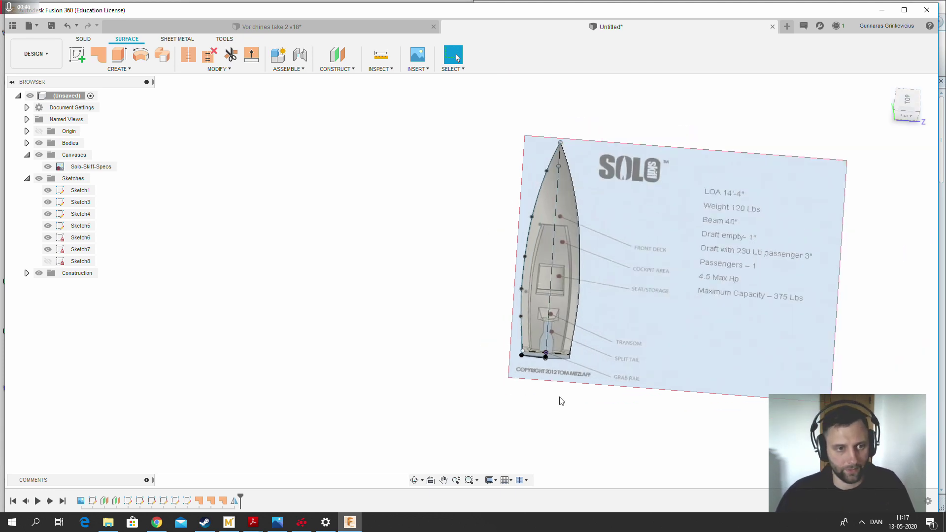
shift+middle_drag(562, 399, 581, 296)
scroll(581, 297, up, 5)
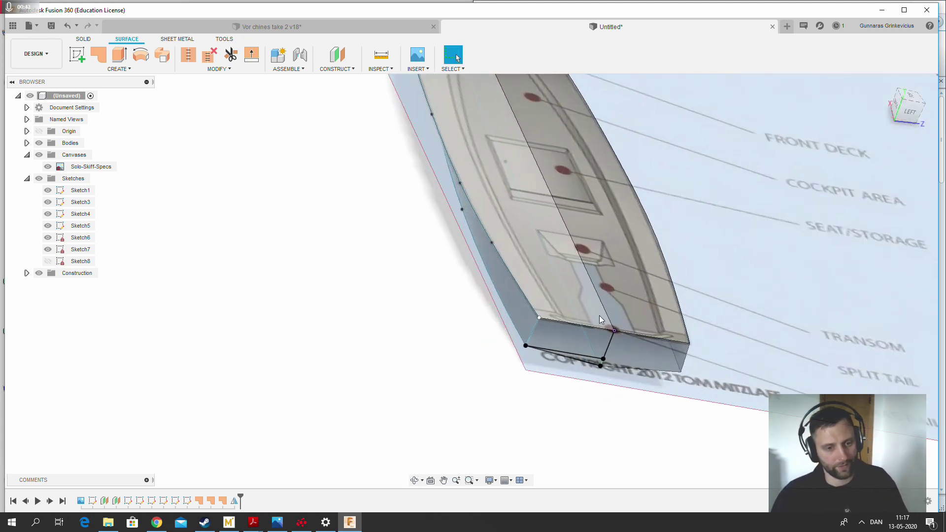
Examine the plan's transom and split tail against the hull's stern from above, and hide the canvas
click(39, 155)
shift+middle_drag(484, 355, 523, 372)
click(39, 156)
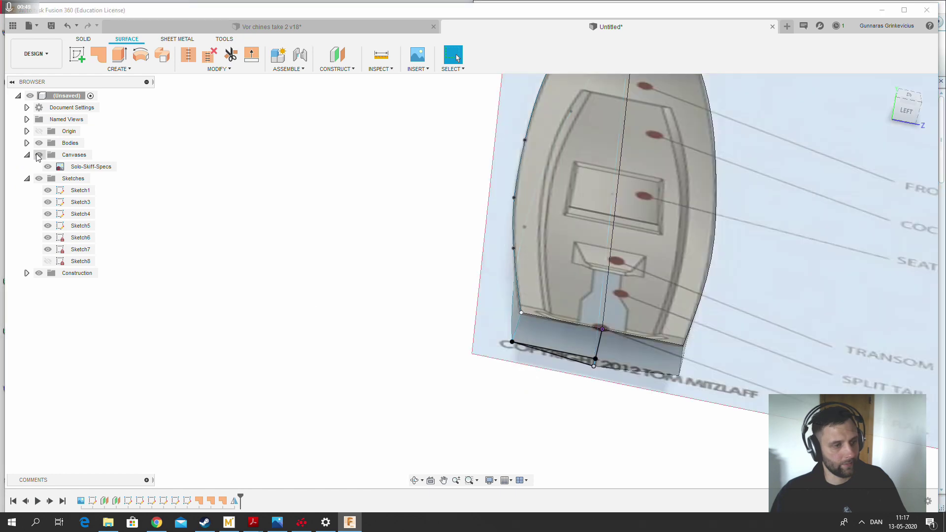
click(910, 95)
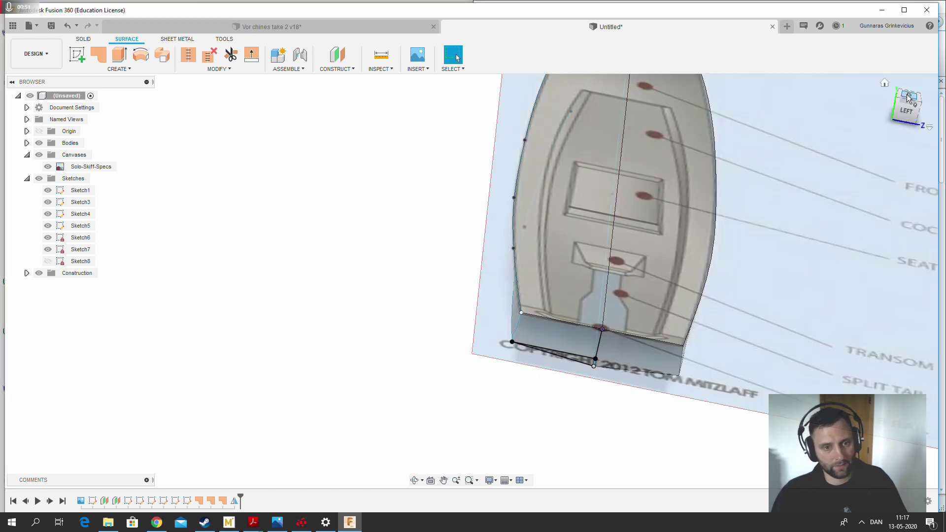
scroll(582, 264, up, 8)
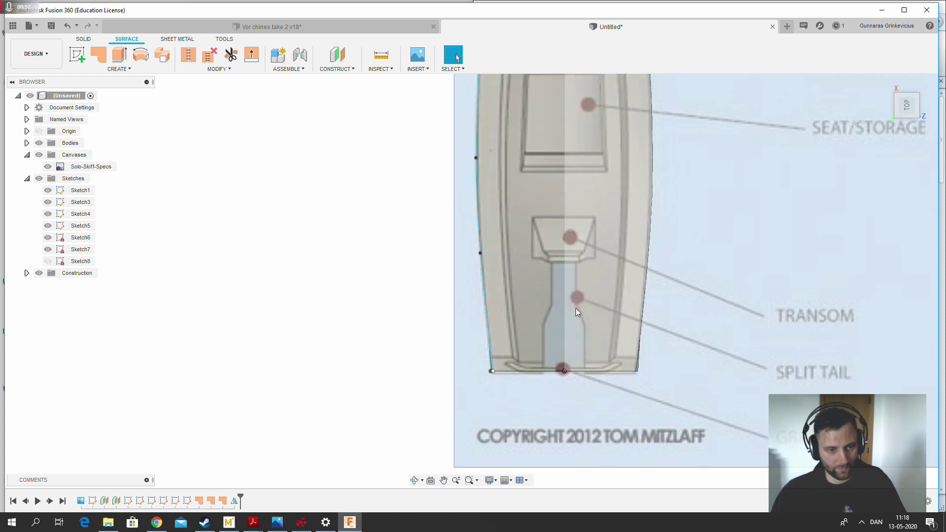
click(37, 155)
Thicken both halves of the deck surface by -6 mm on one side as a new body
shift+middle_drag(394, 316, 406, 269)
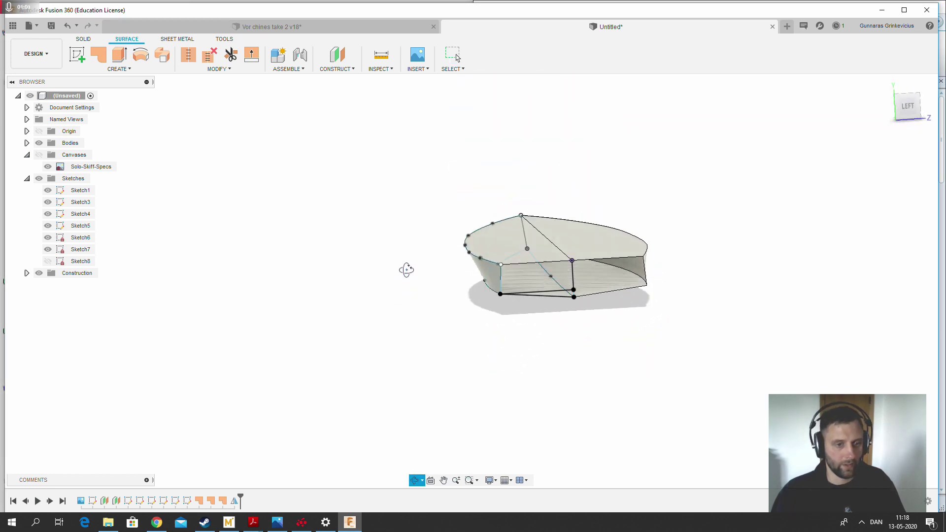
scroll(448, 274, up, 3)
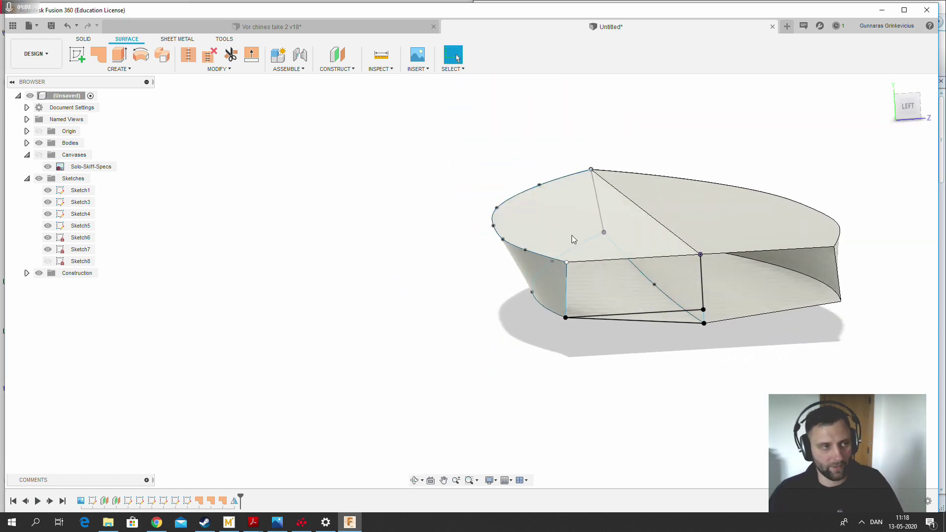
click(557, 241)
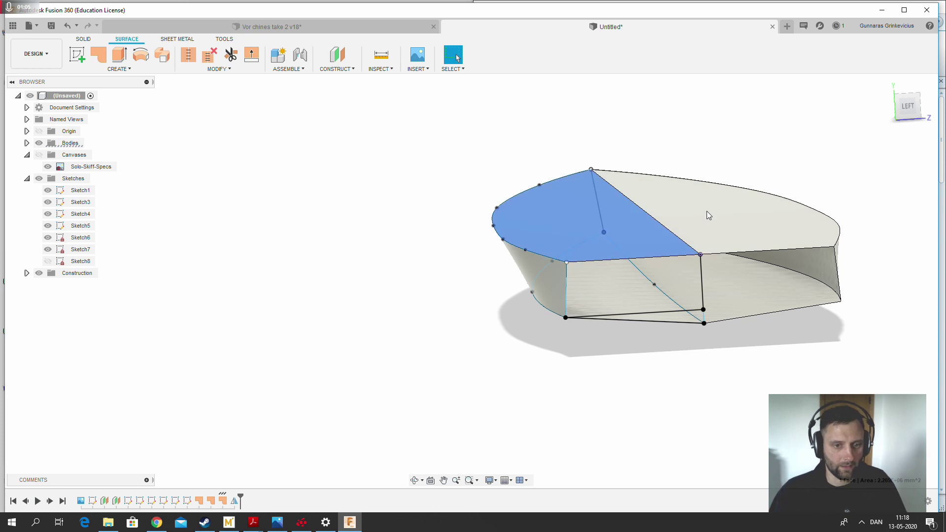
click(697, 227)
click(121, 69)
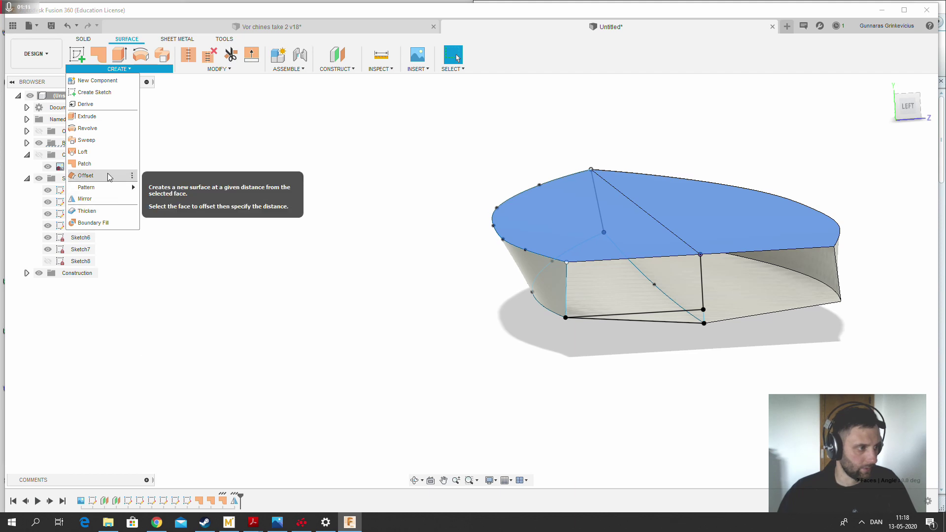
click(108, 211)
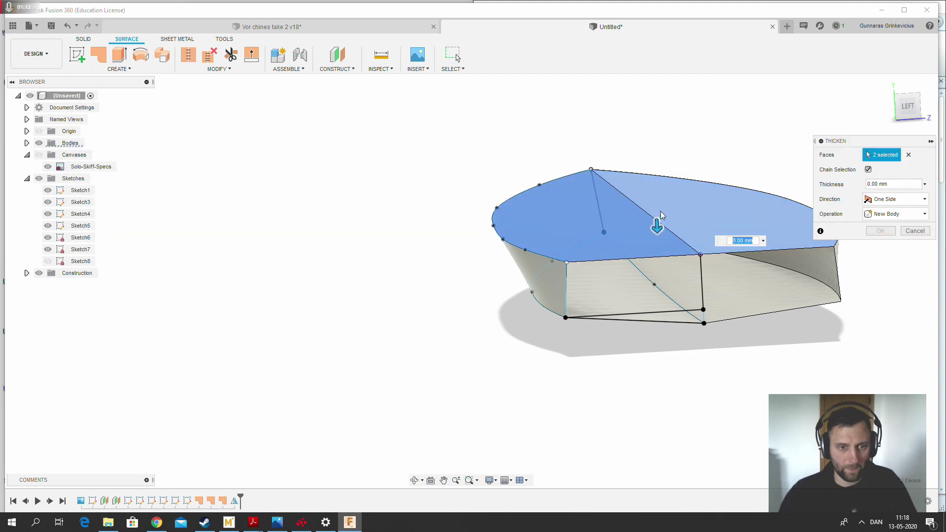
scroll(207, 205, down, 2)
click(916, 105)
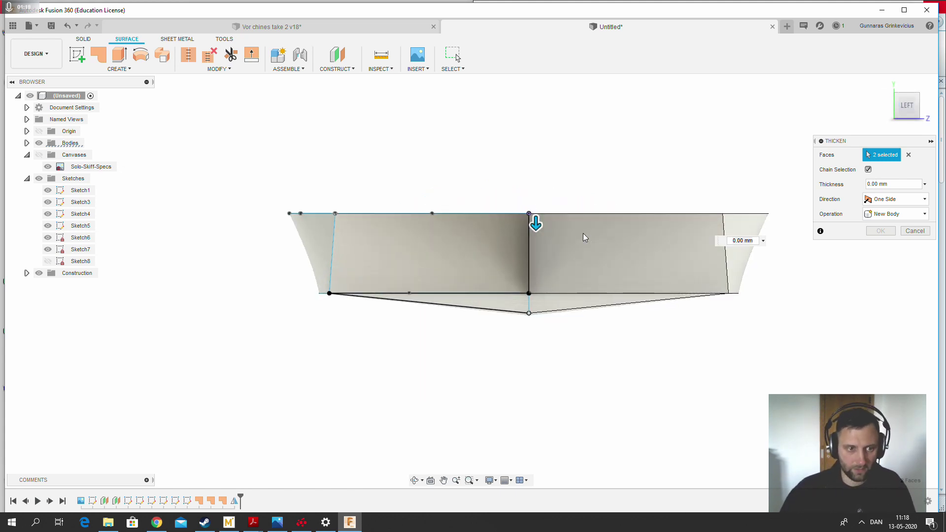
click(900, 185)
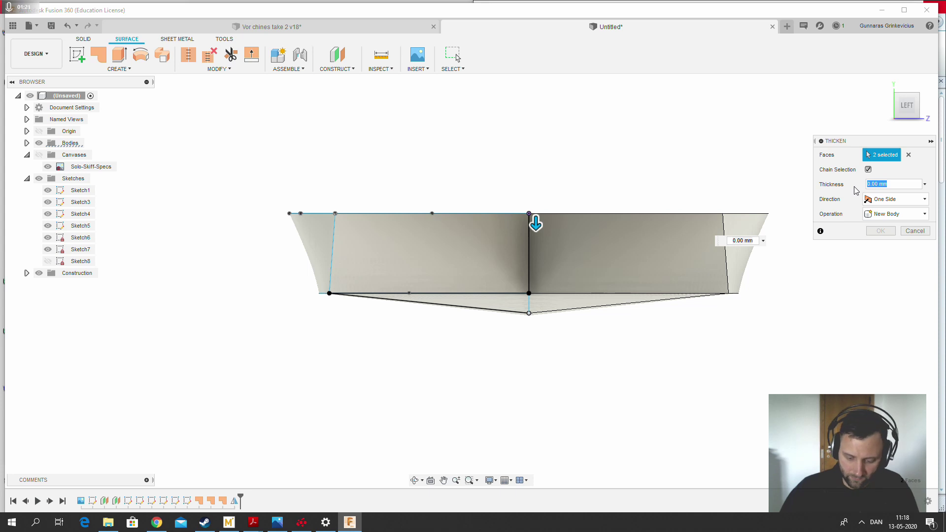
text(-6)
key(Return)
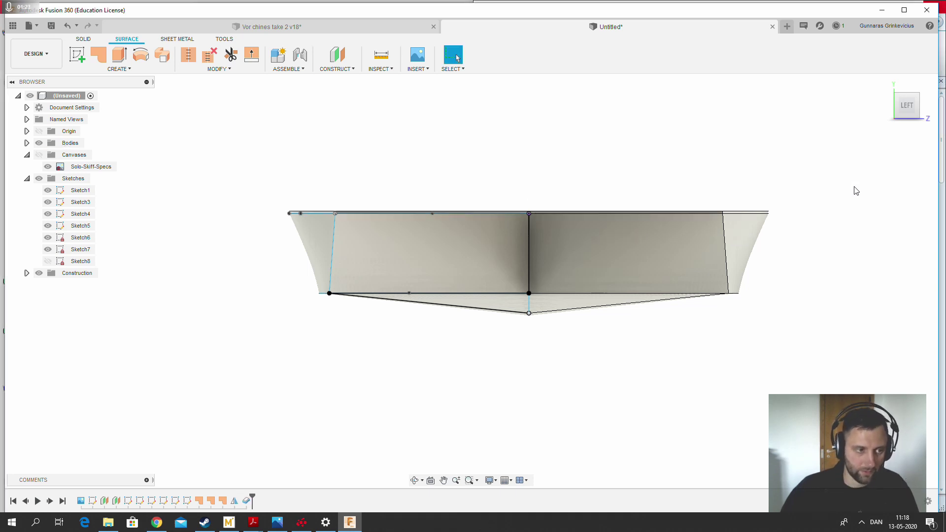
scroll(408, 237, up, 4)
scroll(528, 186, down, 2)
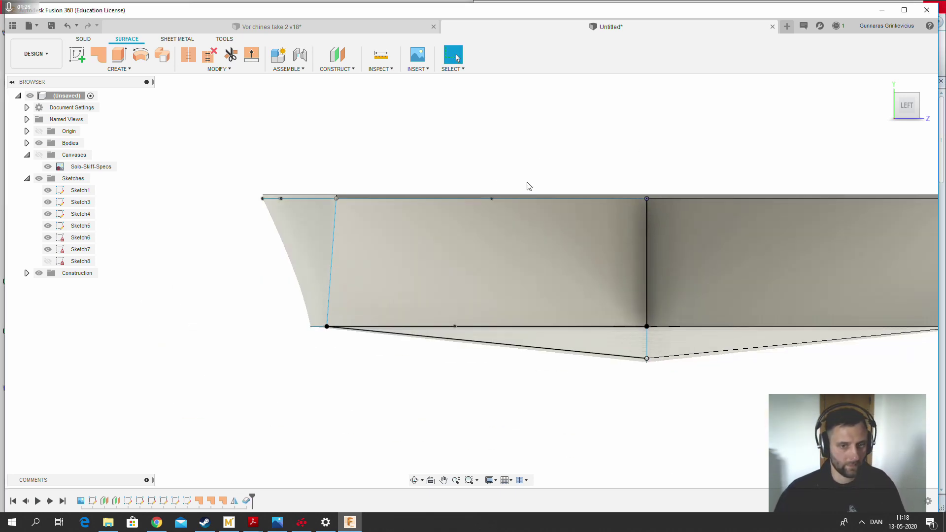
shift+middle_drag(528, 186, 575, 170)
scroll(575, 169, down, 6)
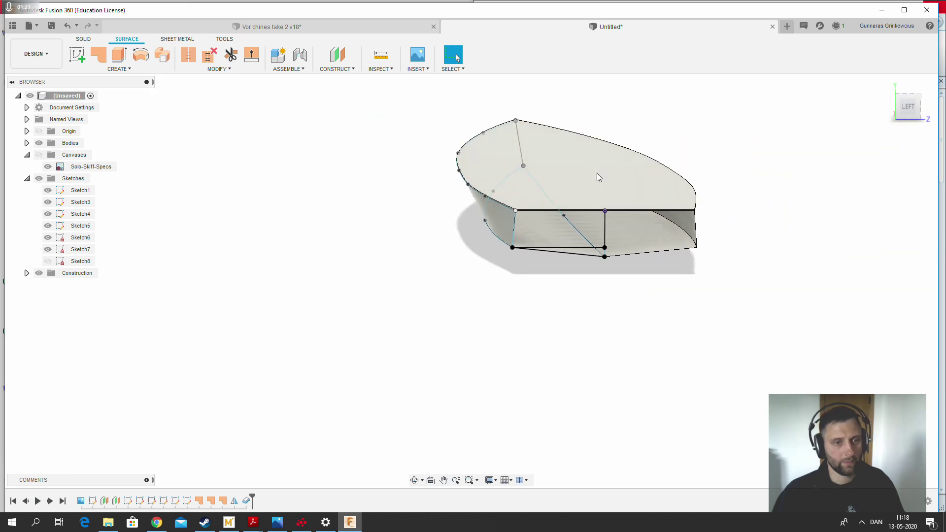
click(608, 166)
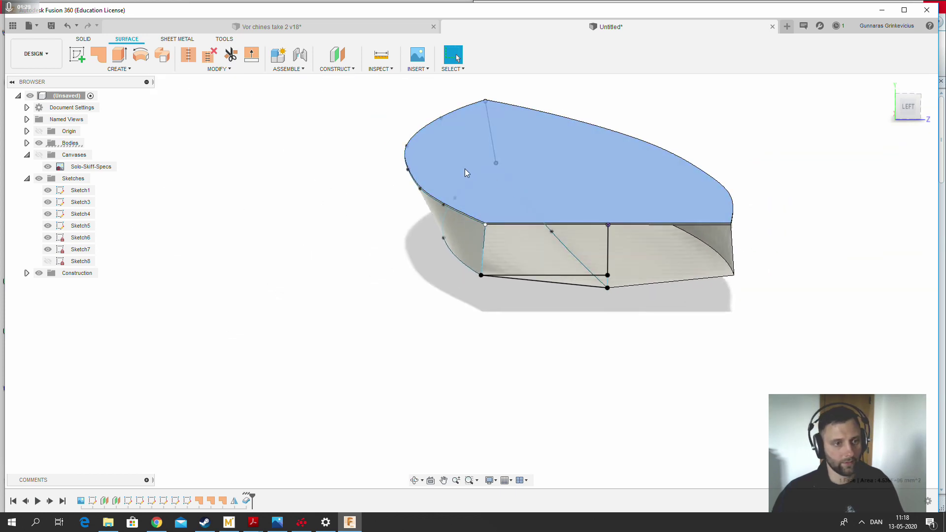
click(567, 255)
click(617, 250)
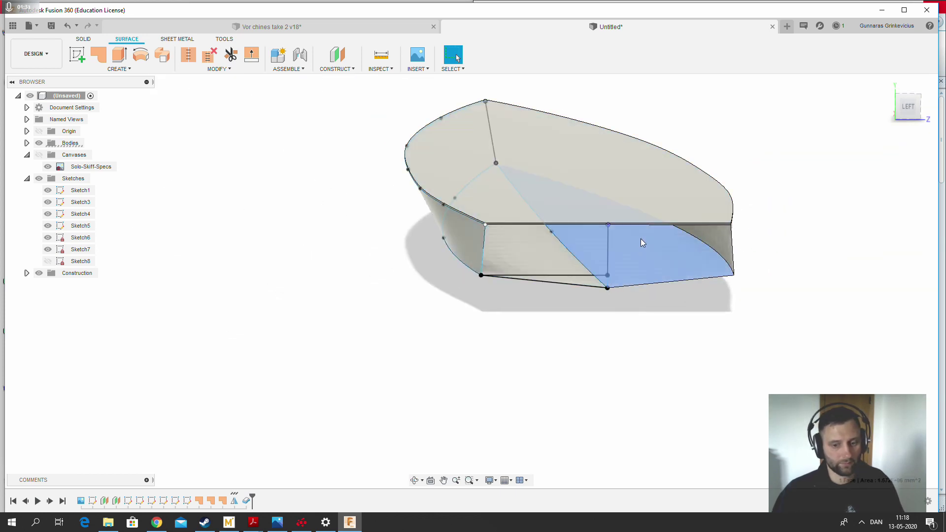
shift+middle_drag(640, 242, 590, 311)
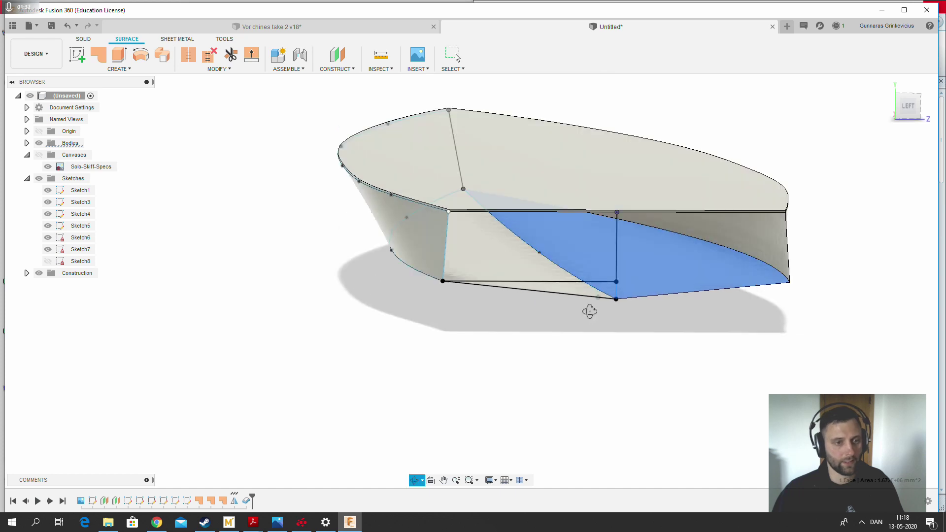
click(381, 233)
click(422, 224)
click(118, 69)
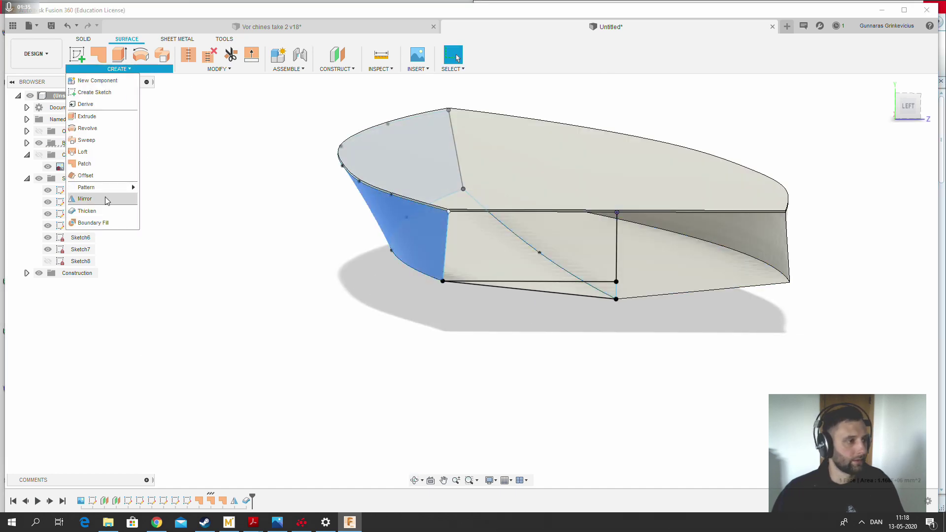
click(105, 199)
click(911, 204)
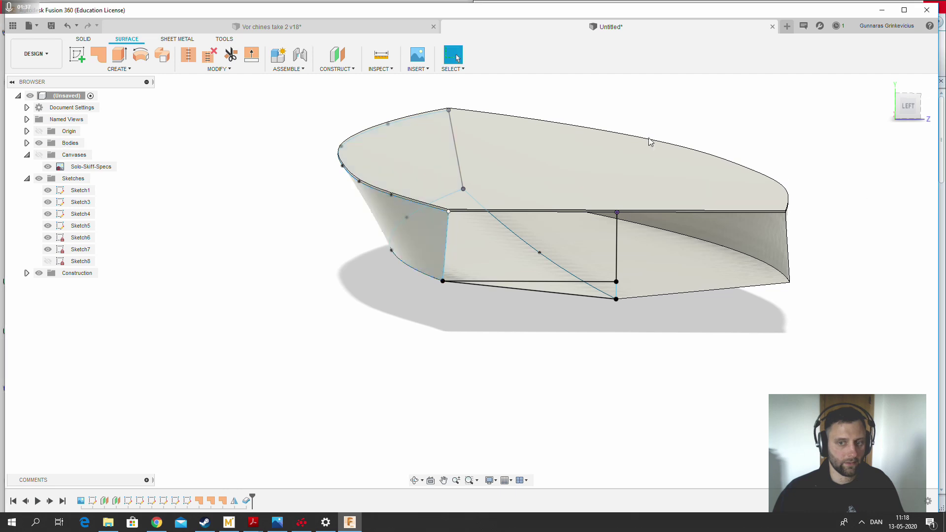
Thicken the original half's side panel by -6 mm on one side as a new body
click(109, 70)
click(88, 211)
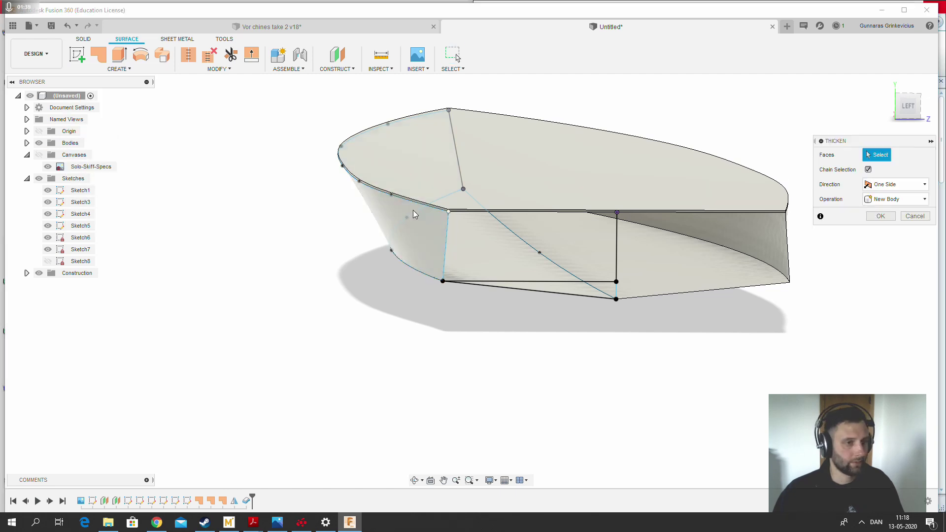
click(420, 214)
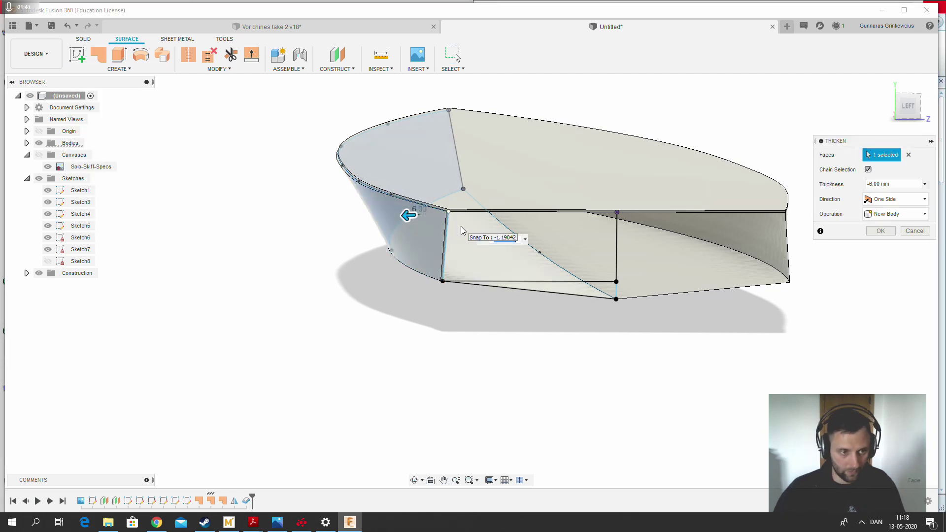
key(Return)
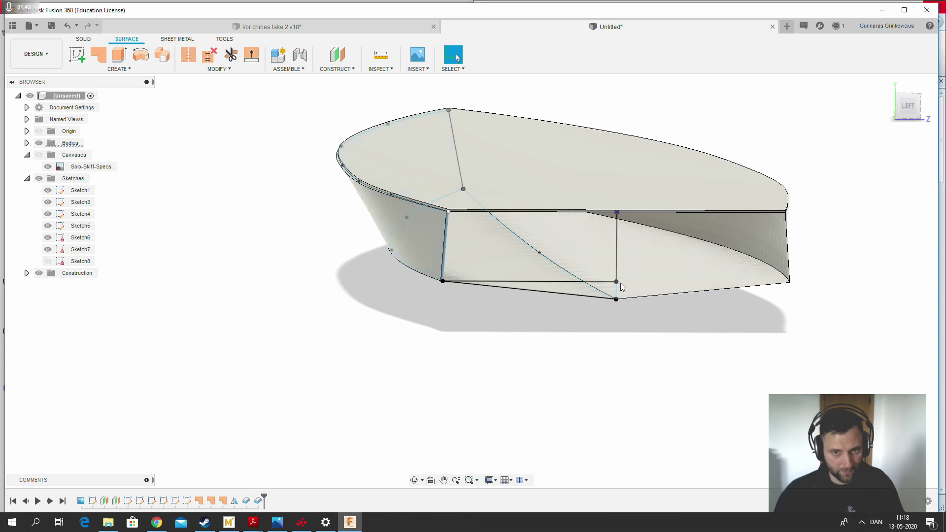
Thicken the mirrored half's side panel by -6 mm on one side as a new body
shift+middle_drag(620, 283, 627, 245)
click(625, 232)
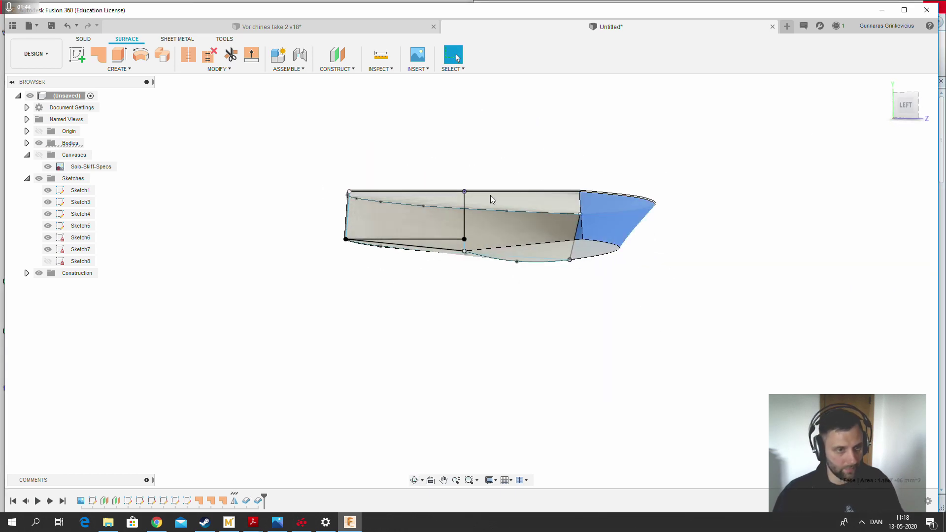
click(138, 69)
click(99, 211)
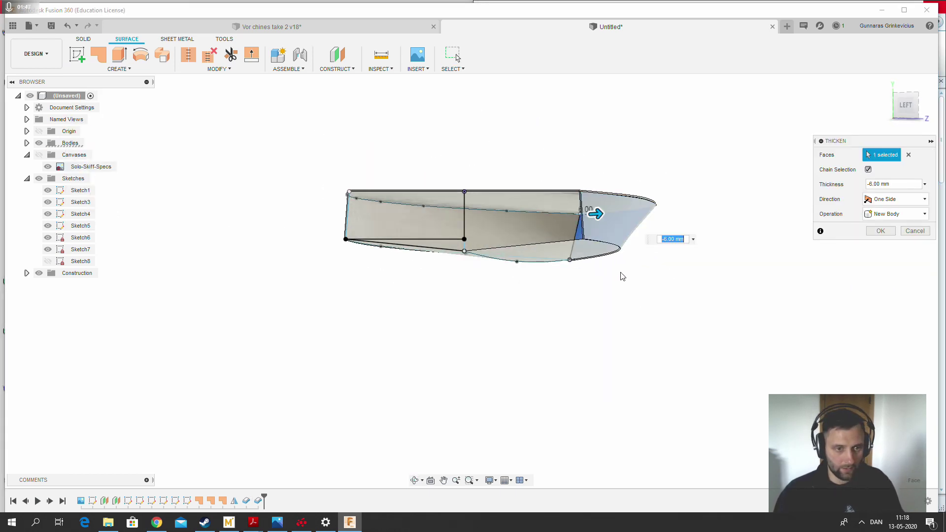
shift+middle_drag(623, 275, 628, 271)
scroll(700, 228, up, 10)
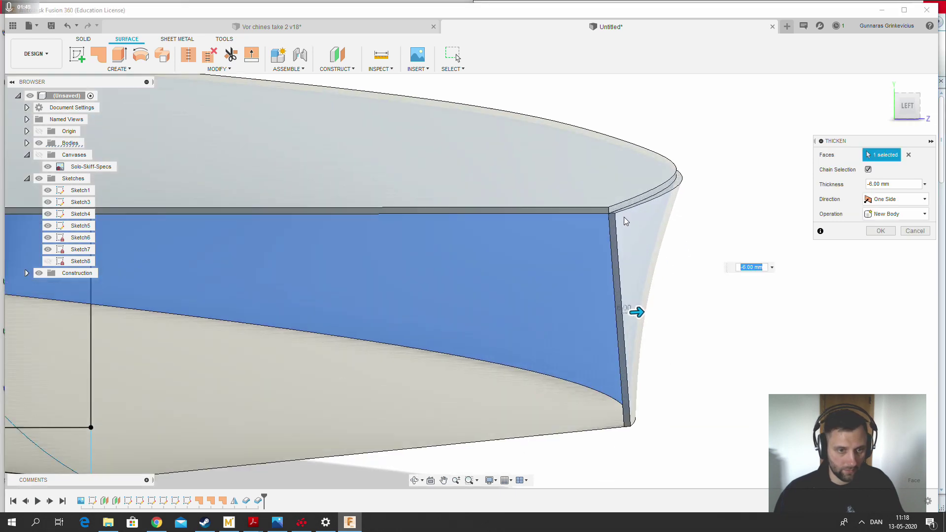
key(Return)
scroll(711, 266, down, 10)
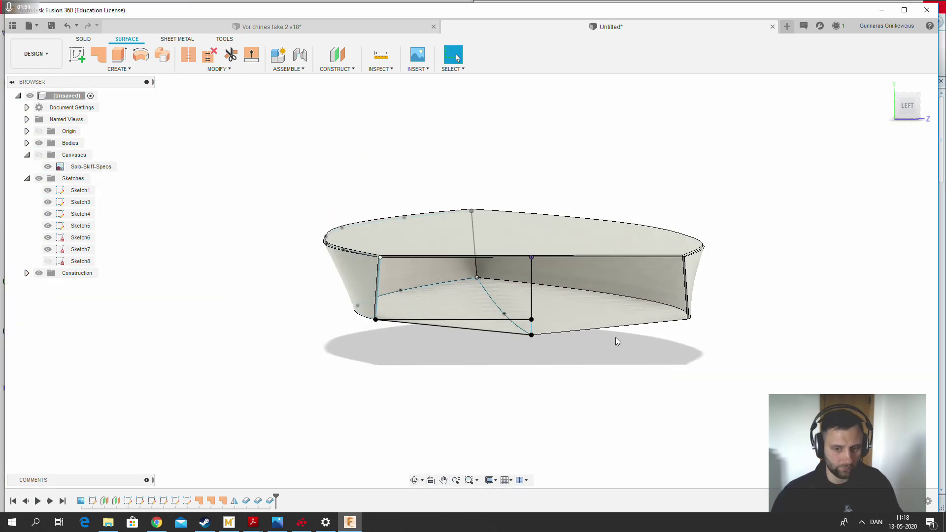
Thicken the original half's bottom panel by -6 mm on one side as a new body
click(460, 311)
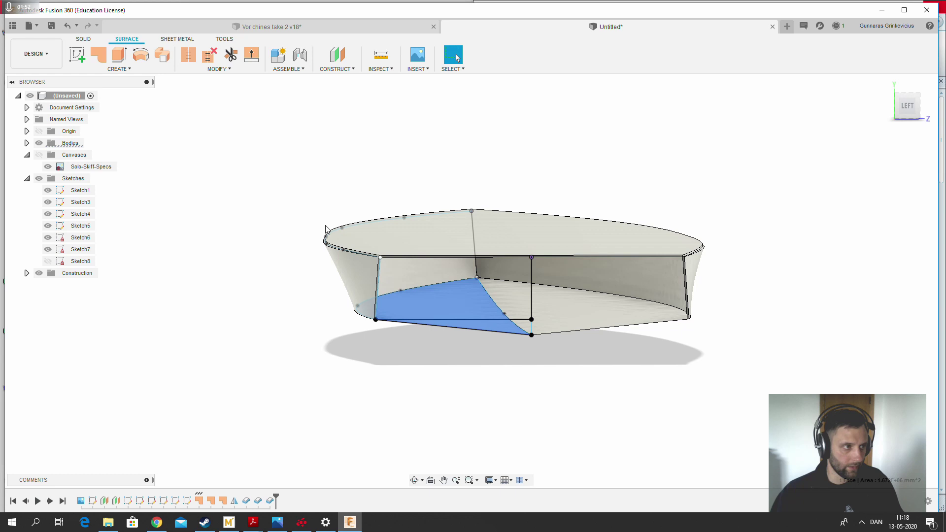
click(124, 70)
click(101, 211)
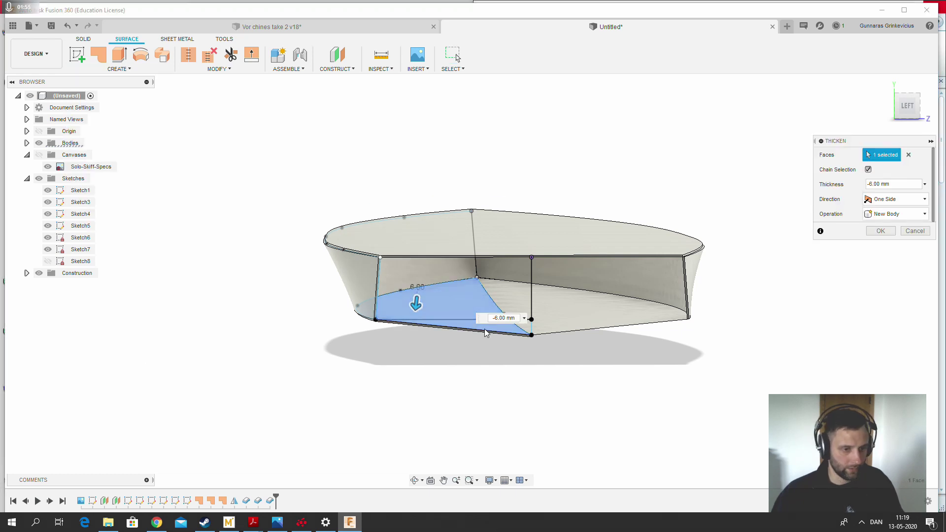
scroll(489, 337, up, 5)
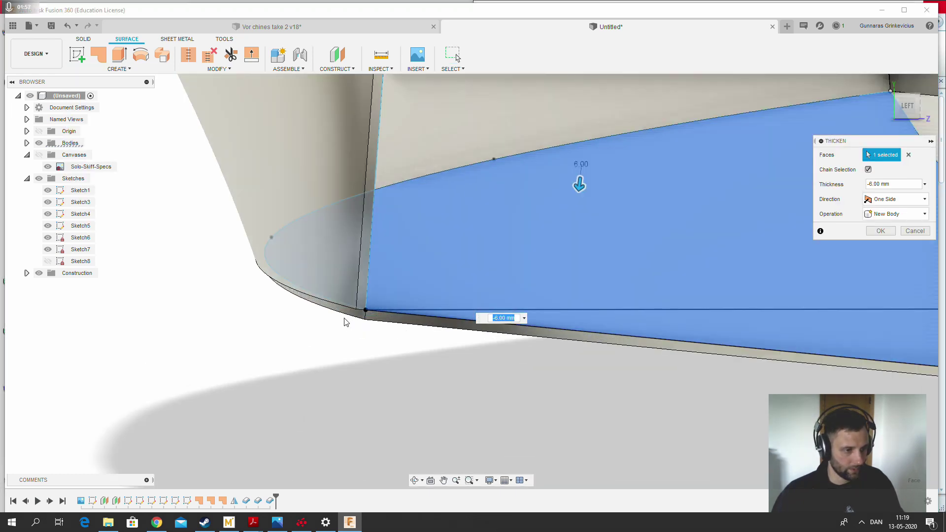
key(Return)
scroll(345, 322, down, 5)
Thicken the mirrored half's bottom panel by -6 mm on one side as a new body
click(640, 288)
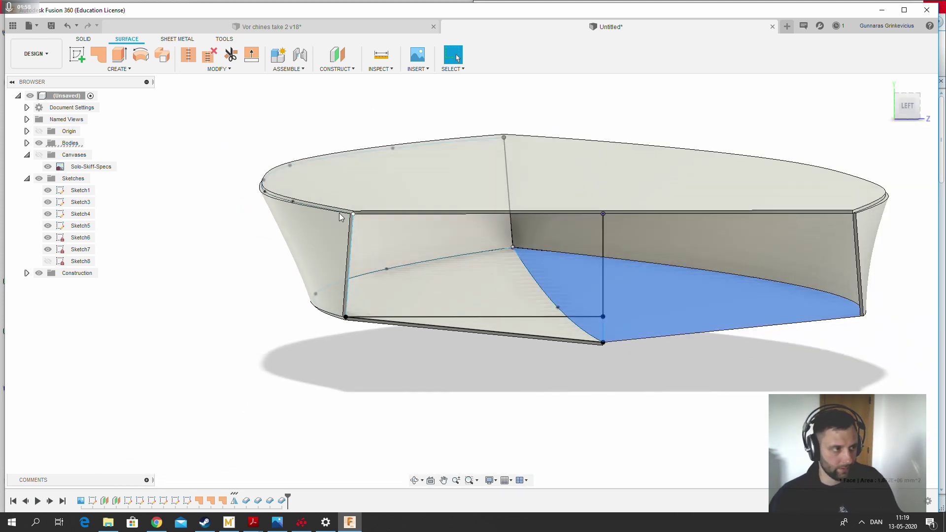
click(125, 69)
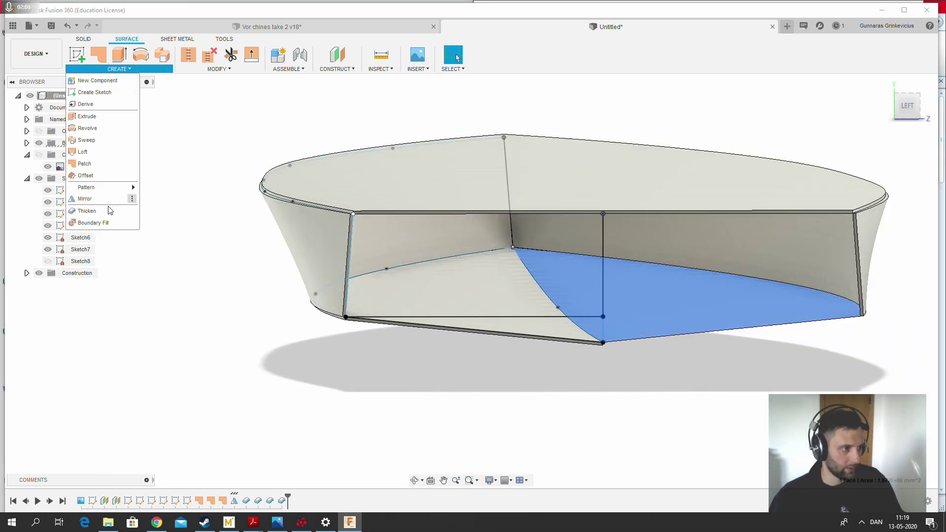
click(98, 199)
key(Return)
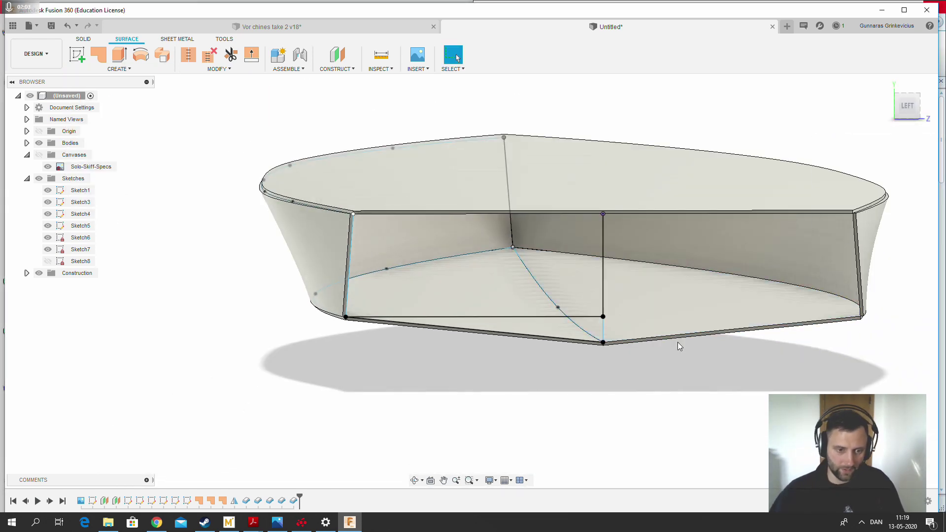
Examine the keel joint between the two thickened bottom panels from the hull's open end and from below
scroll(622, 343, up, 10)
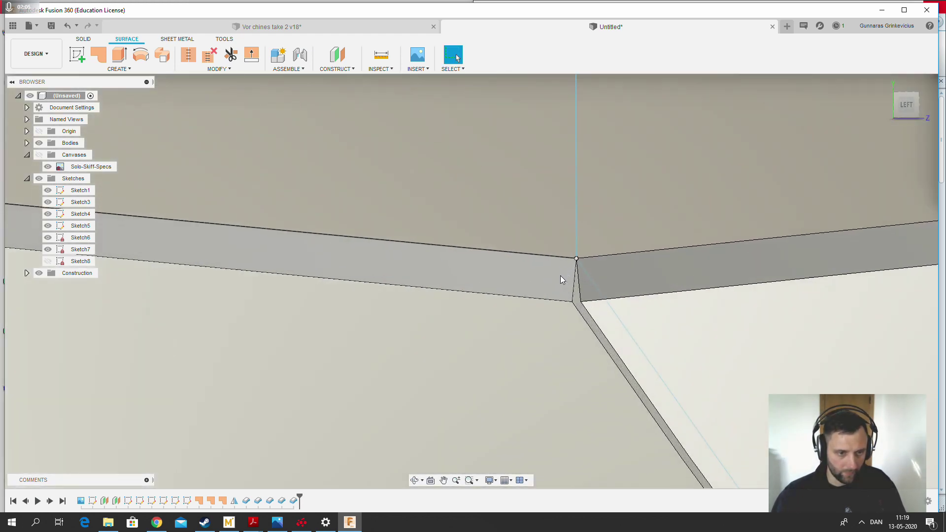
mouse_move(561, 280)
shift+middle_down()
mouse_move(585, 273)
mouse_move(607, 334)
mouse_move(567, 371)
mouse_move(544, 366)
shift+middle_up()
scroll(544, 365, down, 6)
shift+middle_drag(605, 207, 593, 262)
scroll(606, 354, down, 4)
scroll(606, 354, up, 2)
mouse_move(606, 354)
shift+middle_down()
mouse_move(608, 338)
mouse_move(615, 350)
mouse_move(600, 359)
shift+middle_up()
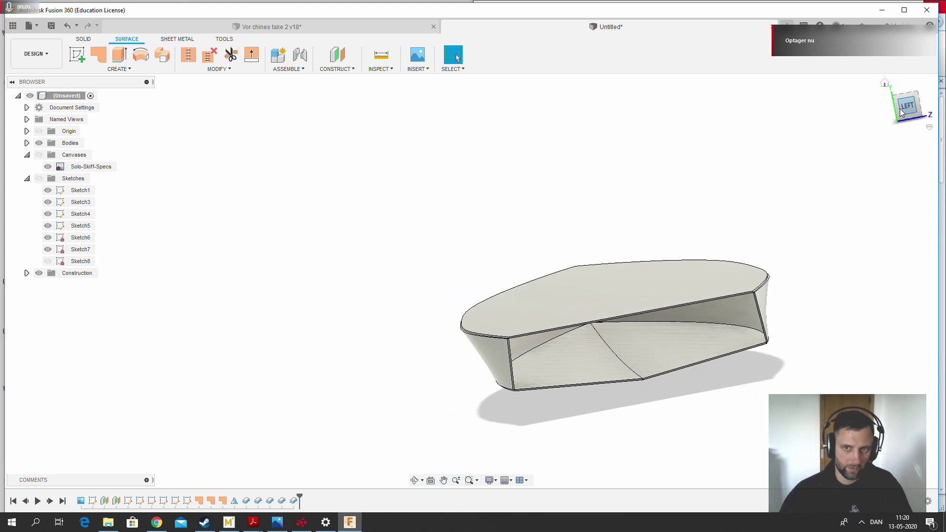
Set the view to Left and start a new sketch on the plane at the hull's open transom end
click(901, 112)
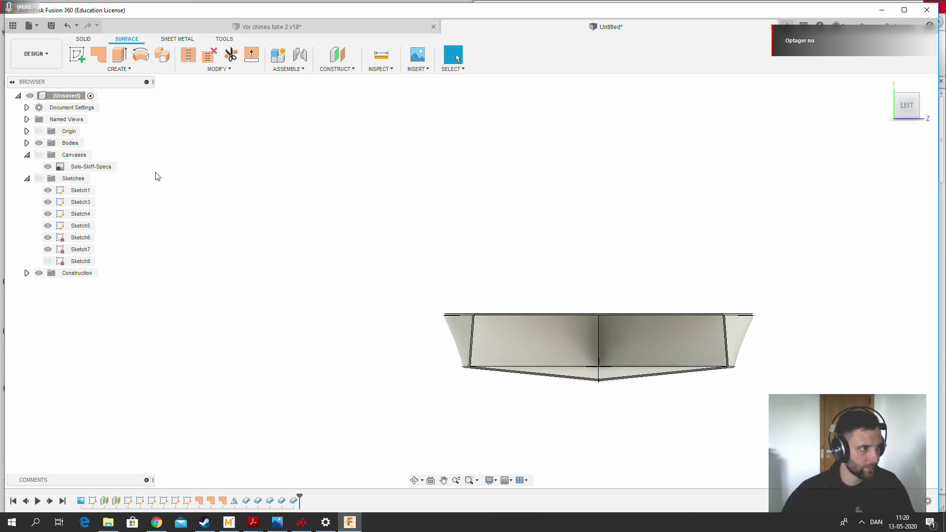
click(76, 54)
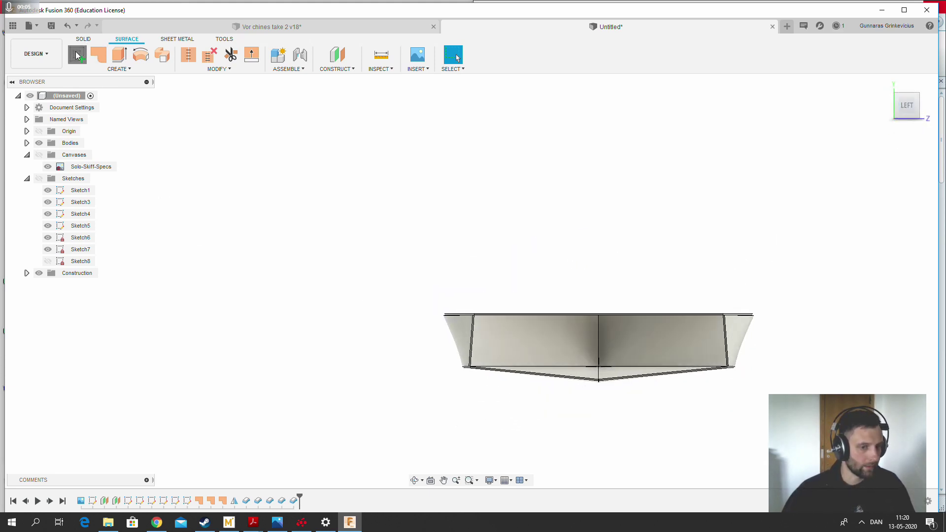
click(630, 289)
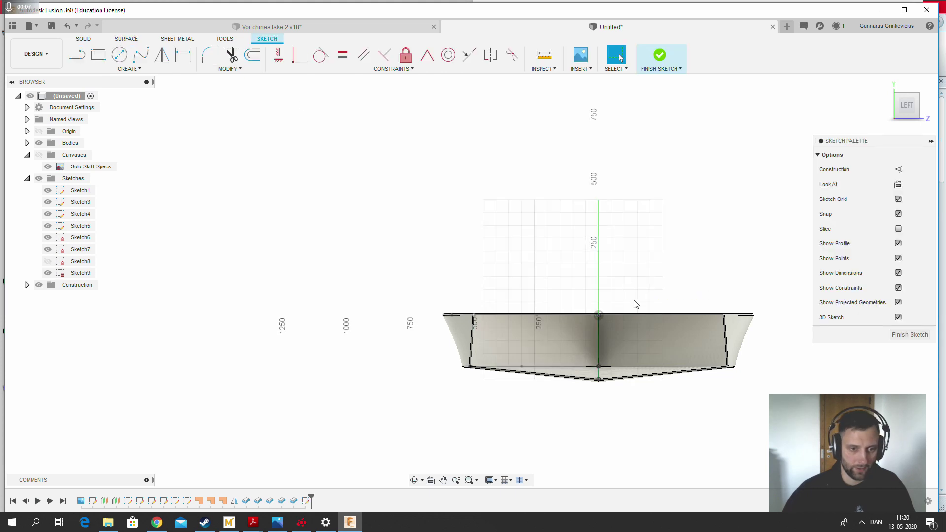
Project the side, bottom and deck edges of the transom outline from both hull halves into the sketch, and hide all bodies
click(127, 69)
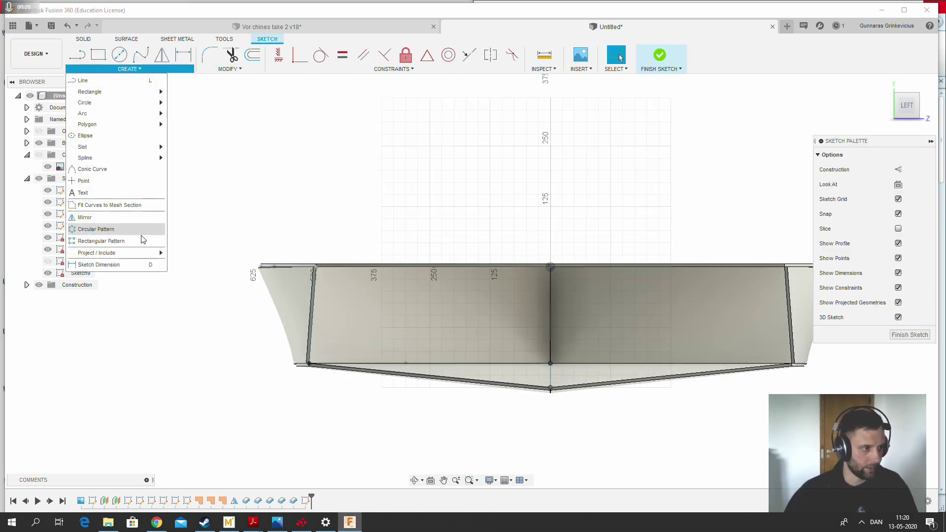
mouse_move(140, 251)
click(183, 254)
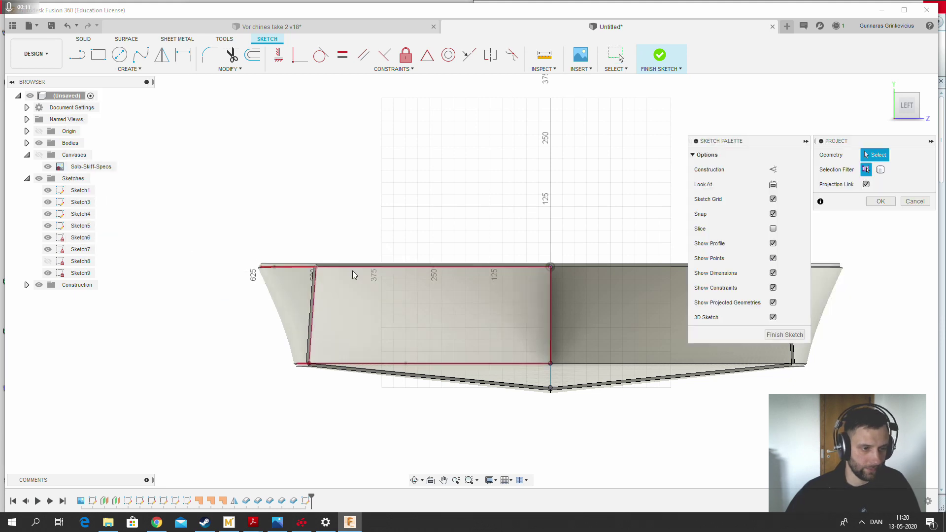
scroll(358, 267, up, 2)
scroll(341, 270, up, 2)
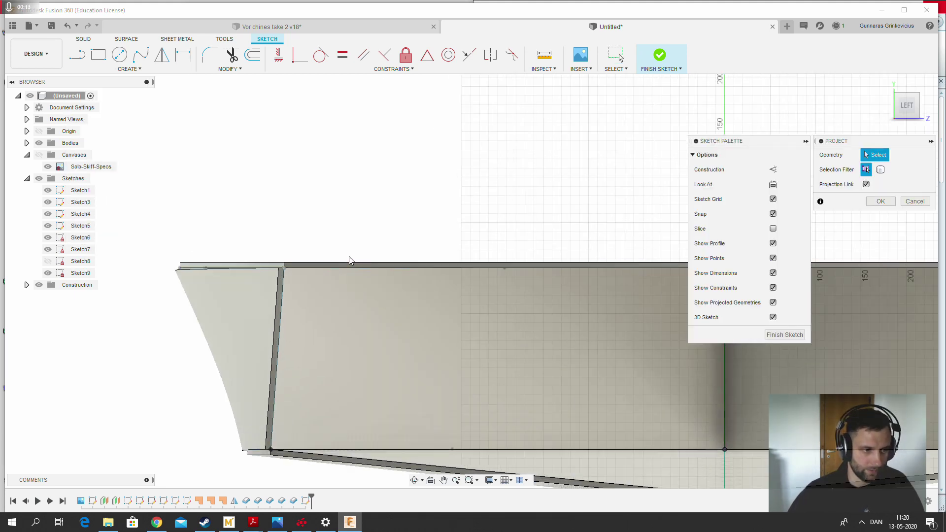
click(283, 303)
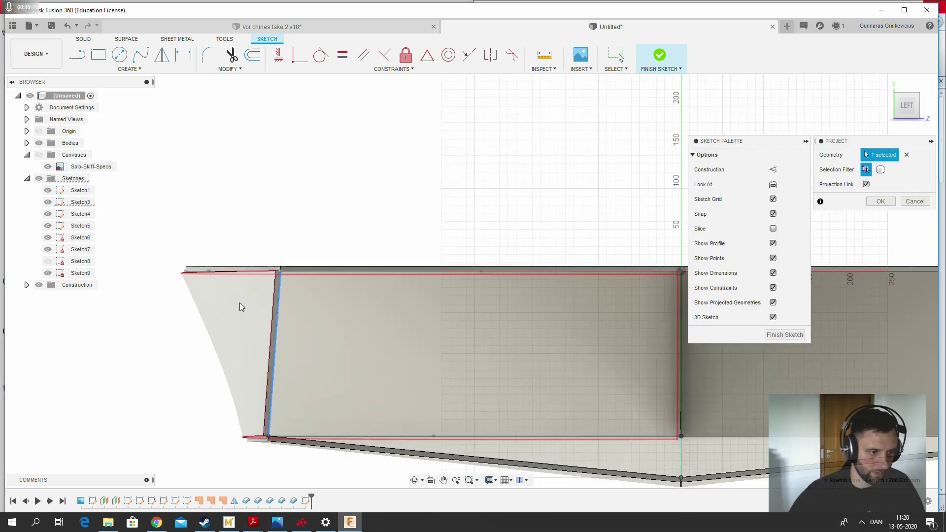
scroll(240, 304, down, 4)
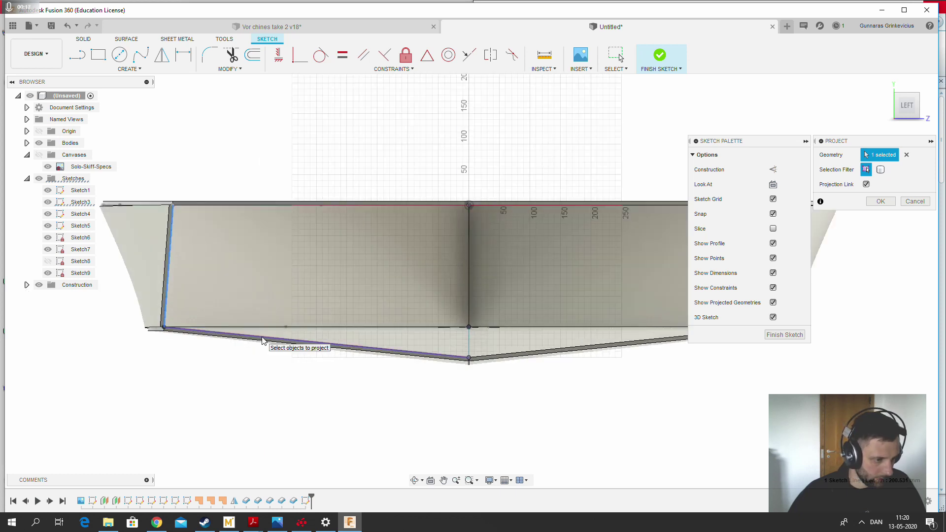
click(263, 340)
scroll(521, 357, down, 2)
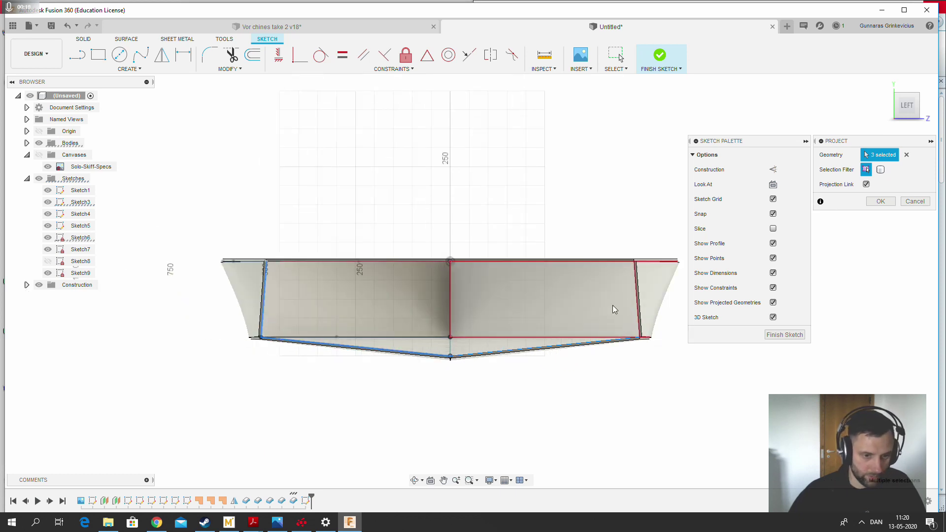
click(637, 301)
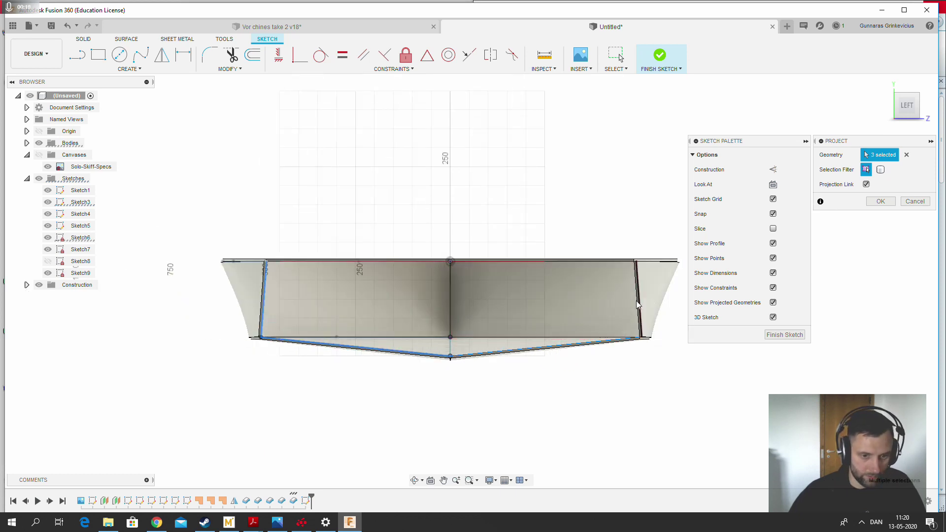
click(601, 262)
click(882, 202)
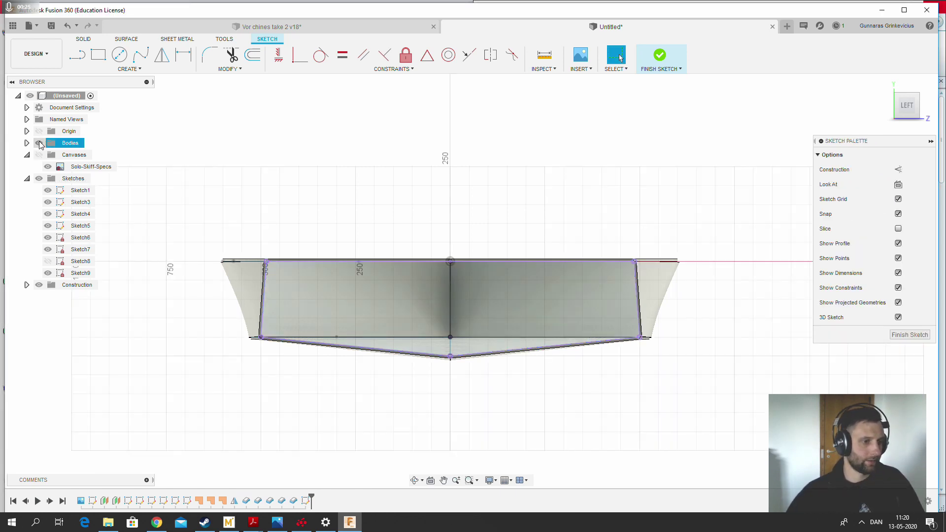
click(39, 143)
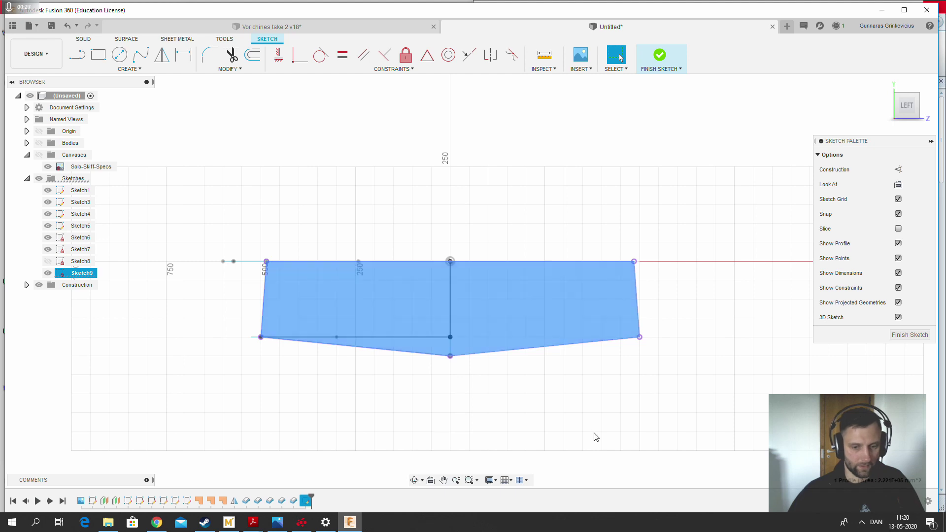
shift+middle_drag(579, 386, 598, 387)
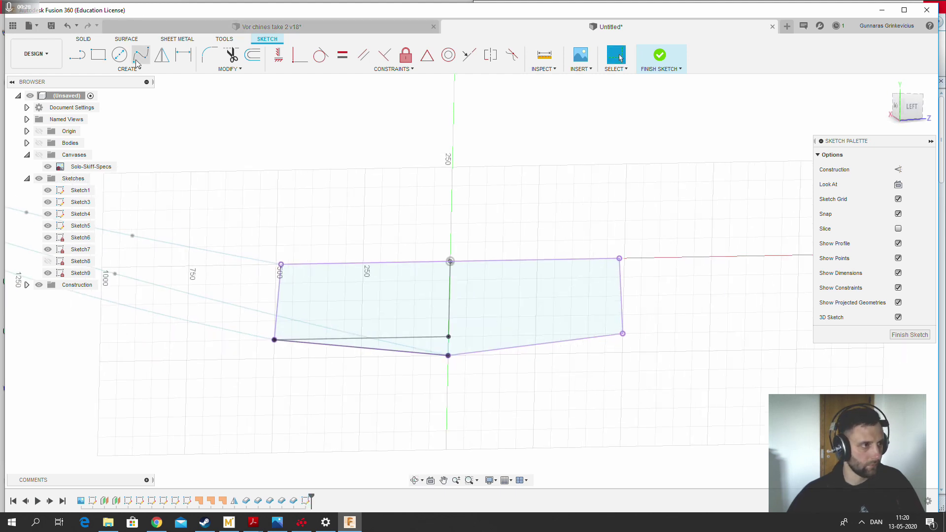
click(131, 40)
click(98, 56)
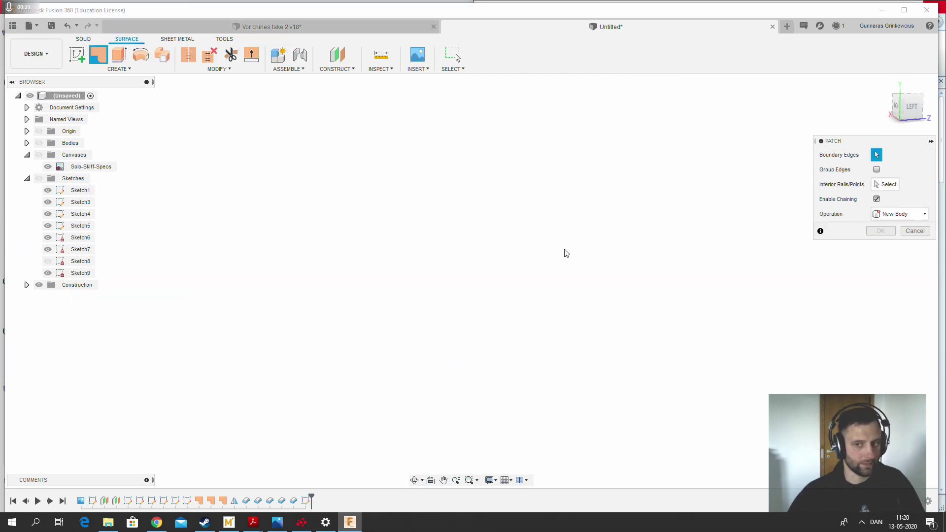
click(924, 236)
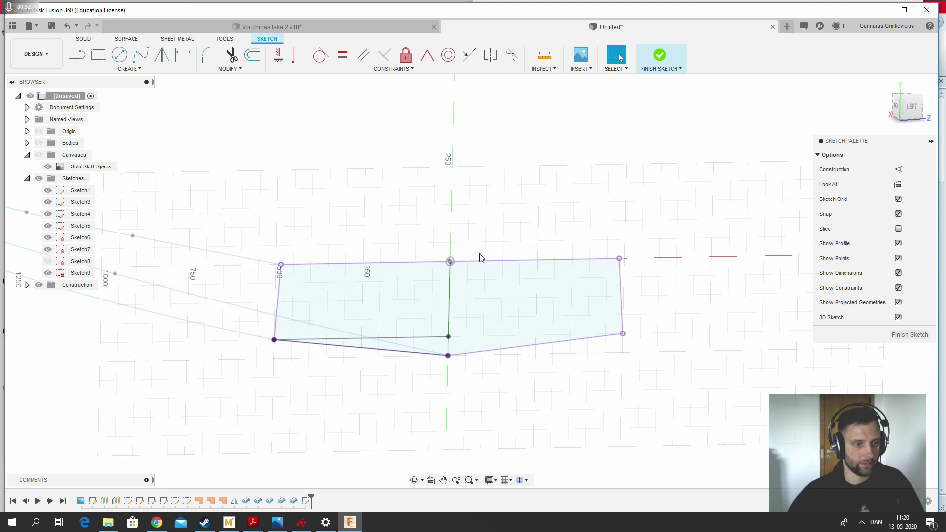
Finish the transom sketch, show the sketches and patch the closed transom profile as a new surface body
click(902, 333)
click(39, 180)
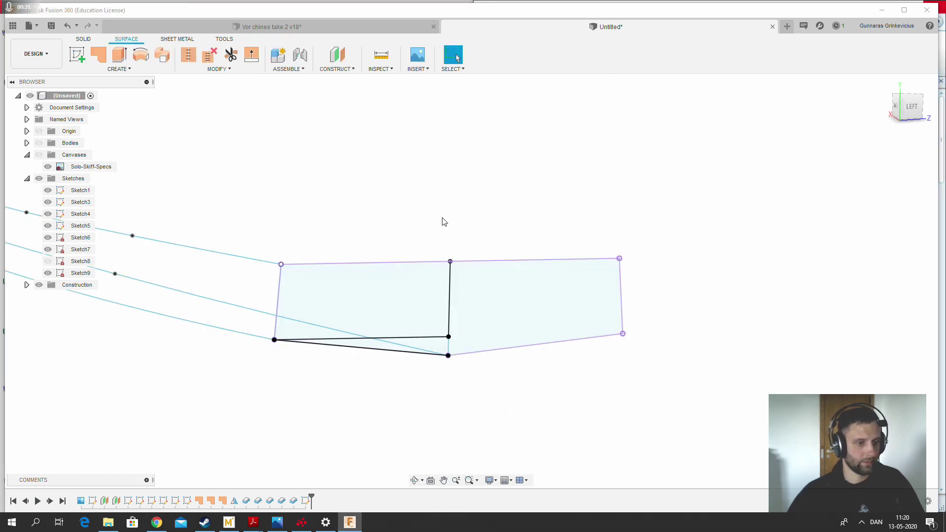
click(98, 56)
click(519, 319)
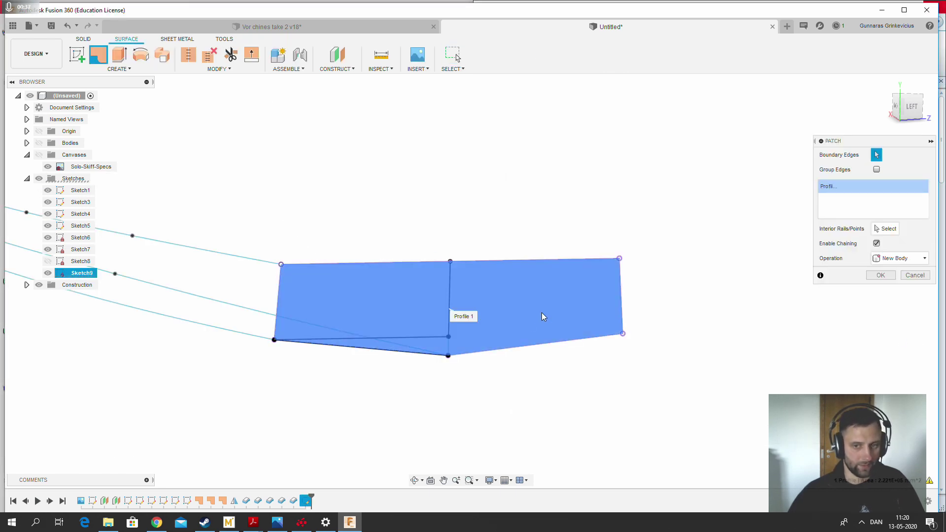
click(876, 276)
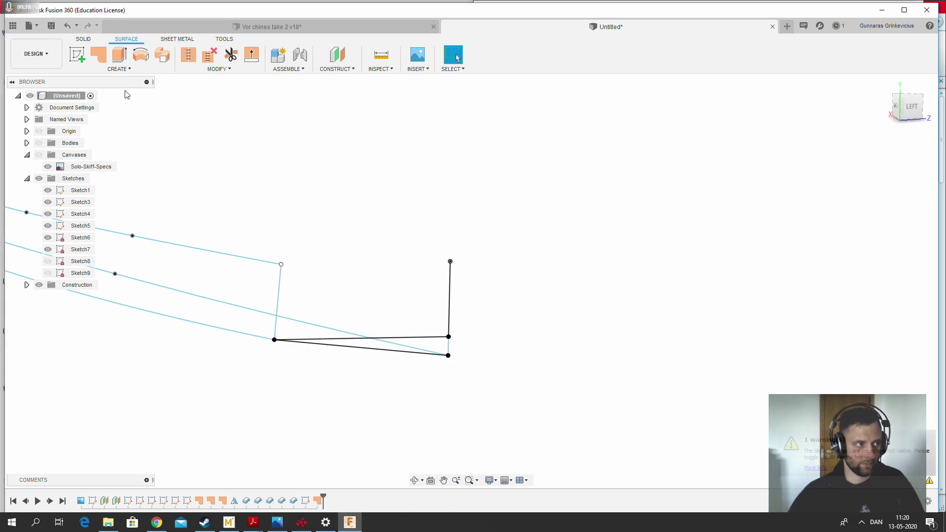
Show Sketch9 and patch its closed transom profile as a new surface body
scroll(417, 333, down, 3)
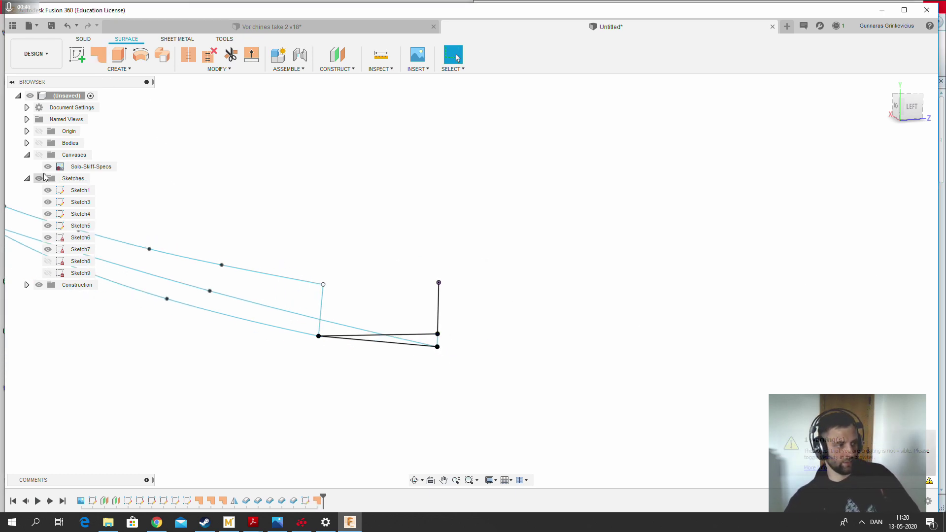
click(48, 273)
click(98, 54)
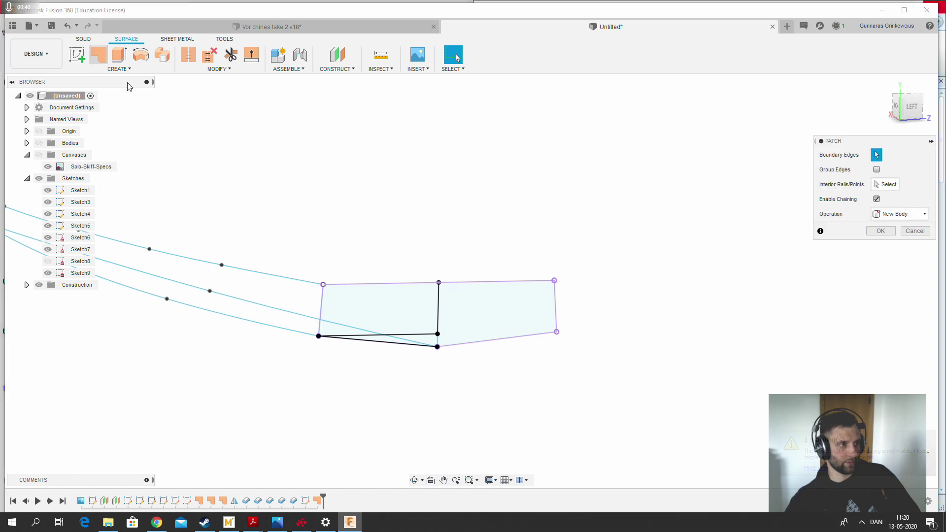
click(371, 302)
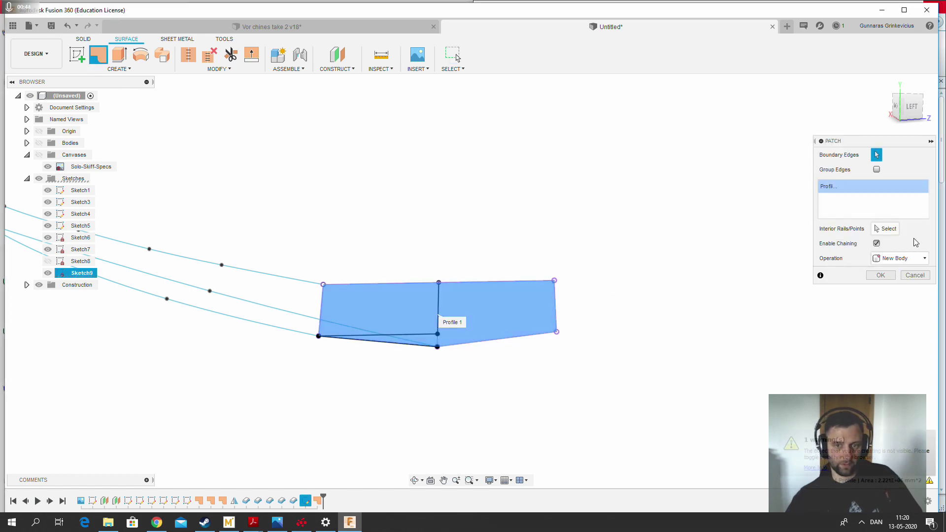
click(880, 275)
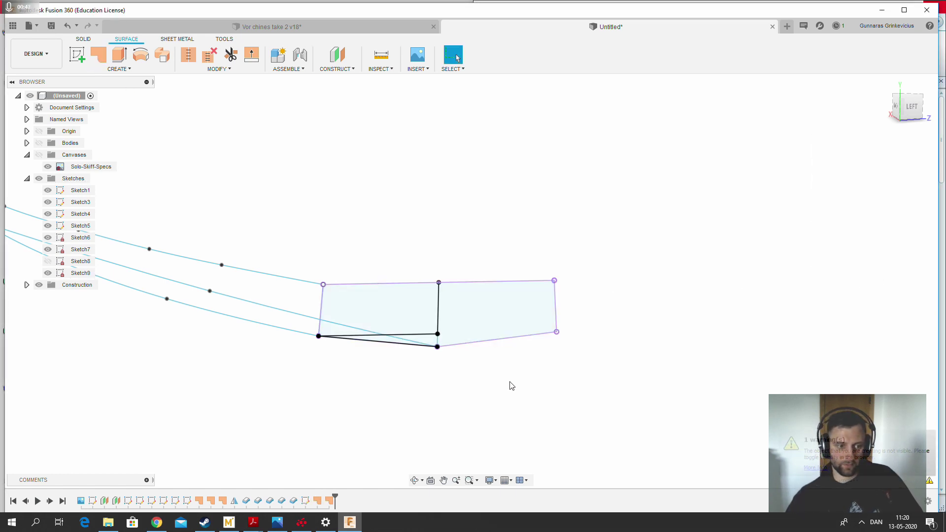
Show the hull bodies around the patched transom
mouse_move(510, 385)
shift+middle_down()
mouse_move(541, 383)
mouse_move(525, 381)
shift+middle_up()
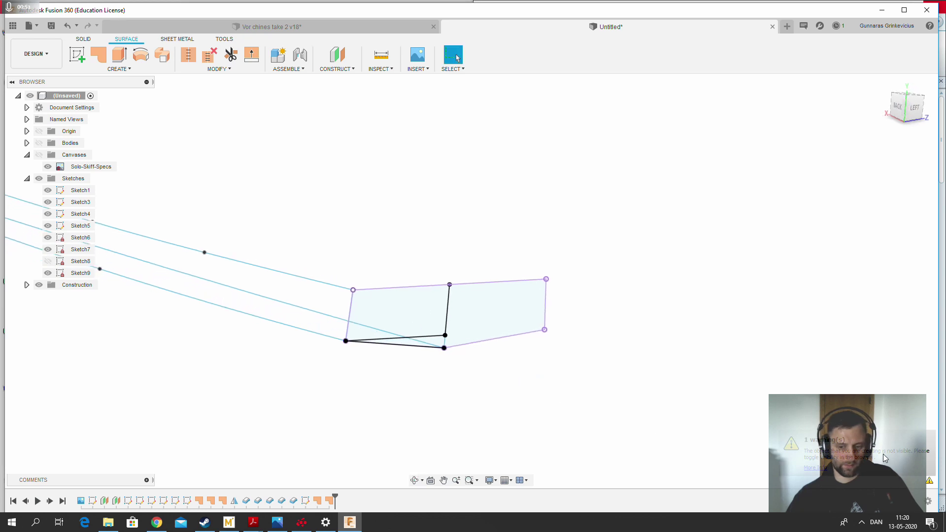
click(39, 143)
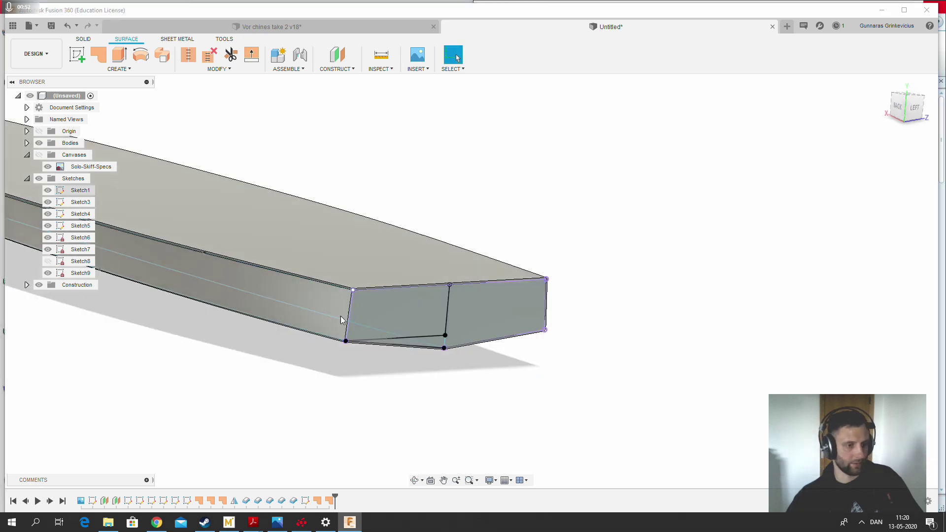
scroll(498, 304, up, 4)
click(108, 55)
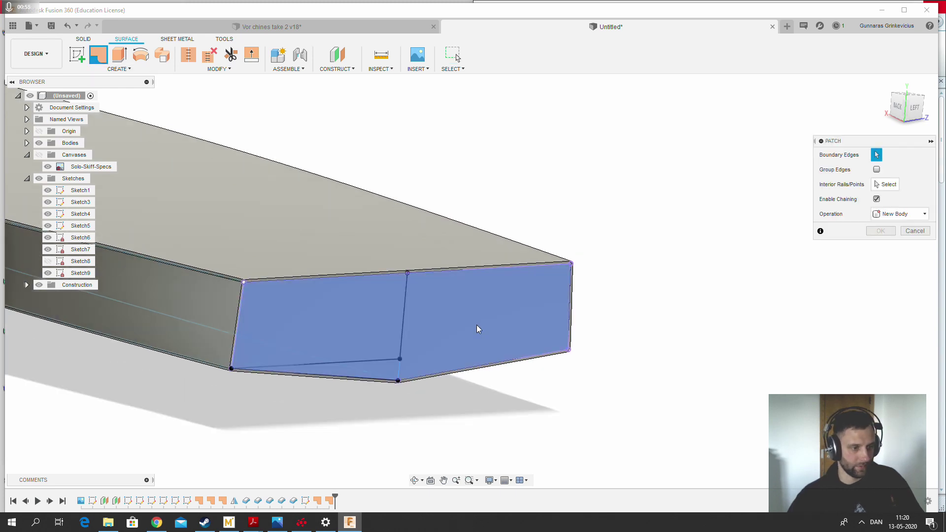
shift+middle_drag(478, 328, 536, 390)
click(917, 233)
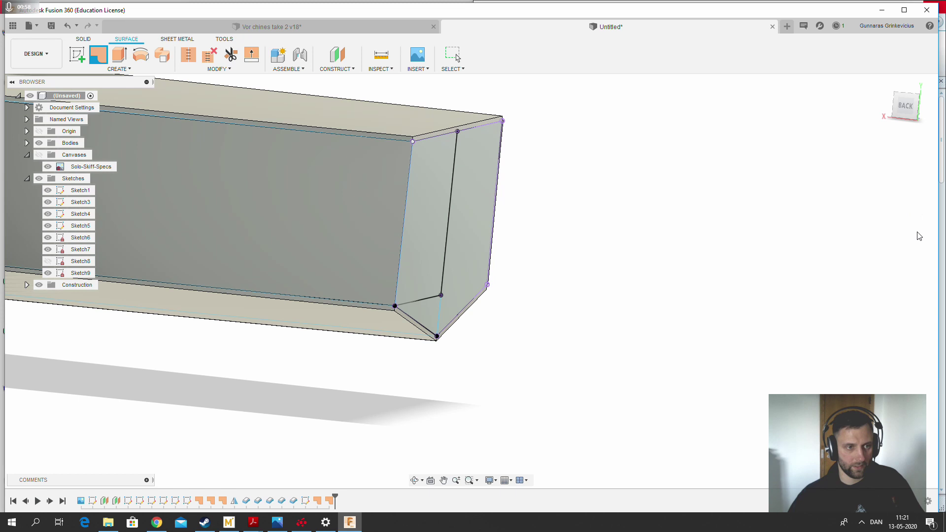
Thicken the transom patch by -6.00 mm on one side as a new body
click(466, 185)
click(101, 69)
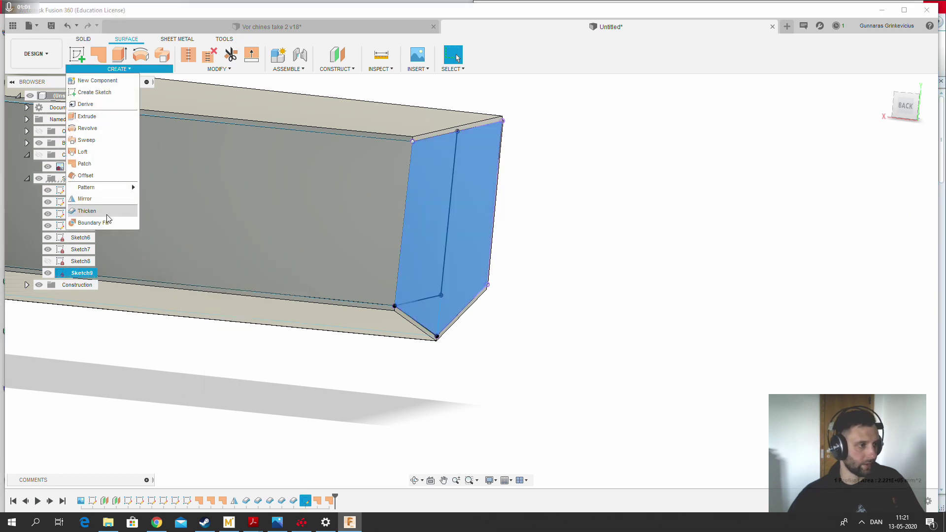
click(94, 211)
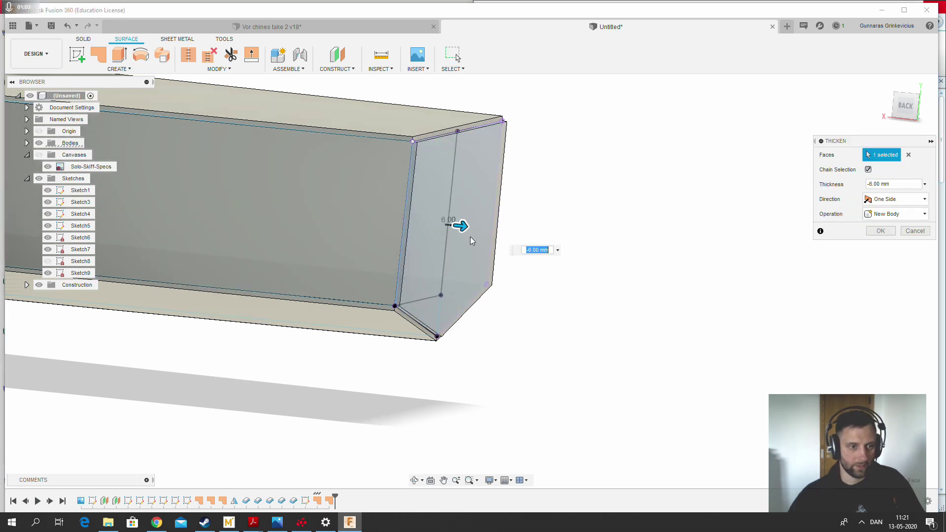
scroll(469, 234, up, 2)
click(880, 232)
scroll(545, 394, down, 4)
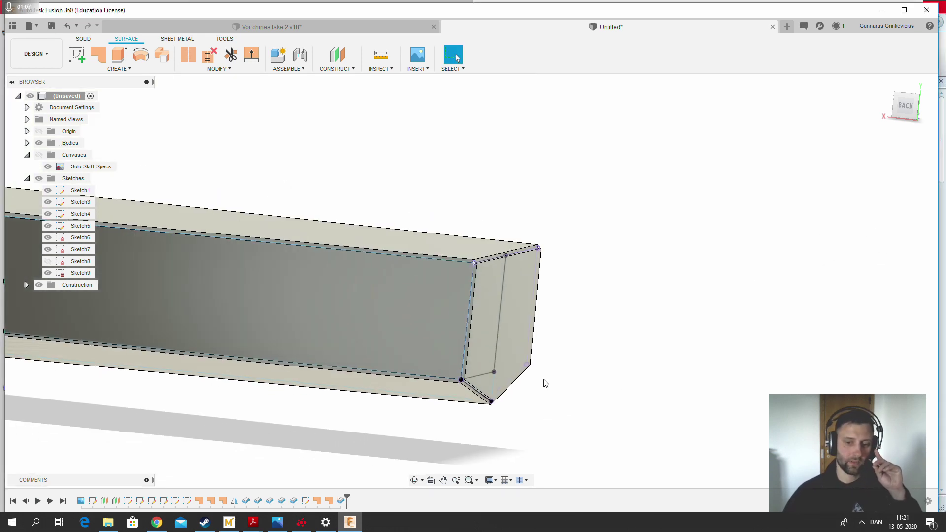
Create a new sketch on the hull's large deck face
click(912, 105)
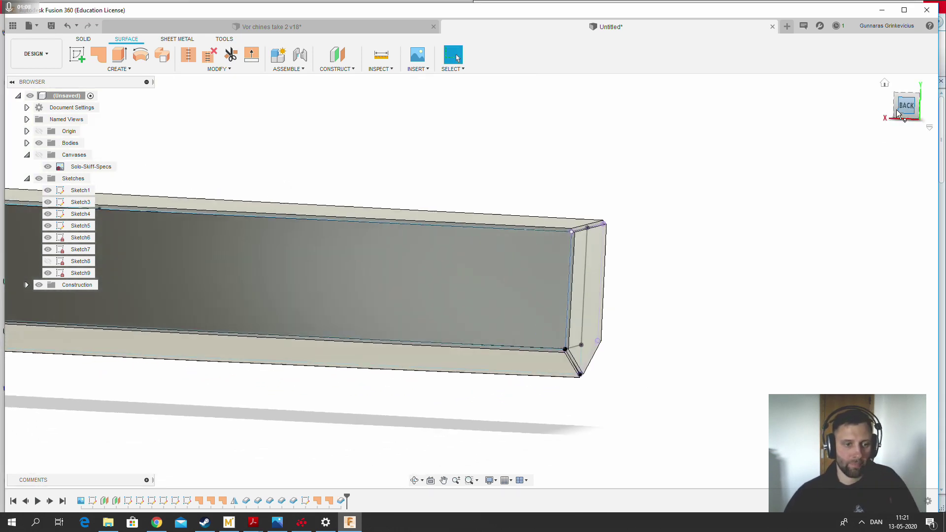
shift+middle_drag(315, 320, 314, 377)
click(498, 218)
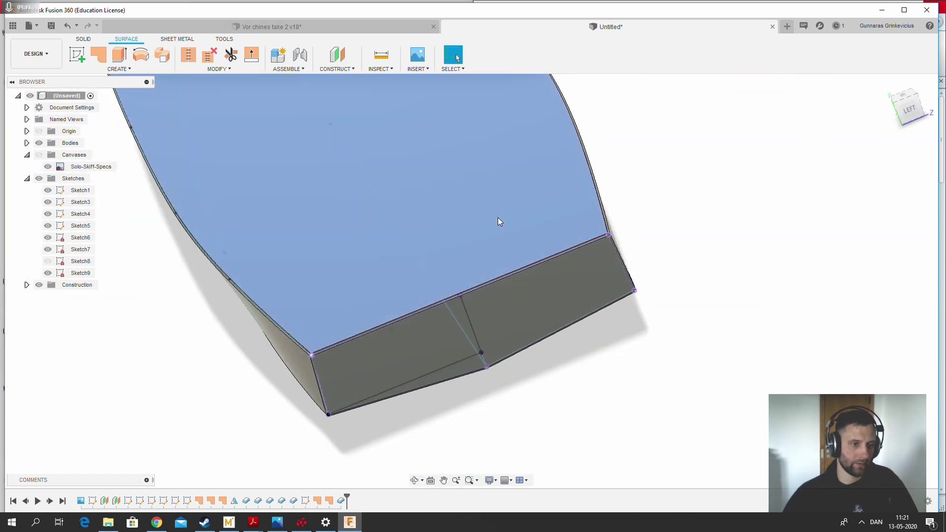
right_click(498, 218)
click(501, 271)
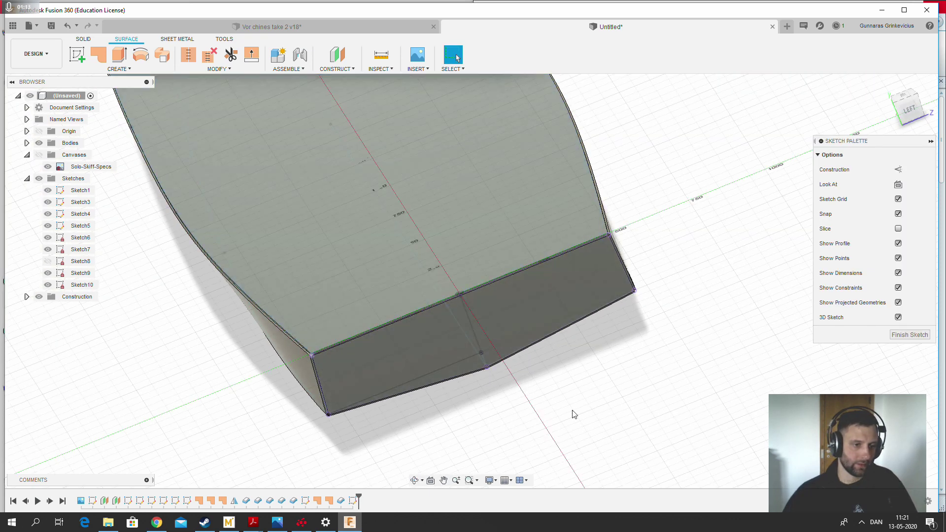
View the deck sketch from the top and show the reference canvas around the split tail
click(905, 100)
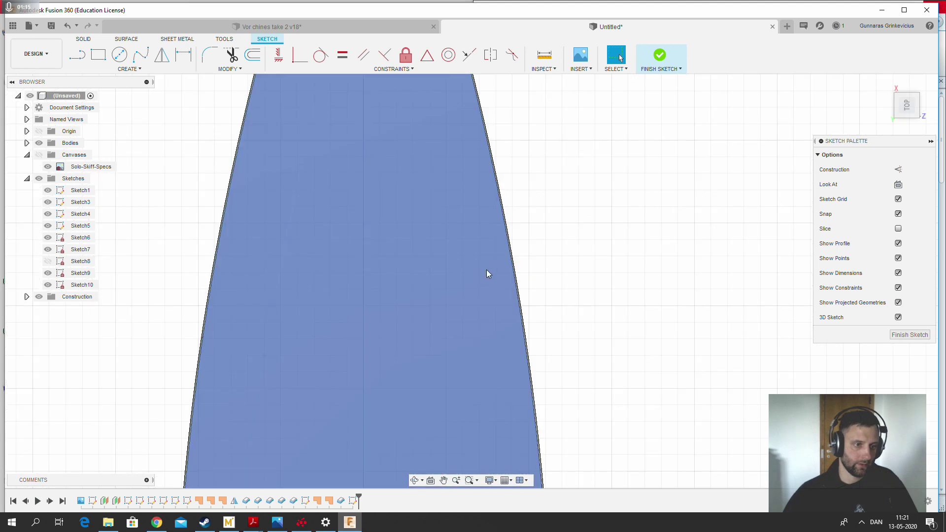
scroll(476, 432, up, 4)
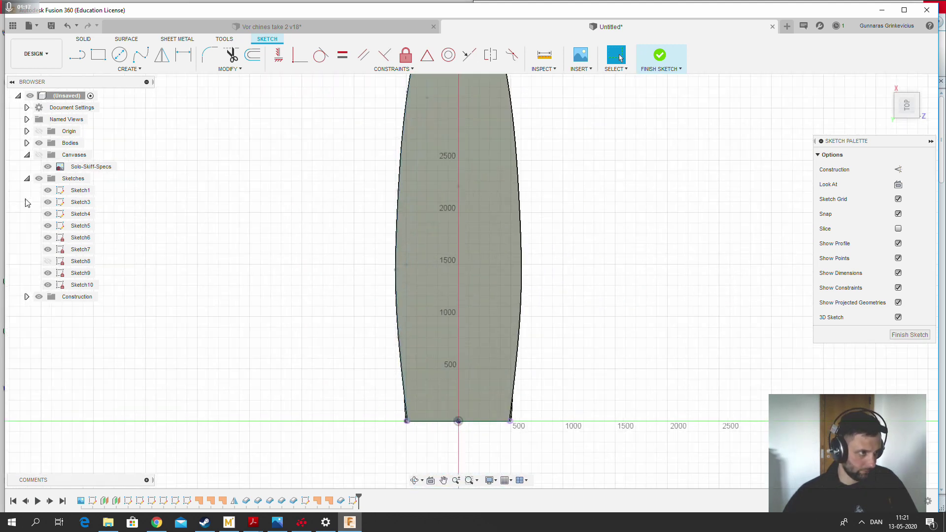
click(39, 155)
scroll(474, 431, up, 3)
scroll(450, 348, down, 2)
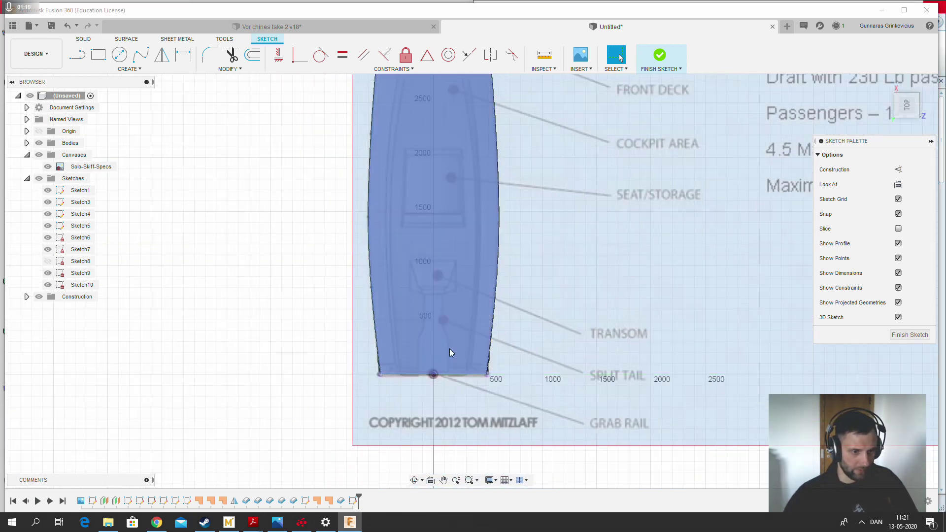
scroll(433, 372, up, 1)
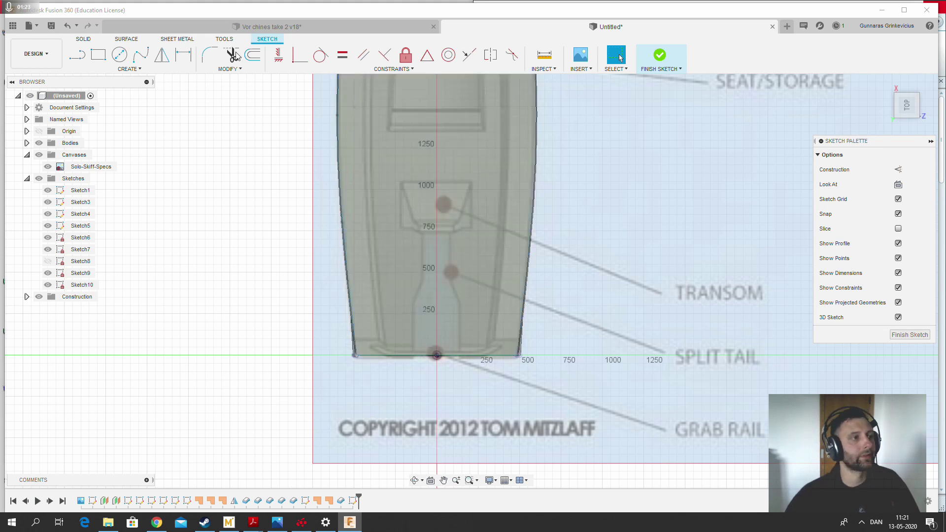
click(78, 58)
click(435, 357)
scroll(429, 359, up, 2)
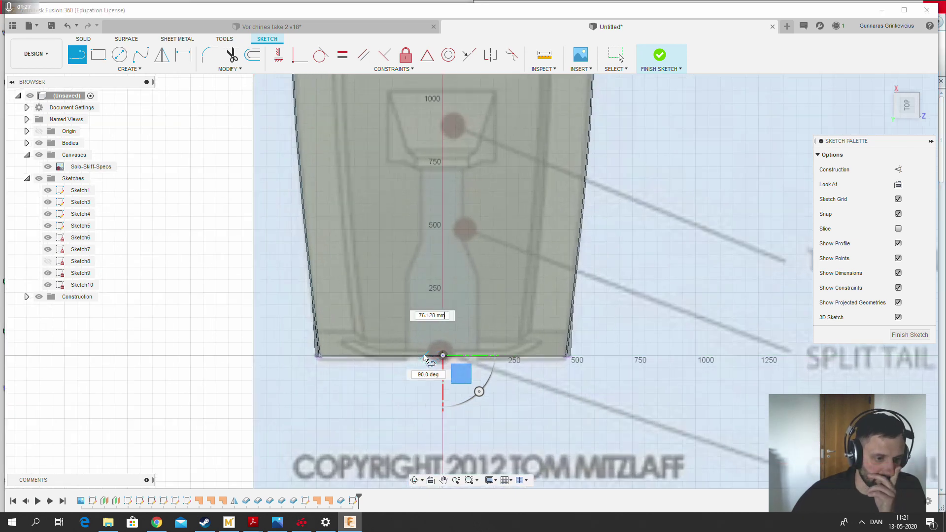
key(Escape)
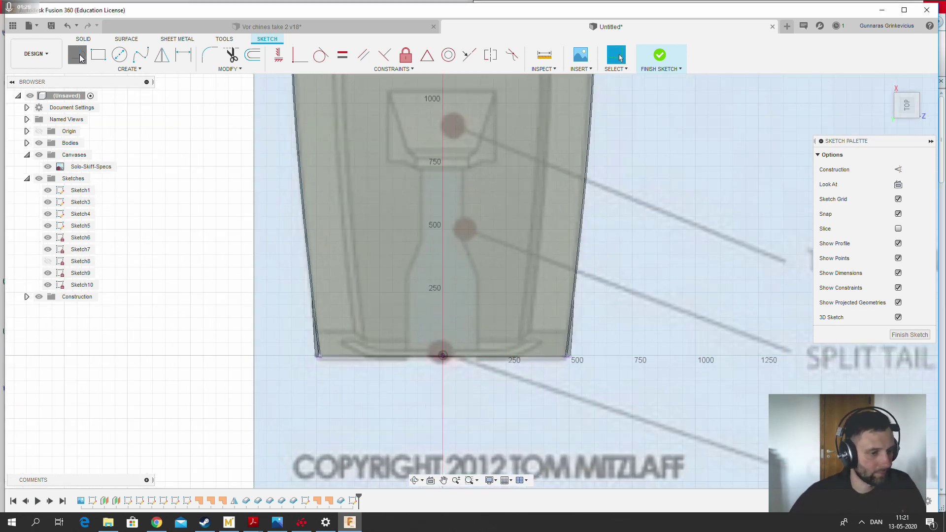
Trace the left half of the split-tail outline with connected lines, from behind the transom edge, along an angled segment about 158 mm long, to the centreline
click(78, 55)
click(405, 381)
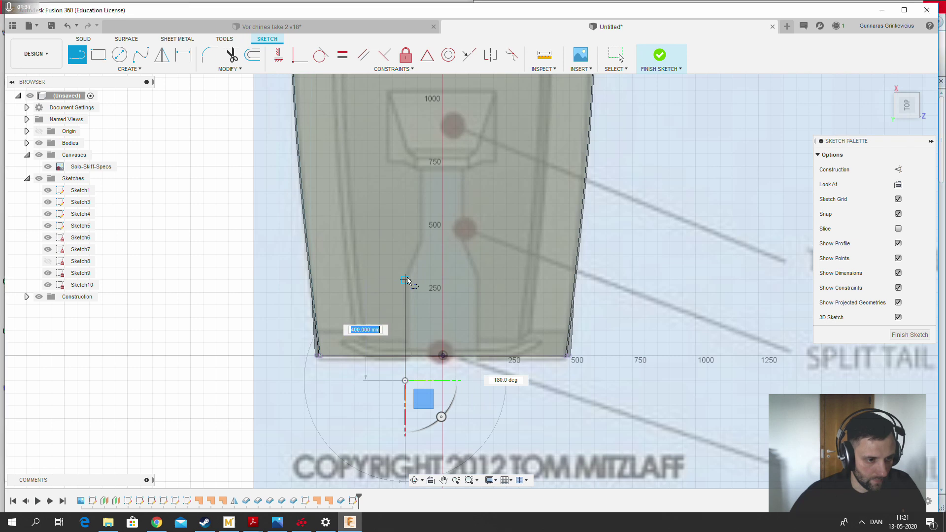
click(406, 279)
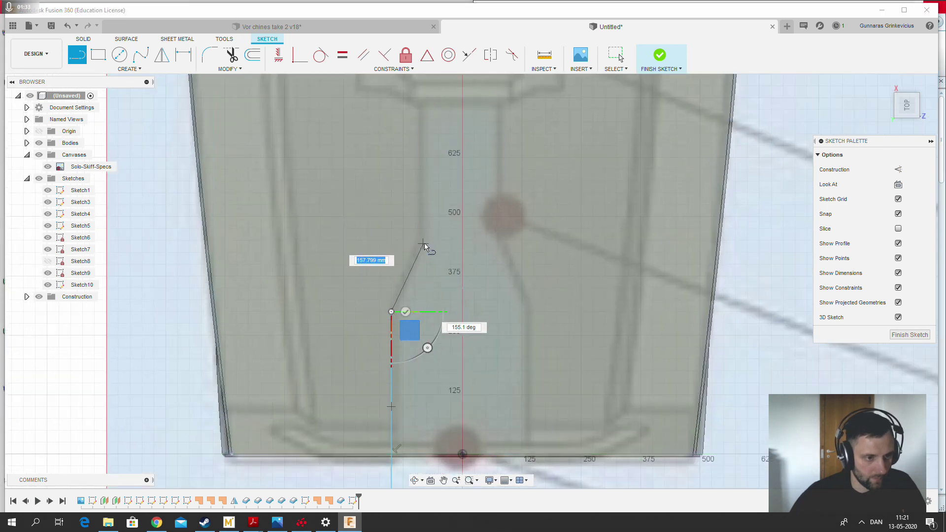
click(423, 242)
scroll(424, 247, up, 1)
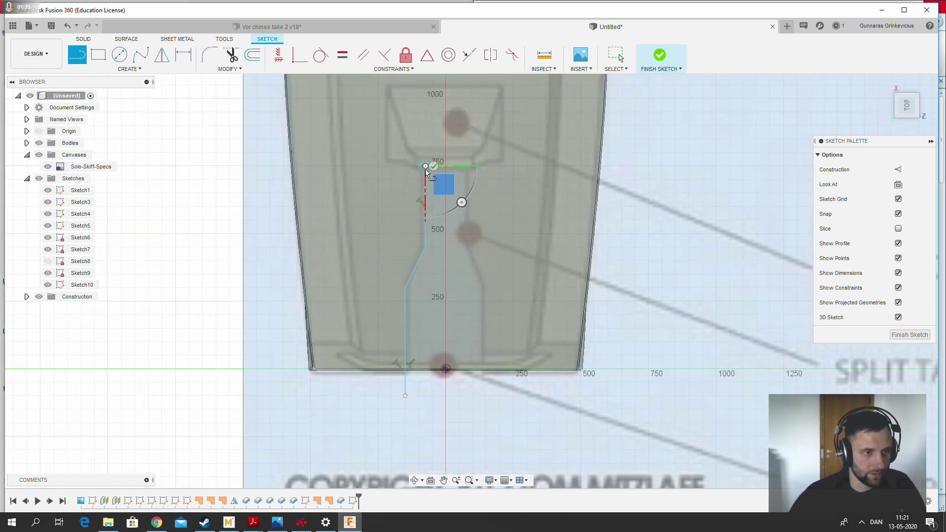
click(425, 166)
click(446, 166)
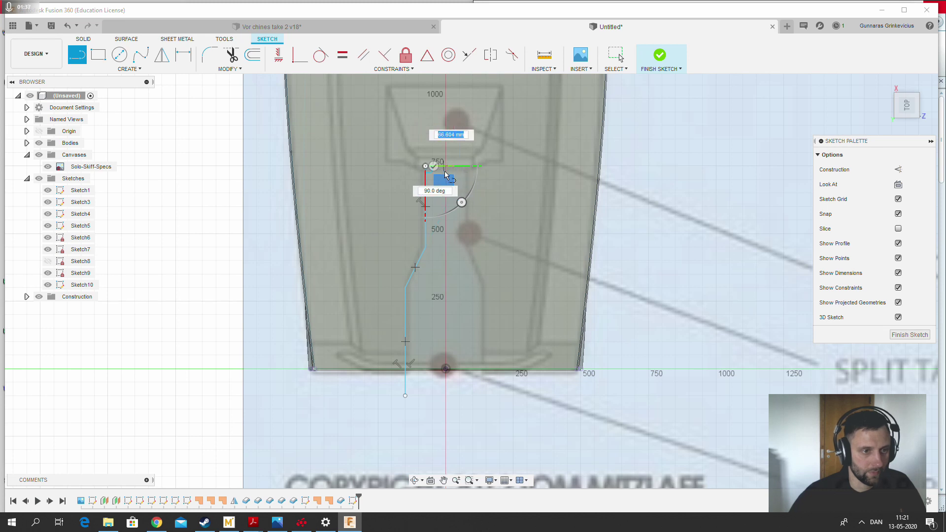
scroll(446, 165, up, 2)
click(461, 163)
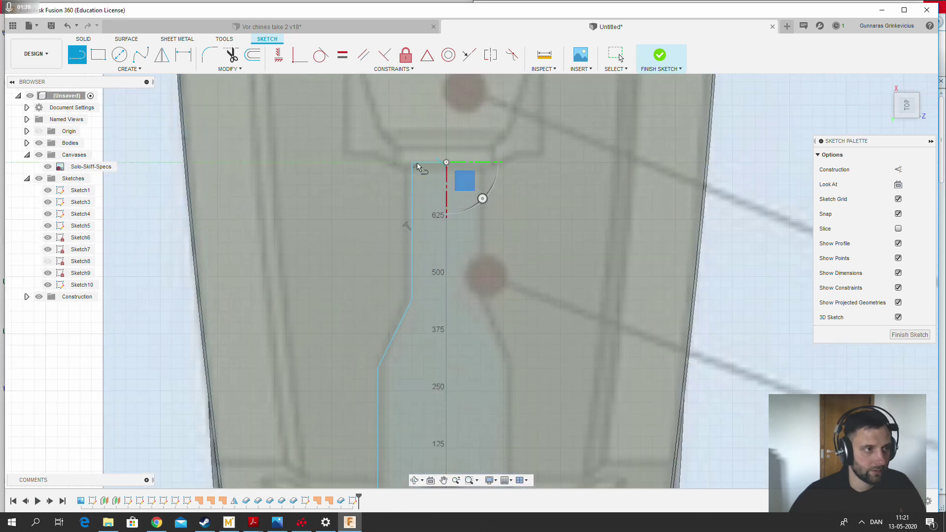
Mirror the half outline of the split tail about the hull's central origin plane, showing the origin planes for the selection
click(160, 56)
scroll(414, 208, down, 3)
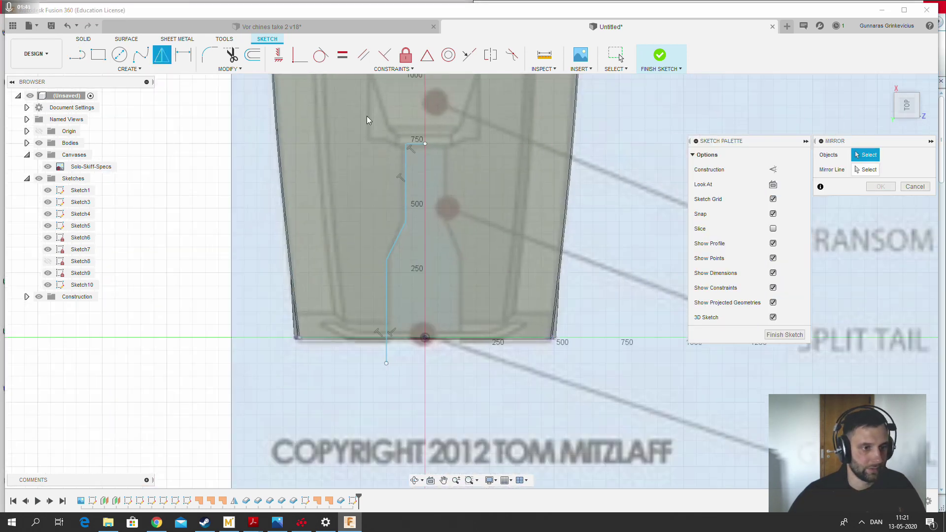
drag(322, 111, 457, 416)
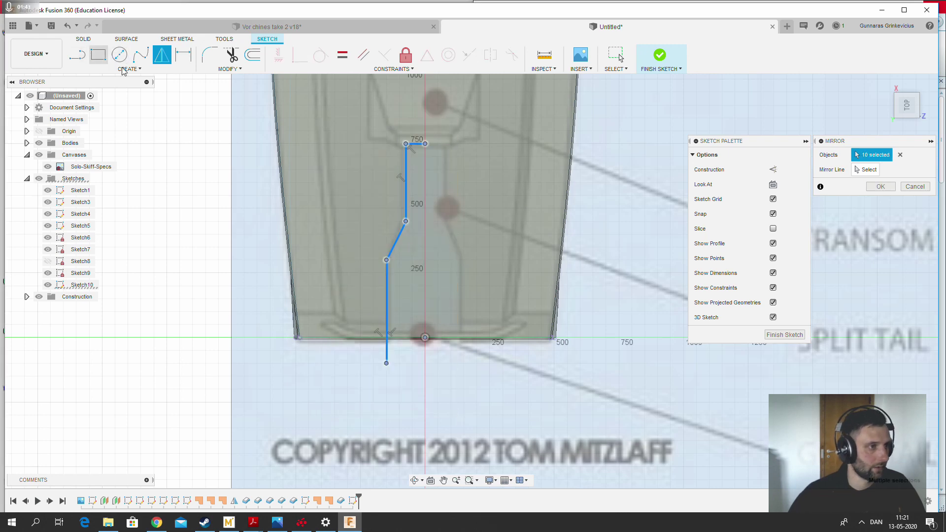
click(864, 170)
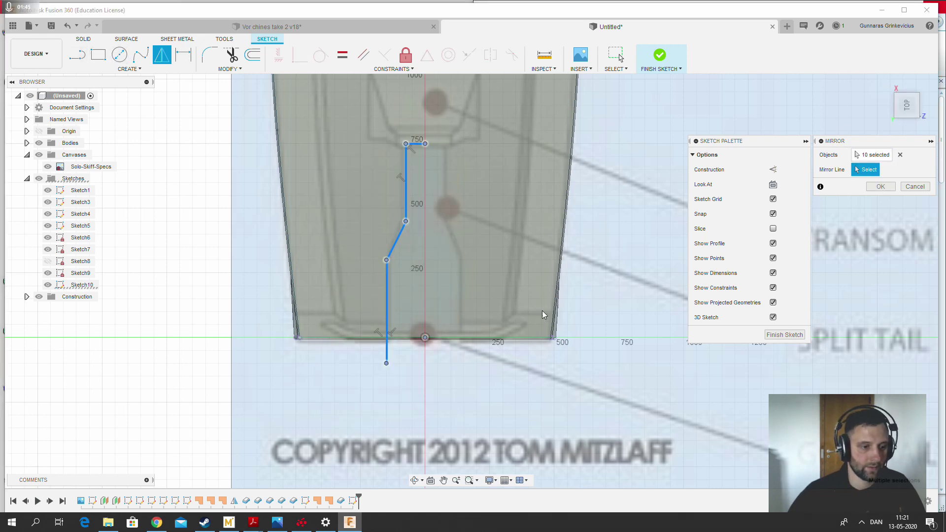
shift+middle_drag(543, 313, 441, 286)
click(39, 132)
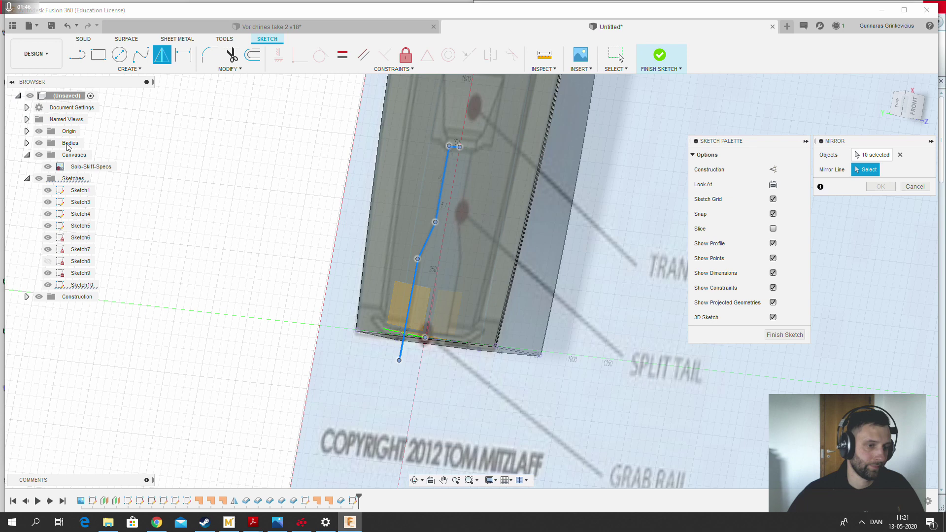
click(410, 324)
click(881, 186)
Close the split-tail outline with a line about 290 mm long between its two open ends and finish the sketch
mouse_move(510, 308)
shift+middle_down()
mouse_move(579, 322)
mouse_move(602, 347)
shift+middle_up()
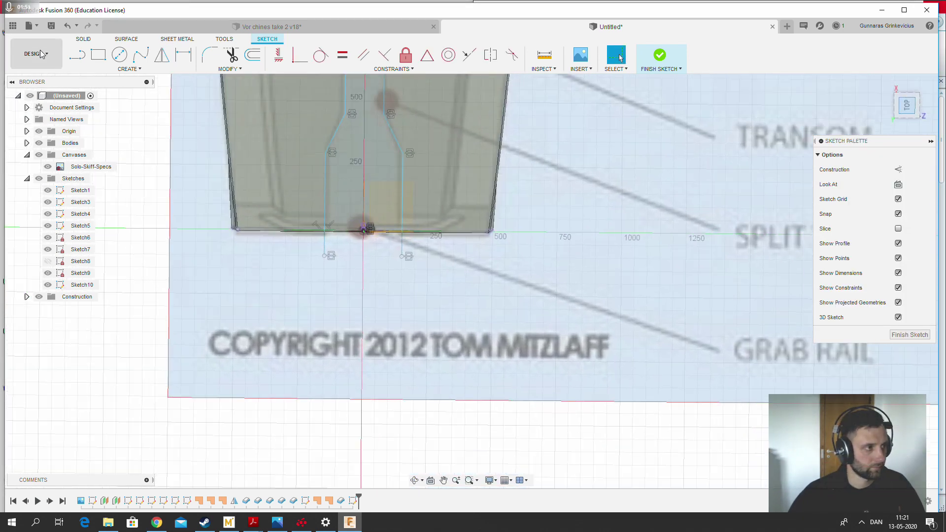
click(78, 55)
click(318, 248)
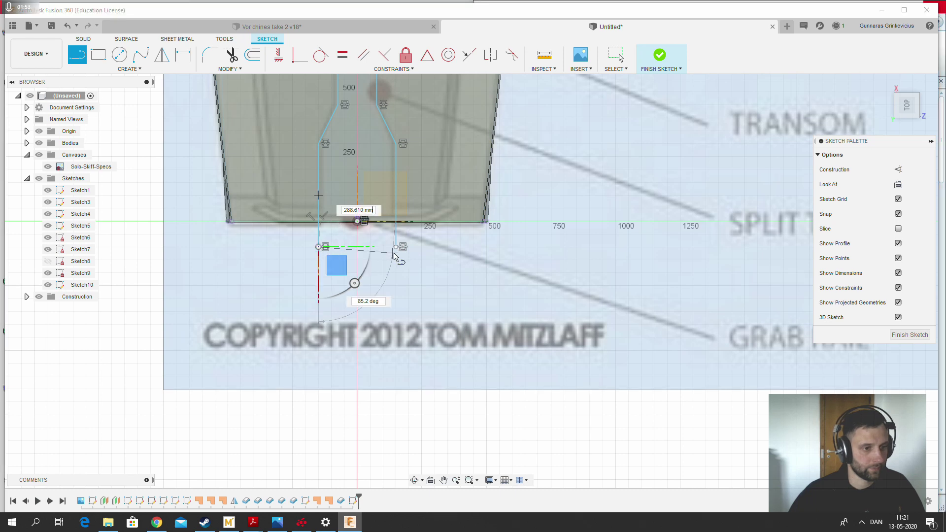
key(Return)
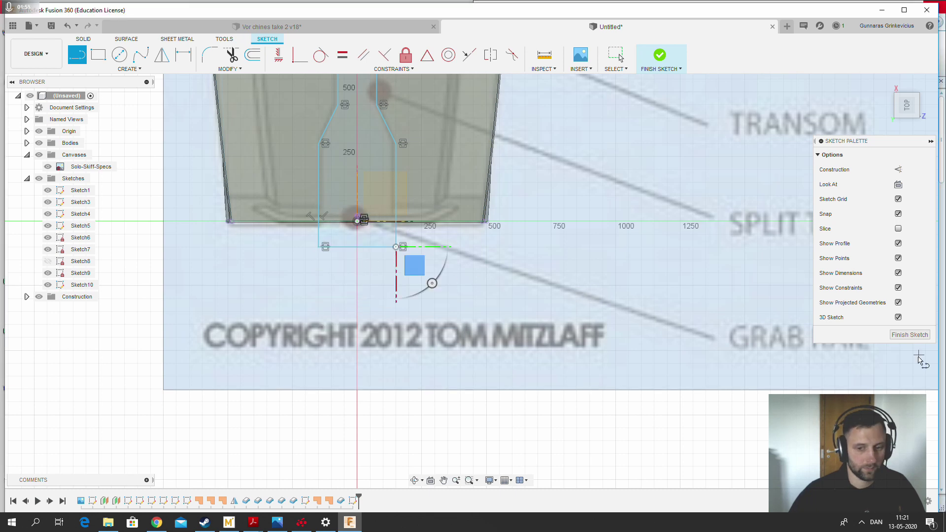
click(911, 335)
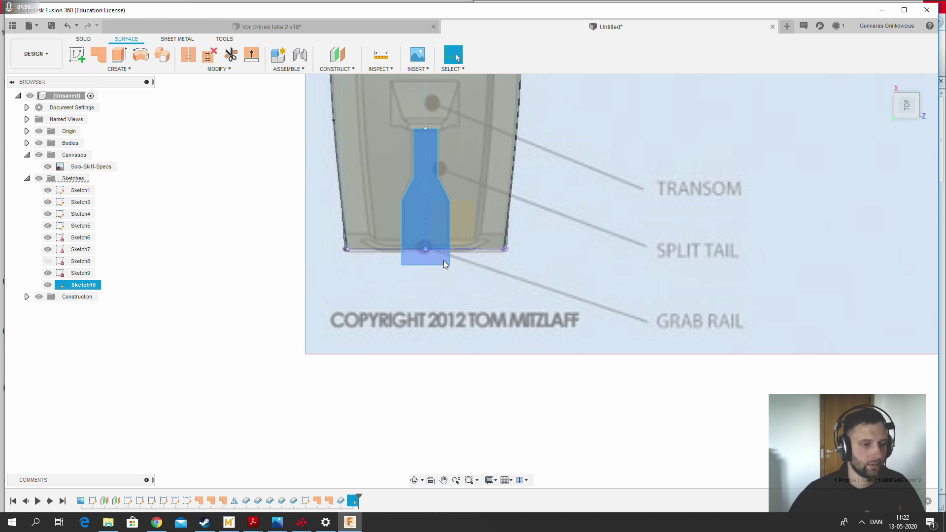
Extrude the split-tail profiles down through the hull to cut the opening at the stern
click(83, 39)
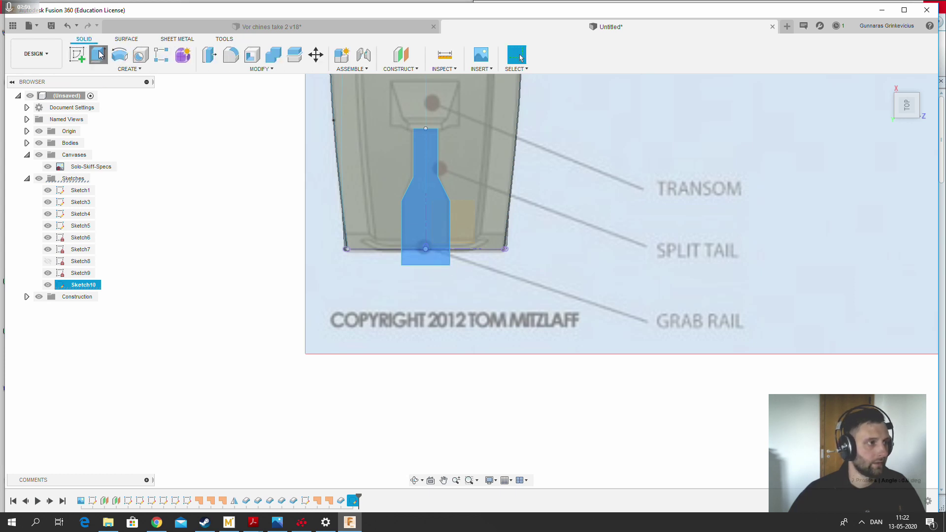
click(98, 53)
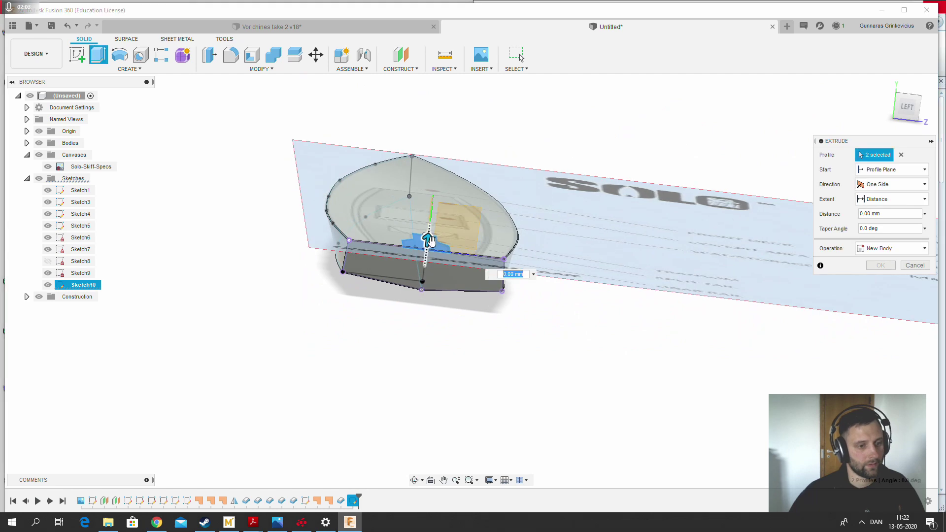
drag(430, 241, 409, 399)
click(879, 284)
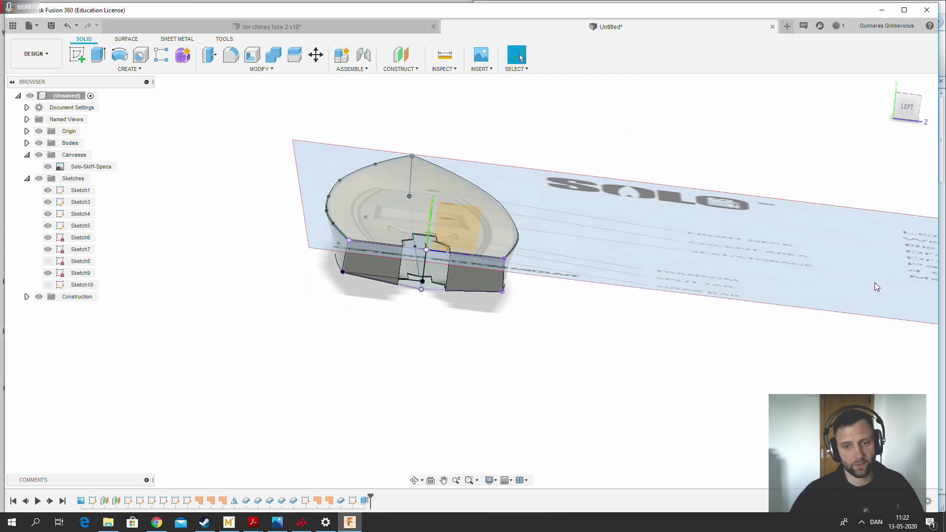
Start a new sketch on the thin deck-edge face along the inner side of the split-tail cutout
shift+middle_drag(462, 325, 511, 353)
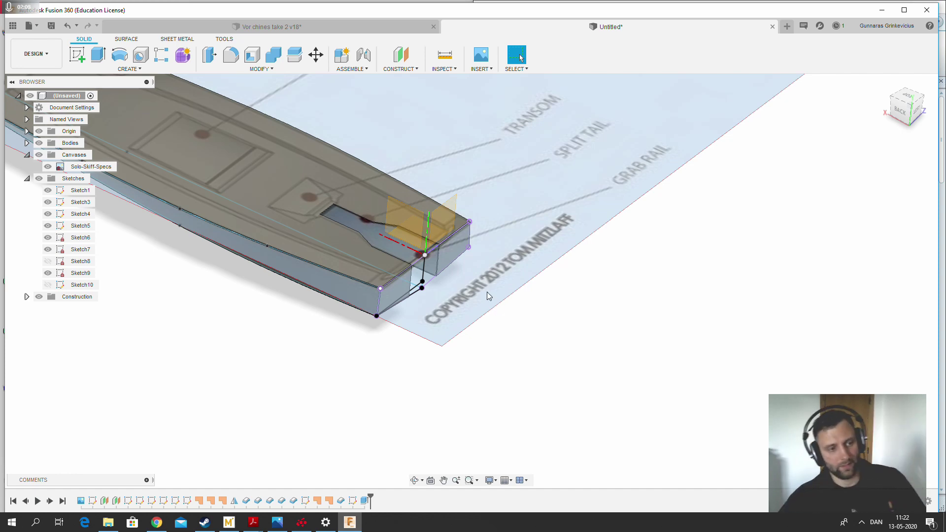
shift+middle_drag(501, 290, 484, 277)
scroll(485, 276, up, 3)
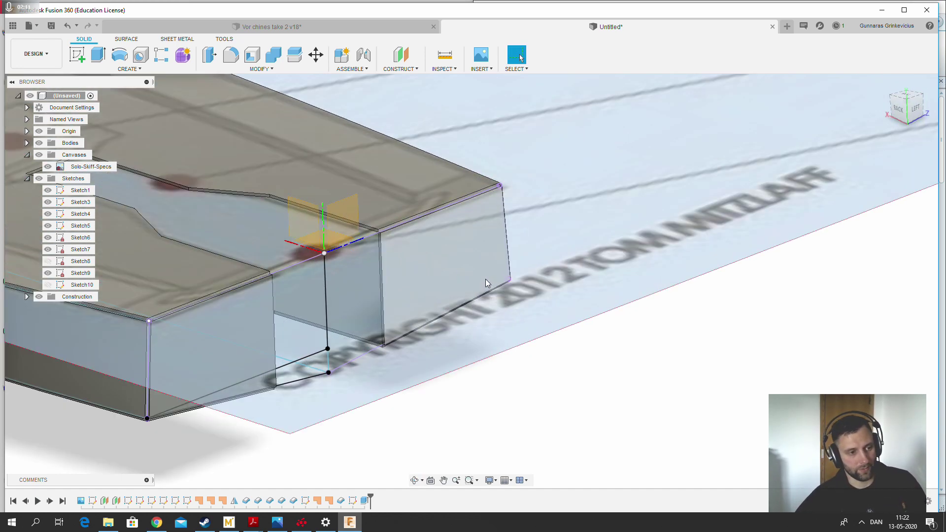
scroll(372, 230, up, 2)
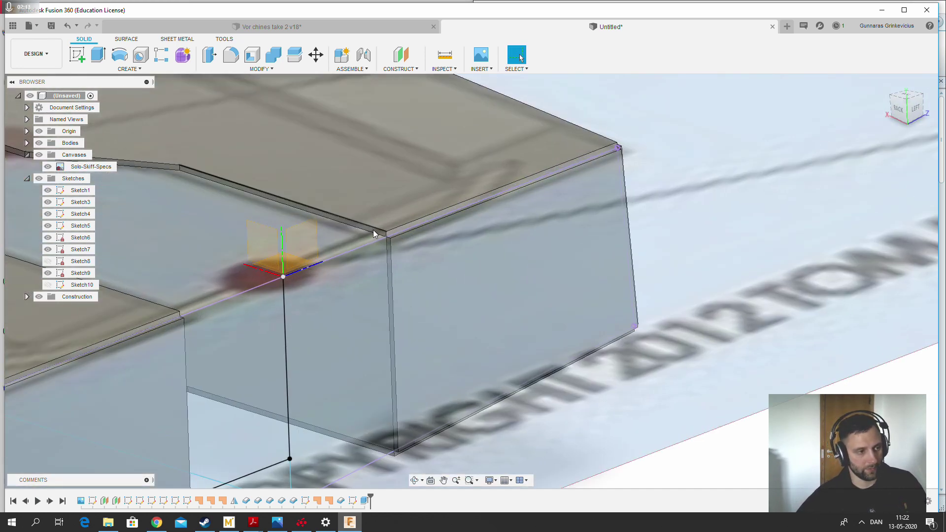
scroll(374, 230, up, 2)
right_click(364, 228)
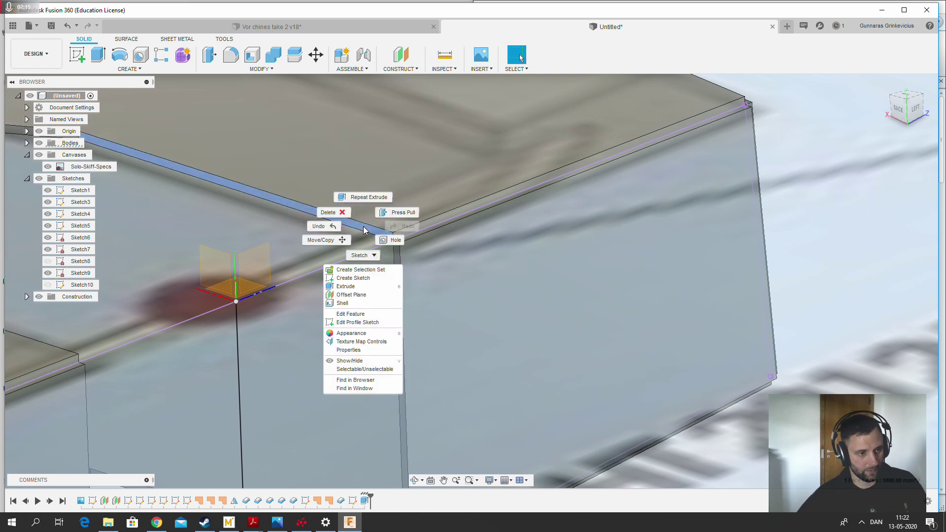
click(365, 274)
scroll(541, 290, down, 4)
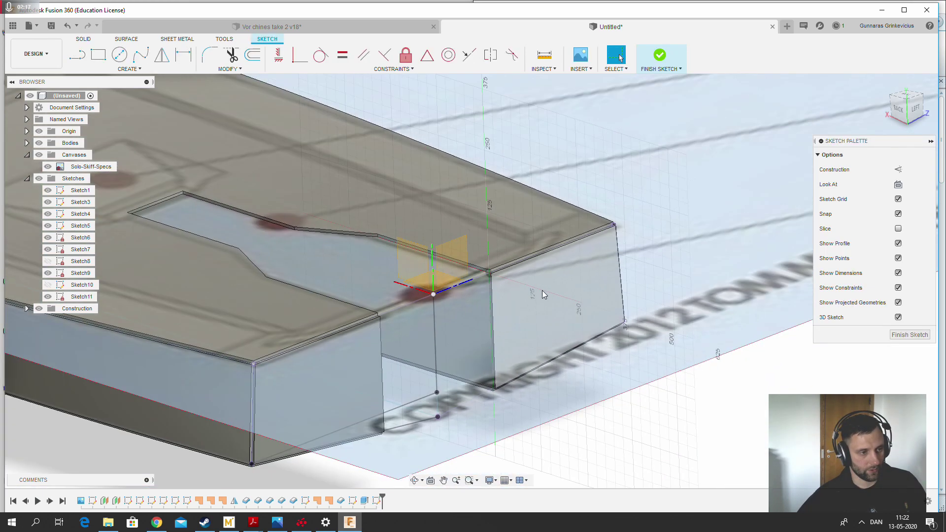
click(127, 69)
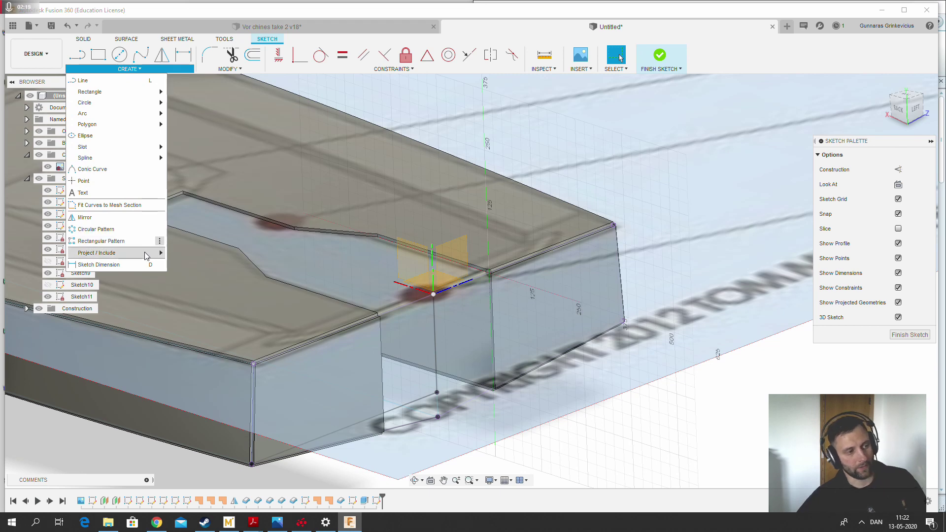
mouse_move(144, 252)
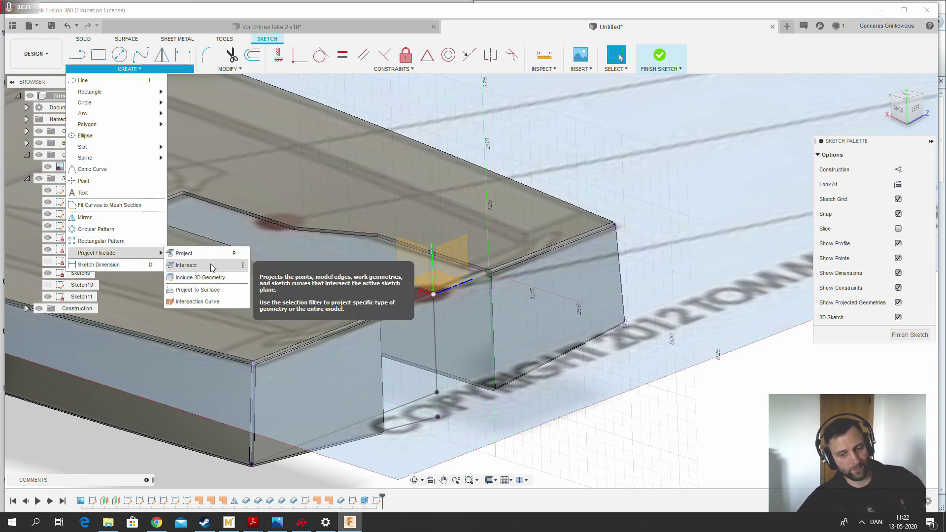
click(198, 253)
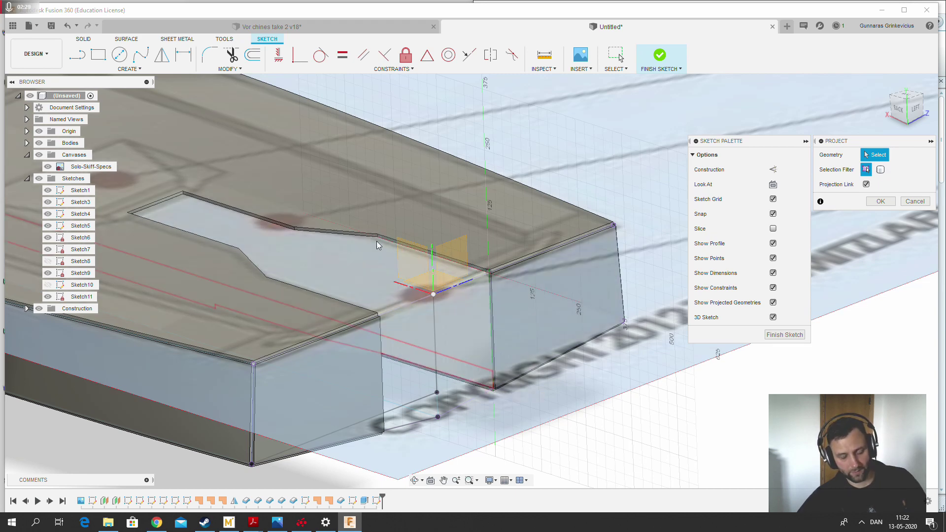
scroll(502, 280, down, 2)
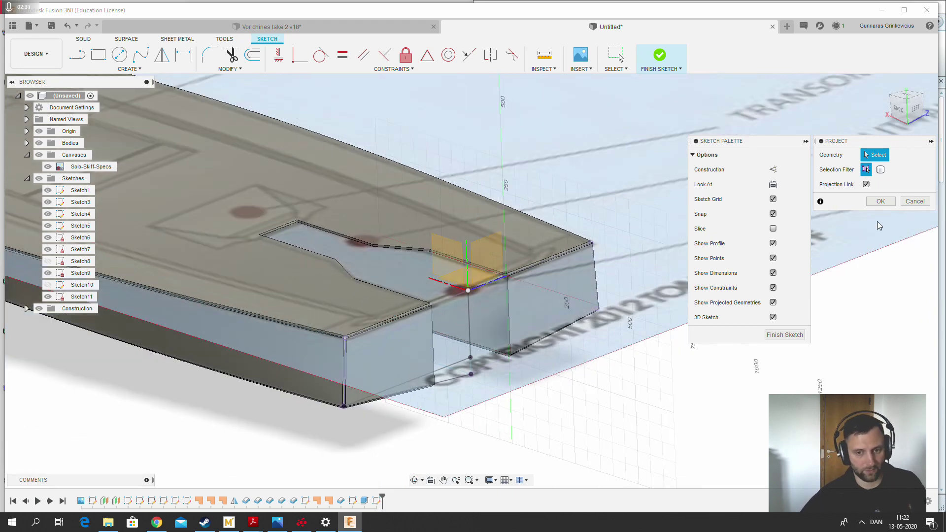
click(893, 203)
Finish the sketch on the cutout's deck-edge face
shift+middle_drag(740, 308, 719, 309)
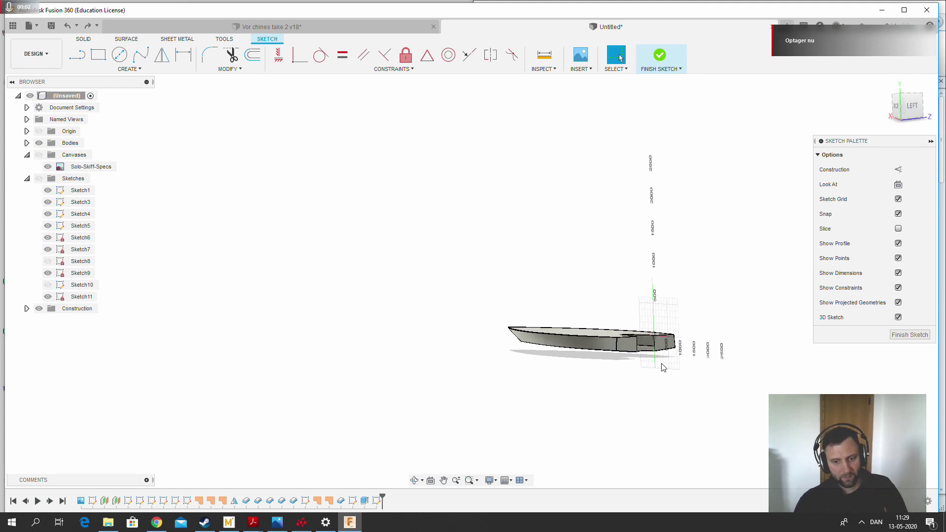
scroll(663, 367, up, 5)
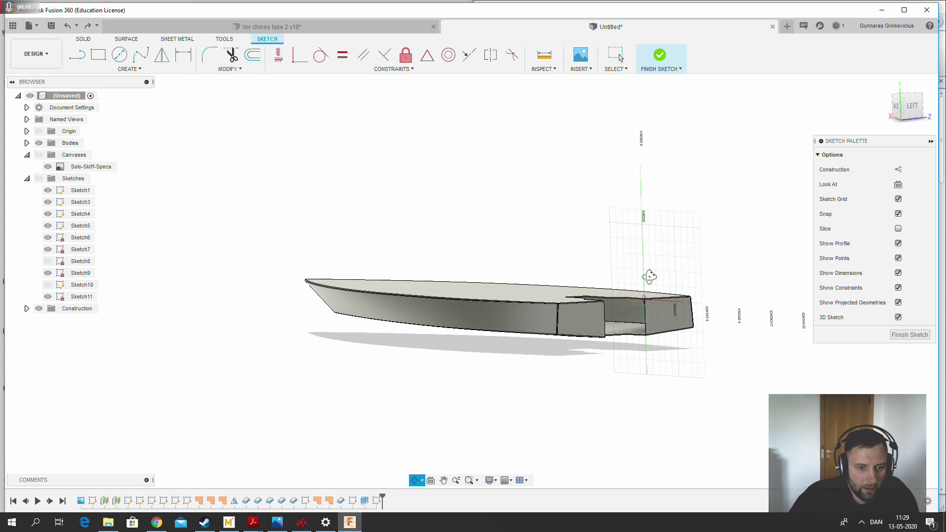
shift+middle_drag(650, 280, 664, 294)
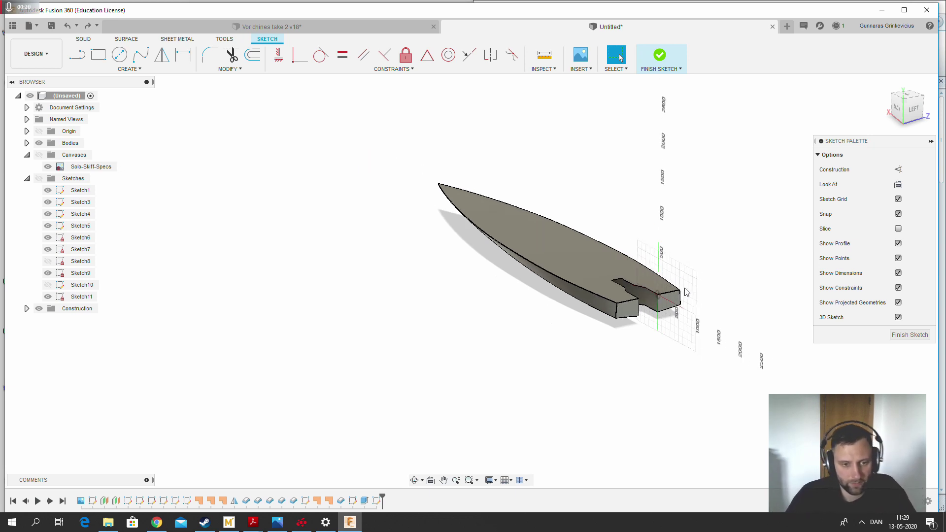
scroll(682, 291, up, 3)
shift+middle_drag(700, 274, 686, 264)
scroll(658, 318, up, 3)
scroll(679, 324, down, 2)
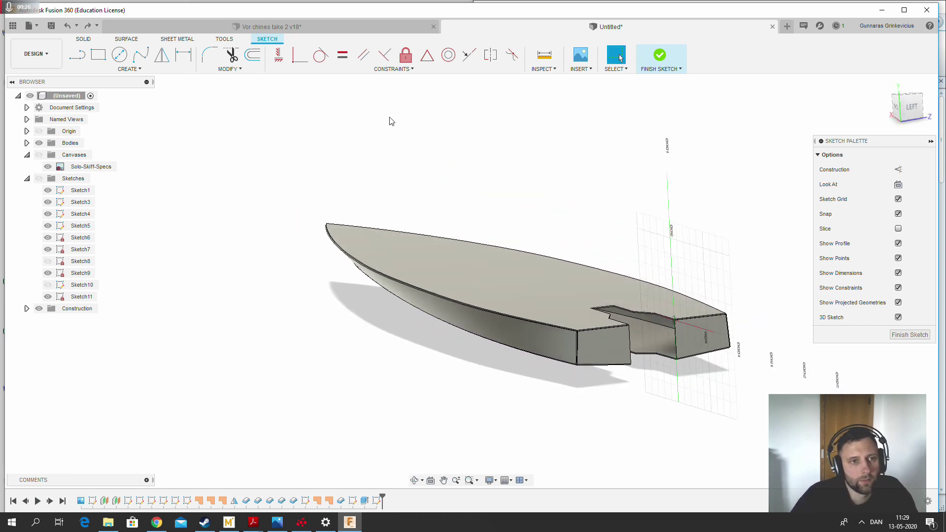
click(660, 55)
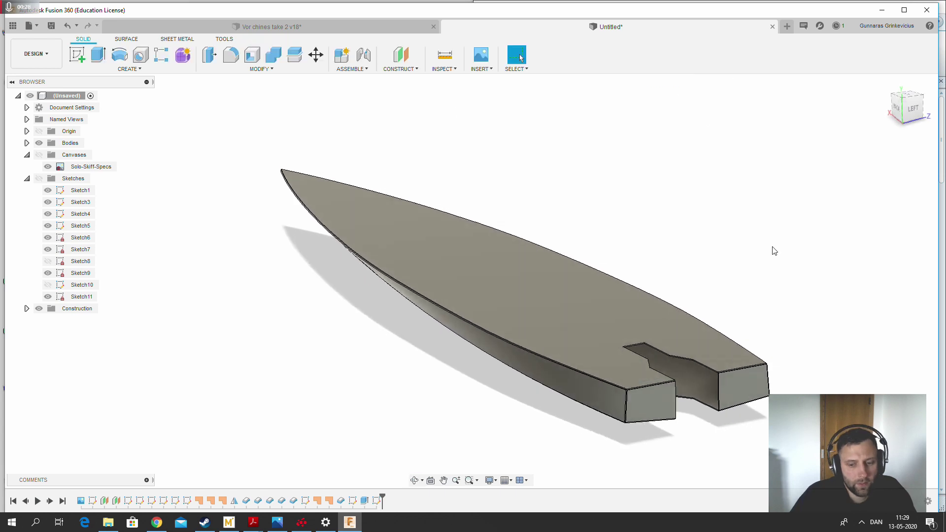
scroll(774, 251, down, 2)
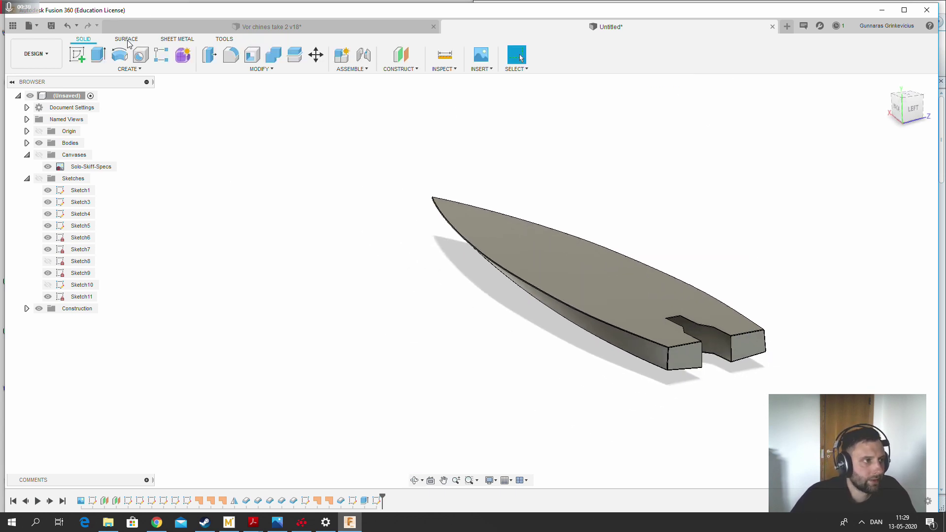
click(133, 70)
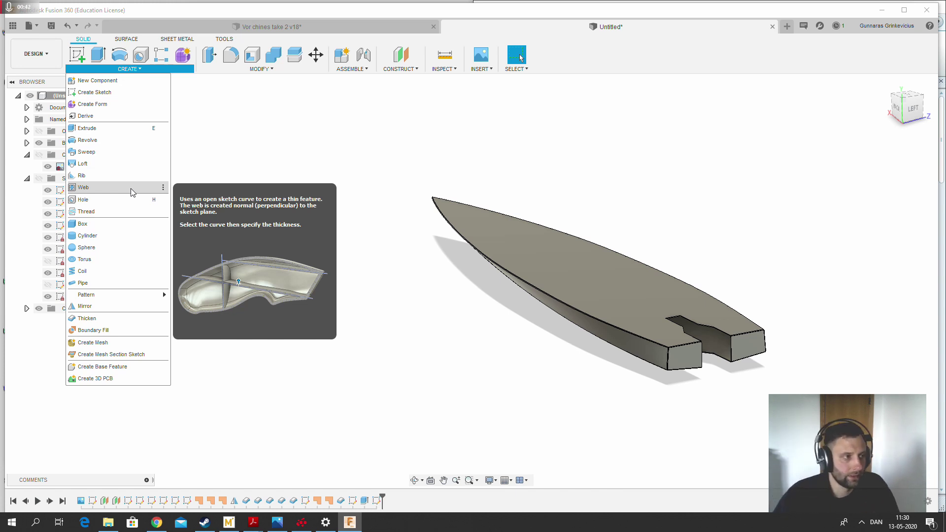
click(368, 205)
scroll(389, 268, down, 1)
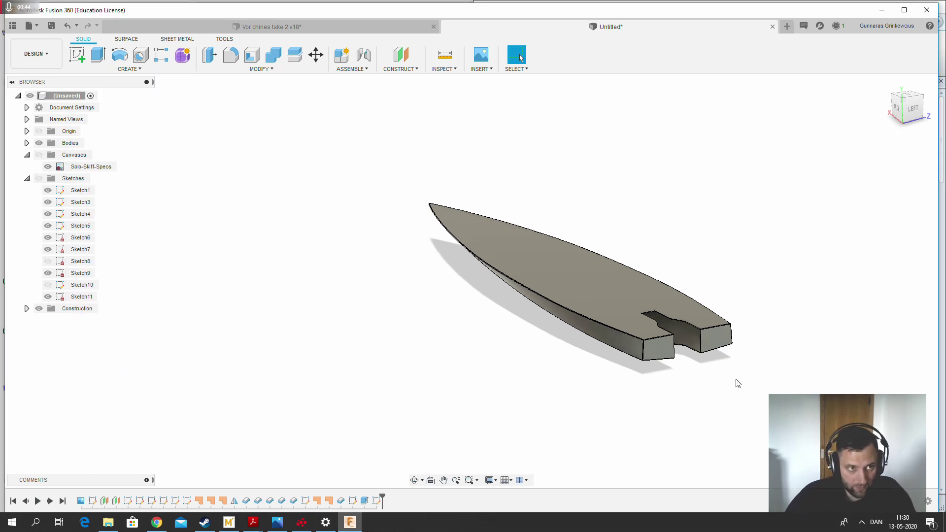
Begin an offset plane from the transverse origin plane at the transom, placed 1500 mm towards the bow
click(397, 60)
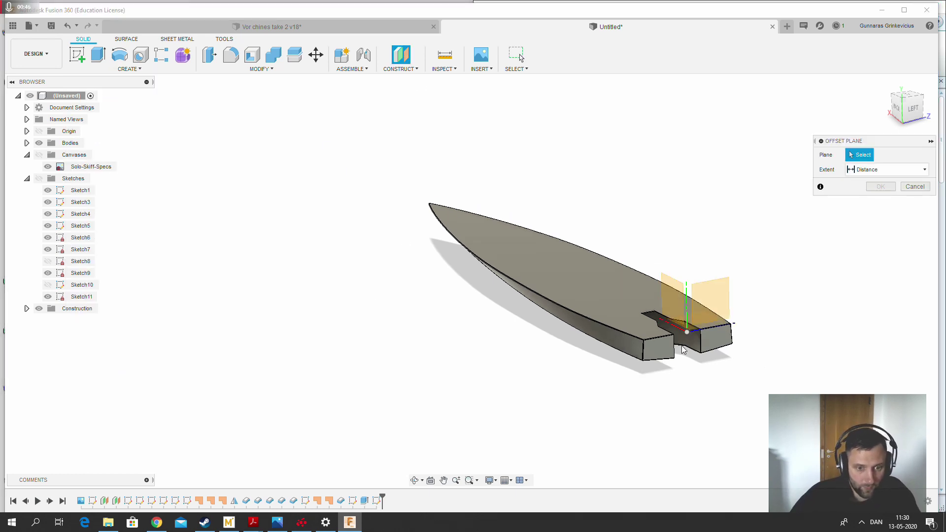
click(909, 105)
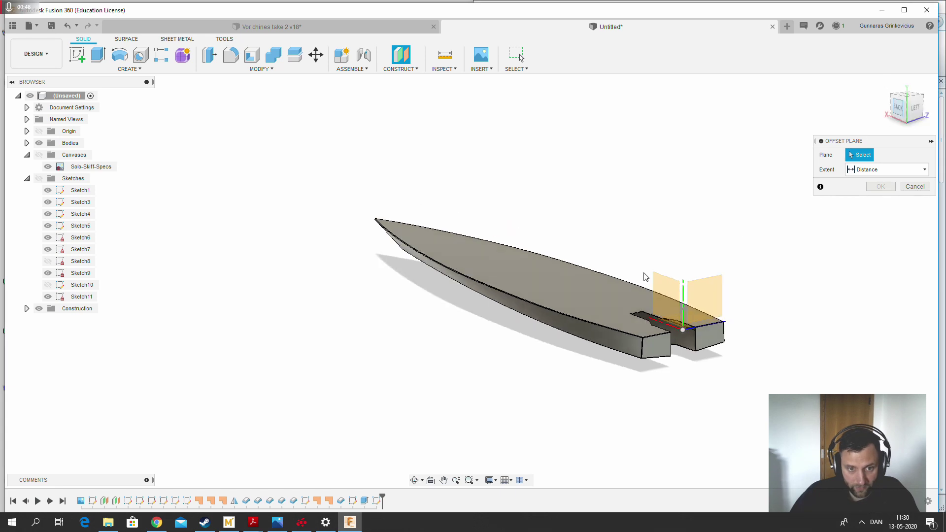
shift+middle_drag(546, 354, 490, 377)
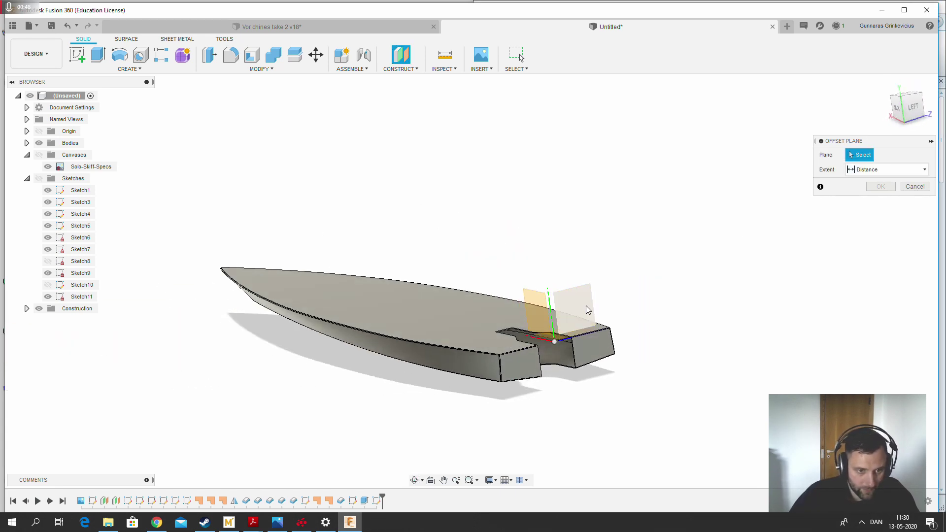
click(586, 306)
shift+middle_drag(581, 388, 612, 390)
drag(647, 345, 482, 329)
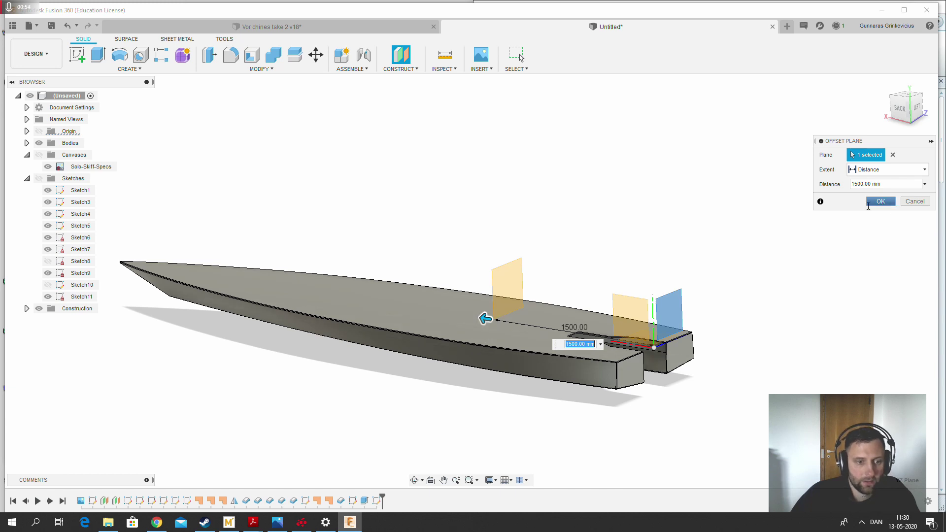
Move the offset plane back to 760 mm, just forward of the split-tail cutout's inner end, and create it
shift+middle_drag(625, 252, 712, 389)
scroll(711, 389, up, 3)
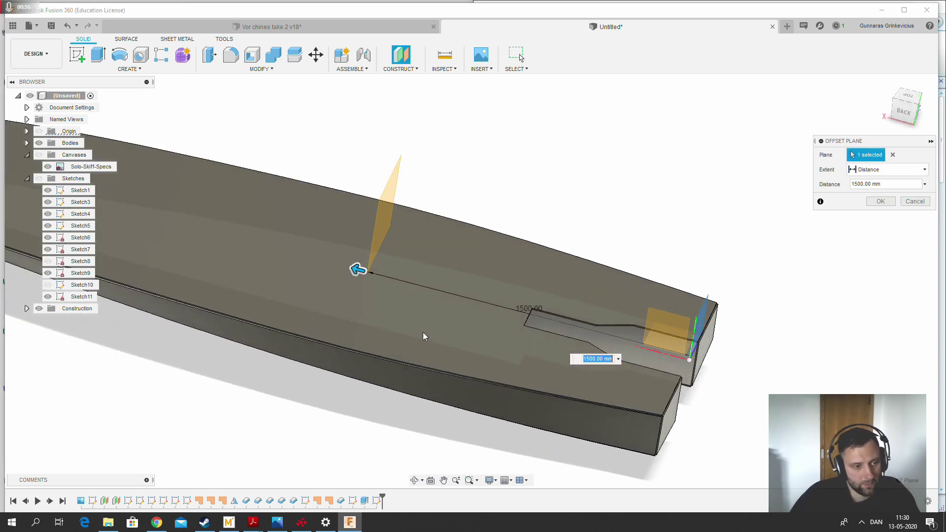
drag(355, 270, 515, 317)
scroll(526, 322, up, 5)
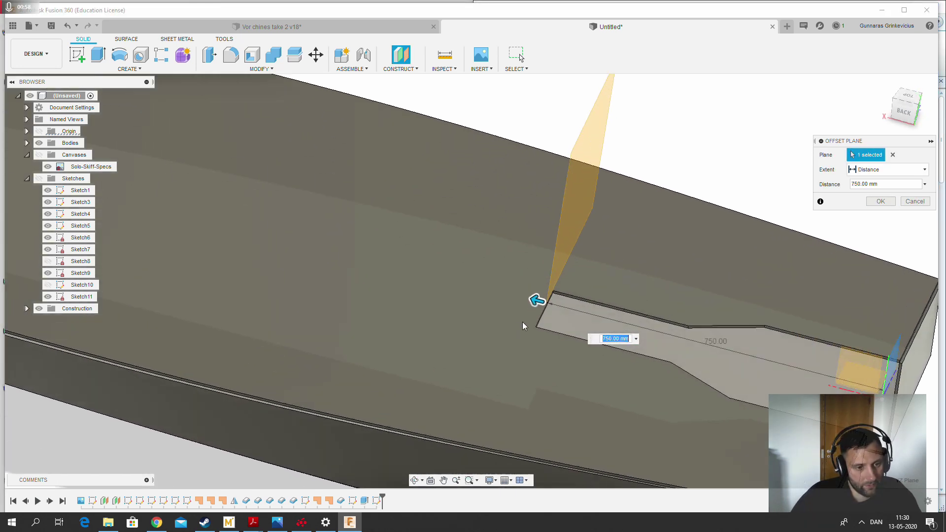
shift+middle_drag(593, 327, 623, 300)
scroll(623, 300, down, 2)
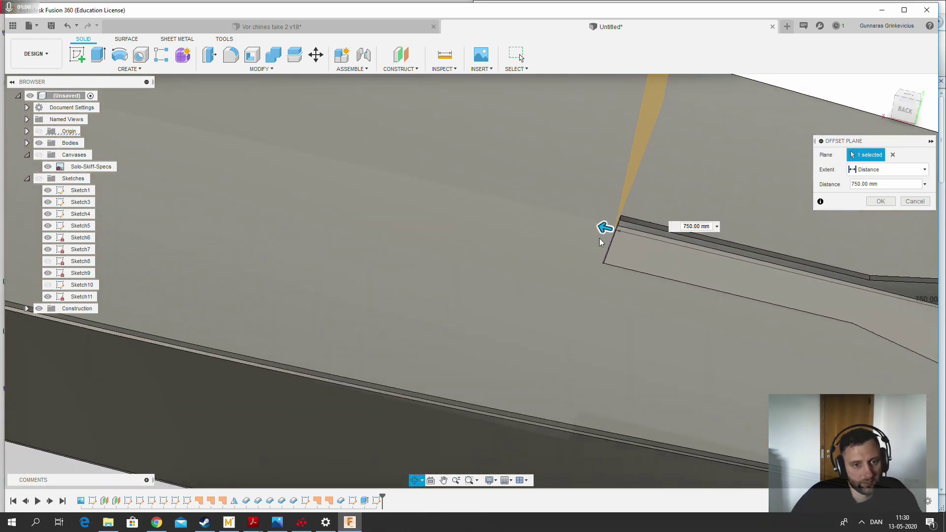
drag(603, 228, 598, 219)
scroll(524, 320, down, 4)
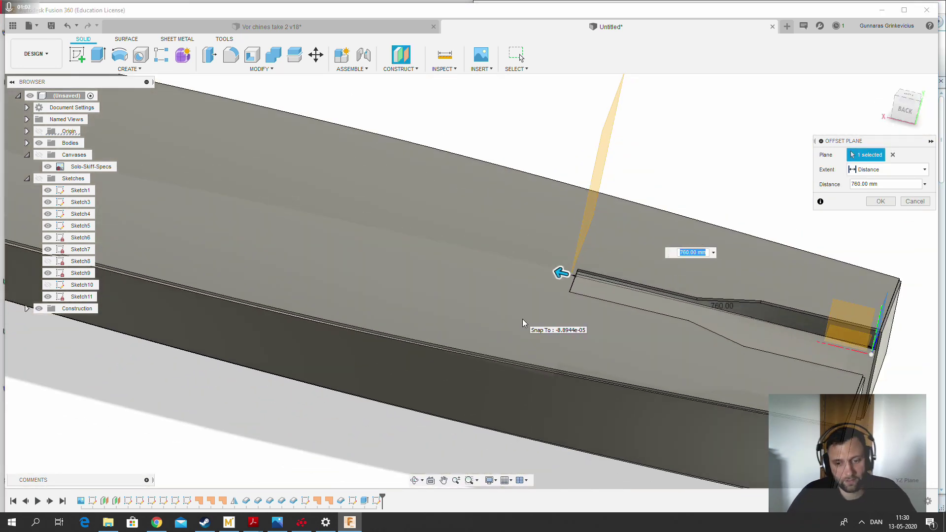
scroll(525, 322, down, 2)
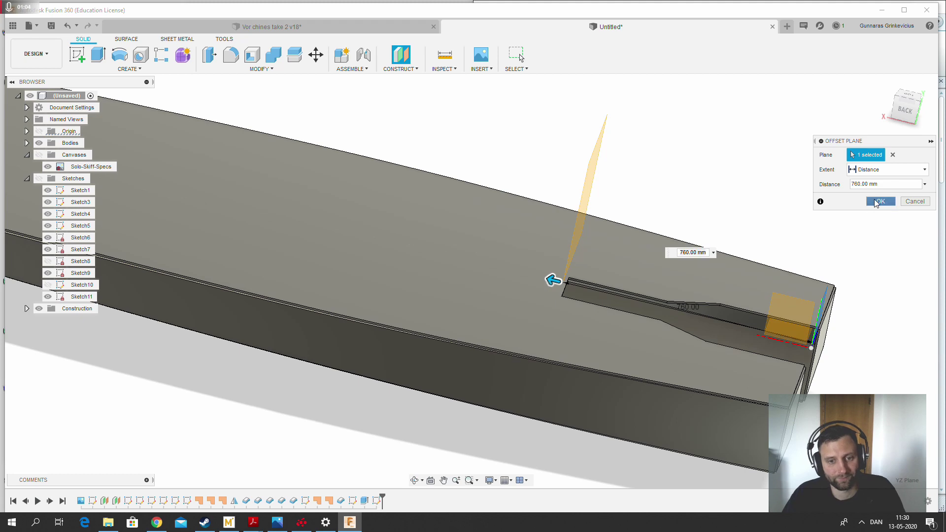
click(879, 202)
Create a section analysis of the hull on the new offset plane in front of the cutout
shift+middle_drag(876, 202, 566, 131)
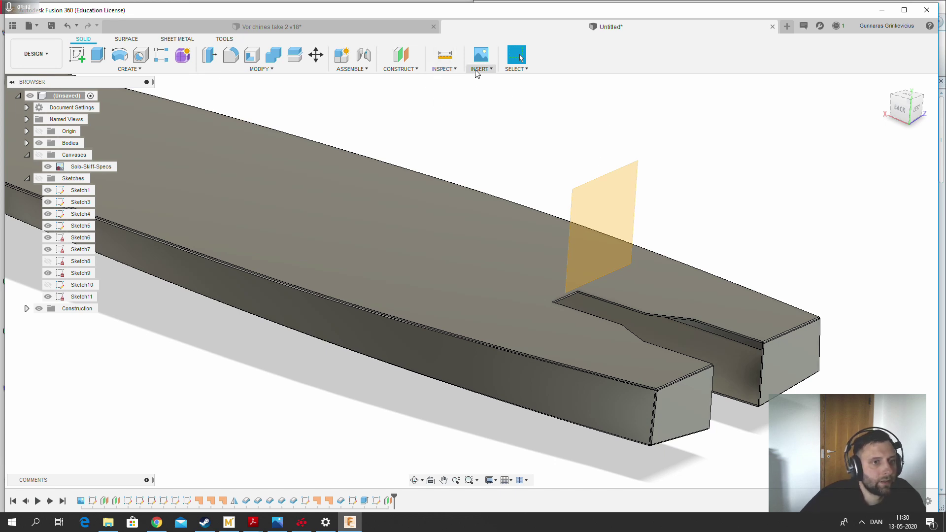
click(452, 69)
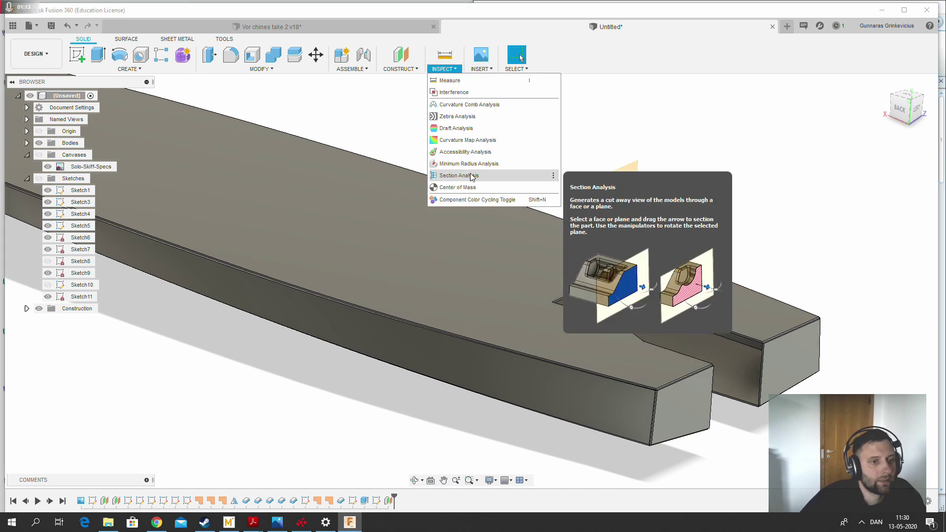
click(469, 175)
click(602, 209)
click(881, 246)
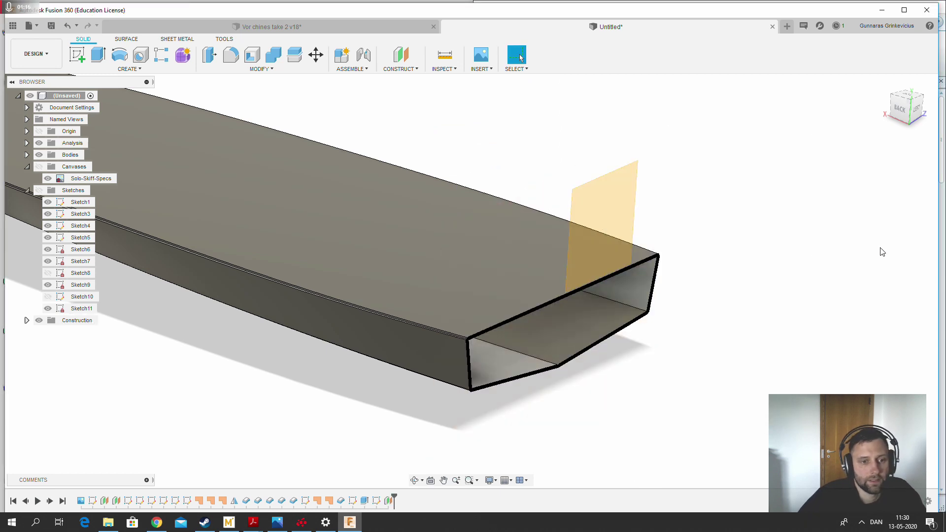
Expand the analysis group and toggle its visibility to compare the sectioned hull with the complete stern
shift+middle_drag(725, 330, 595, 321)
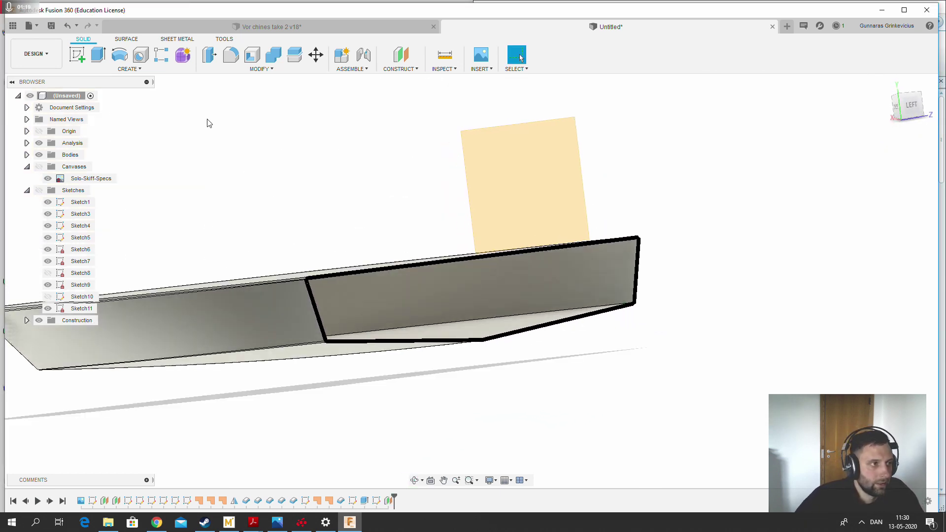
click(27, 143)
click(39, 144)
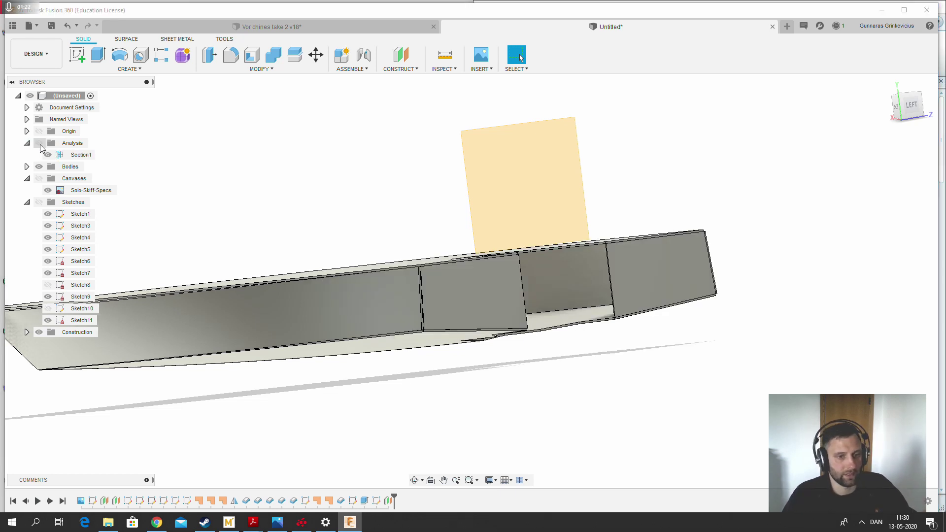
click(40, 143)
click(40, 144)
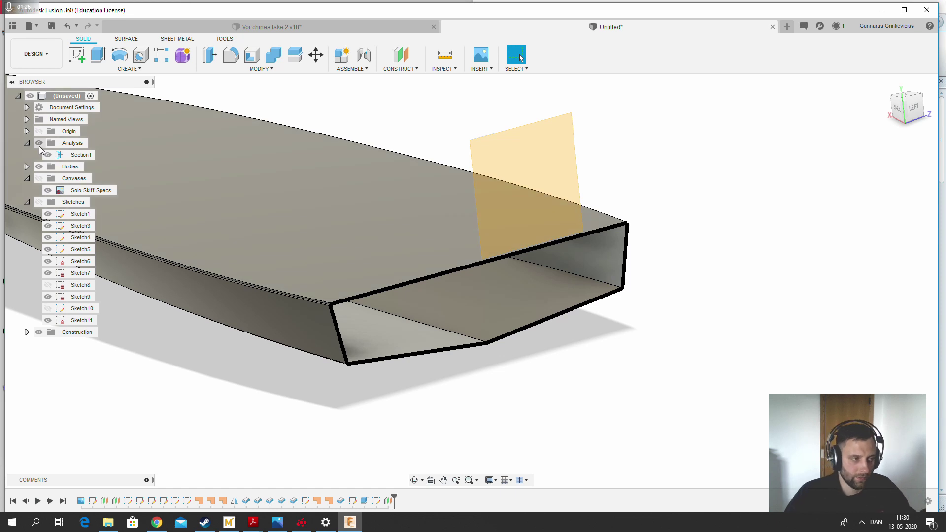
Start a new sketch on the offset plane in front of the split-tail cutout
click(38, 144)
click(39, 143)
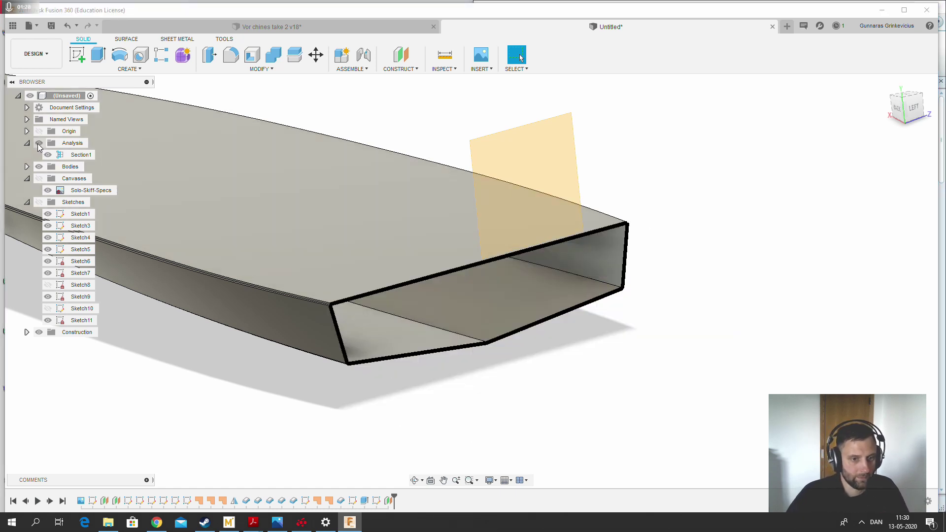
scroll(286, 180, up, 4)
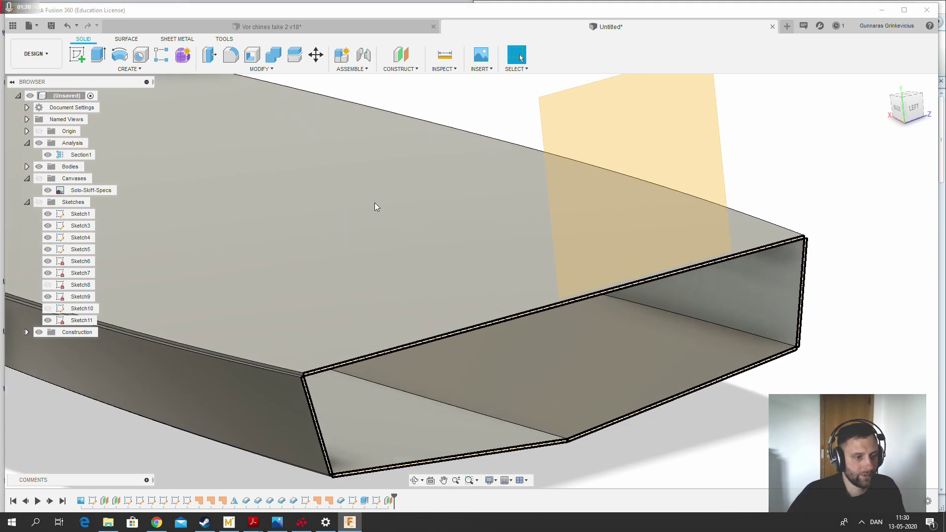
right_click(590, 139)
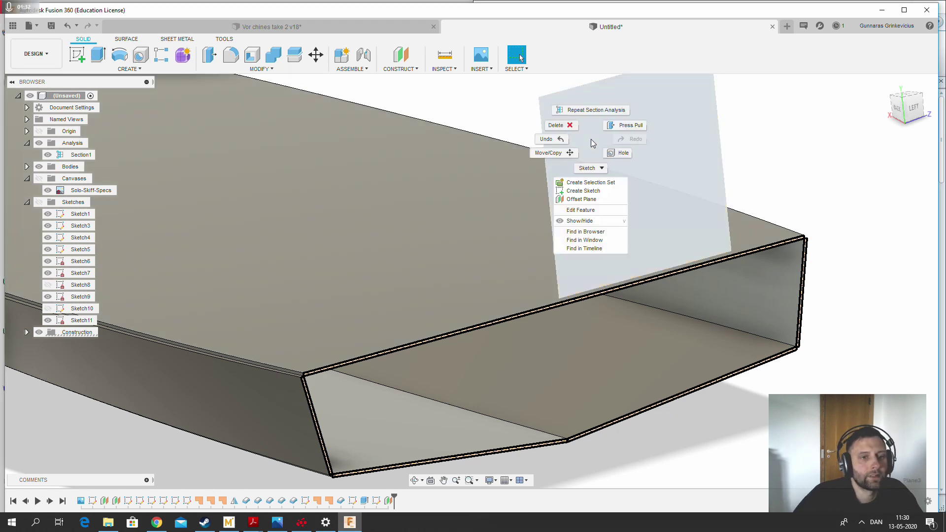
click(592, 193)
scroll(372, 229, down, 1)
scroll(321, 395, up, 5)
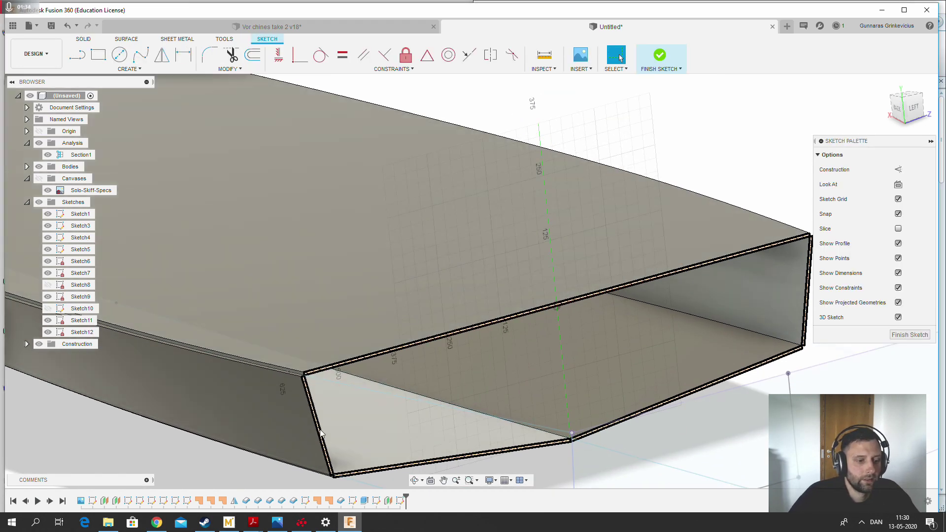
scroll(355, 430, down, 4)
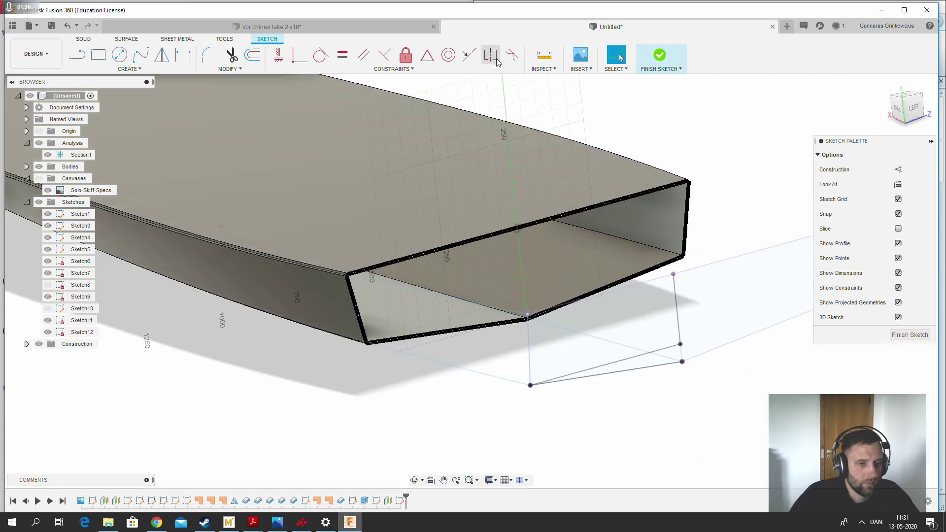
click(129, 69)
mouse_move(148, 254)
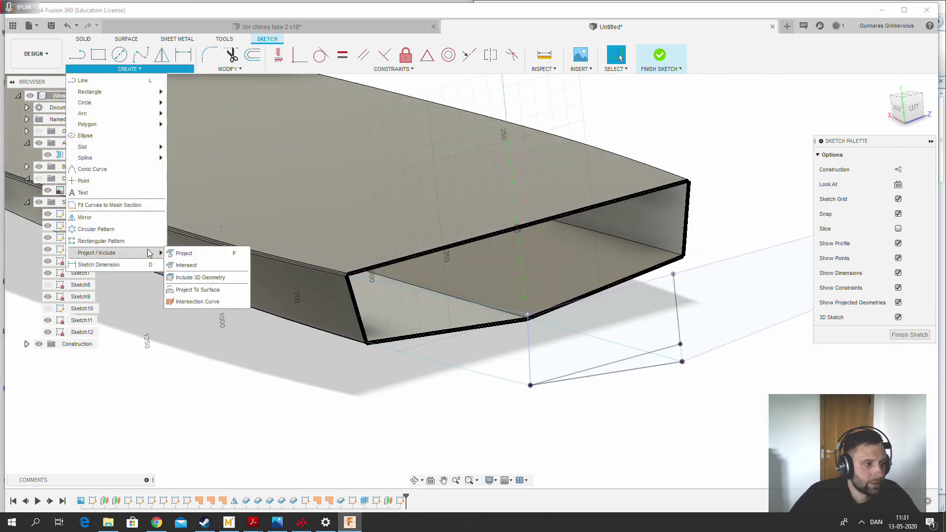
click(202, 254)
scroll(410, 270, up, 5)
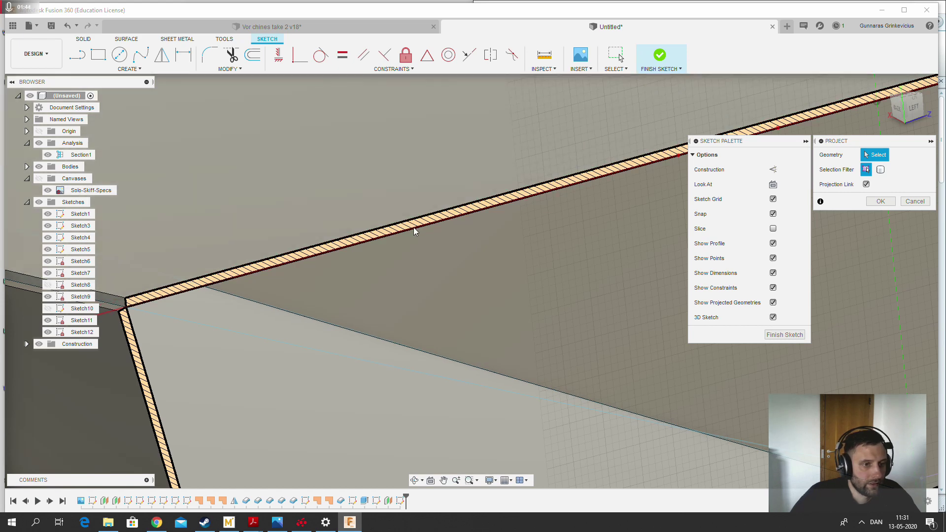
click(413, 227)
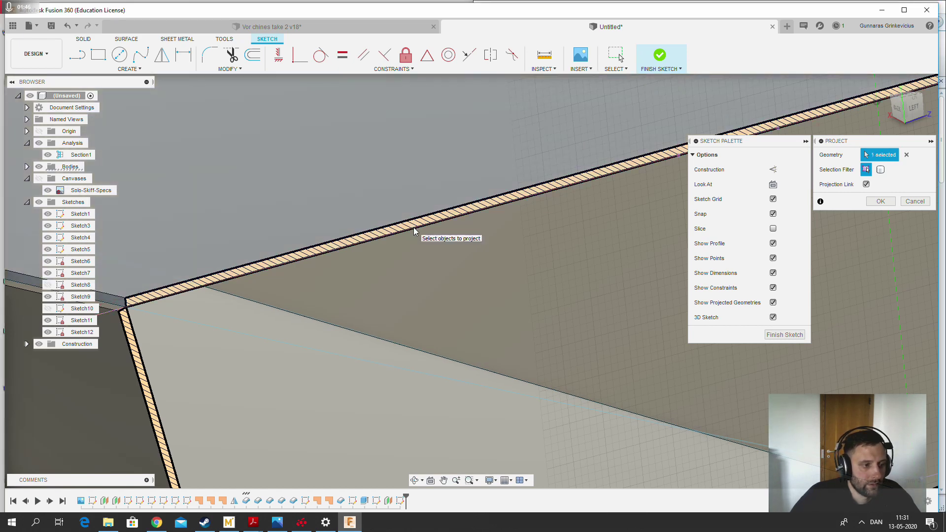
scroll(259, 295, down, 5)
scroll(264, 299, up, 5)
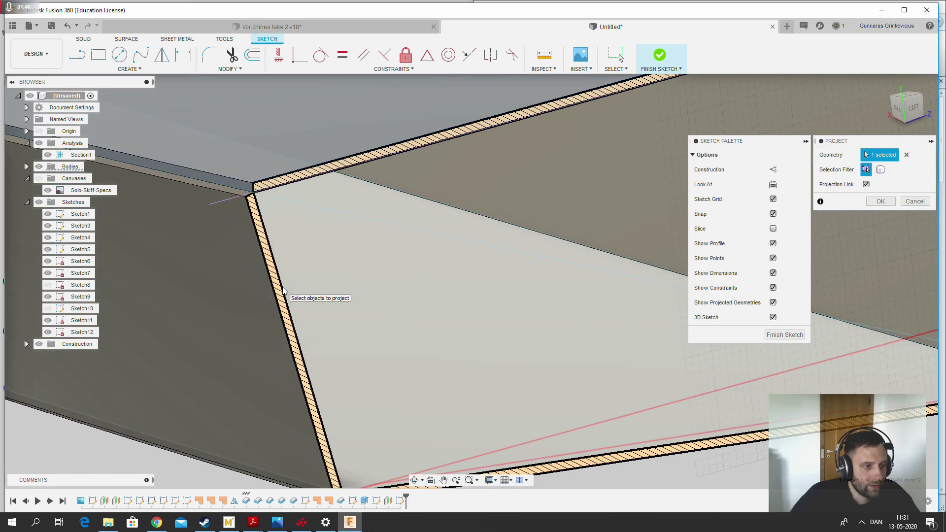
scroll(221, 262, down, 3)
shift+middle_drag(220, 261, 406, 318)
scroll(382, 354, up, 4)
scroll(378, 350, up, 3)
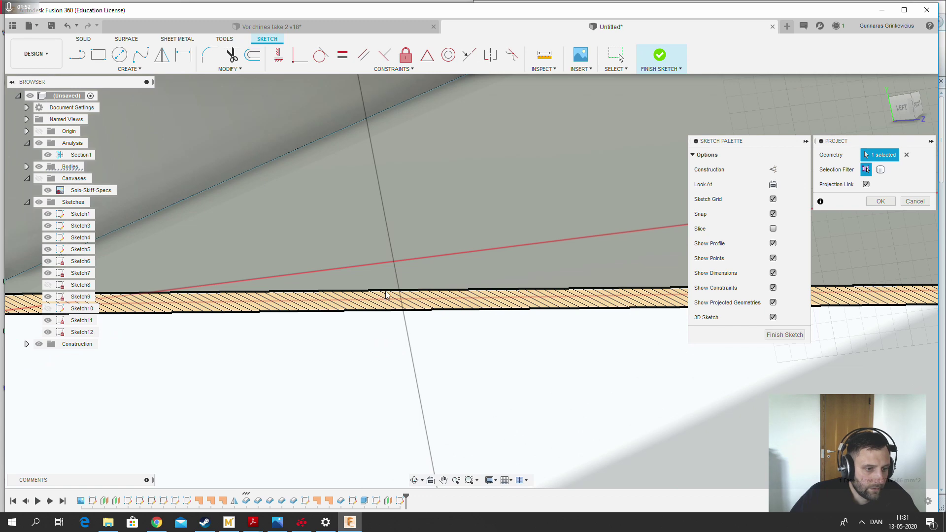
scroll(386, 296, up, 3)
scroll(324, 365, down, 6)
scroll(324, 365, down, 5)
scroll(502, 344, up, 5)
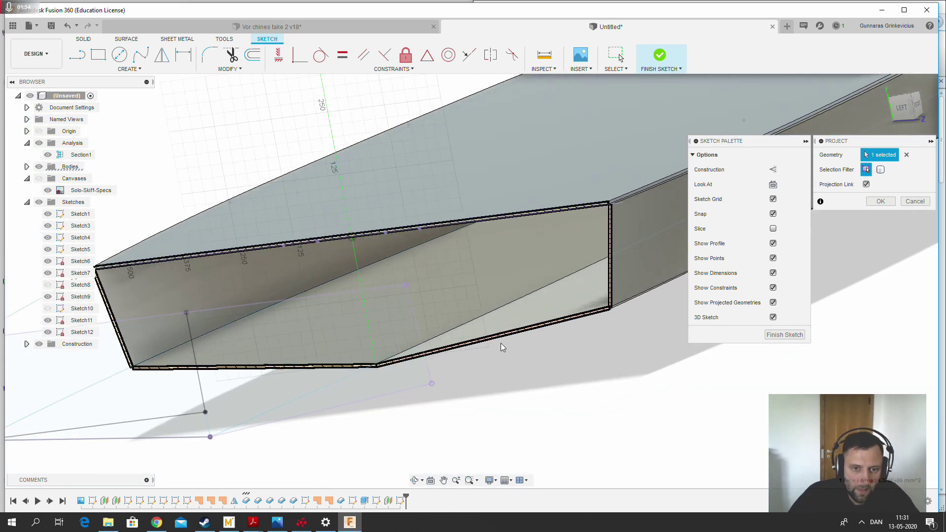
shift+middle_drag(508, 352, 506, 359)
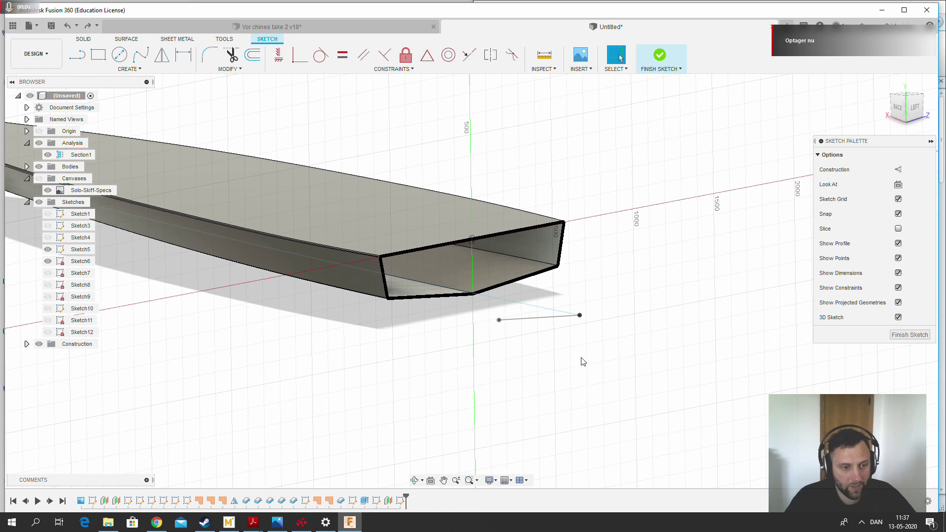
Make Sketch12 visible and toggle the hull bodies off and on to check the new sketch's contents
shift+middle_drag(584, 362, 559, 361)
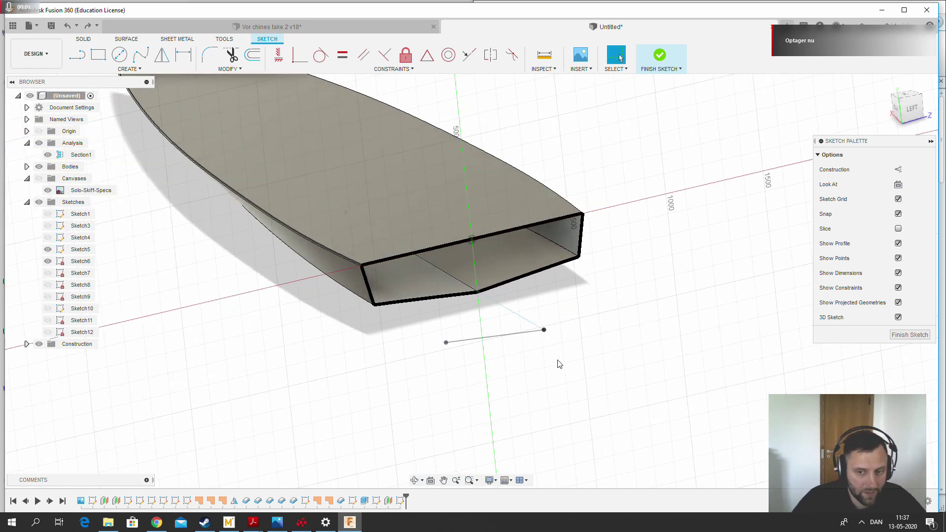
scroll(492, 302, up, 3)
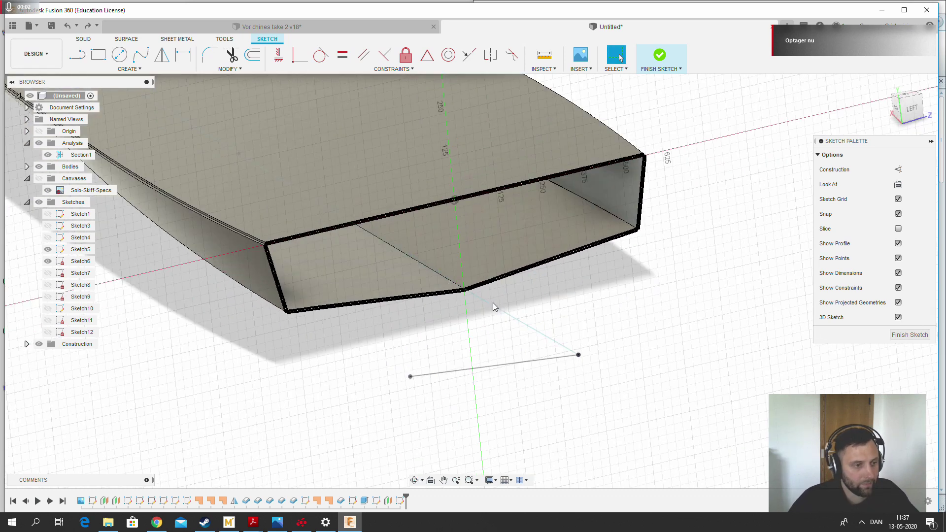
click(39, 166)
click(39, 167)
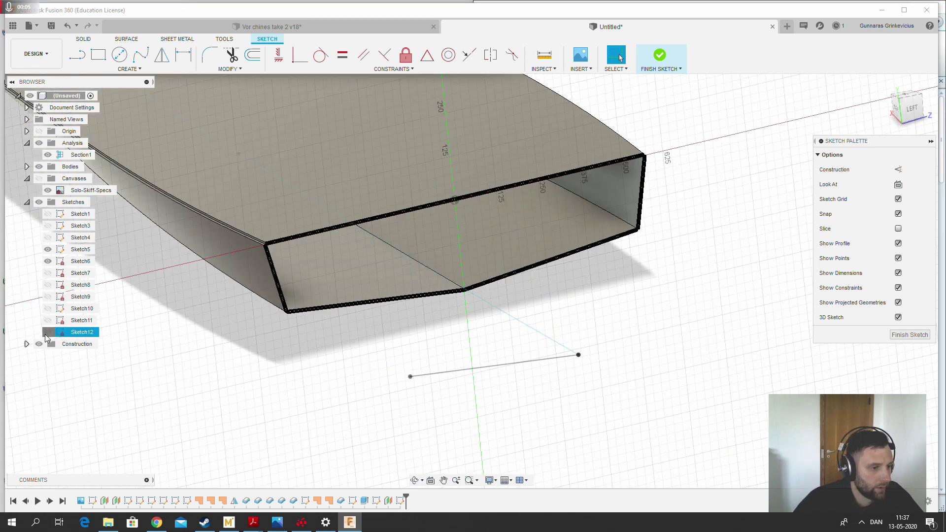
click(39, 167)
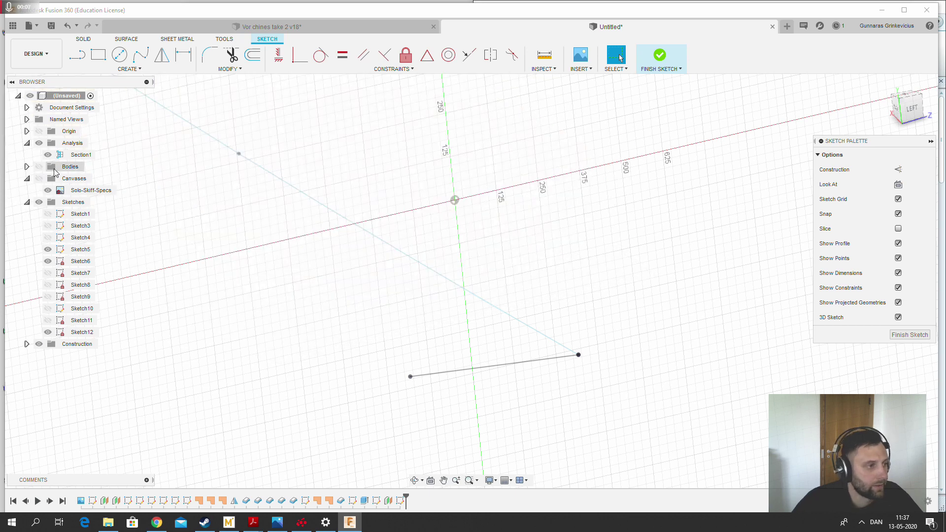
click(39, 167)
Intersect the five hull panel bodies with the sketch plane using the Bodies selection filter
click(139, 69)
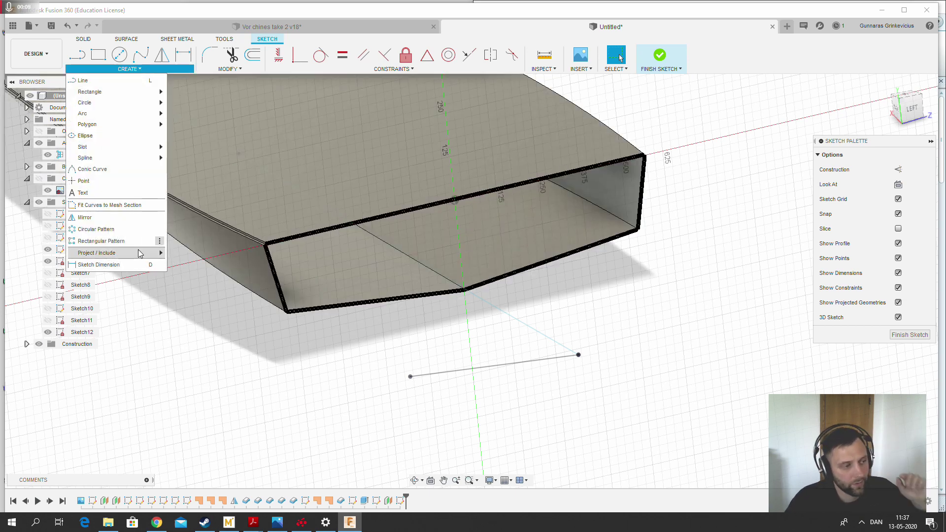
mouse_move(141, 253)
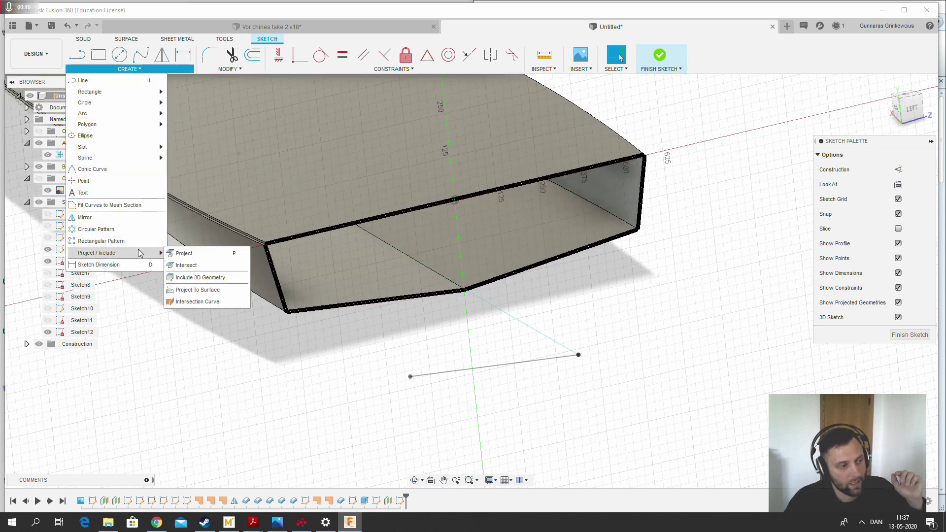
click(197, 266)
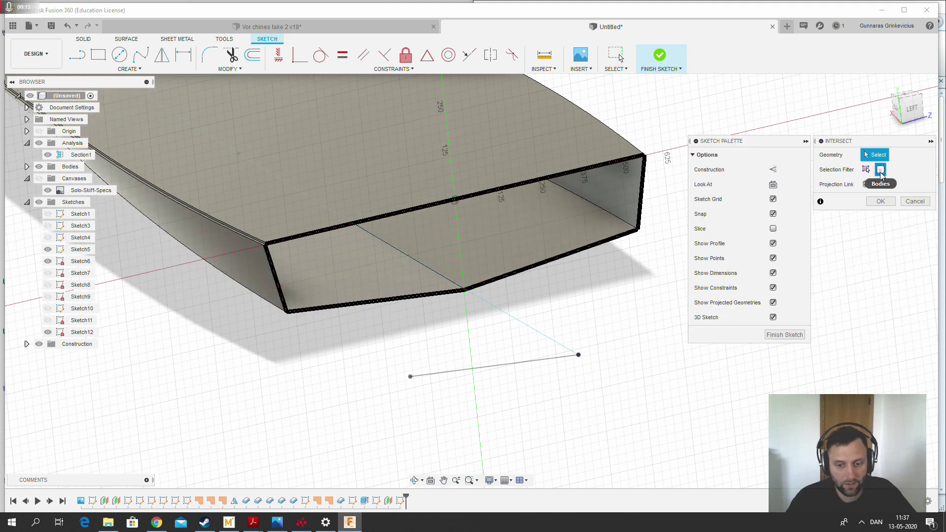
click(536, 249)
shift+middle_drag(536, 249, 406, 185)
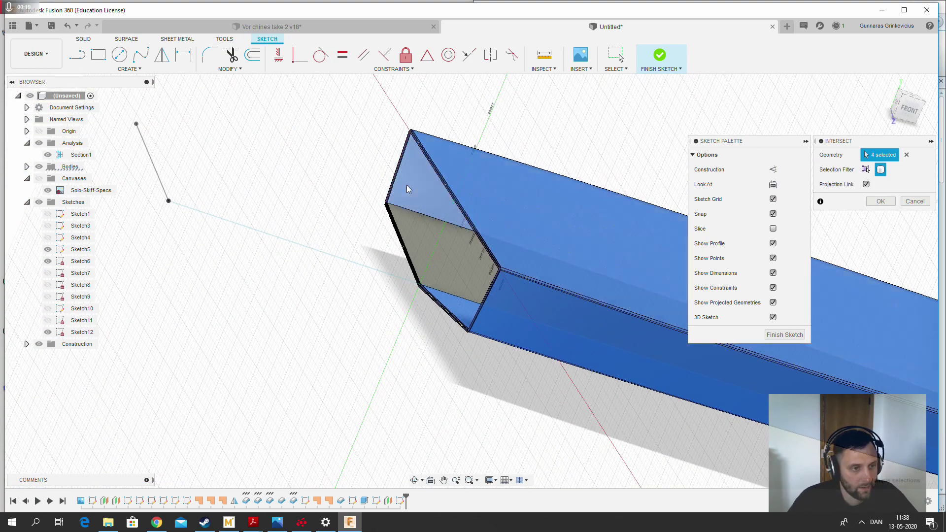
click(406, 185)
click(412, 242)
shift+middle_drag(356, 281, 641, 232)
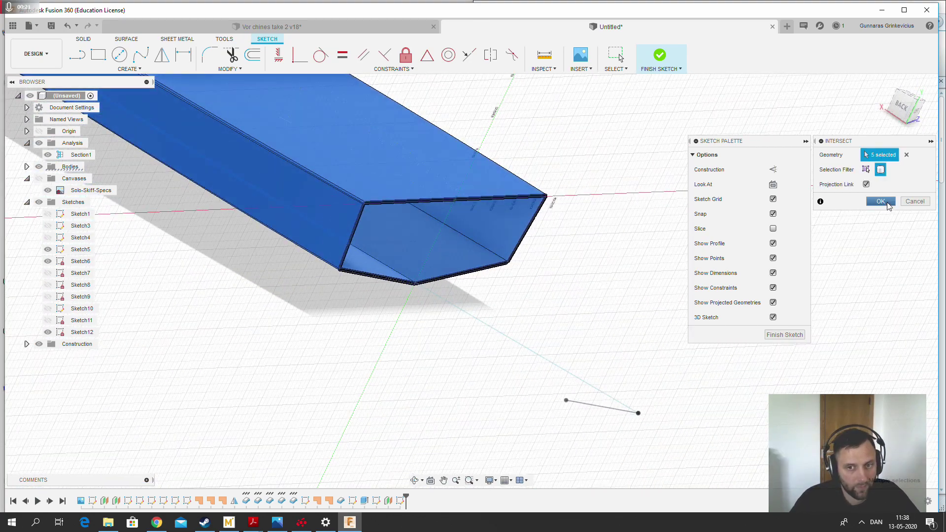
click(887, 206)
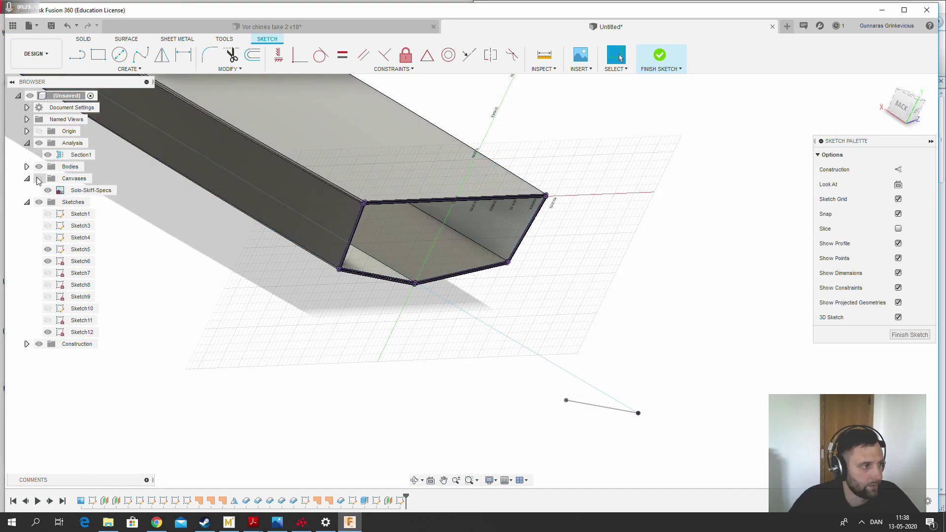
Hide the hull bodies to isolate the intersected section outline in the sketch
click(39, 167)
mouse_move(501, 281)
shift+middle_down()
mouse_move(532, 283)
mouse_move(496, 291)
mouse_move(299, 229)
shift+middle_up()
scroll(315, 222, up, 5)
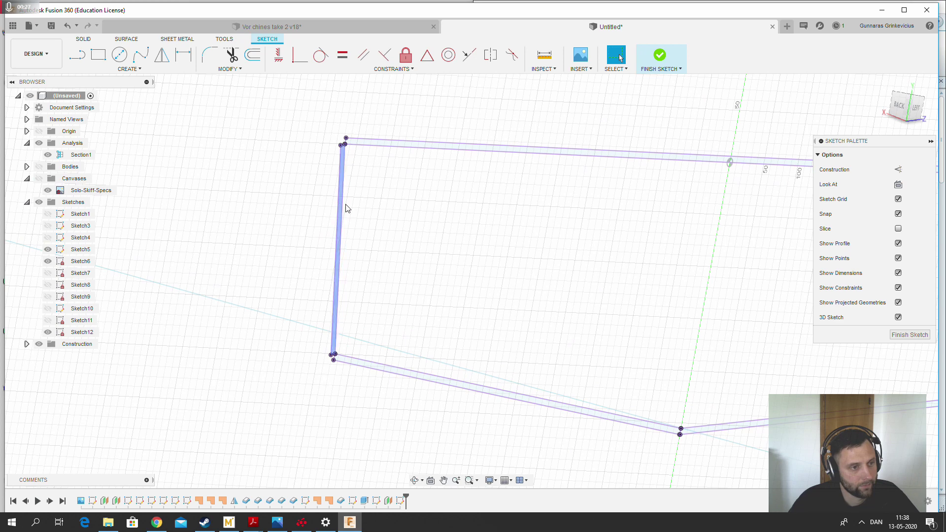
scroll(365, 141, up, 2)
Break the projection link of the five inner curves of the section outline and finish the sketch
click(364, 141)
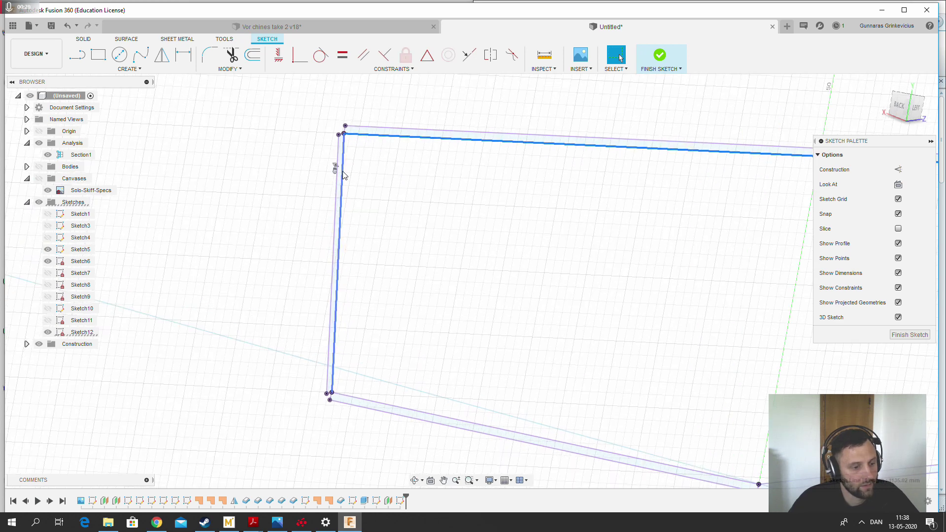
click(343, 173)
click(418, 411)
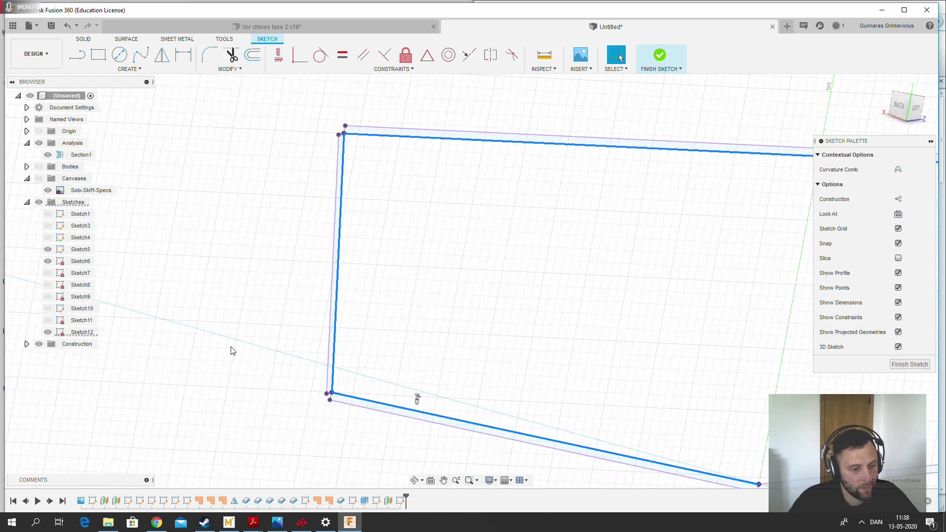
shift+middle_drag(416, 397, 592, 386)
scroll(401, 404, down, 3)
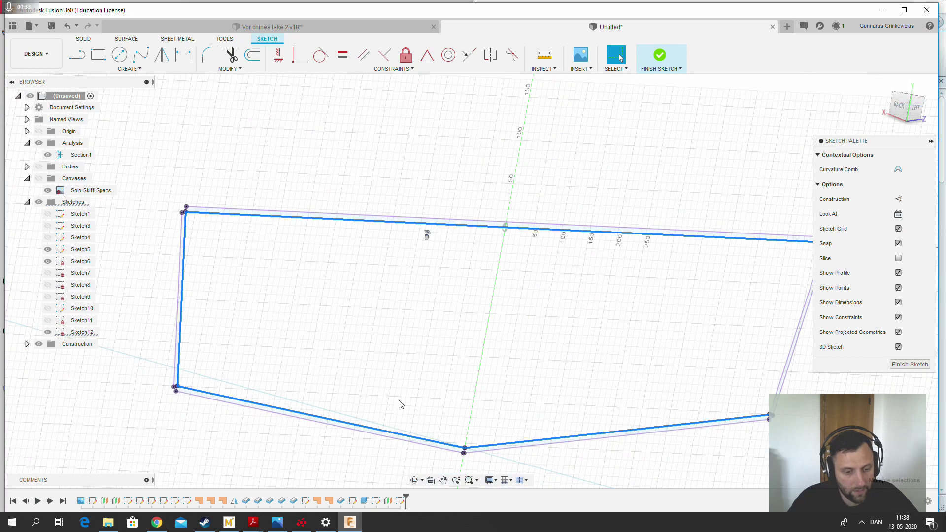
scroll(488, 335, down, 3)
scroll(690, 329, up, 5)
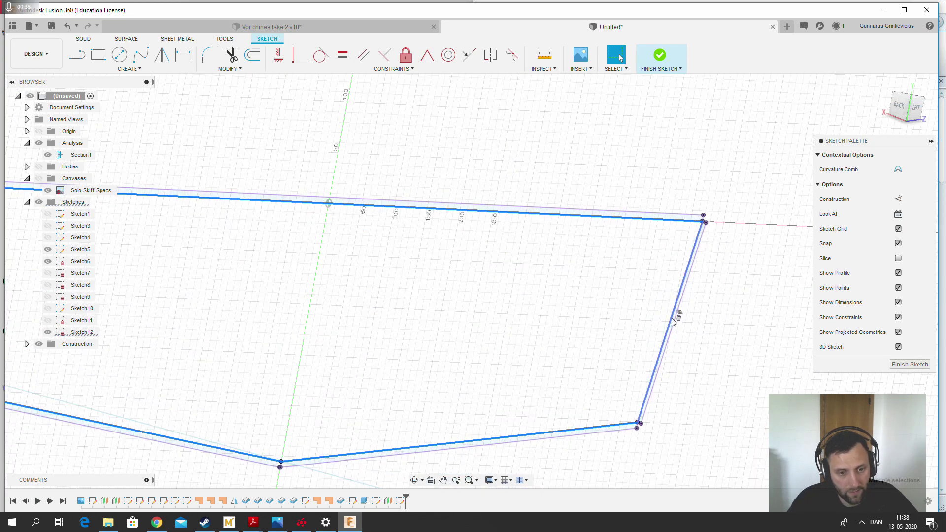
right_click(674, 321)
click(657, 389)
scroll(742, 381, down, 3)
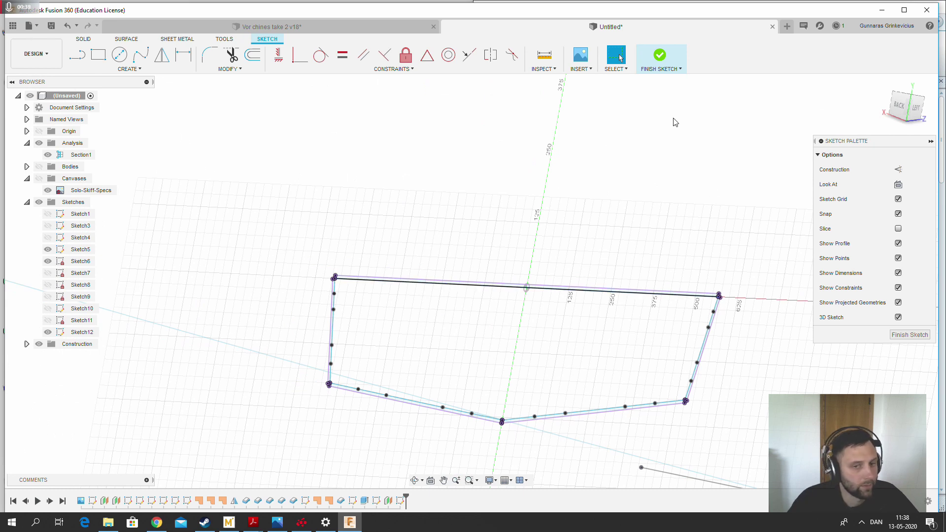
click(907, 335)
click(98, 55)
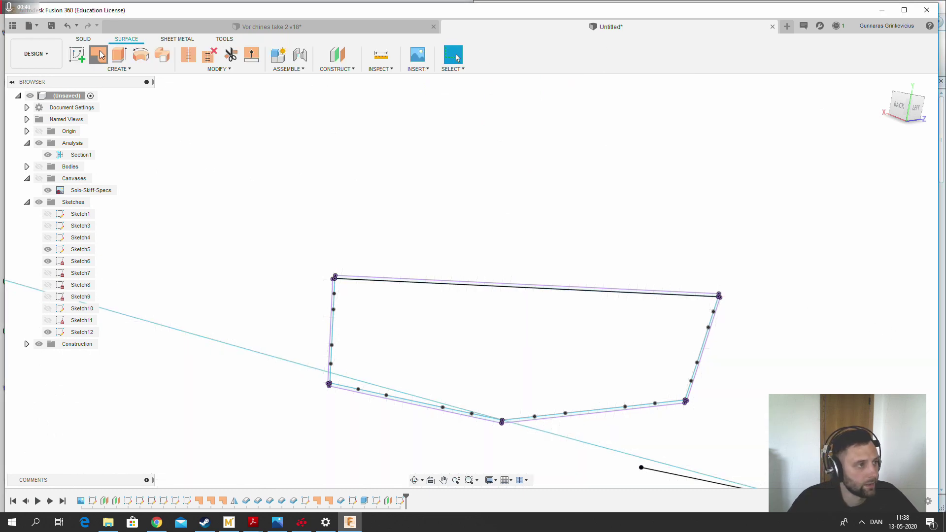
scroll(325, 293, up, 5)
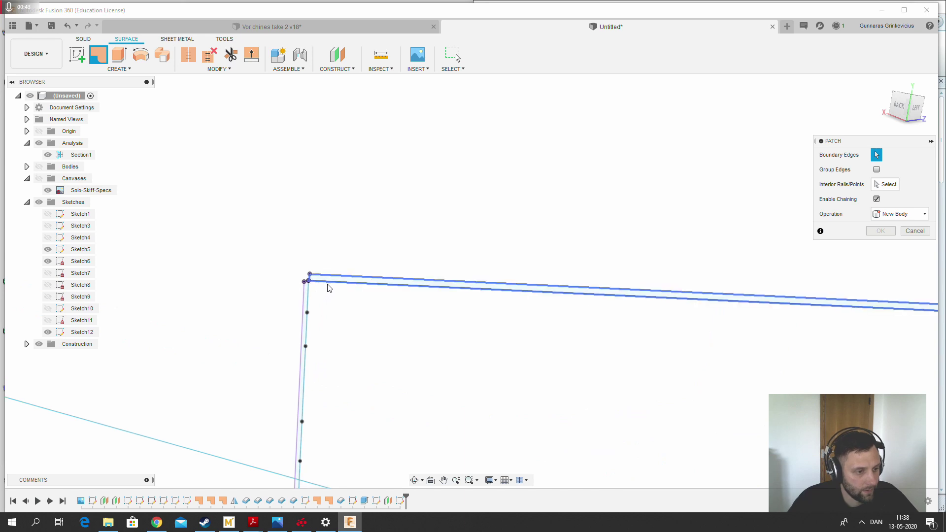
click(316, 309)
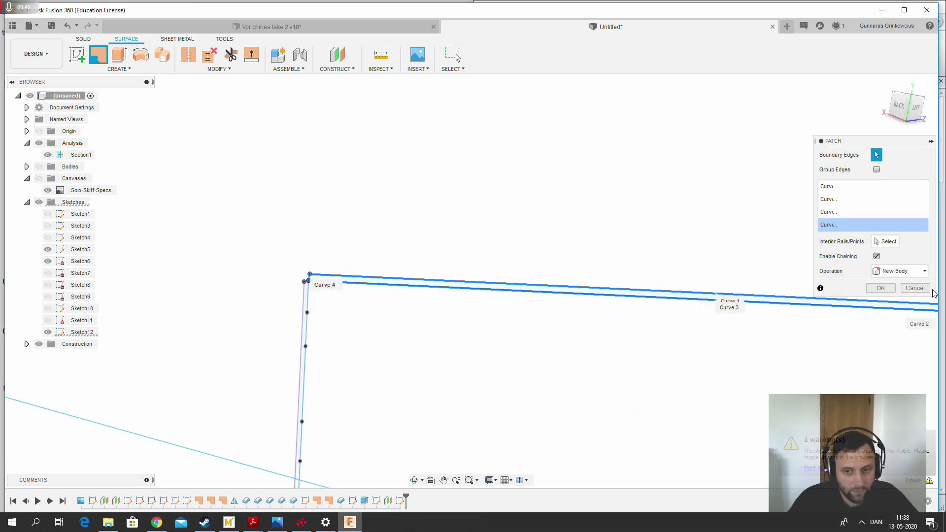
click(904, 290)
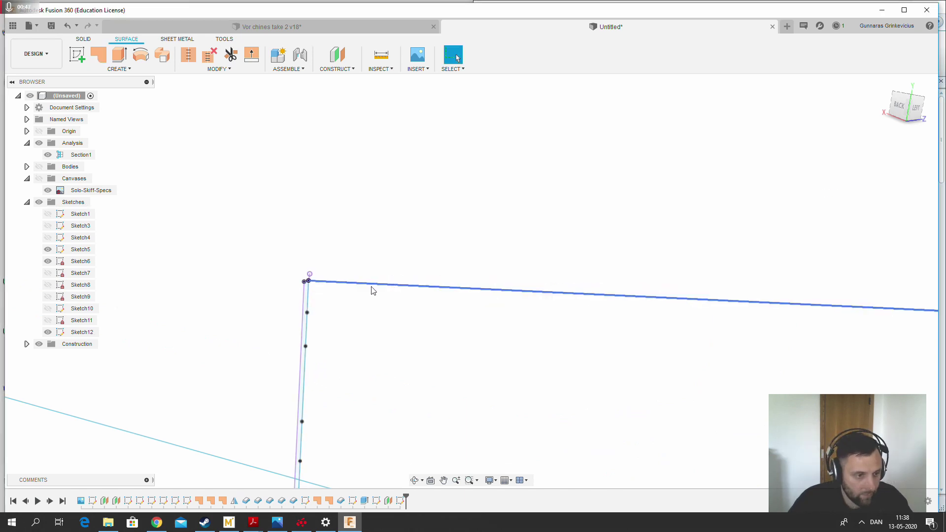
Delete the outer side curves and the short connecting lines at both upper corners of the section outline
scroll(309, 285, up, 3)
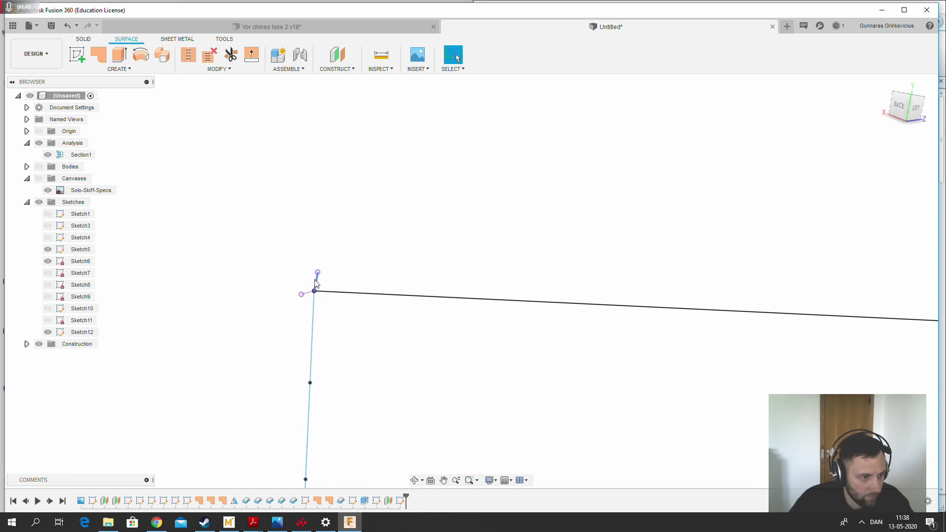
scroll(309, 295, down, 3)
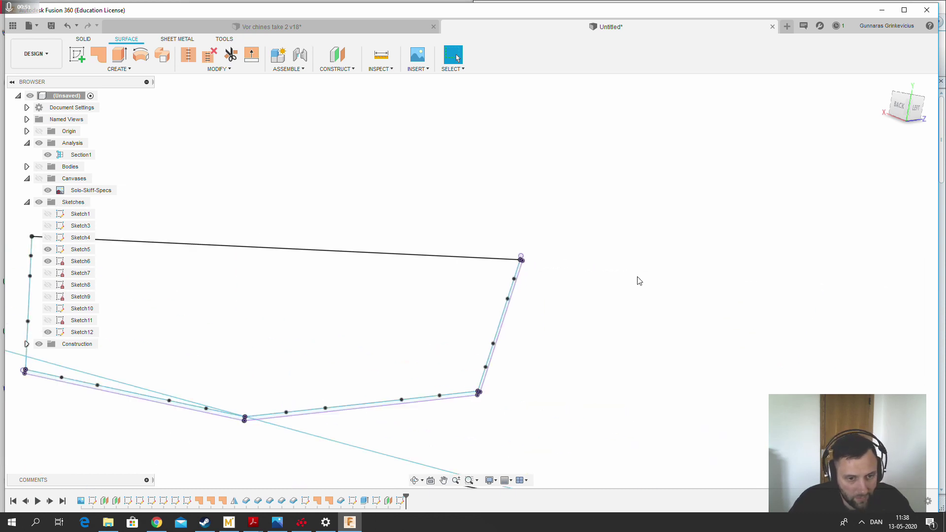
scroll(468, 244, up, 3)
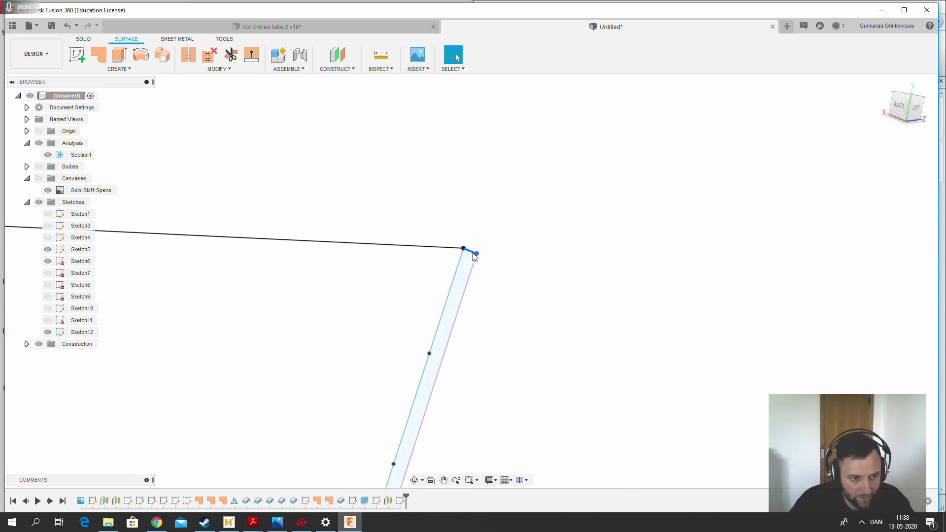
scroll(613, 211, down, 5)
scroll(442, 316, up, 4)
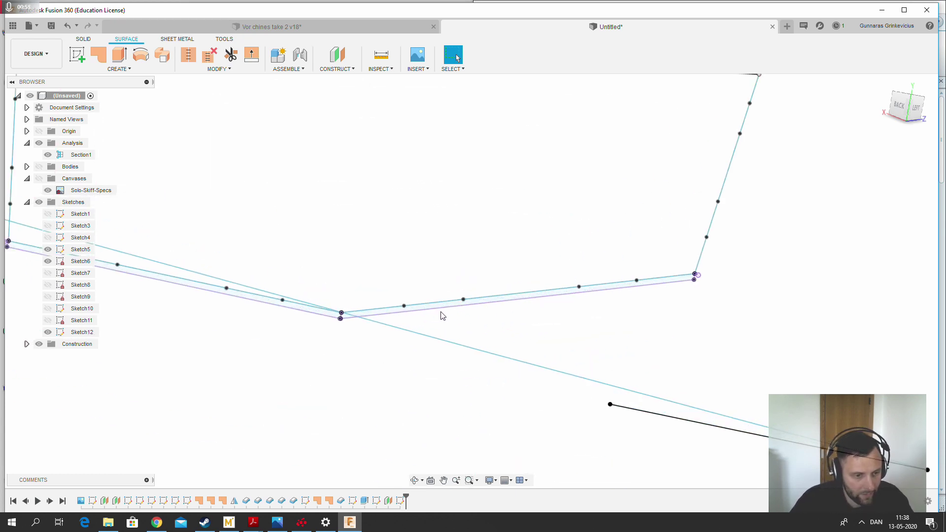
Delete the two outer bottom curves and the short connecting line at the keel point of the section outline
click(436, 308)
key(Delete)
click(309, 313)
key(Delete)
scroll(337, 316, up, 3)
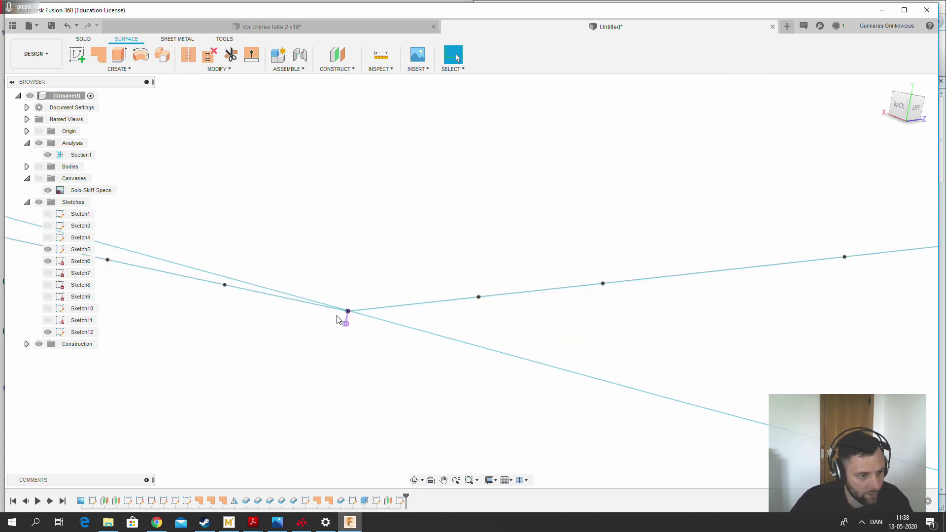
scroll(337, 316, up, 2)
click(357, 325)
key(Delete)
scroll(389, 329, down, 5)
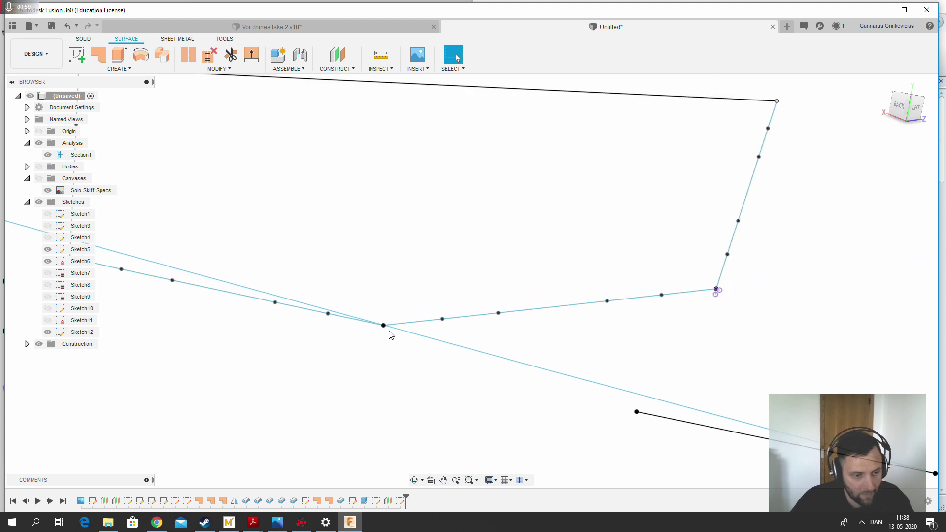
click(98, 54)
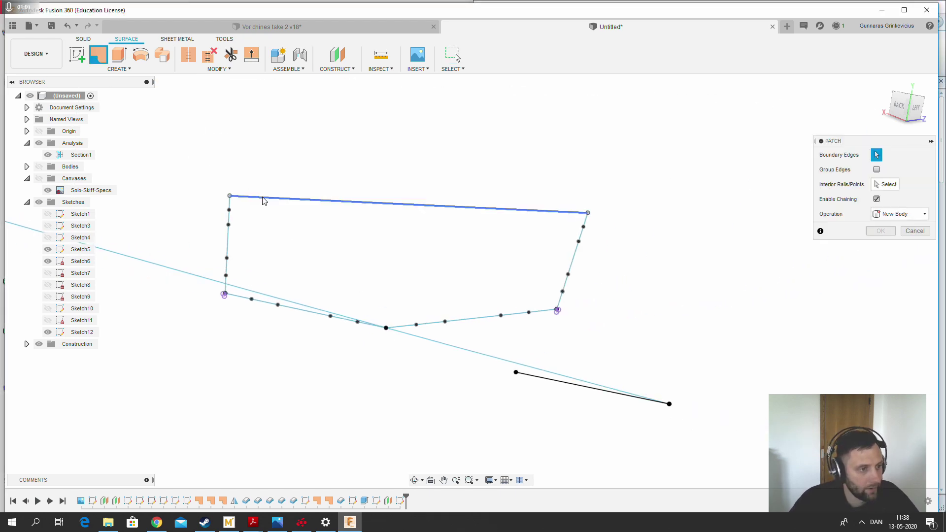
click(258, 203)
scroll(219, 296, up, 2)
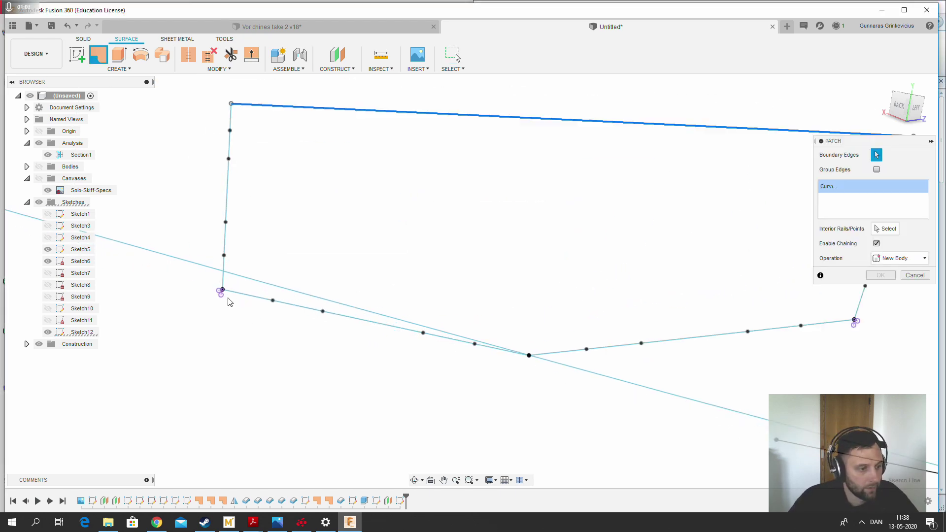
key(Escape)
Delete the remaining short connecting lines at both lower chine corners of the section outline
scroll(217, 286, up, 2)
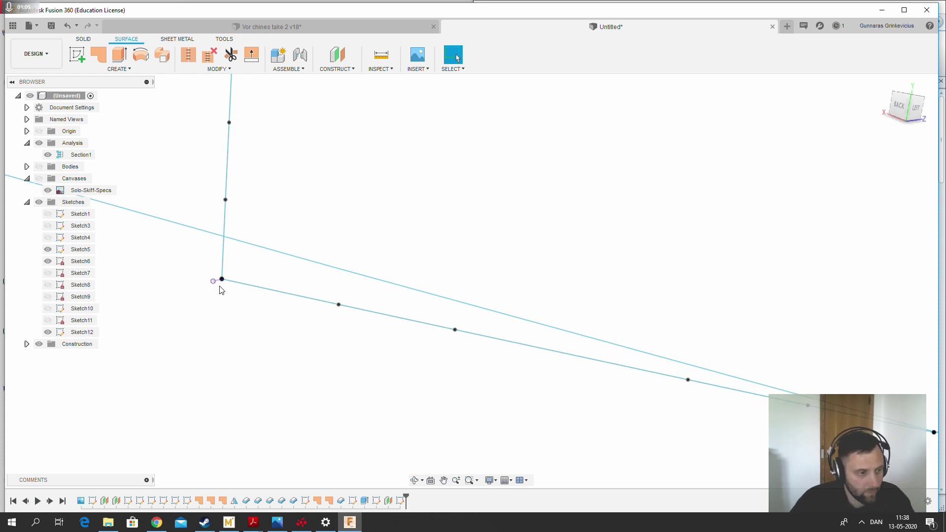
scroll(218, 282, down, 4)
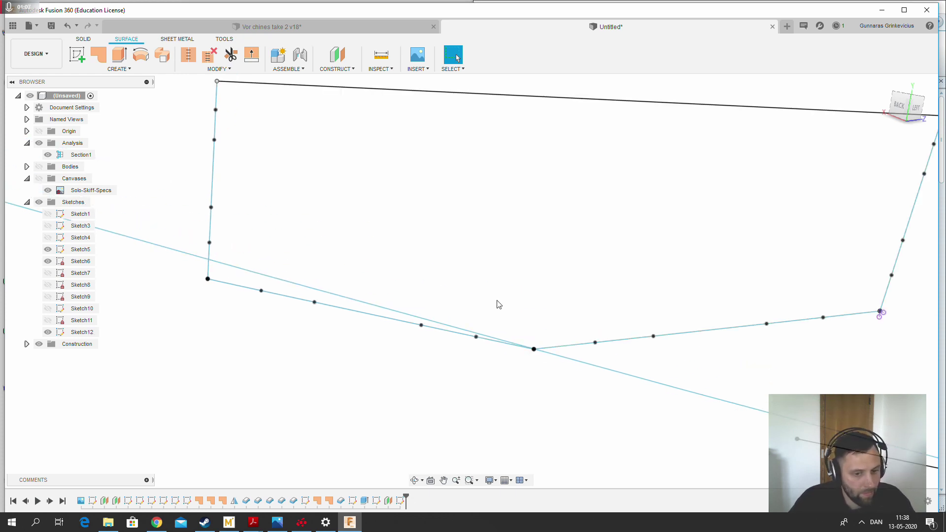
scroll(890, 315, up, 2)
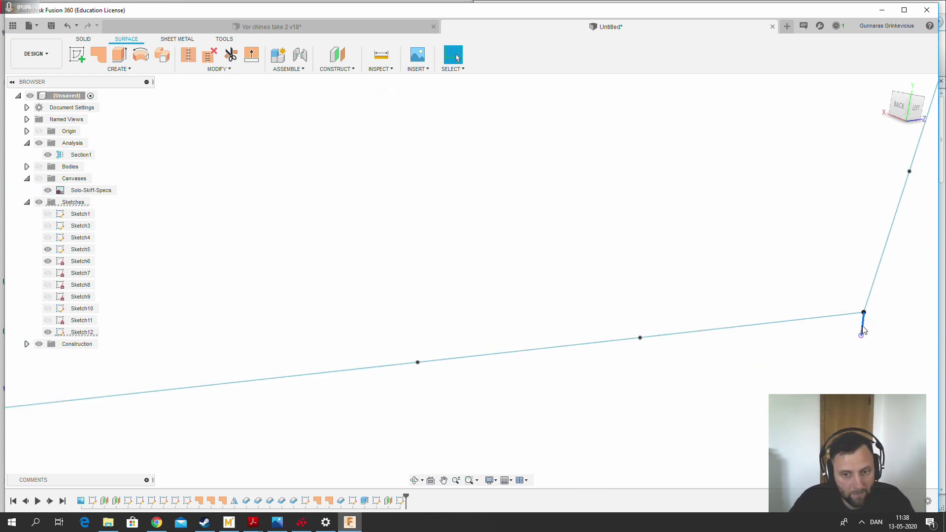
scroll(863, 326, down, 5)
scroll(864, 217, down, 3)
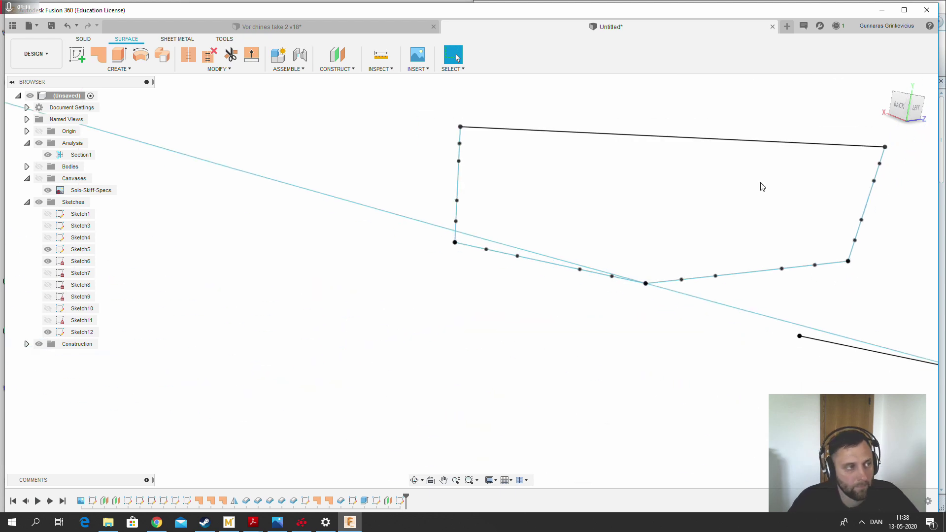
Try to patch the section outline by preselecting its top line, both side curves and both bottom curves
click(504, 129)
ctrl+click(551, 264)
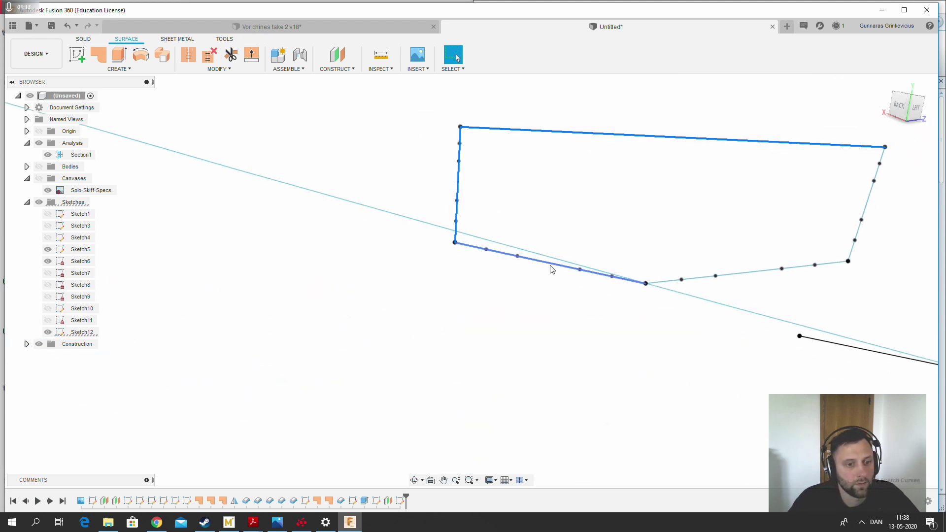
ctrl+click(709, 276)
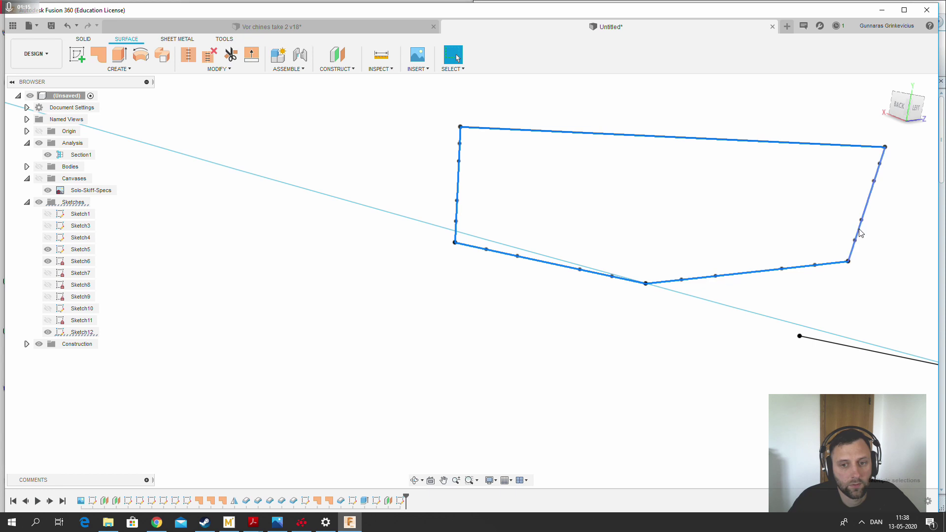
click(110, 59)
scroll(386, 182, down, 4)
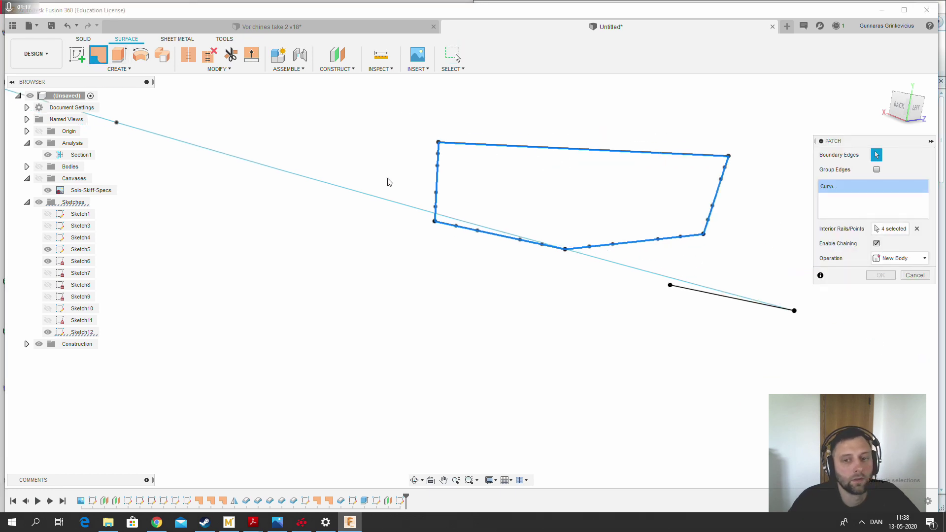
click(915, 276)
Pull the side curve's upper endpoint off the top line and rejoin it to the line's end with a point-to-point Move
scroll(686, 131, up, 8)
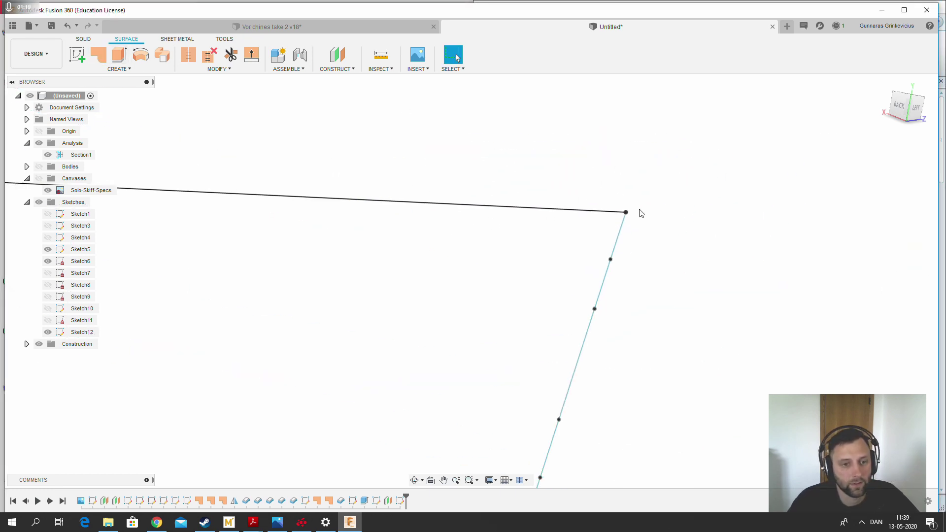
drag(626, 213, 636, 198)
scroll(638, 199, up, 3)
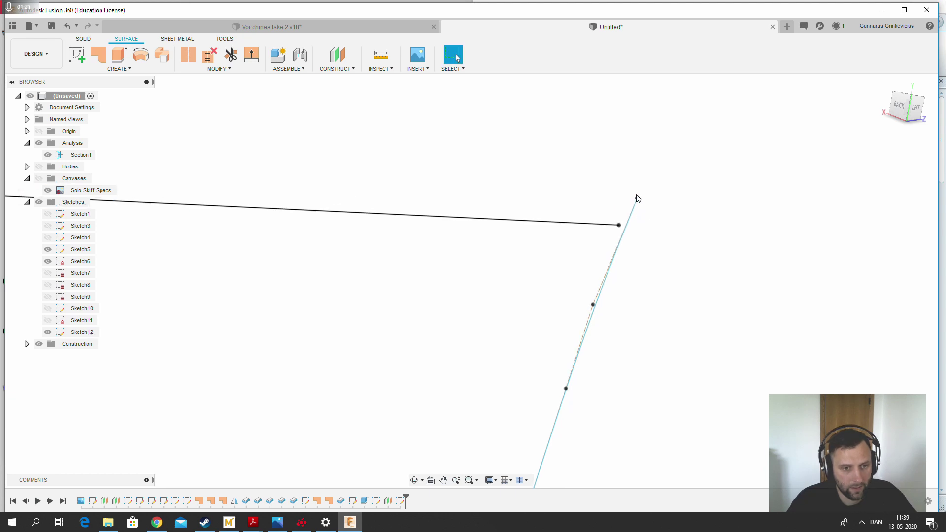
click(638, 199)
key(m)
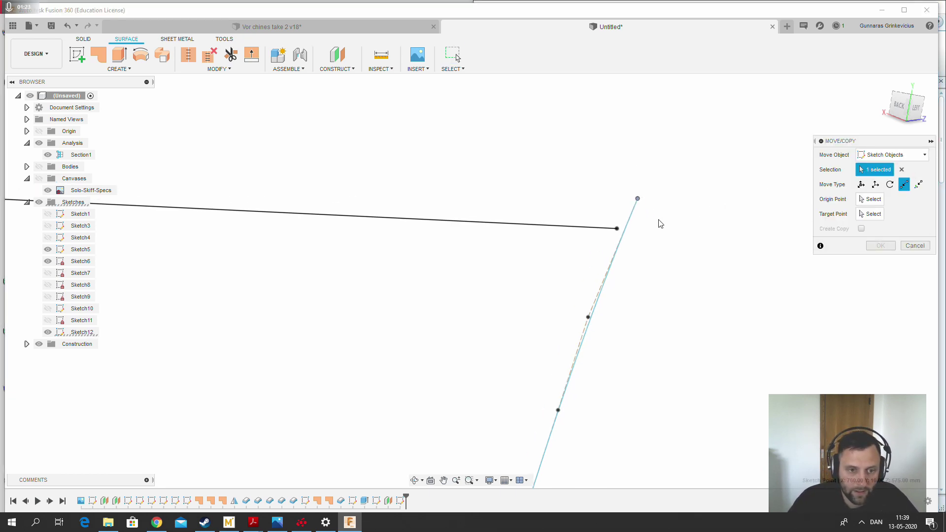
click(909, 245)
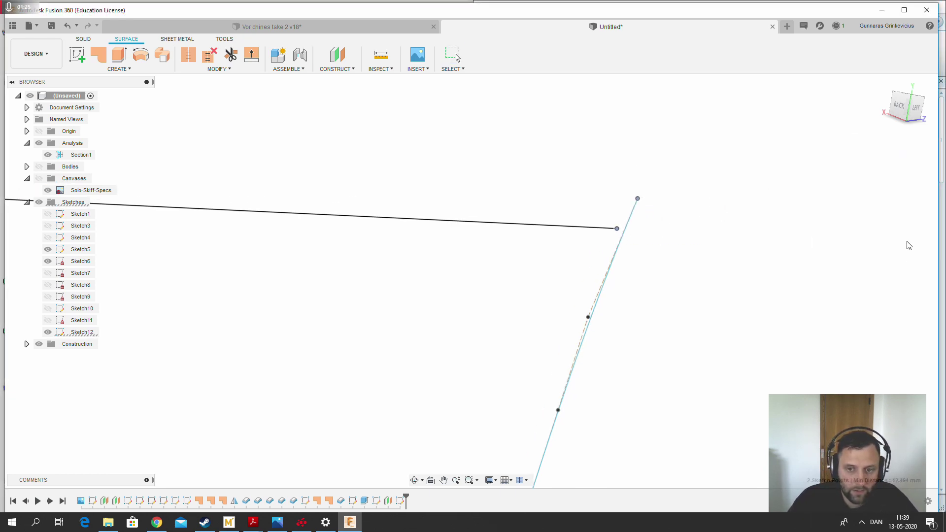
key(m)
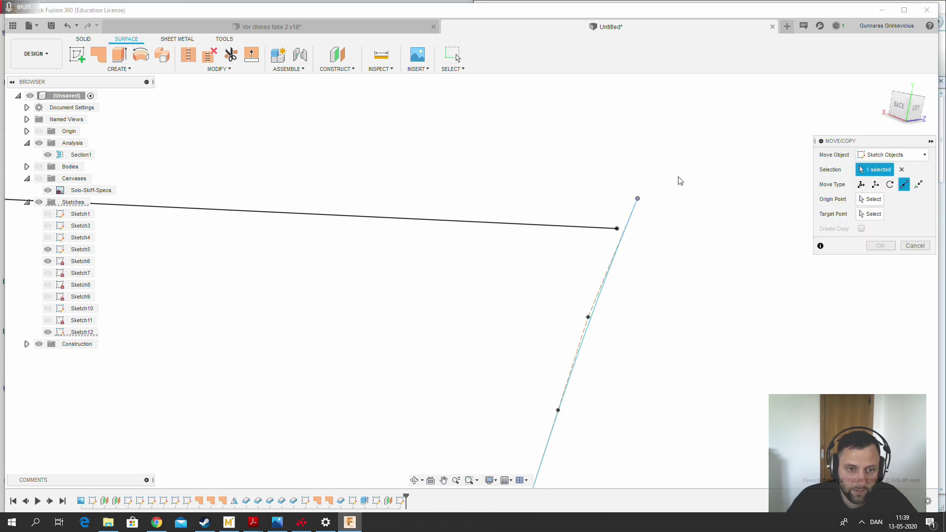
click(864, 201)
click(637, 198)
click(618, 229)
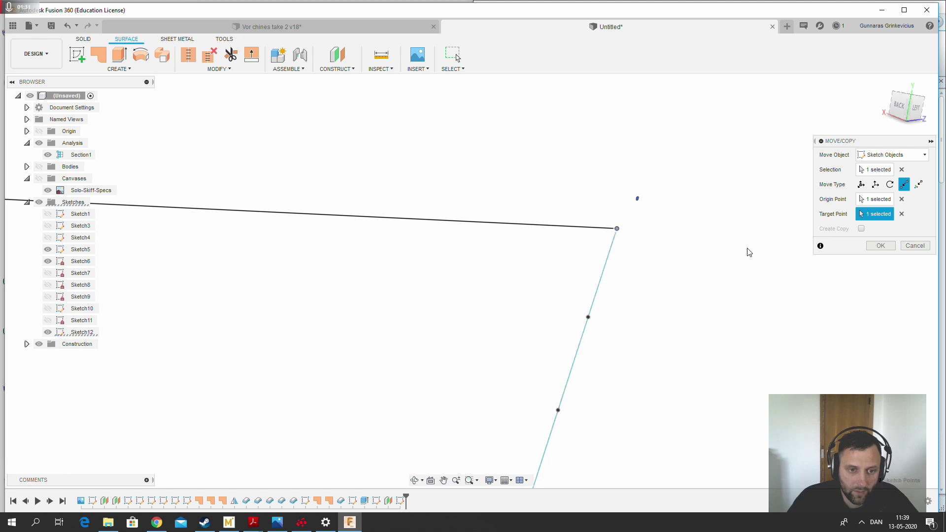
click(880, 247)
At the opposite upper corner, detach the top line and move it point to point back onto the side curve's upper endpoint
scroll(747, 232, down, 5)
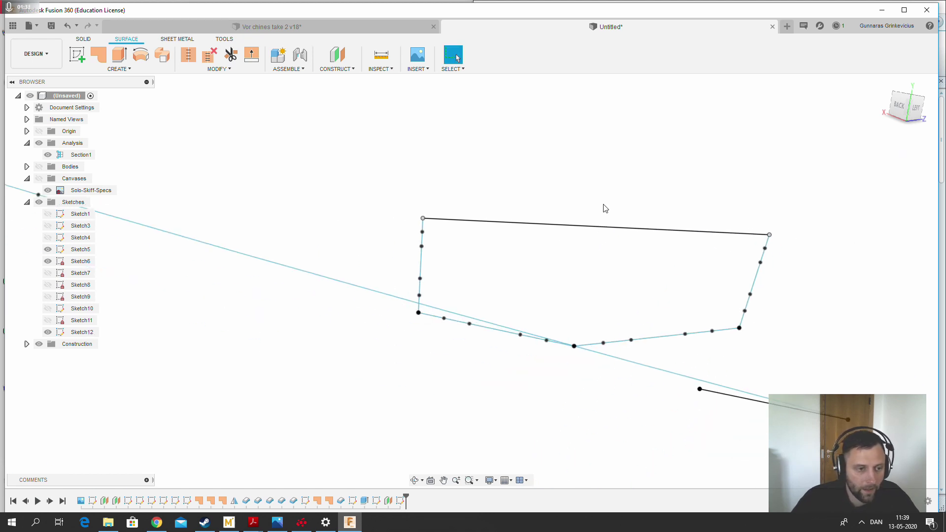
scroll(440, 223, up, 4)
scroll(380, 217, up, 2)
scroll(412, 264, down, 2)
scroll(511, 266, up, 3)
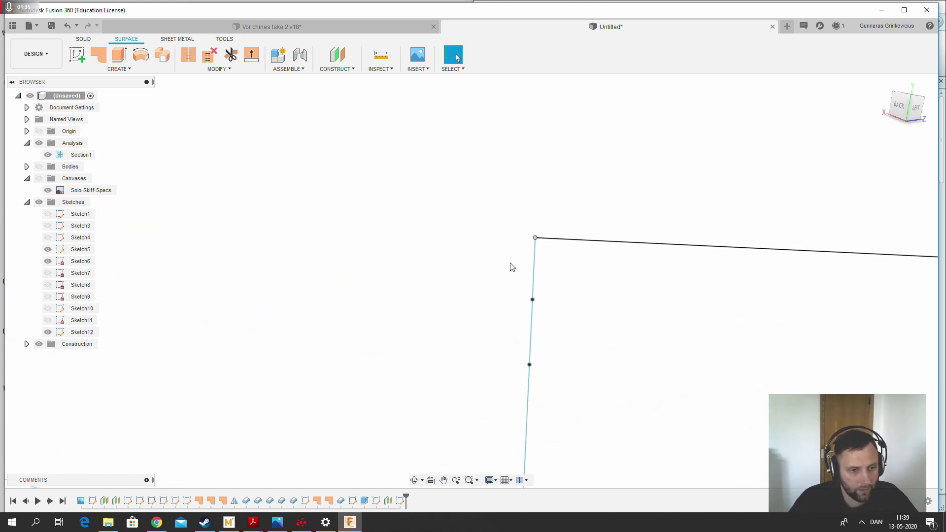
scroll(418, 274, down, 2)
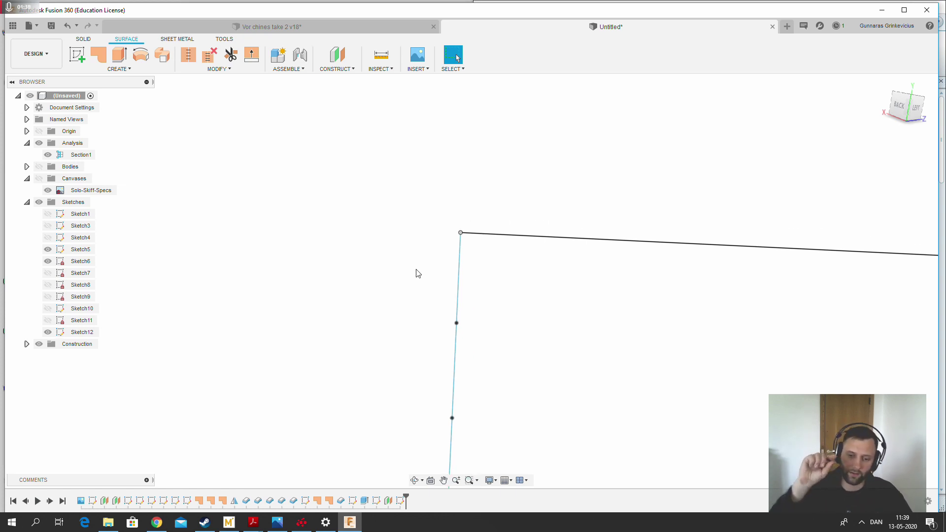
scroll(478, 212, up, 5)
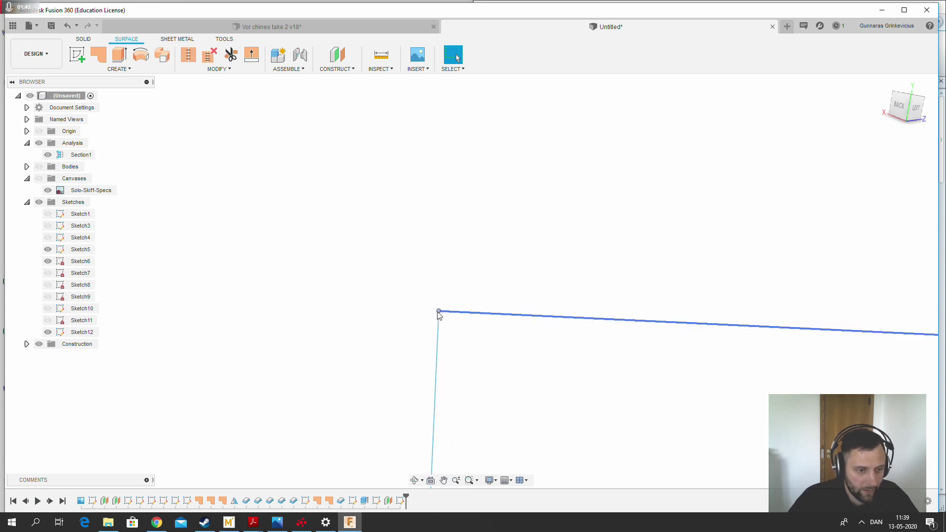
mouse_move(437, 314)
mouse_down()
mouse_move(409, 314)
mouse_move(411, 284)
mouse_up()
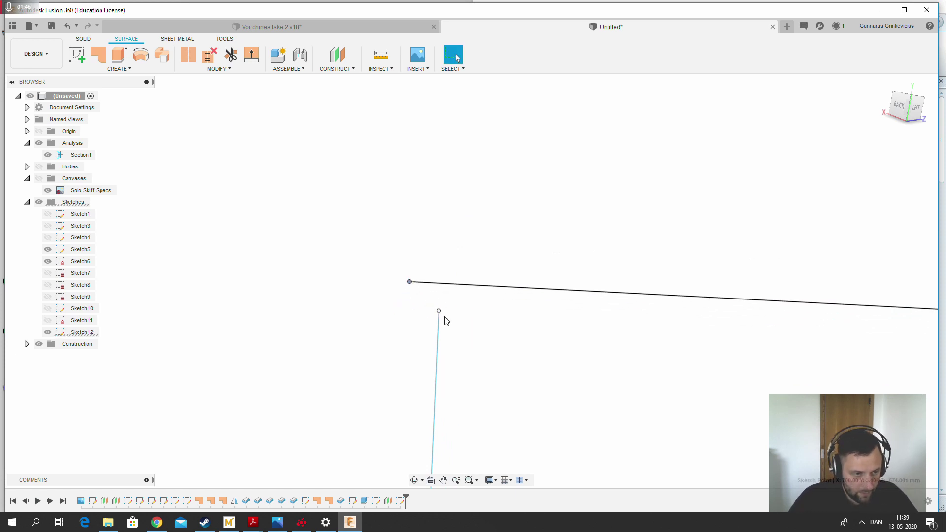
key(m)
click(409, 282)
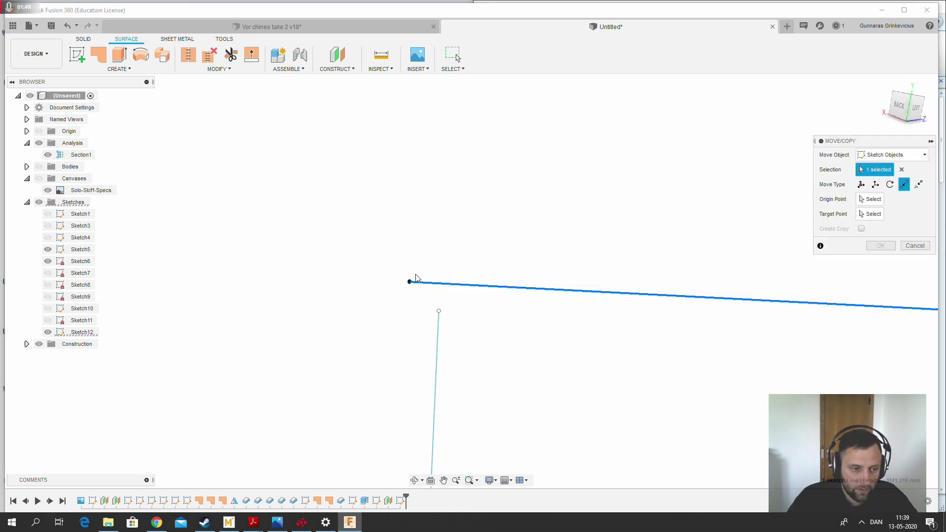
click(872, 201)
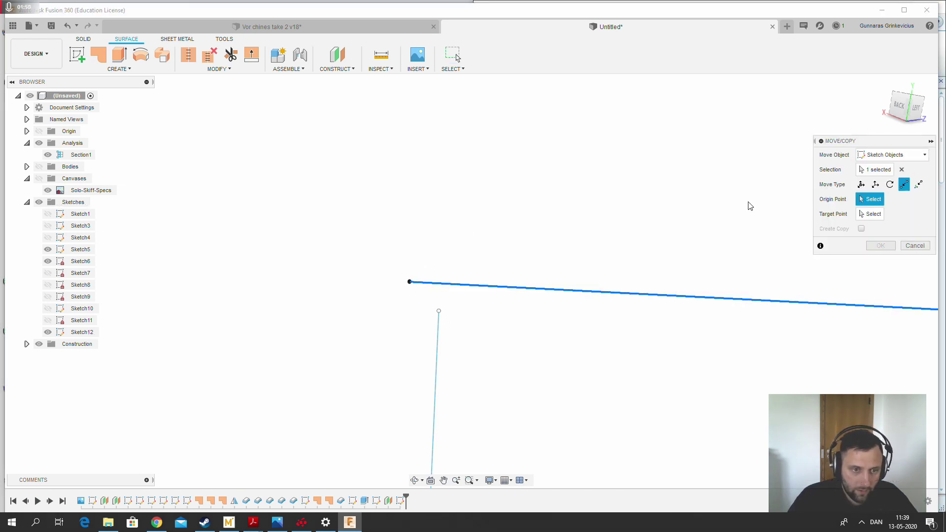
click(409, 281)
click(439, 312)
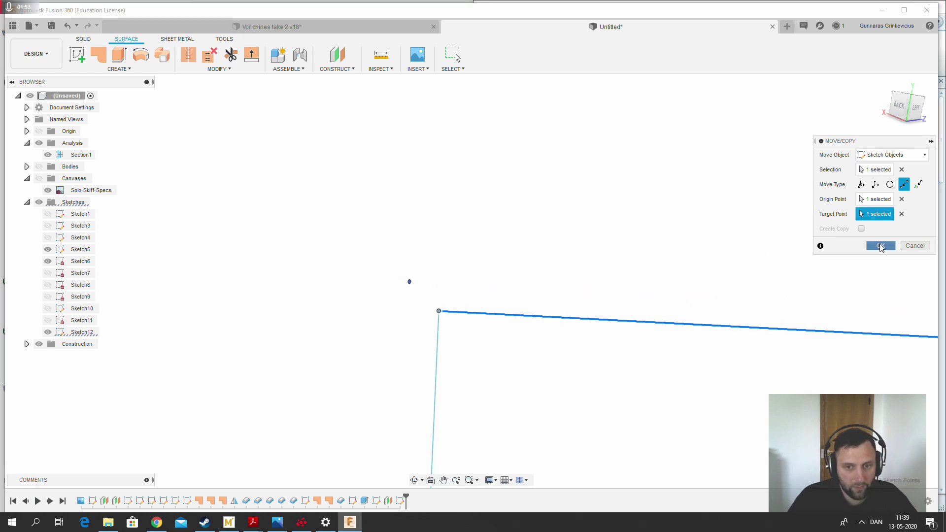
click(881, 246)
Detach that side curve's lower endpoint and move it point to point onto the adjoining bottom curve's endpoint at the chine corner
scroll(491, 419, up, 1)
mouse_move(491, 419)
middle_down()
mouse_move(473, 317)
mouse_move(474, 243)
middle_up()
scroll(468, 173, up, 5)
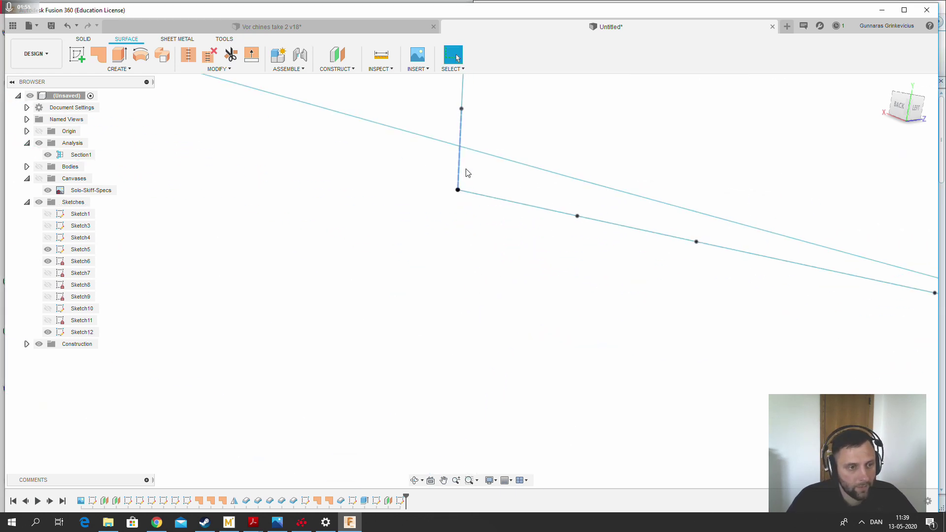
drag(458, 195, 421, 186)
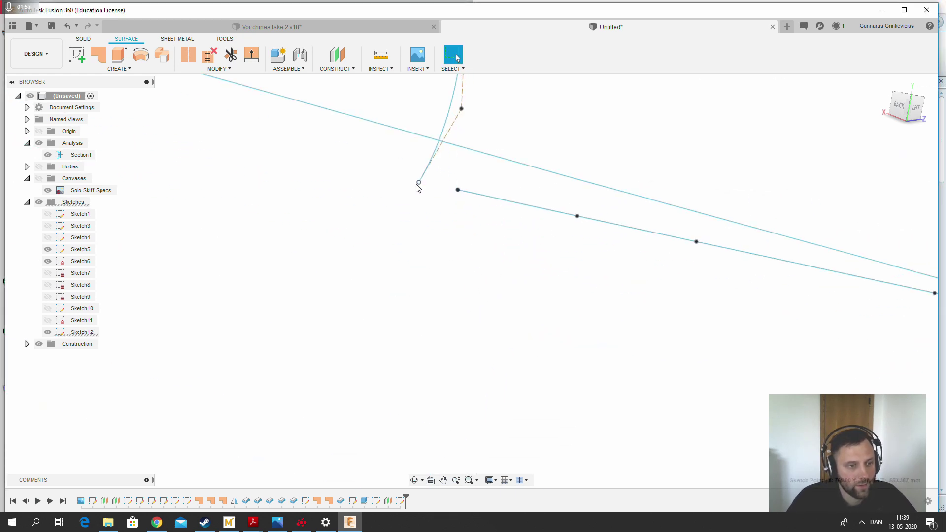
key(m)
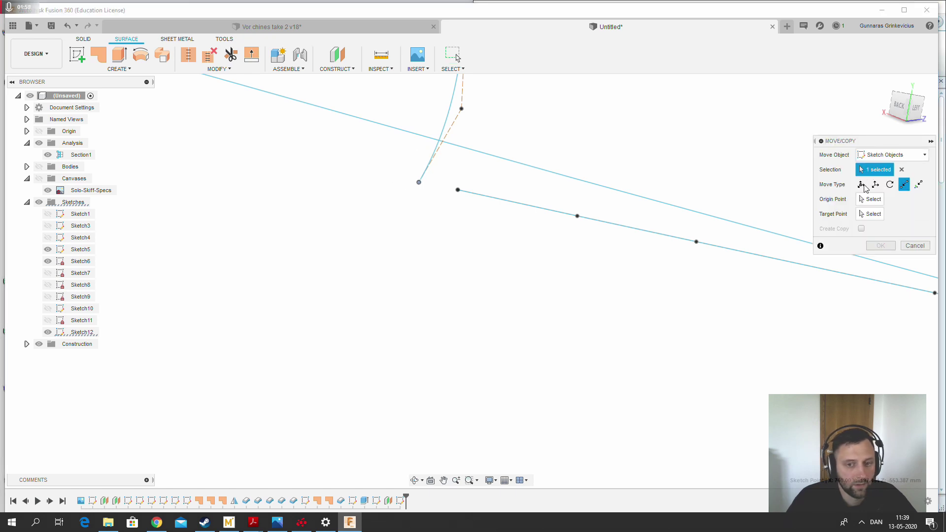
click(859, 200)
click(419, 182)
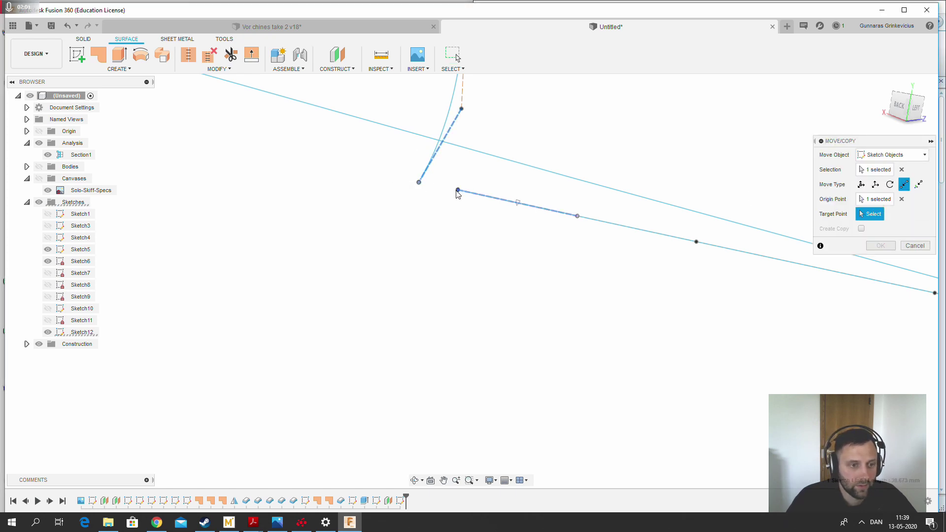
click(458, 191)
click(880, 245)
scroll(703, 239, up, 5)
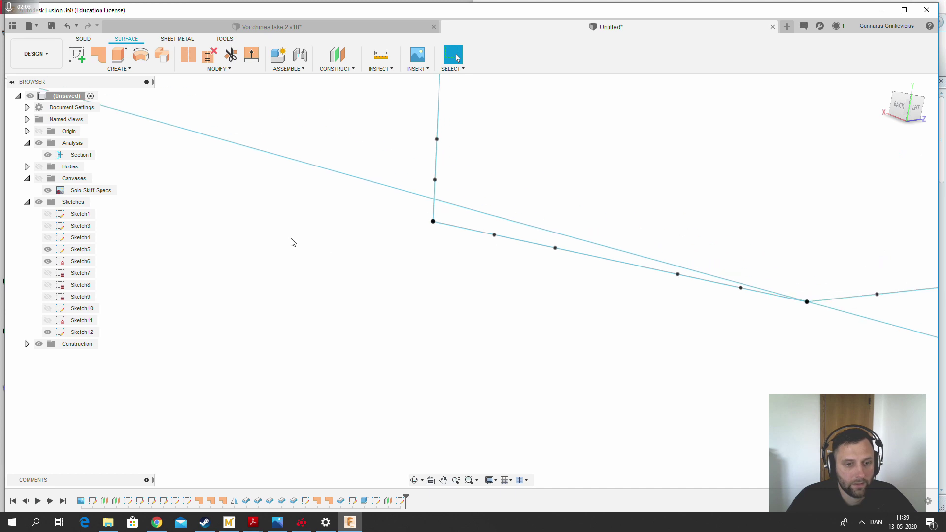
scroll(477, 267, up, 4)
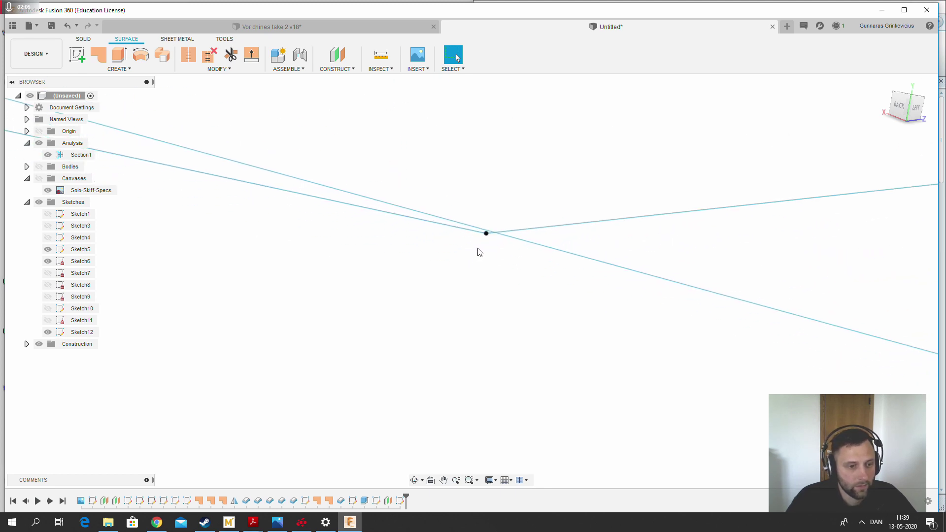
Detach the bottom curve's endpoint at the keel and move it point to point onto the other bottom curve's endpoint
drag(489, 225, 484, 238)
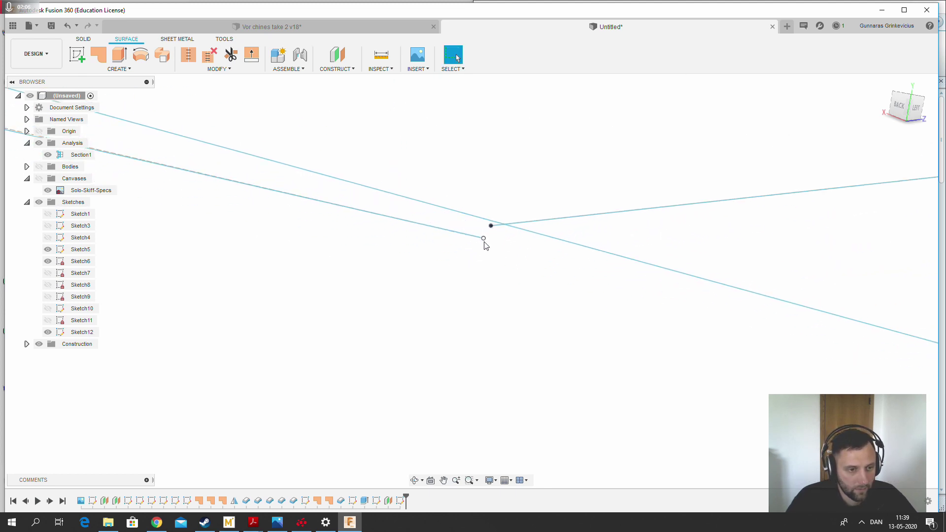
click(484, 239)
key(m)
click(864, 201)
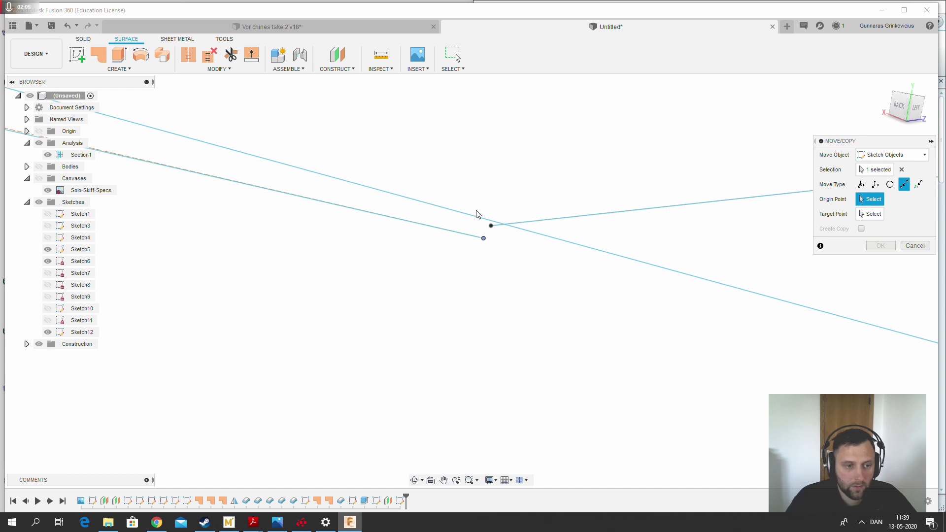
click(484, 239)
click(491, 226)
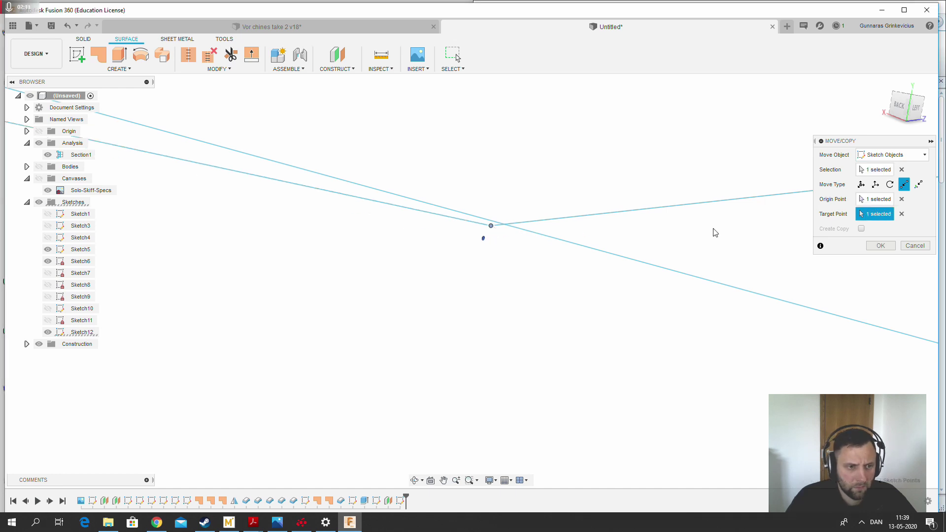
click(880, 245)
scroll(217, 263, down, 5)
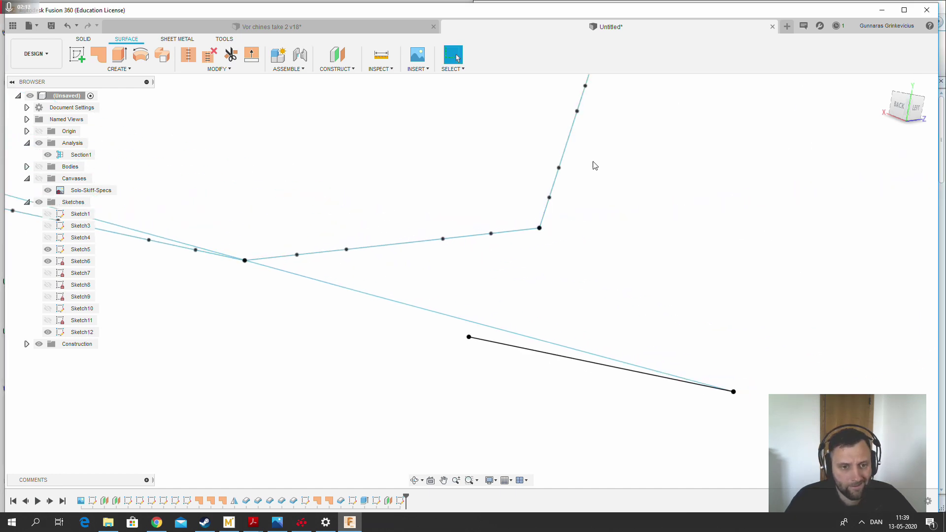
At the remaining chine corner, detach the side curve's lower endpoint and move it point to point onto the bottom curve's endpoint
scroll(486, 311, up, 5)
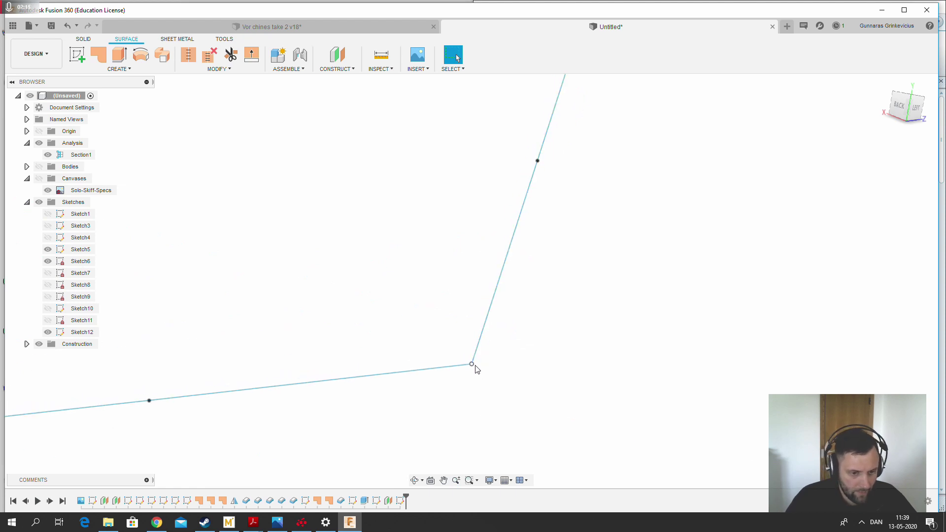
drag(476, 367, 510, 367)
click(511, 366)
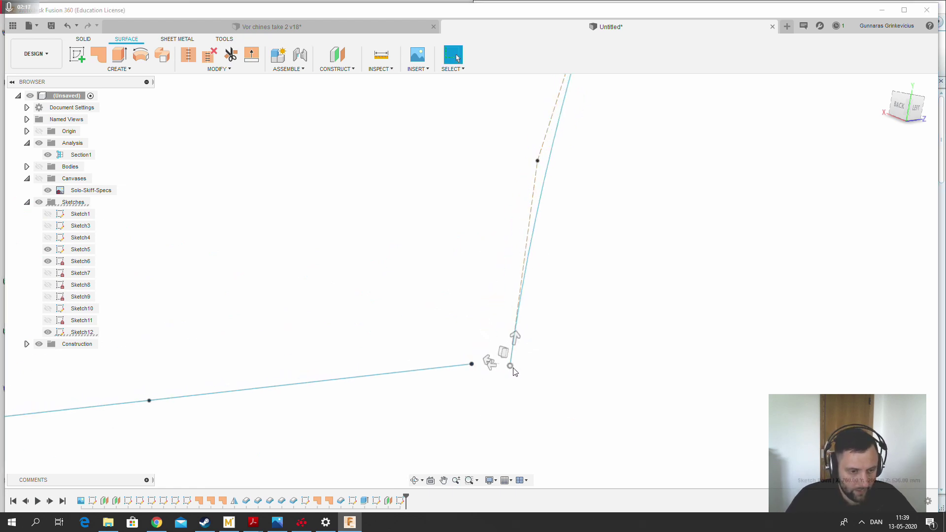
key(m)
click(875, 201)
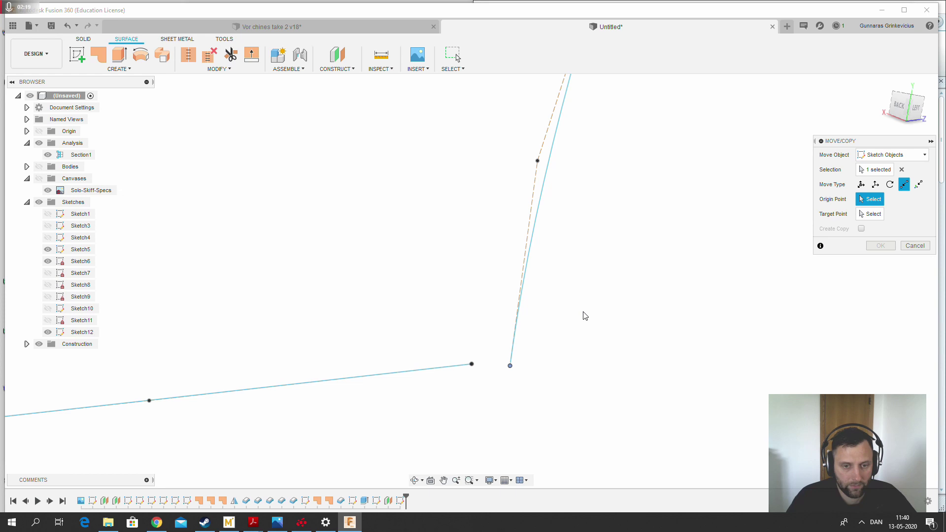
click(510, 366)
click(472, 365)
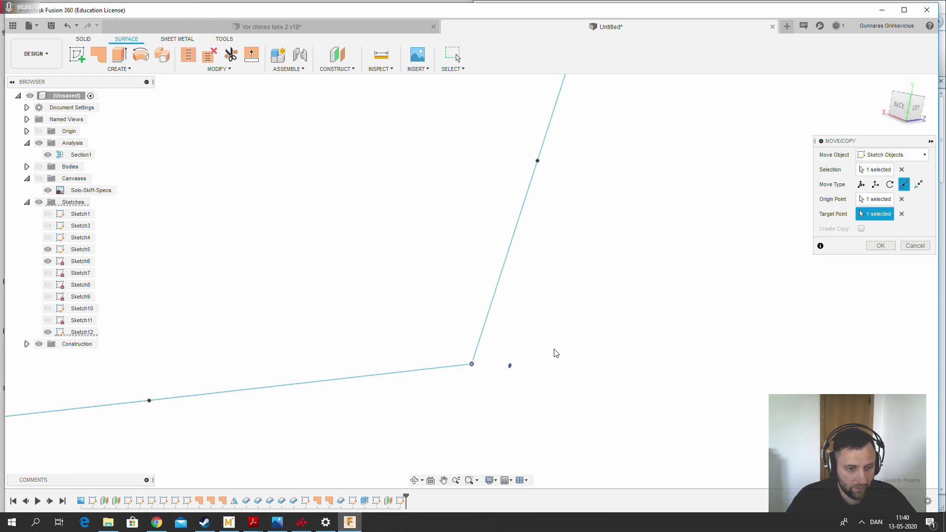
click(881, 246)
scroll(612, 321, down, 5)
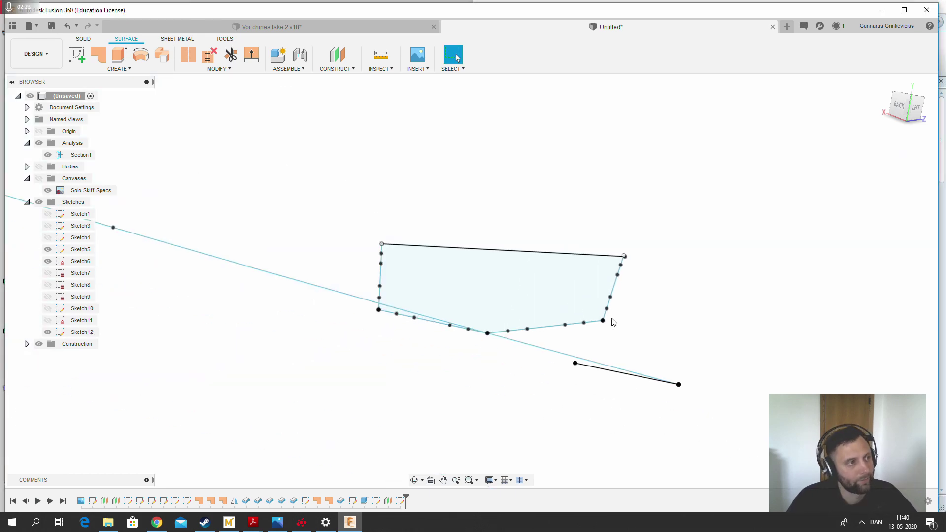
Extrude the closed cross-section profile to one side as a new body for the bulkhead
mouse_move(629, 225)
shift+middle_down()
mouse_move(657, 228)
mouse_move(619, 253)
shift+middle_up()
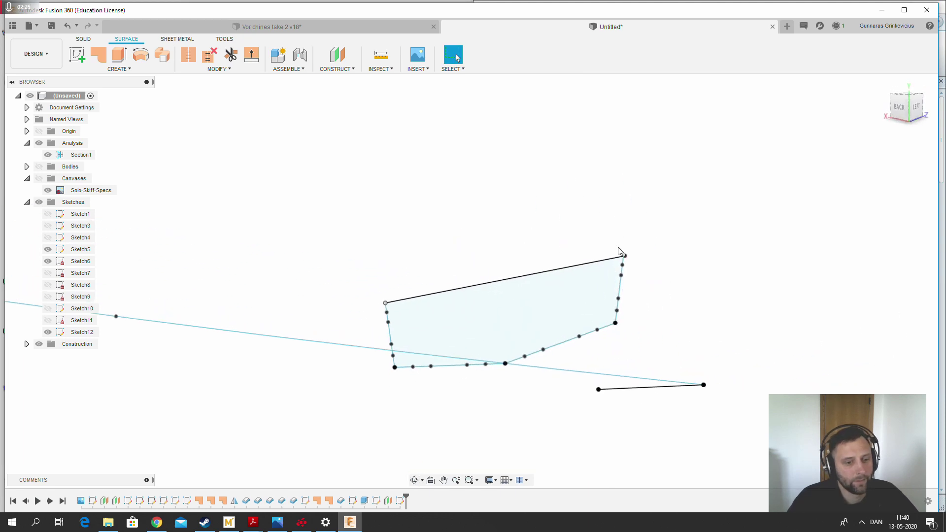
click(515, 319)
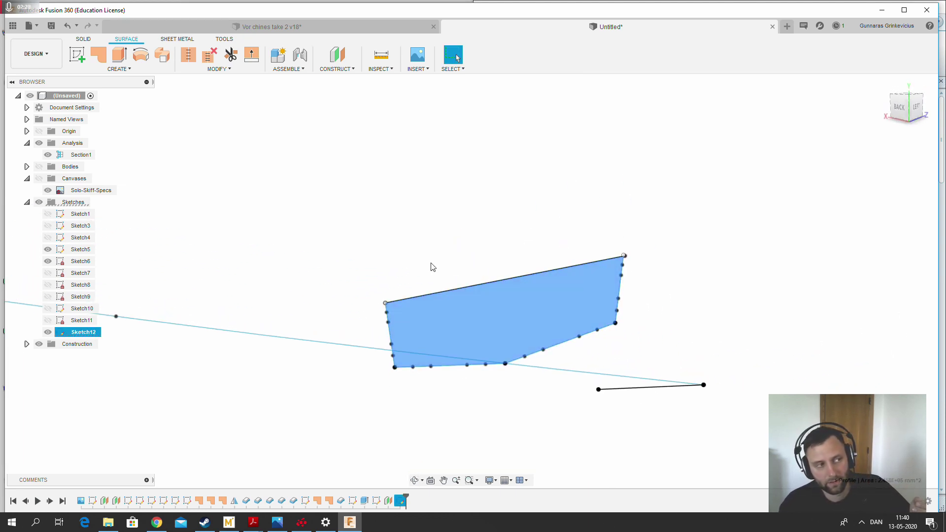
right_click(475, 220)
click(476, 220)
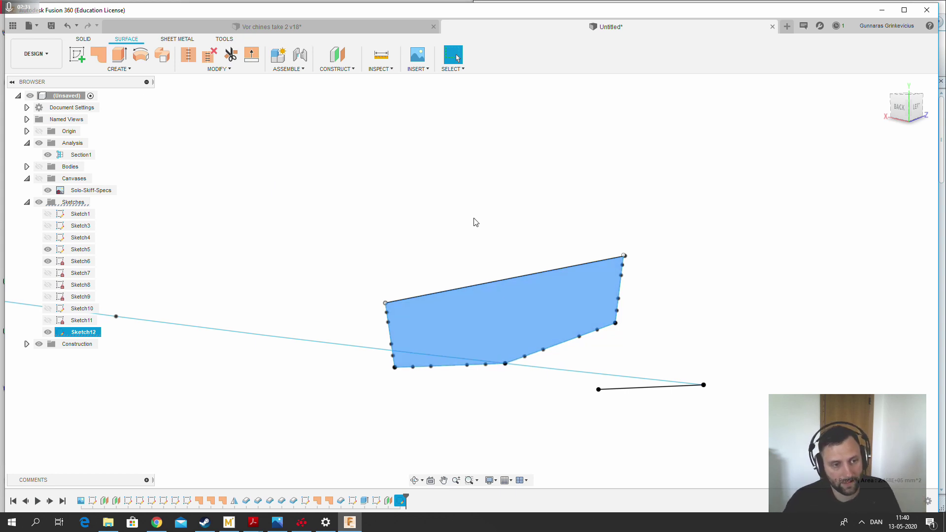
click(476, 220)
click(81, 40)
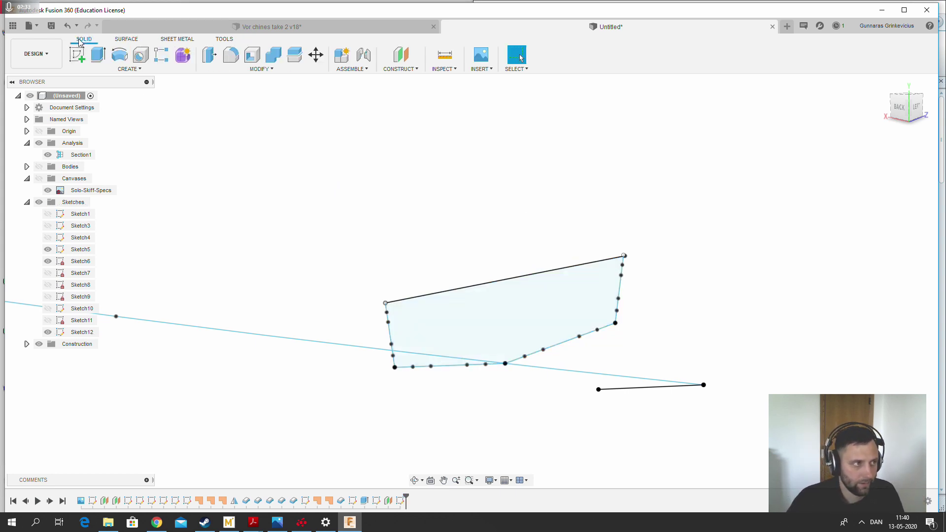
click(98, 55)
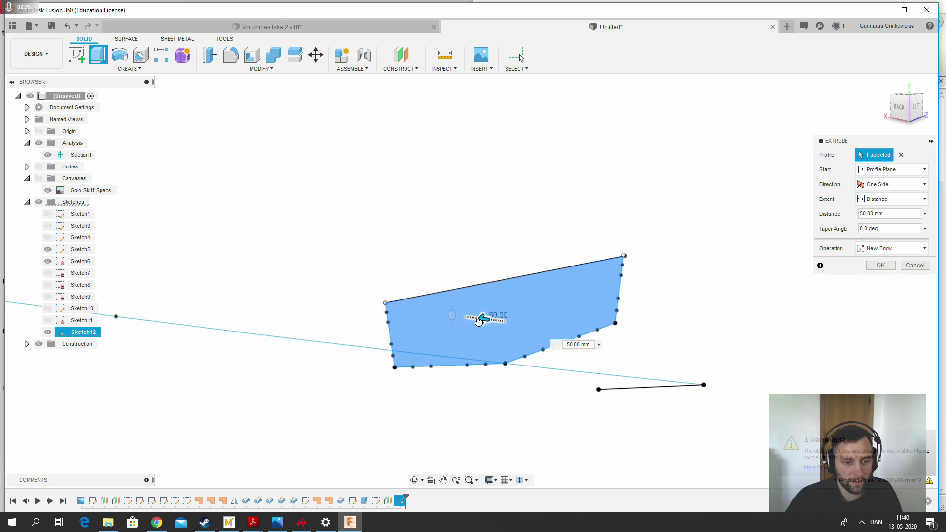
drag(479, 322, 487, 320)
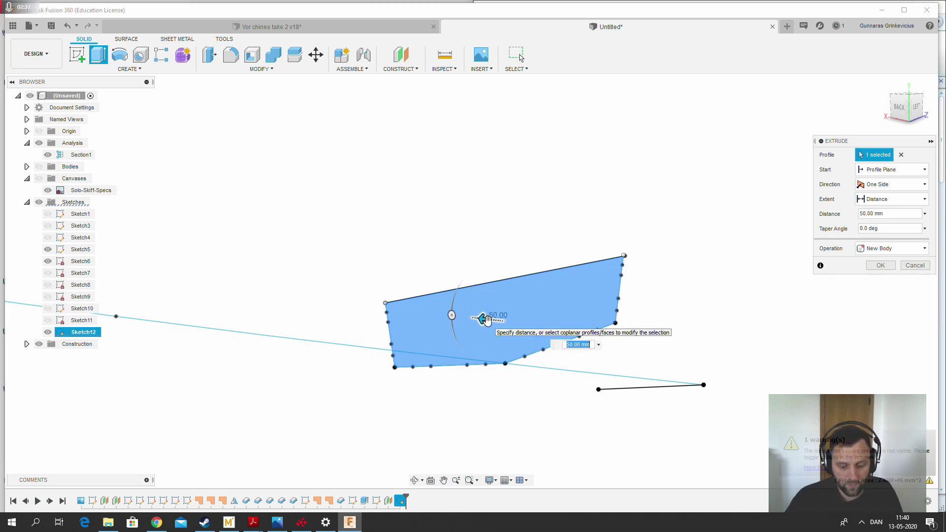
key(Return)
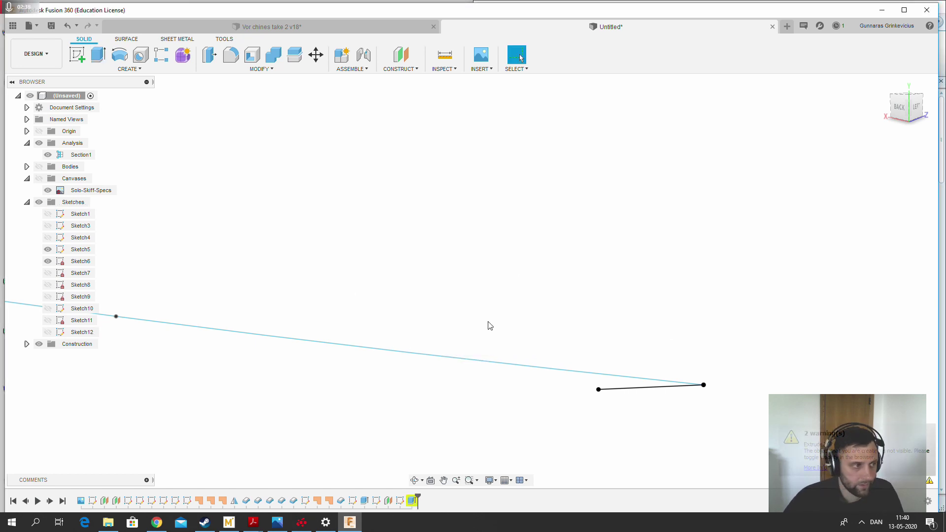
Show the hull bodies and turn off the section analysis to display the complete split-tail stern
click(39, 167)
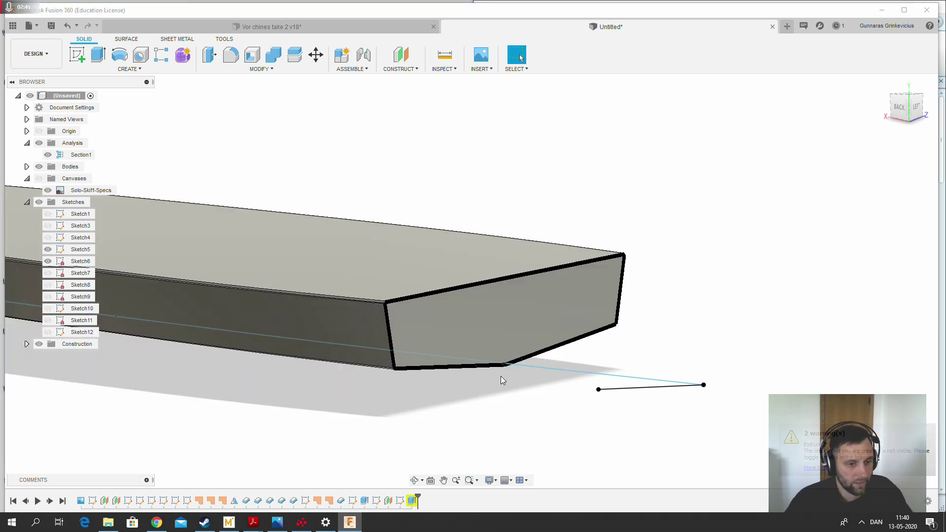
mouse_move(526, 415)
shift+middle_down()
mouse_move(502, 421)
mouse_move(513, 420)
shift+middle_up()
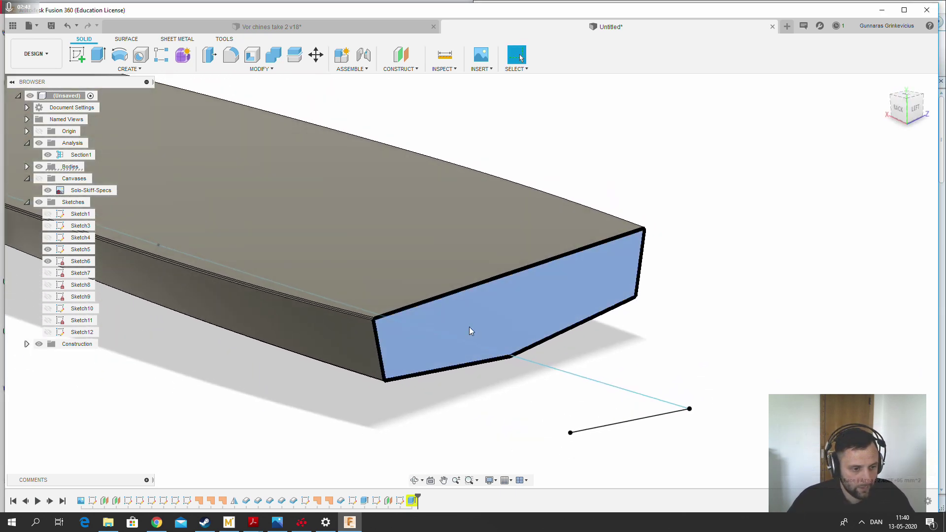
click(48, 190)
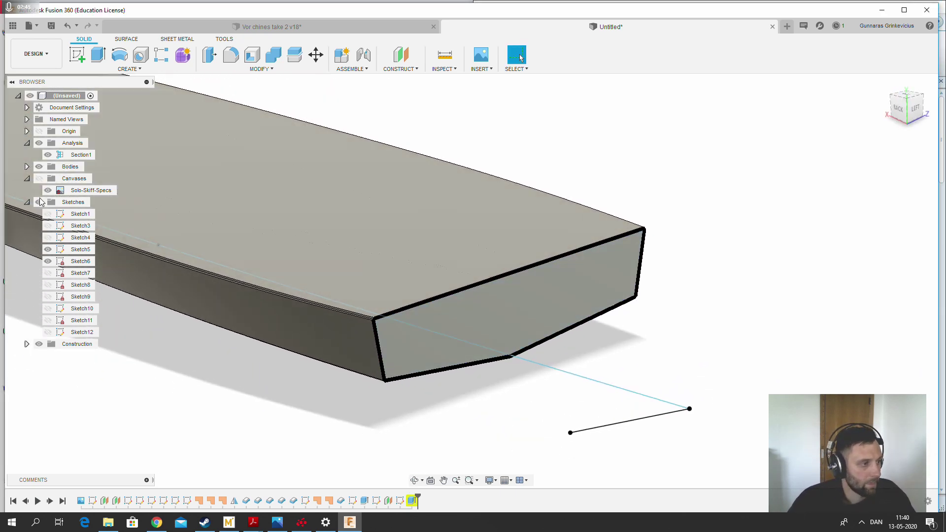
click(38, 143)
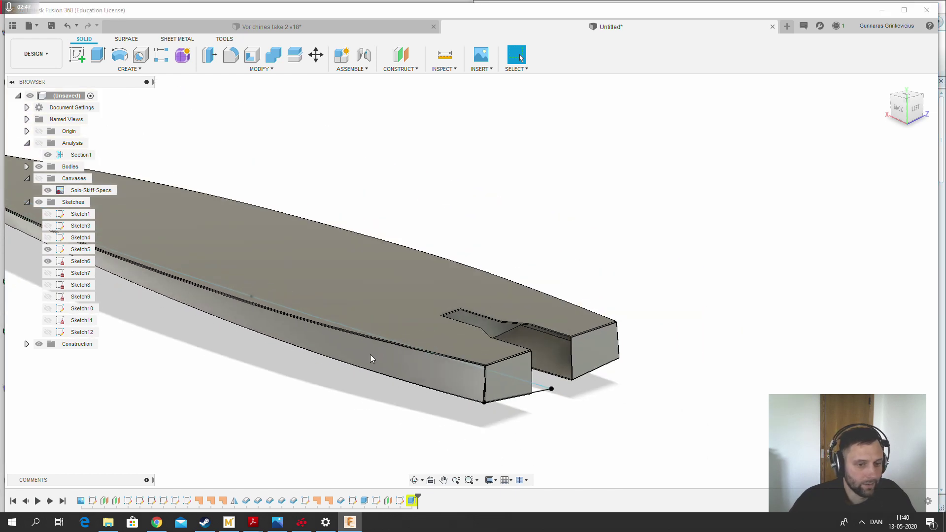
shift+middle_drag(371, 354, 476, 330)
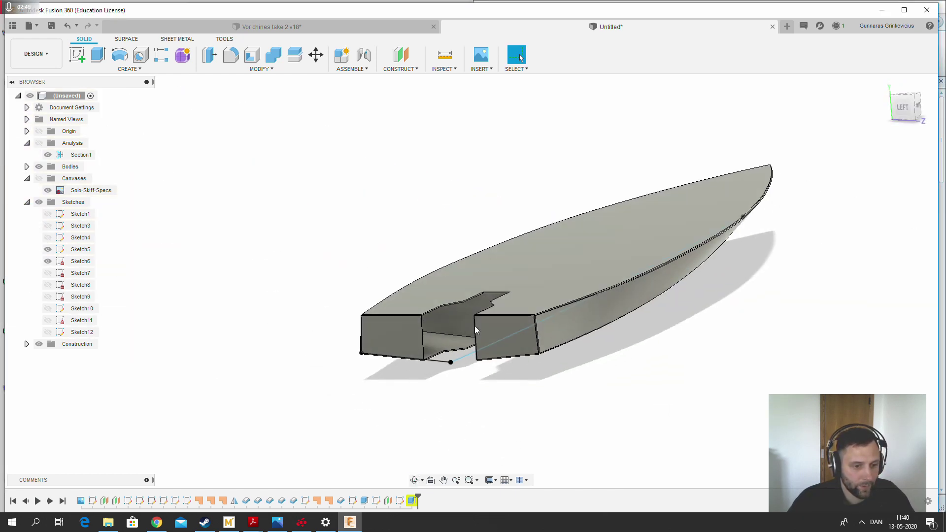
Hide the deck, Body7, and examine how the new bulkhead sits inside the hull ahead of the stern cutout
click(27, 202)
click(26, 167)
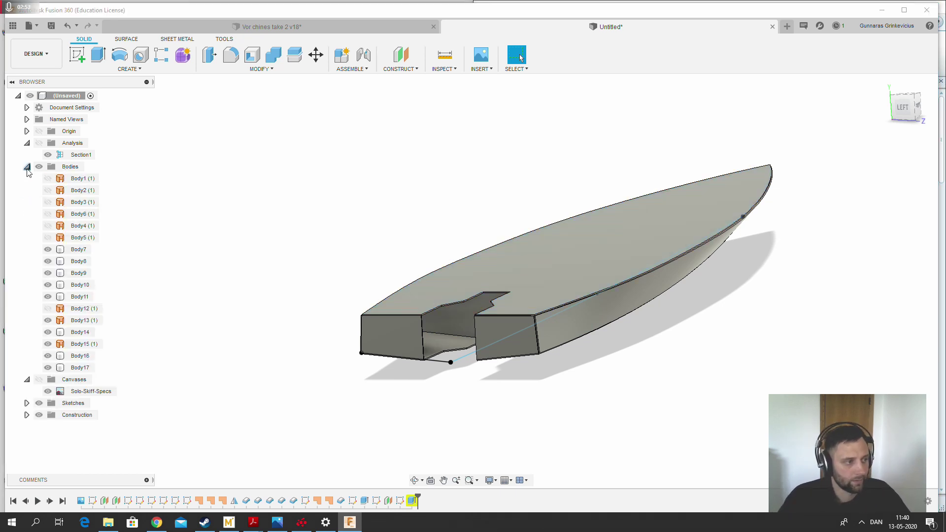
click(74, 249)
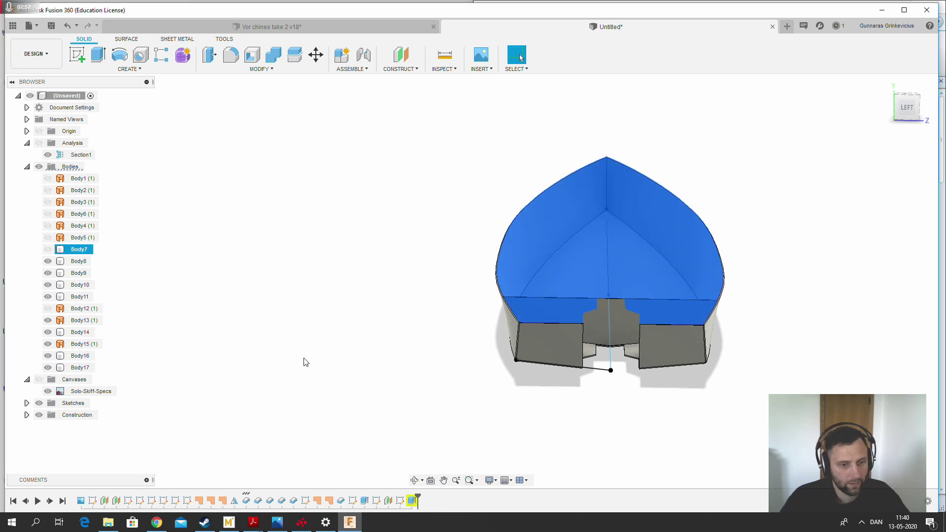
key(v)
shift+middle_drag(483, 368, 565, 384)
scroll(720, 409, up, 6)
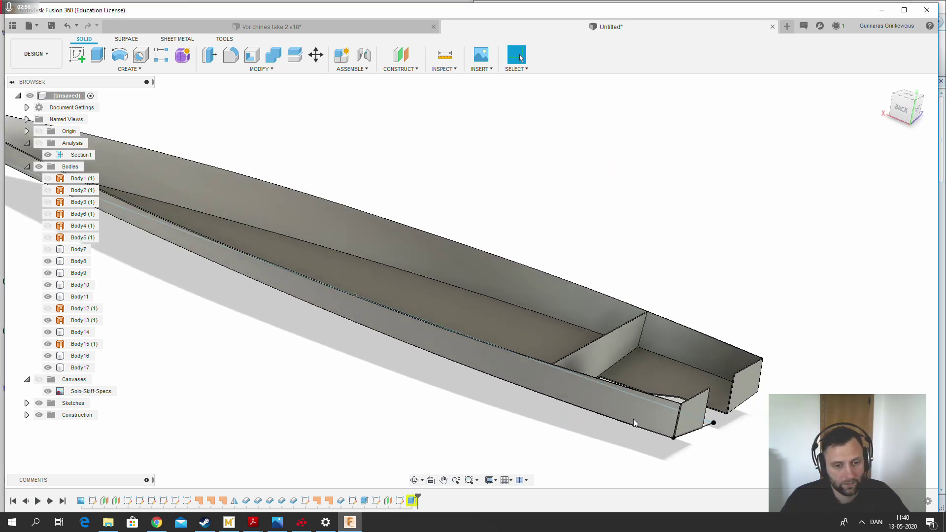
scroll(651, 399, up, 3)
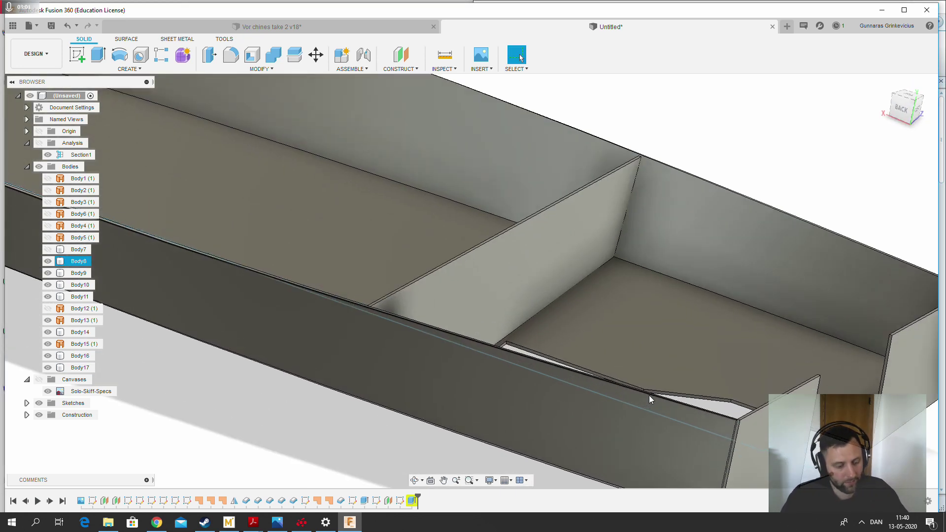
scroll(649, 396, down, 8)
shift+middle_drag(617, 374, 585, 386)
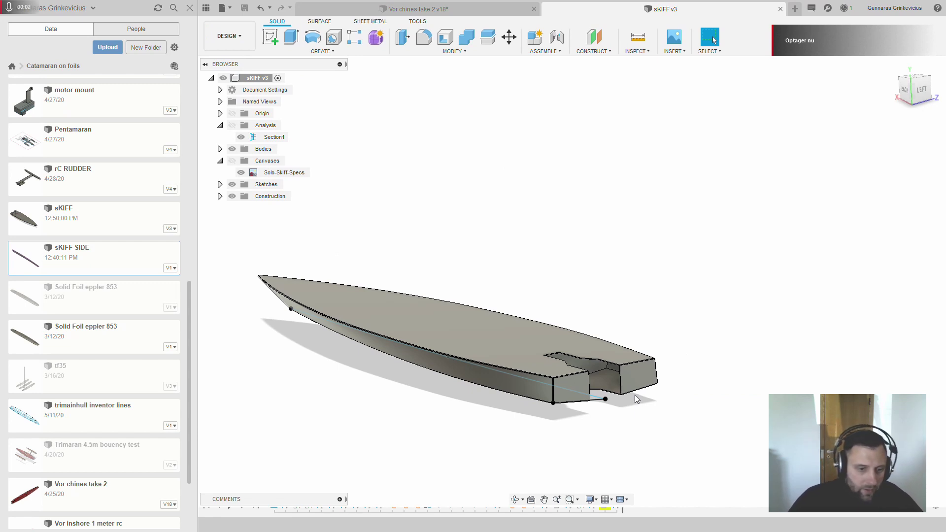
Examine the hull from the side and the stern, selecting the faces of its side panel
scroll(638, 393, down, 3)
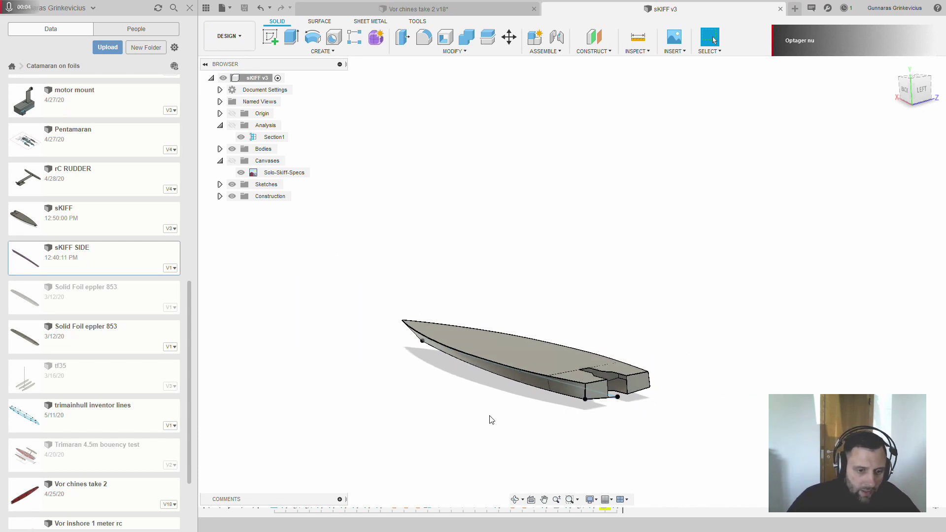
shift+middle_drag(492, 419, 591, 363)
click(552, 349)
ctrl+click(551, 341)
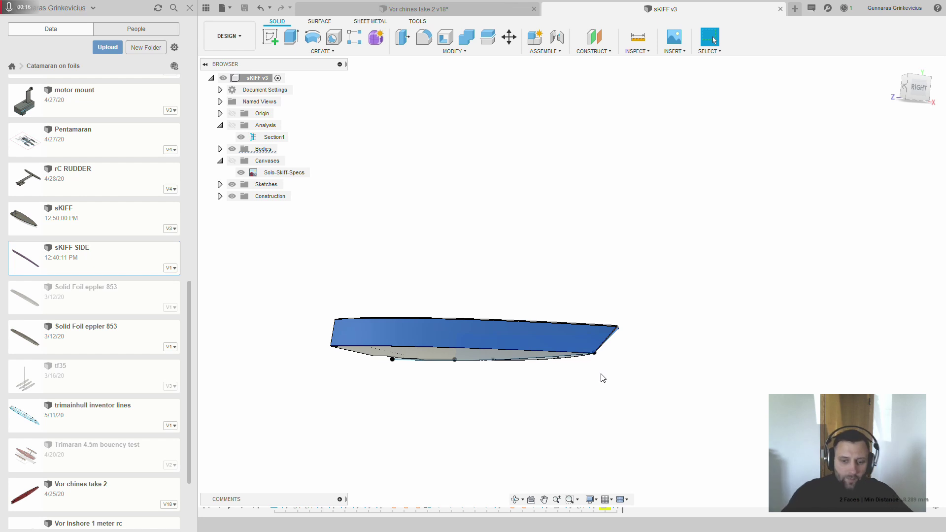
shift+middle_drag(521, 382, 473, 325)
shift+middle_drag(577, 281, 640, 312)
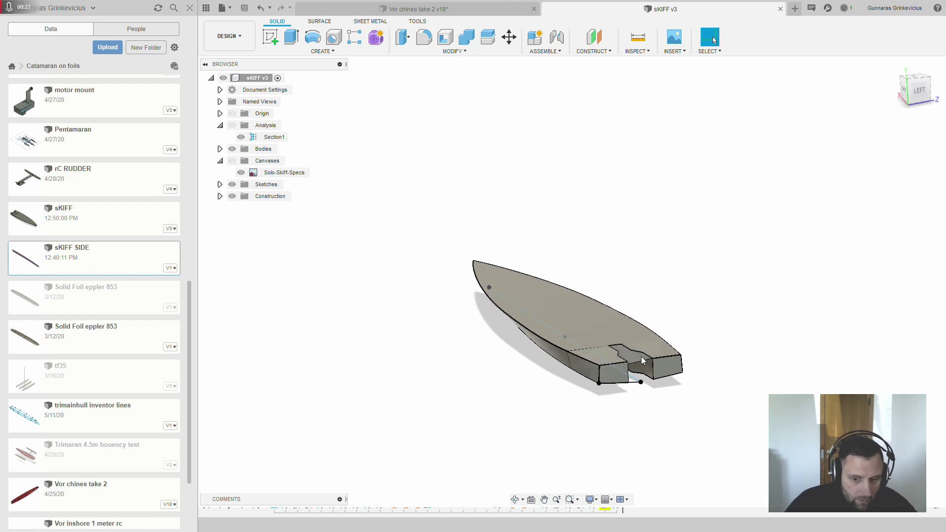
shift+middle_drag(625, 401, 288, 227)
Hide Body7 through Body10 and inspect the cutout edge of the bottom panel, Body11
click(220, 149)
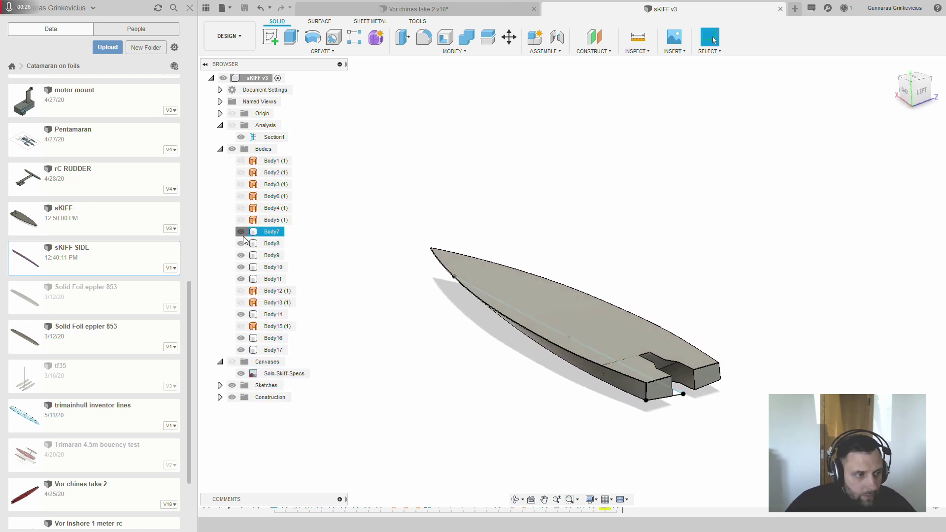
click(241, 256)
click(241, 267)
click(241, 279)
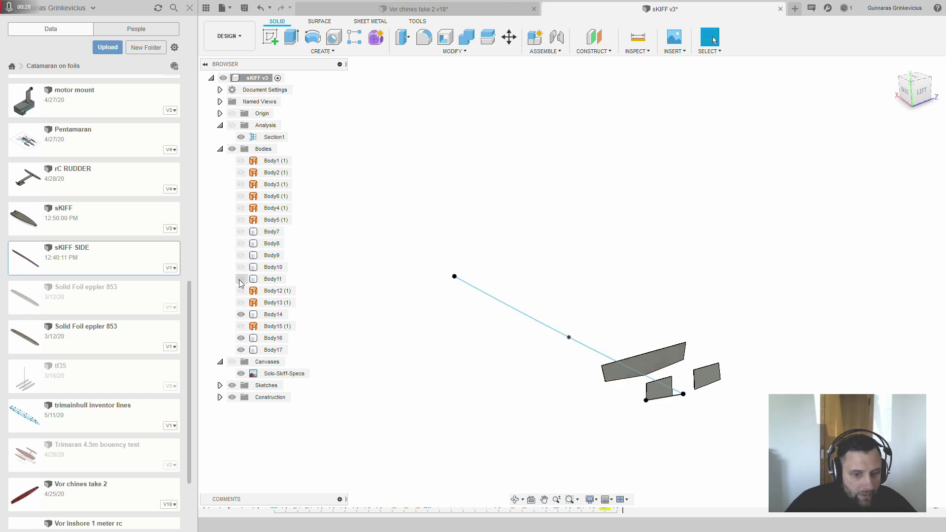
click(241, 279)
scroll(637, 425, up, 10)
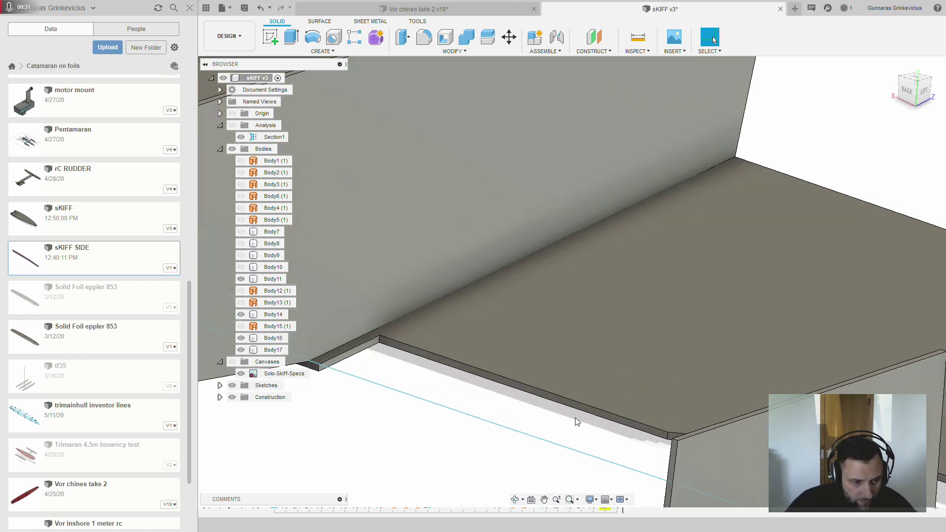
click(507, 386)
scroll(507, 374, down, 8)
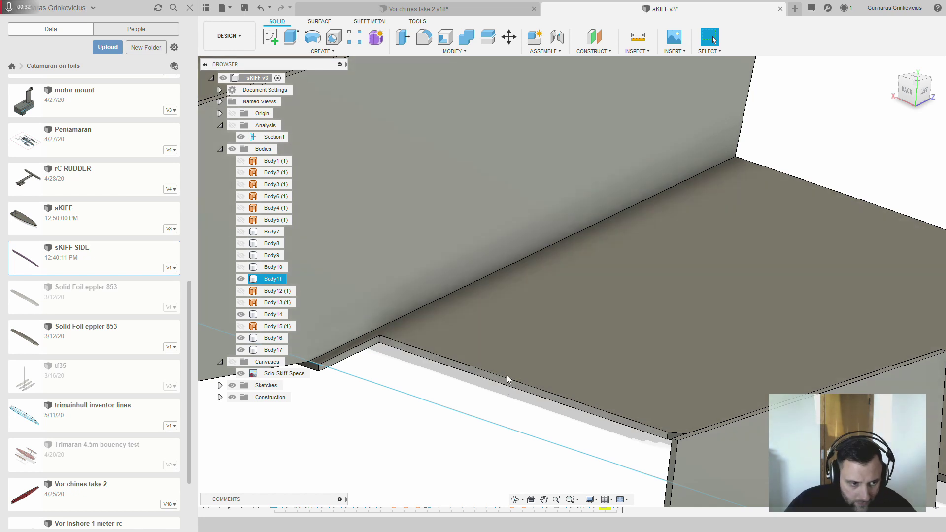
Hide the remaining solid bodies, Body11, Body14, Body16 and Body17, and show the side surface Body2
click(241, 279)
click(241, 314)
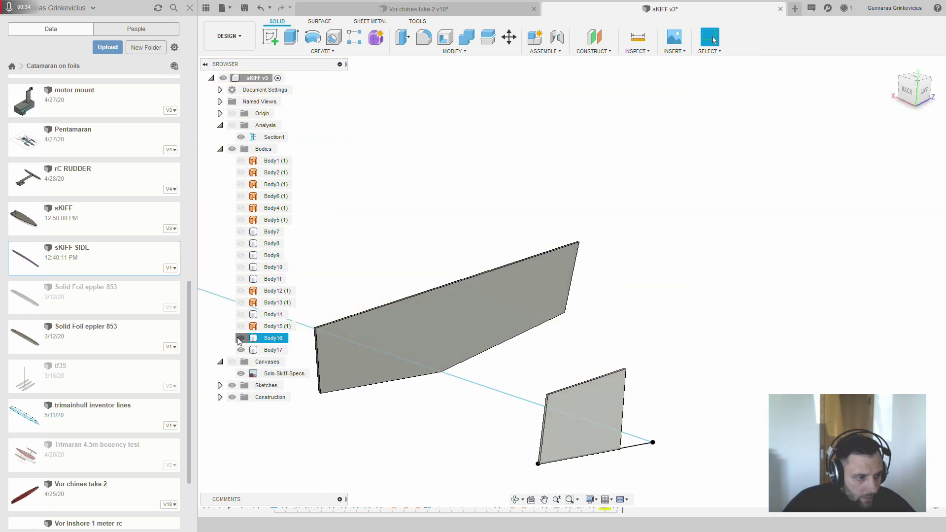
click(241, 338)
click(241, 350)
click(241, 172)
shift+middle_drag(523, 296, 532, 277)
click(516, 247)
right_click(278, 174)
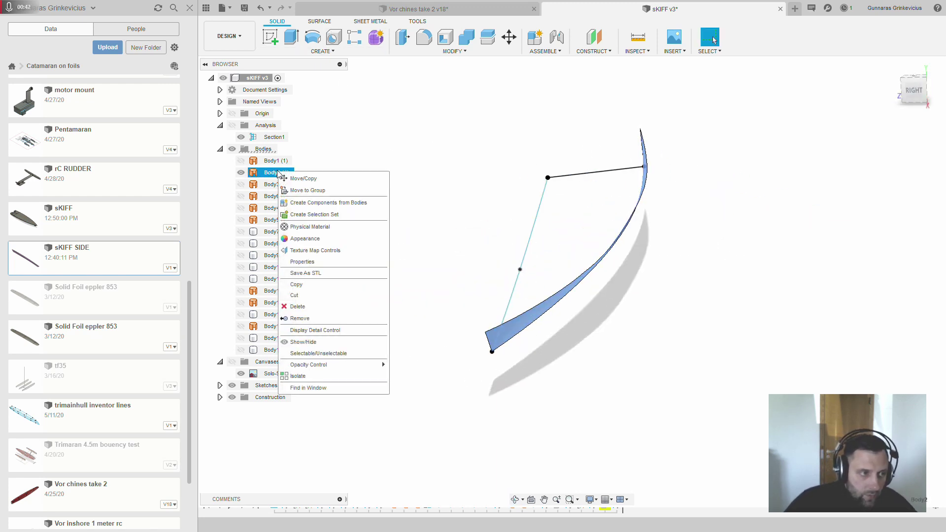
click(327, 273)
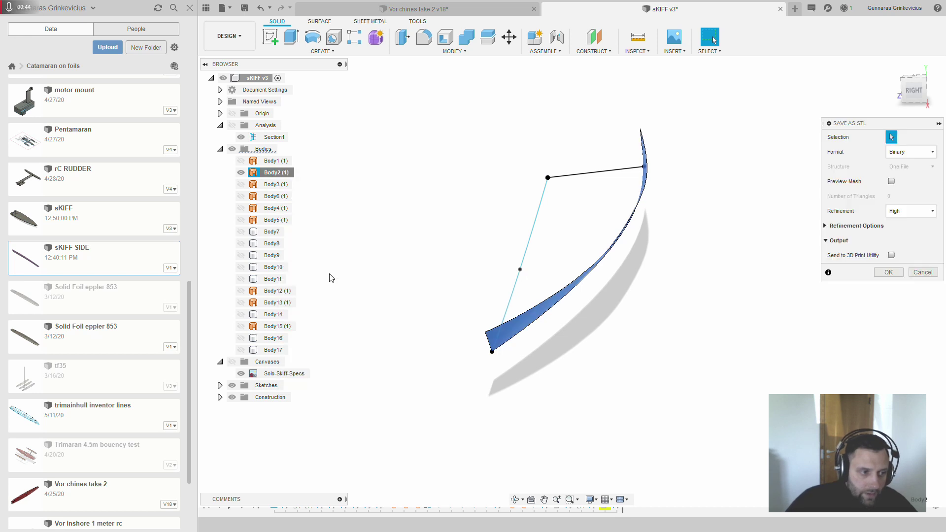
click(919, 273)
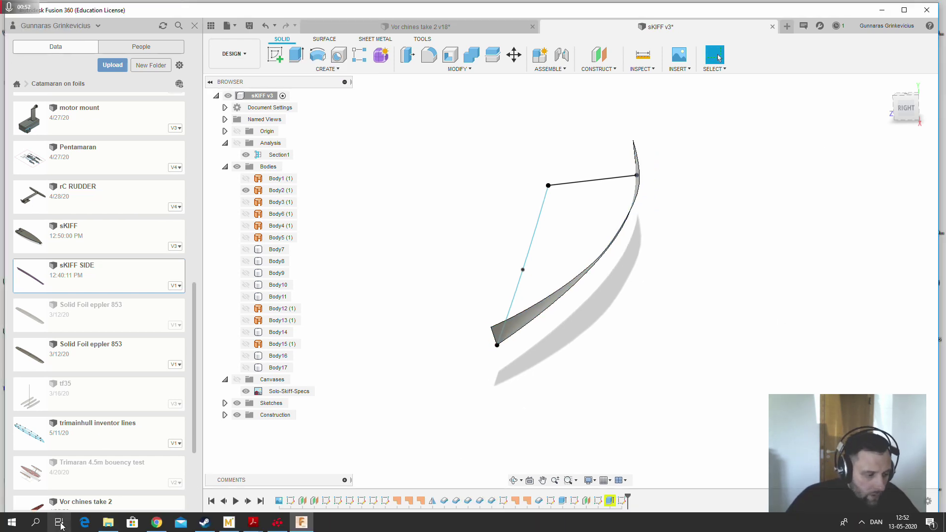
Launch Meshmixer, import the sKIFF SIDE mesh from the Multihull foil control arduino Project folder, and maximize the window
click(31, 505)
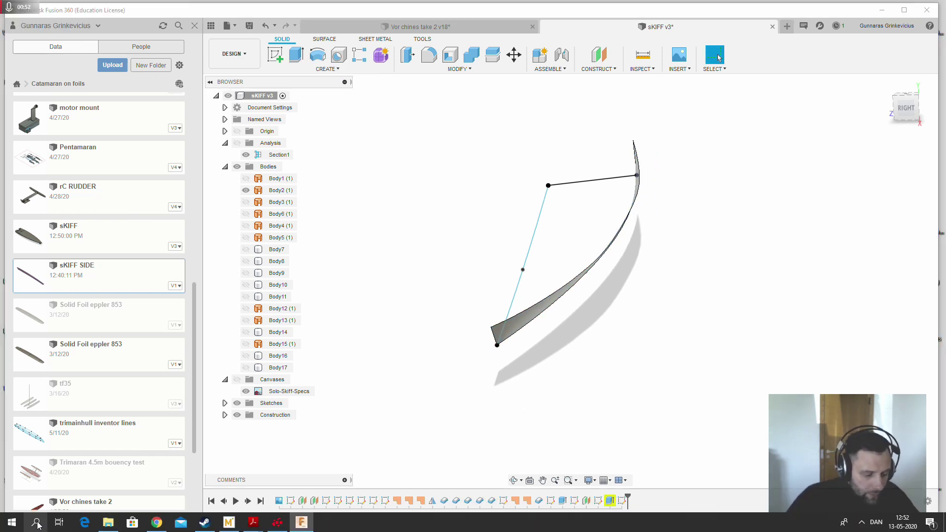
text(ME)
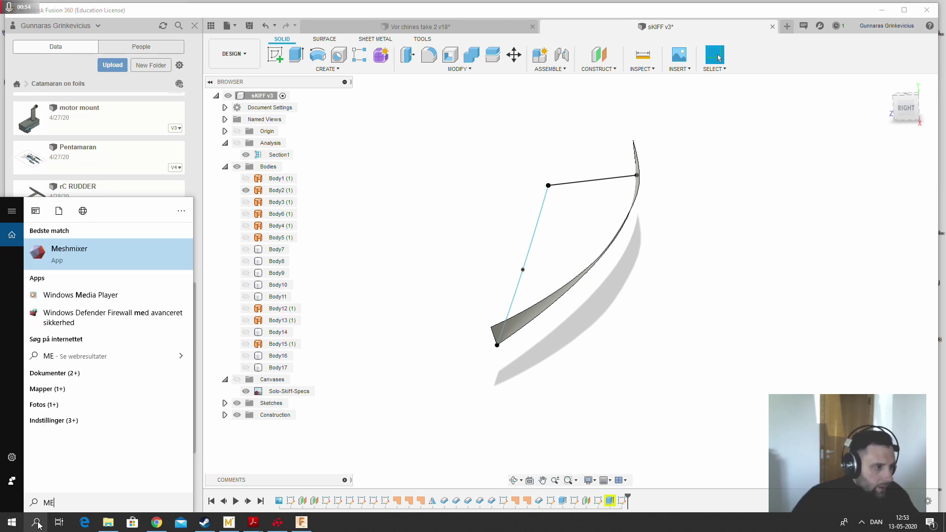
click(108, 260)
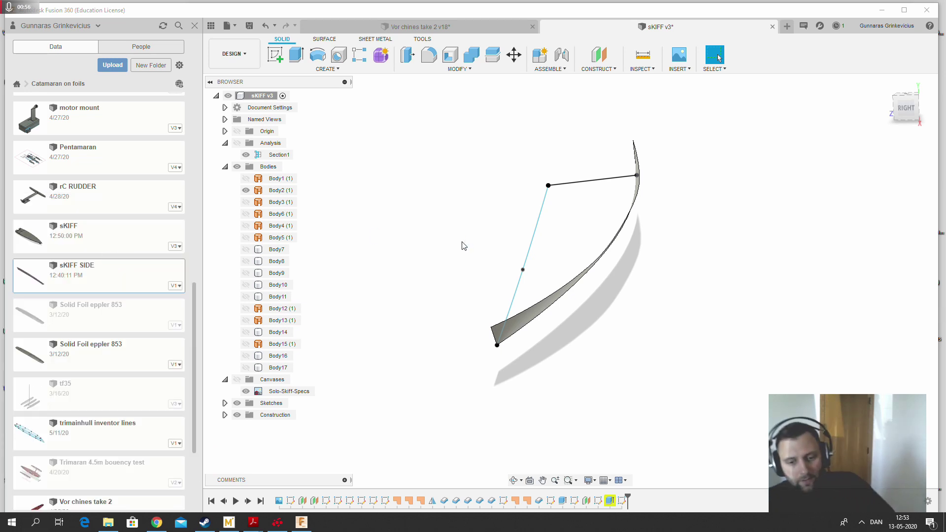
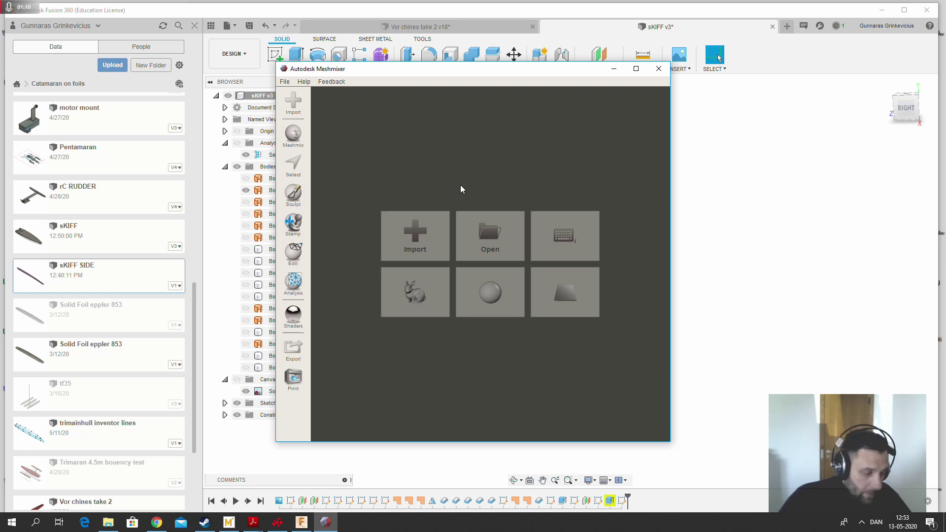
click(434, 239)
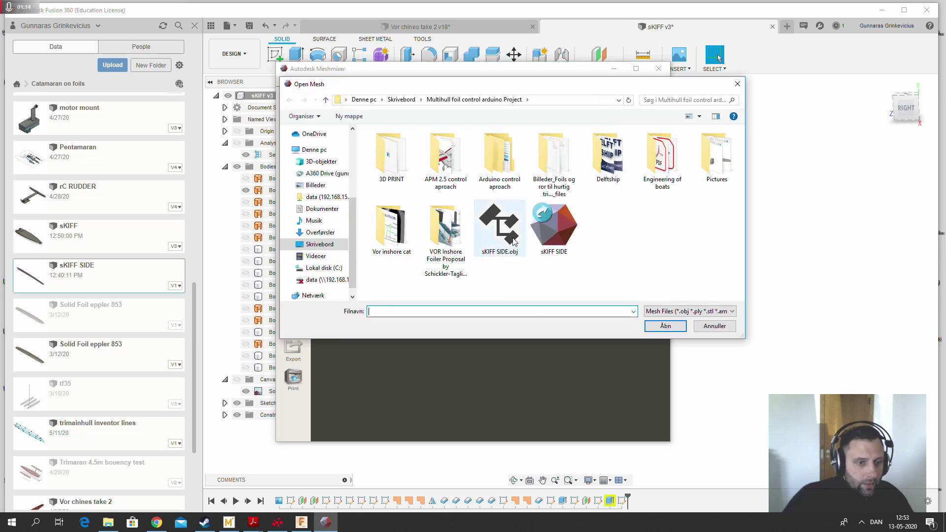
double_click(561, 232)
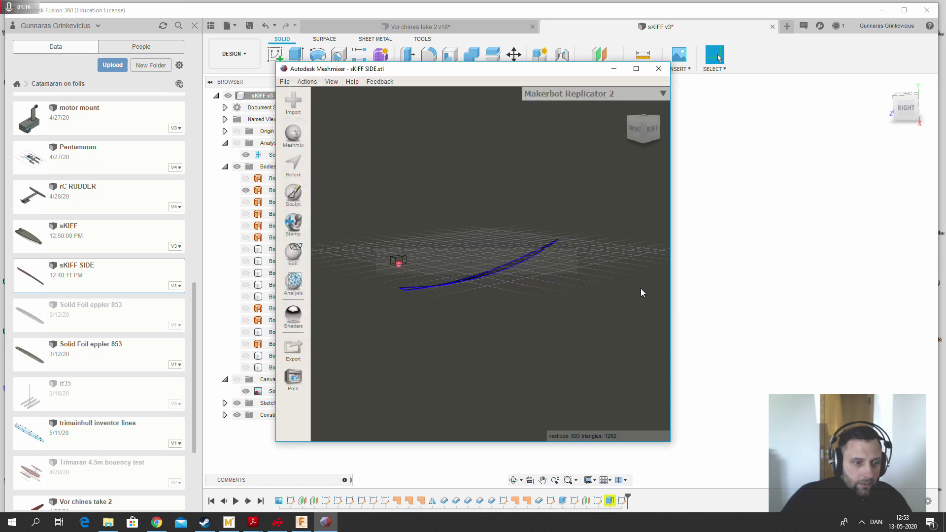
click(635, 68)
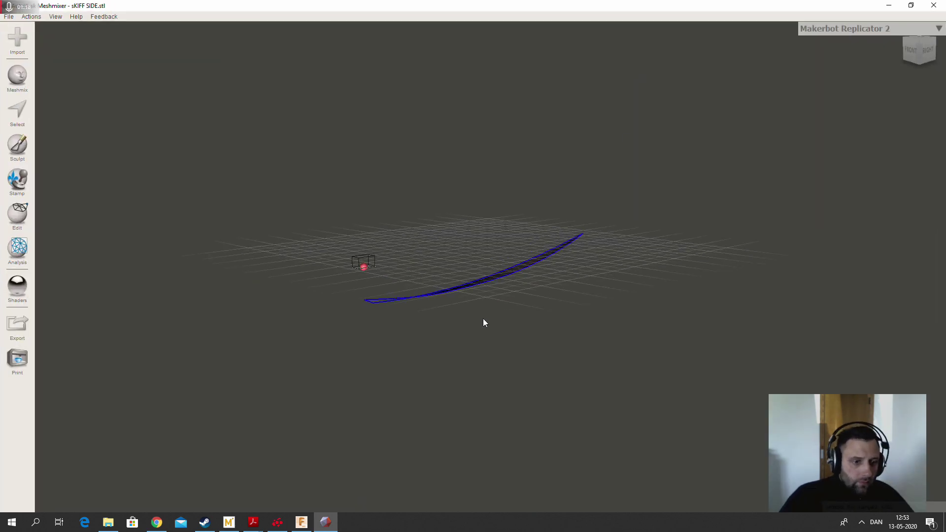
Examine the imported side panel mesh from the front and look up the Unwrap operation among the editing tools
mouse_move(483, 318)
right_down()
mouse_move(513, 312)
mouse_move(466, 318)
mouse_move(532, 312)
mouse_move(509, 308)
mouse_move(535, 279)
mouse_move(607, 294)
mouse_move(414, 300)
mouse_move(478, 321)
mouse_move(502, 316)
right_up()
scroll(466, 316, up, 4)
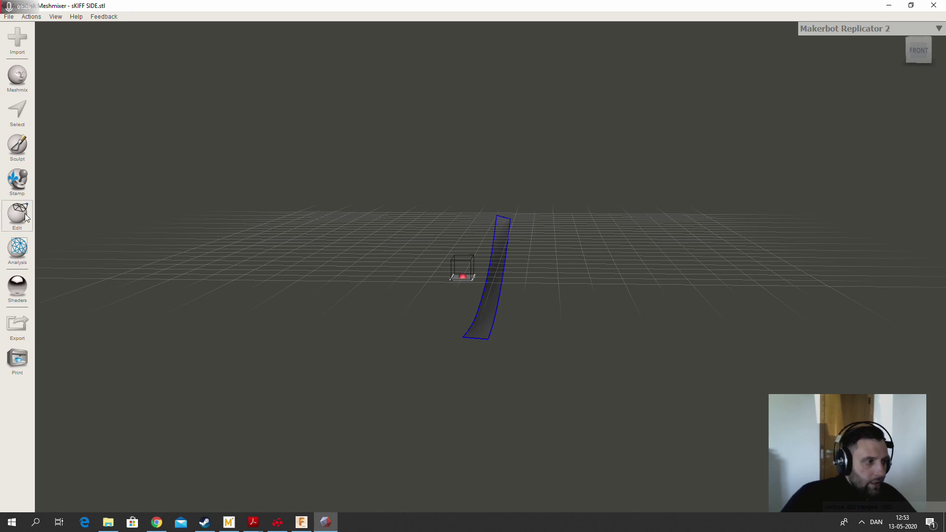
mouse_move(25, 217)
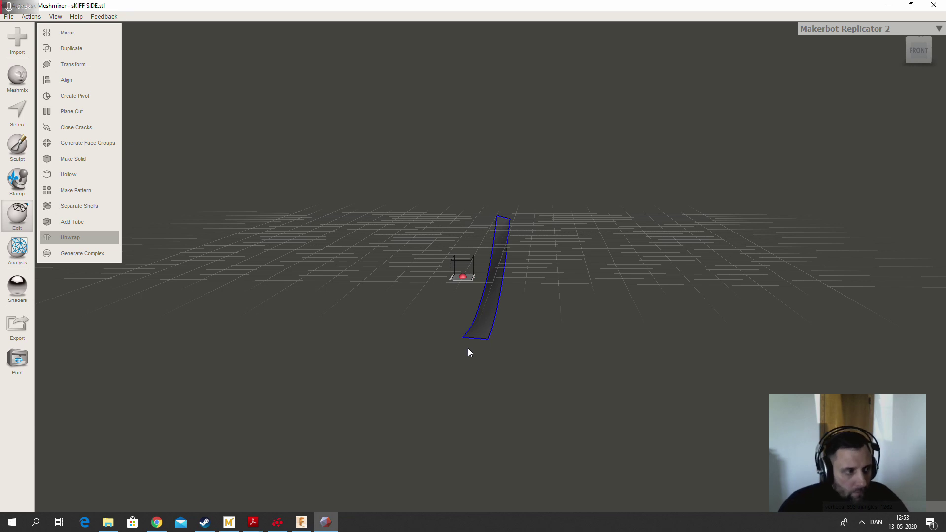
Switch back to Fusion 360, hide the side surface Body2, and show the solid bodies Body7 through Body11, Body14, Body16 and Body17
mouse_move(299, 526)
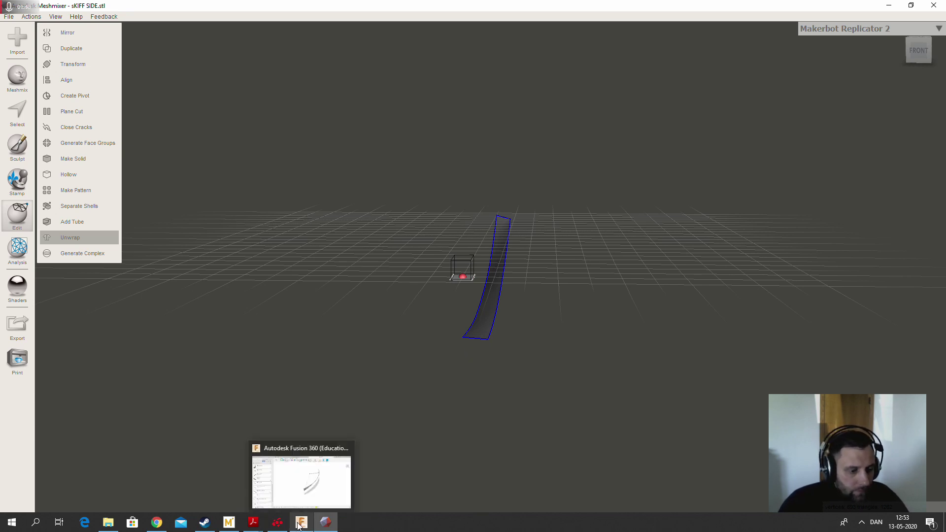
click(298, 526)
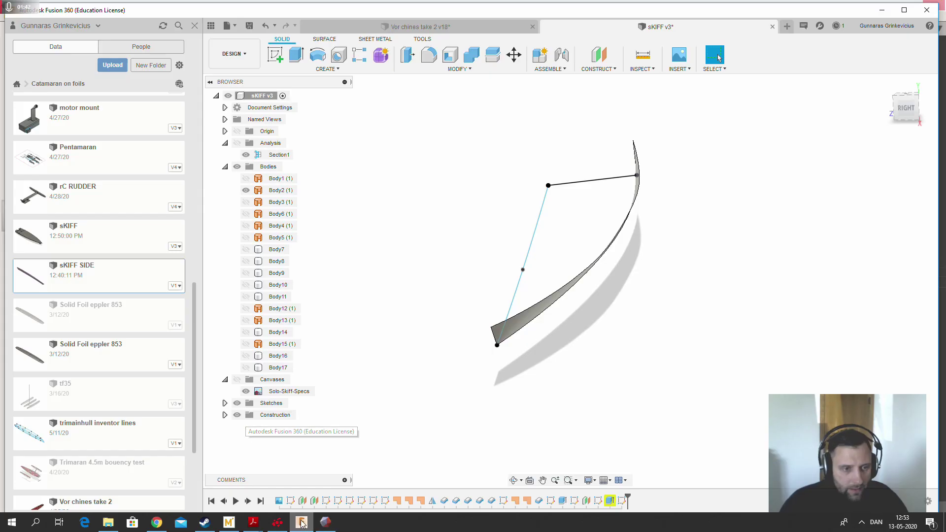
shift+middle_drag(453, 415, 374, 306)
click(245, 190)
click(246, 249)
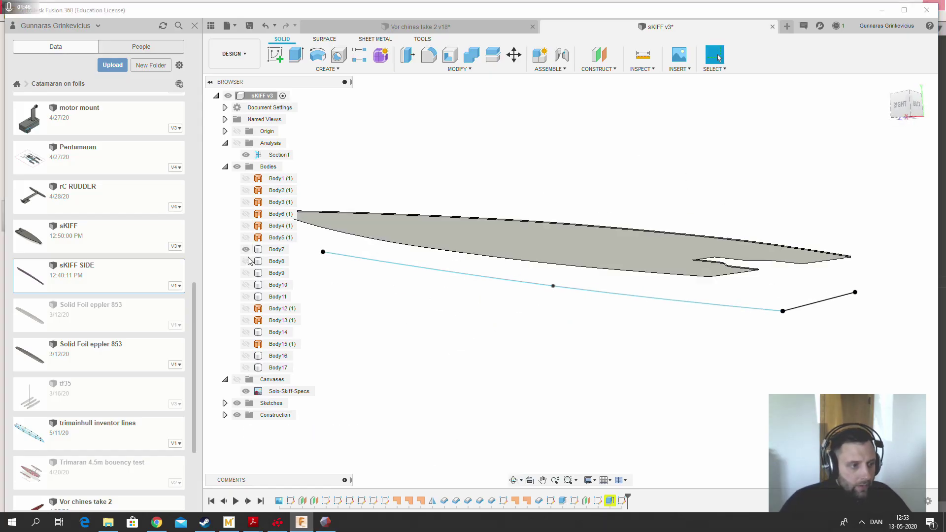
click(245, 261)
click(246, 273)
click(245, 284)
click(246, 297)
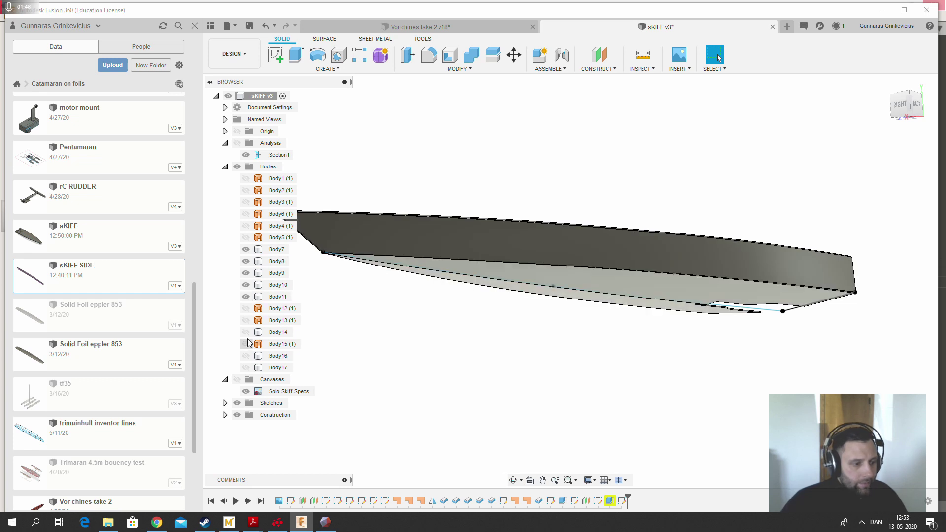
click(246, 332)
shift+middle_drag(509, 354, 463, 378)
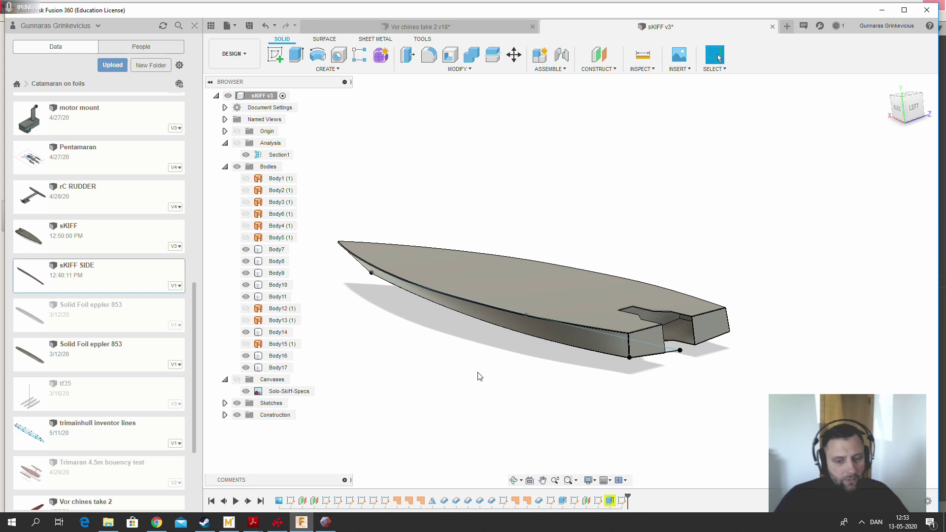
Show the Solo-Skiff-Specs canvas and compare the hull outline and split tail with it from above the stern
click(537, 301)
click(579, 245)
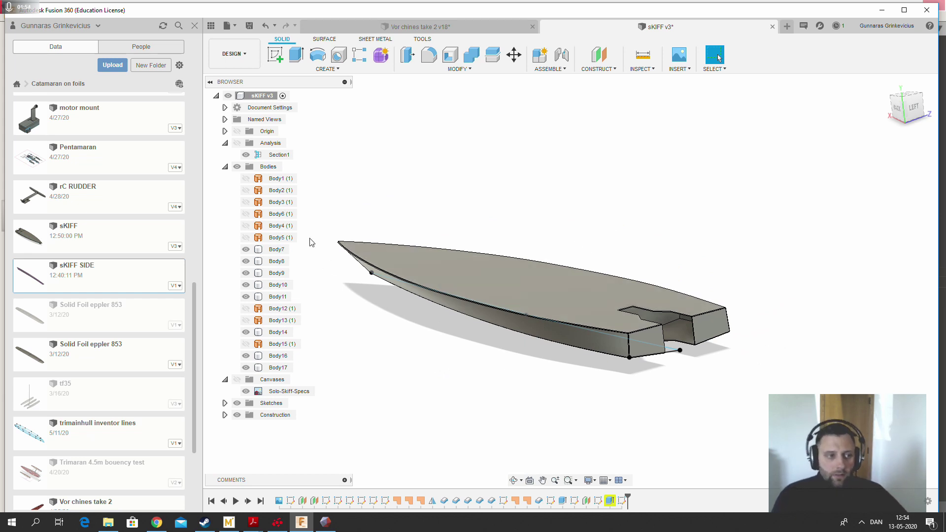
click(237, 380)
shift+middle_drag(668, 291, 657, 327)
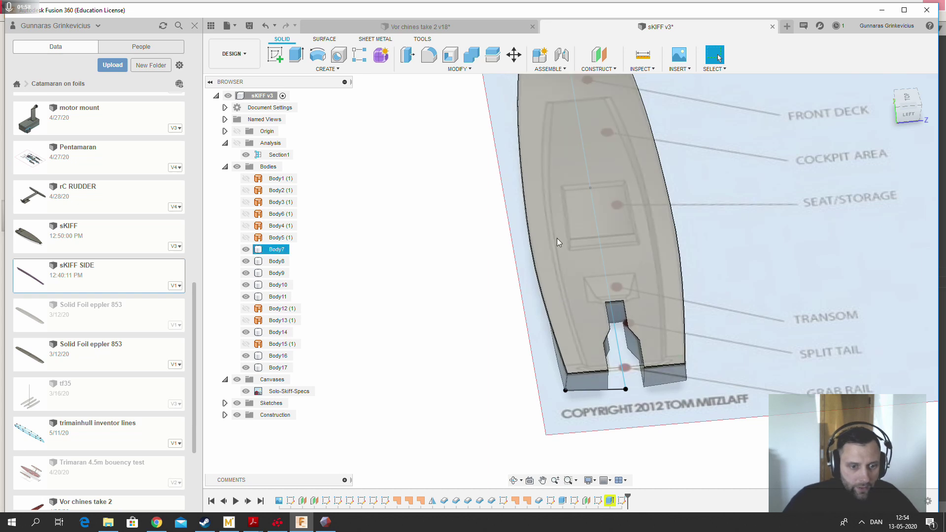
scroll(624, 231, down, 3)
shift+middle_drag(521, 279, 539, 214)
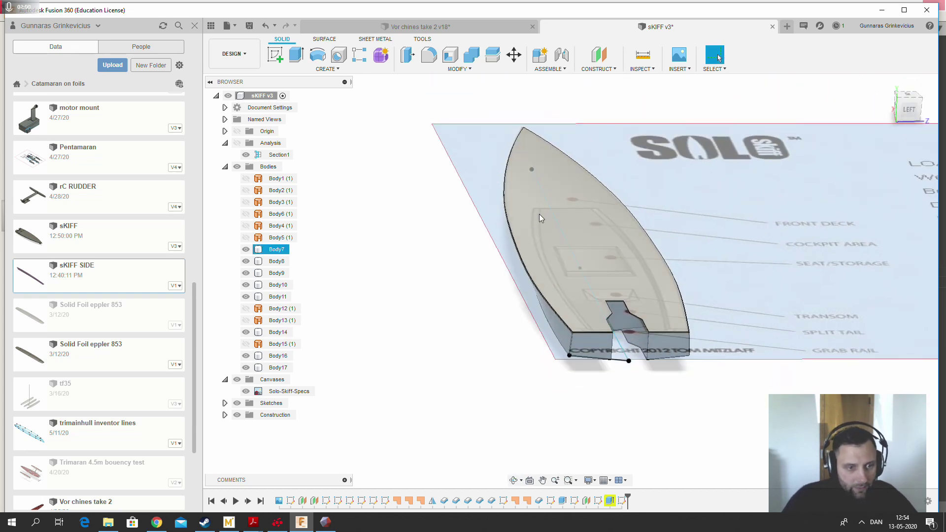
Inspect the skiff's side panel and deck against the canvas from the stern quarter
click(471, 290)
shift+middle_drag(471, 289, 489, 252)
click(489, 252)
click(469, 258)
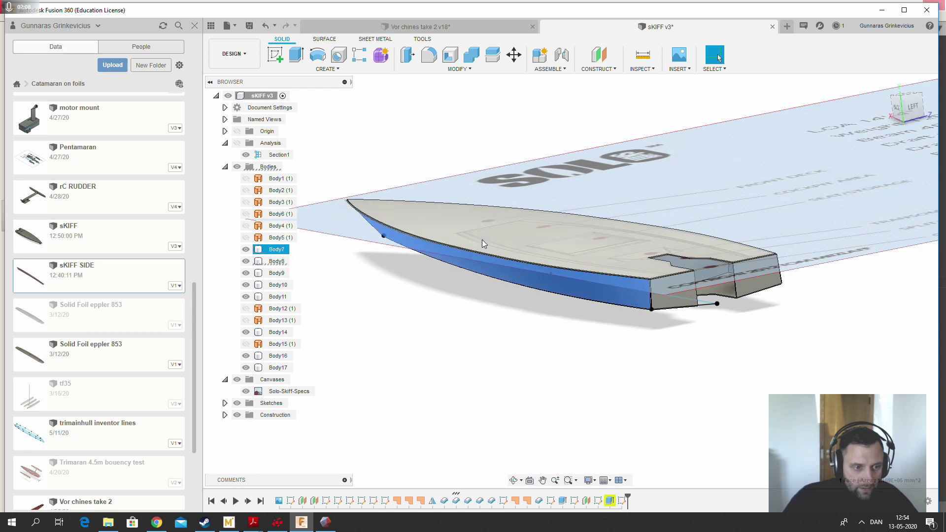
click(483, 239)
click(461, 294)
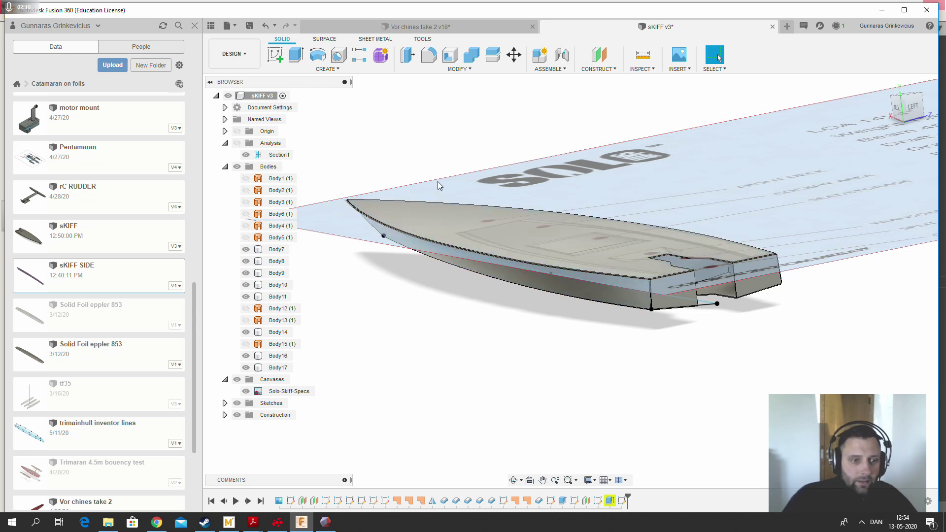
View the skiff's side profile squarely in the Back view and expand the list of sketches
shift+middle_drag(440, 186, 486, 183)
click(900, 108)
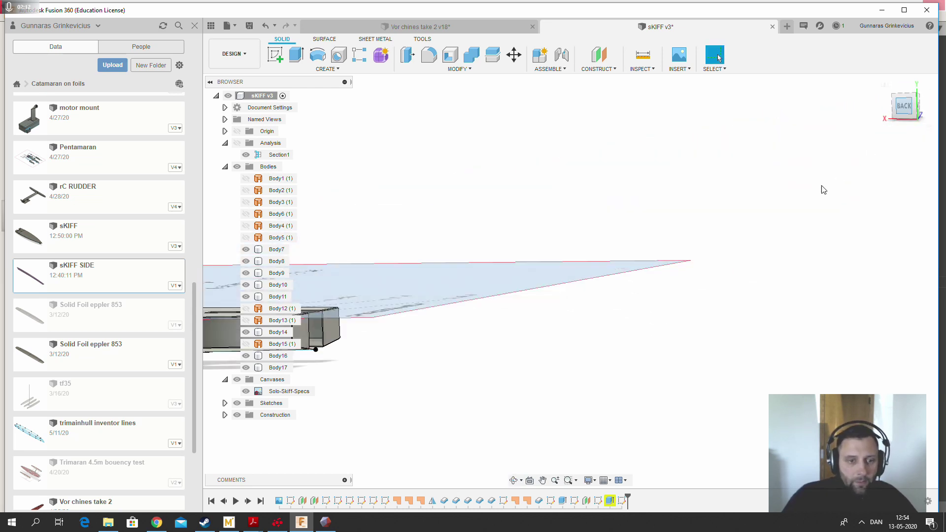
scroll(515, 294, up, 5)
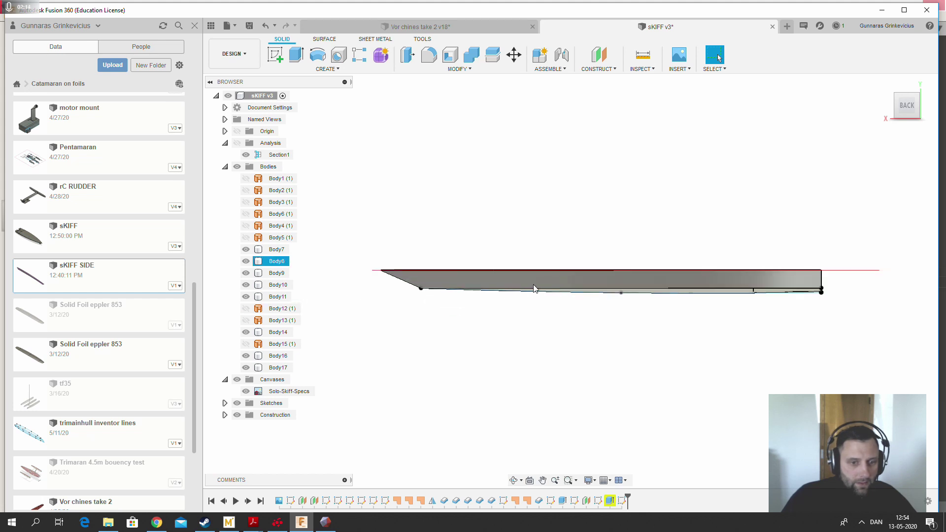
click(225, 403)
scroll(227, 399, down, 3)
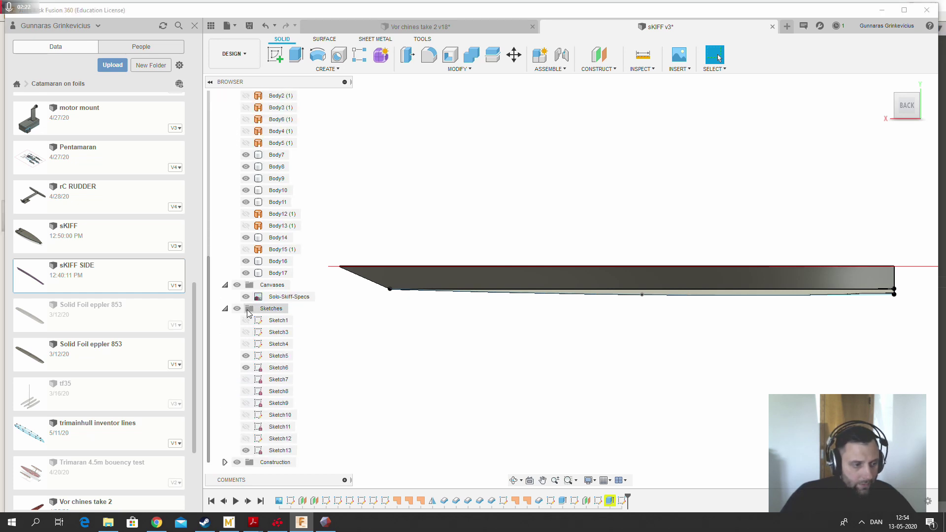
Switch to the Vor chines take 2 design and examine its main hull in the Left view and from an angle
click(439, 31)
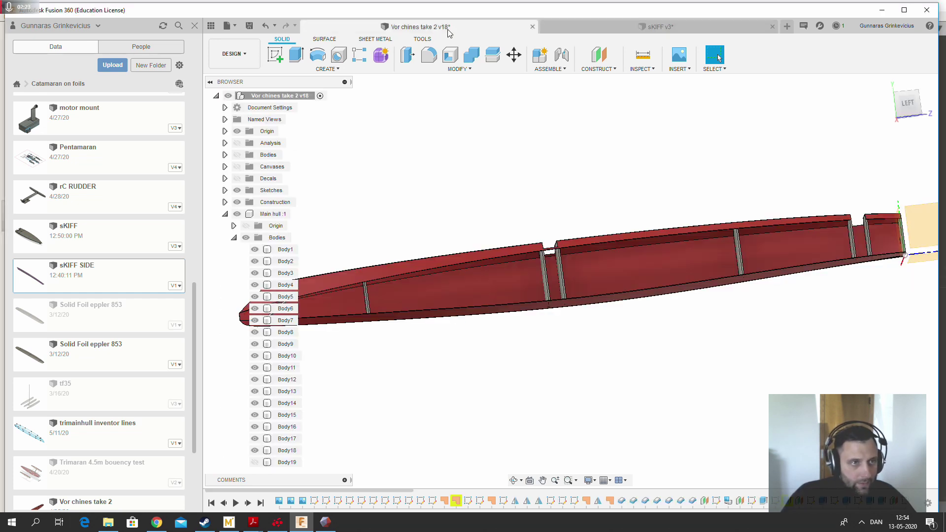
click(907, 104)
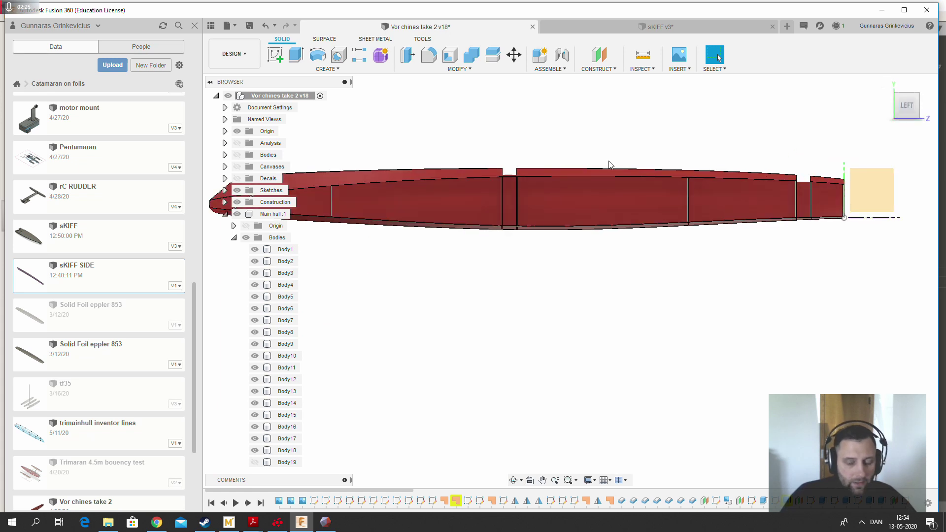
shift+middle_drag(649, 152, 587, 170)
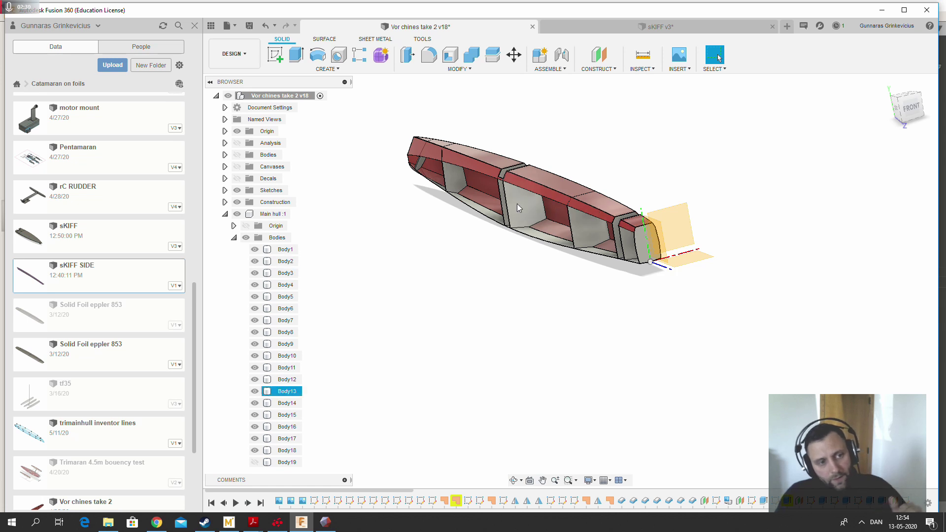
Inspect the main hull from the top and examine the slot between its paired bulkheads up close
click(905, 97)
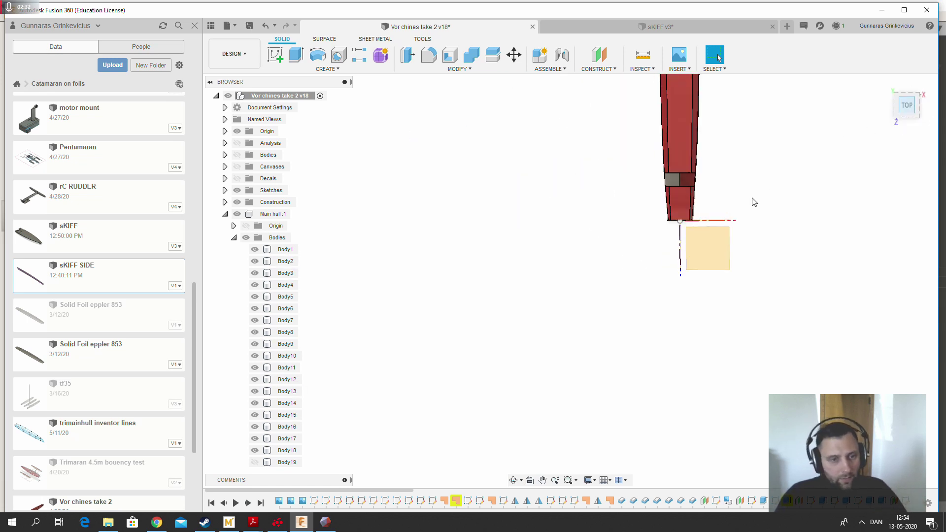
scroll(693, 197, up, 5)
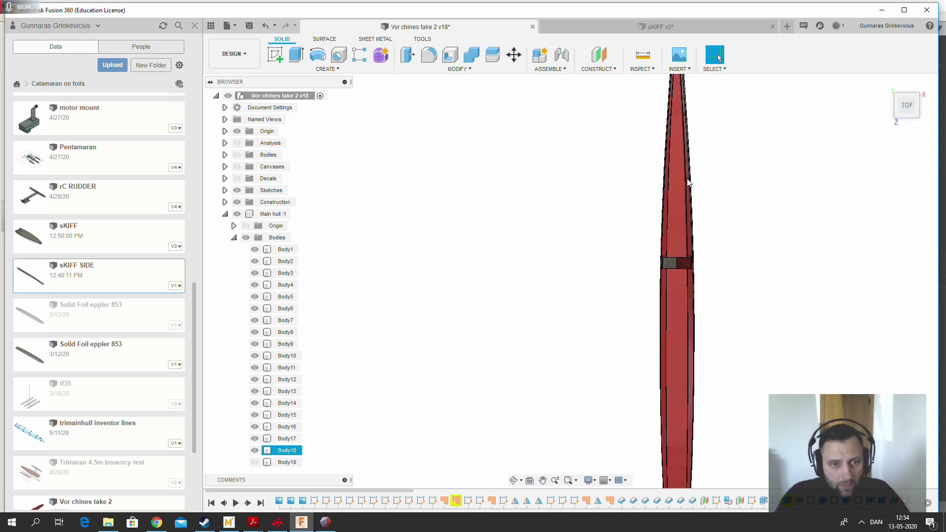
scroll(685, 277, up, 5)
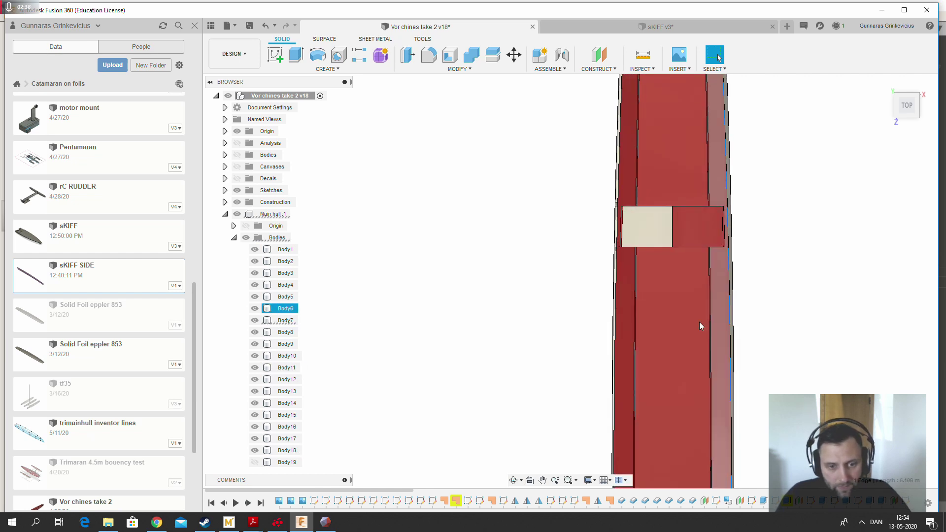
shift+middle_drag(699, 321, 708, 376)
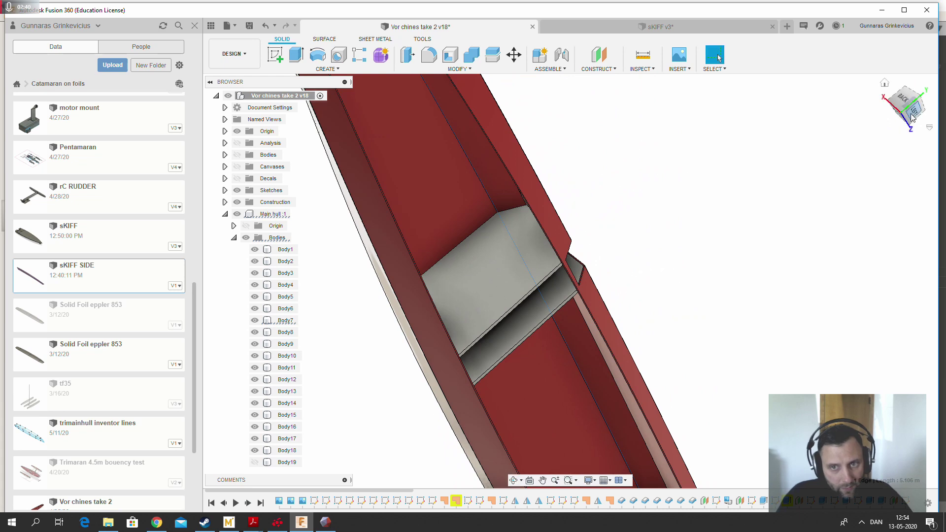
Examine the main hull's side profile in the Left view, from the bow to the stern
scroll(683, 298, down, 6)
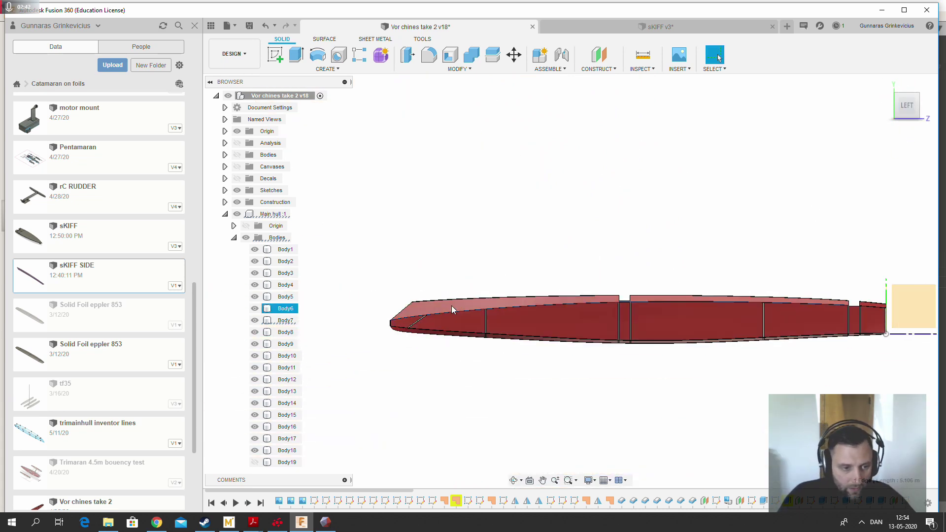
scroll(438, 303, up, 4)
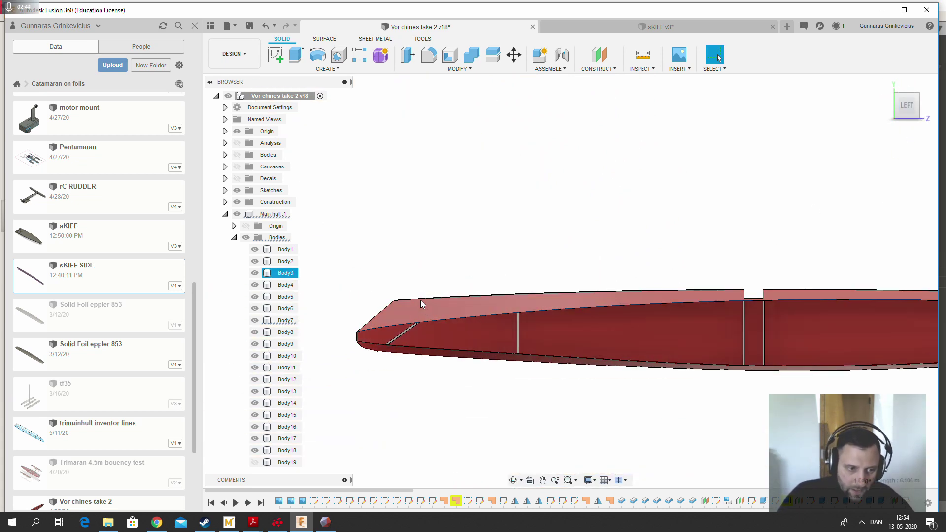
scroll(333, 332, down, 3)
scroll(800, 323, up, 4)
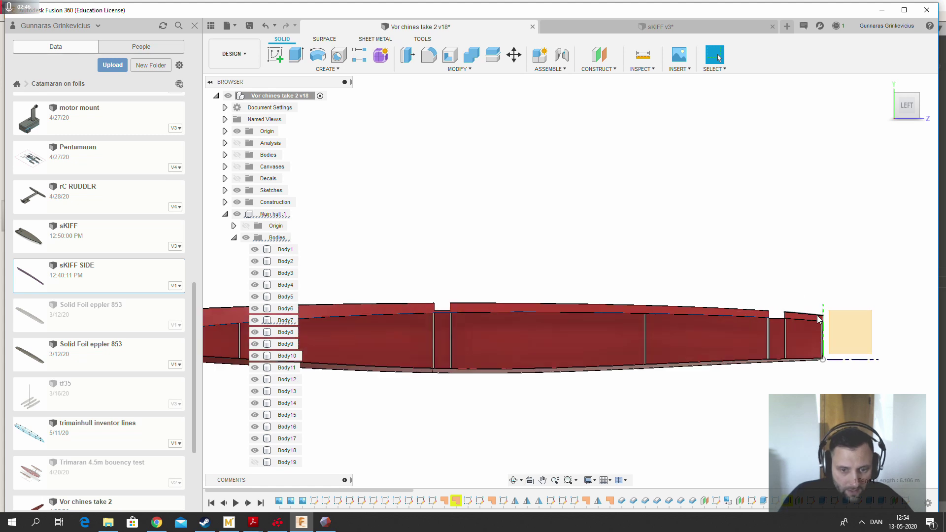
Examine the main hull's bulkheads and chines from an angle and toggle the display of Body19 on and off
scroll(838, 319, down, 3)
shift+middle_drag(467, 284, 537, 306)
scroll(553, 335, up, 3)
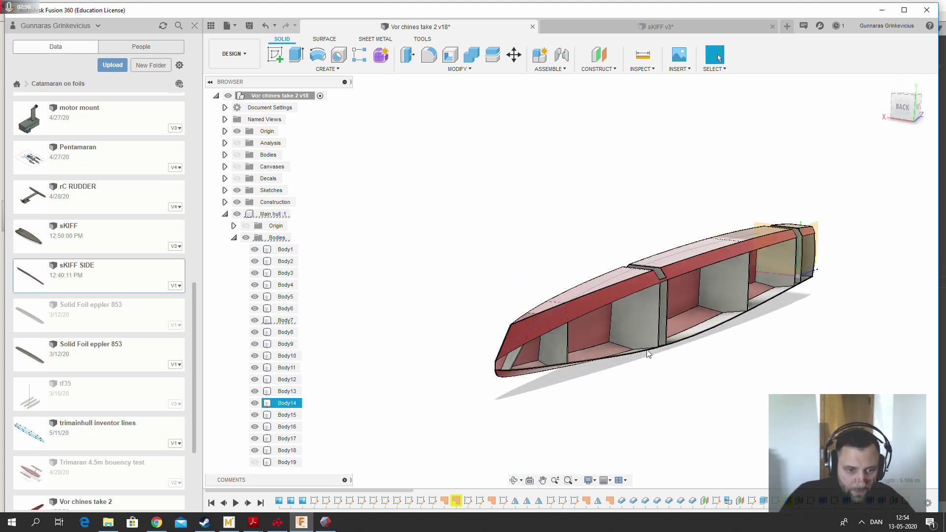
click(325, 39)
scroll(636, 372, up, 2)
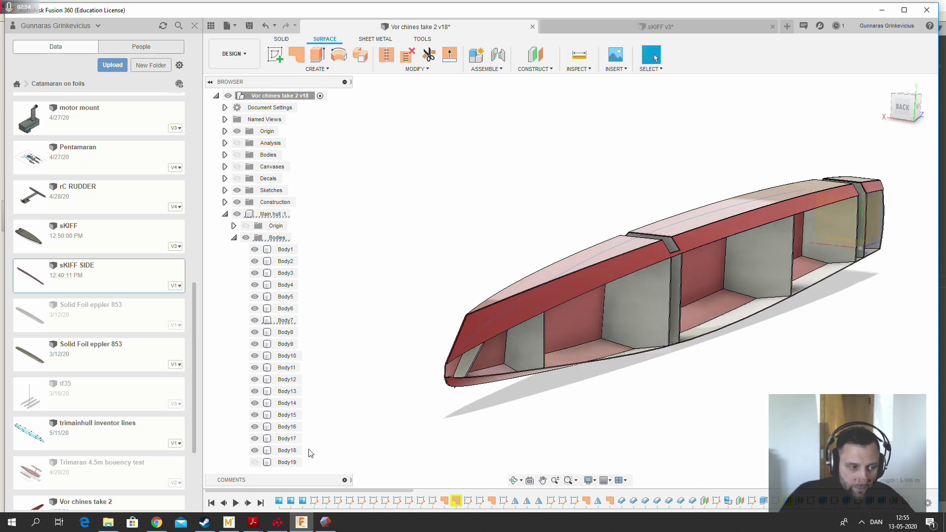
click(254, 462)
click(254, 462)
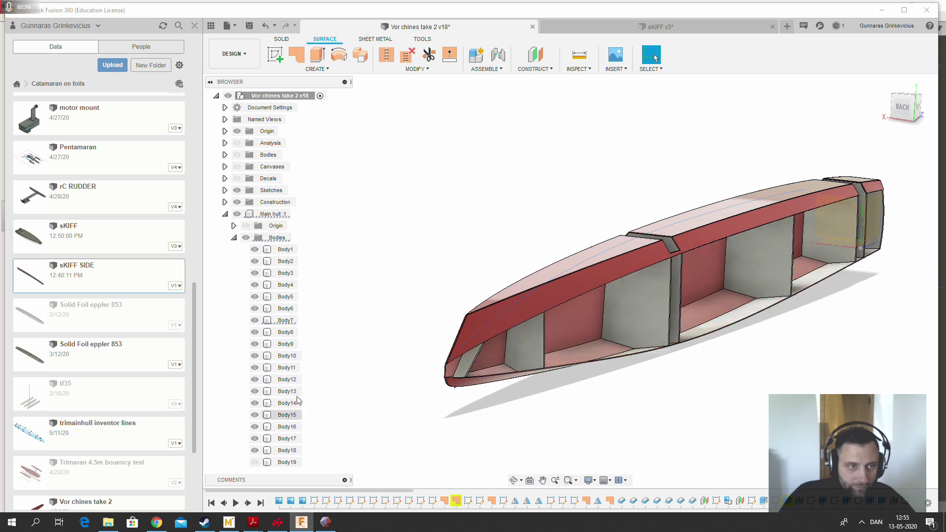
Switch to the sKIFF design, collapse the list of sketches, hide the canvases and turn the hull to its side
click(641, 27)
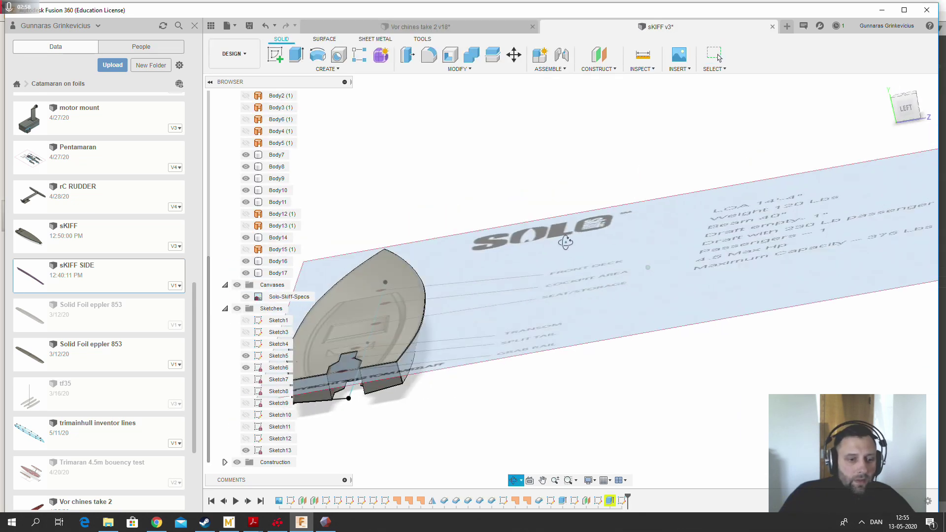
scroll(606, 251, down, 3)
scroll(394, 298, up, 3)
mouse_move(431, 300)
shift+middle_down()
mouse_move(427, 315)
mouse_move(417, 291)
shift+middle_up()
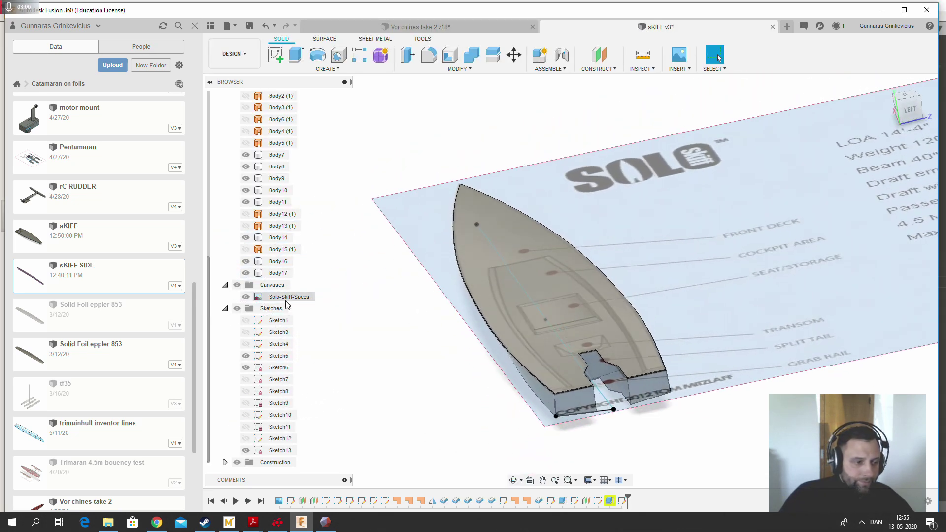
click(226, 309)
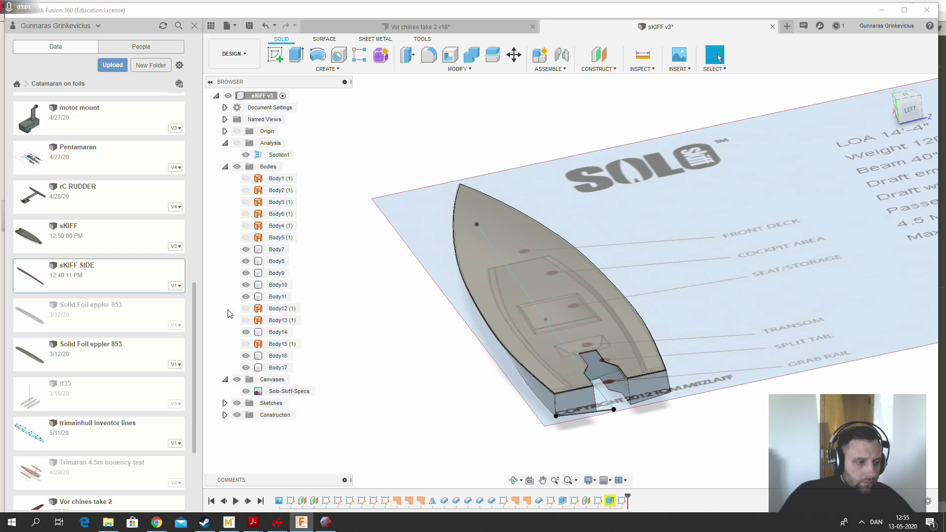
click(237, 380)
shift+middle_drag(386, 365, 252, 466)
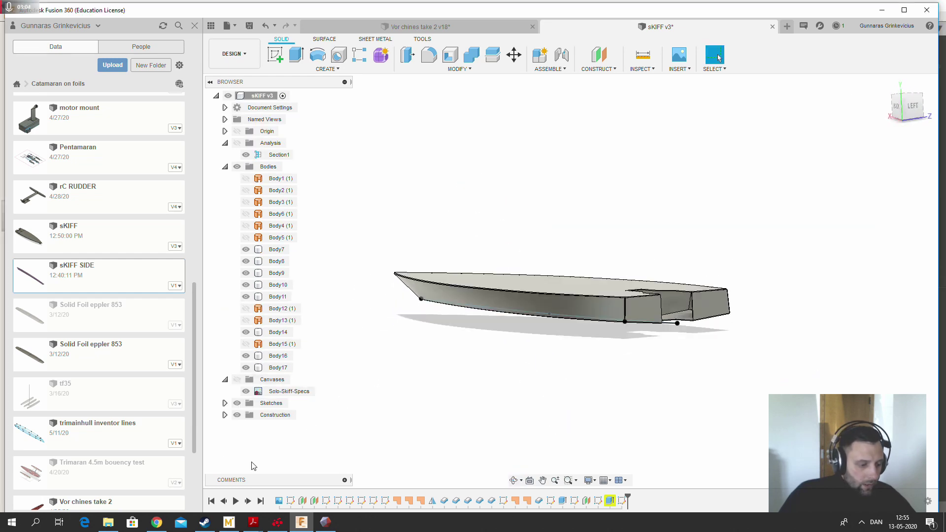
Switch to Meshmixer and examine the sKIFF SIDE panel and its unwrap preview up close, end-on from the Front and from above
click(326, 524)
right_drag(515, 313, 507, 220)
scroll(457, 281, down, 4)
scroll(458, 279, up, 10)
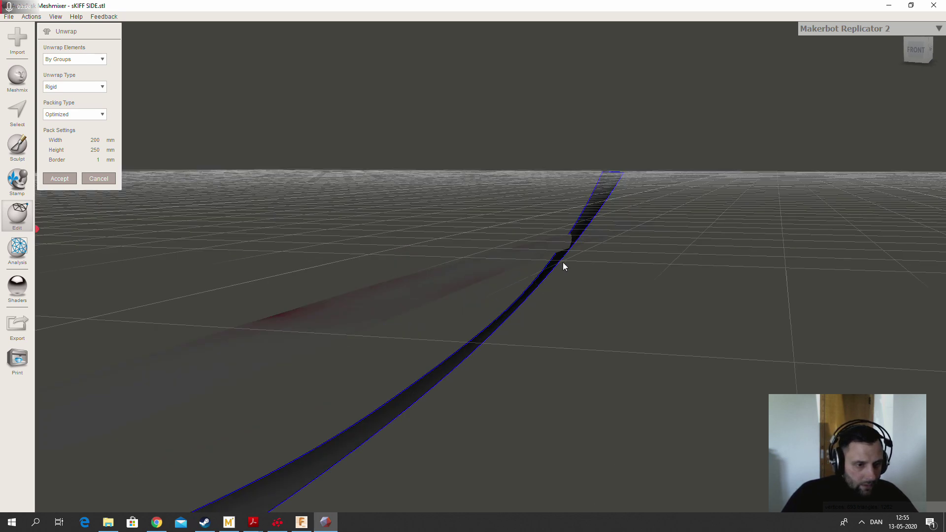
right_drag(563, 263, 450, 350)
scroll(446, 351, up, 8)
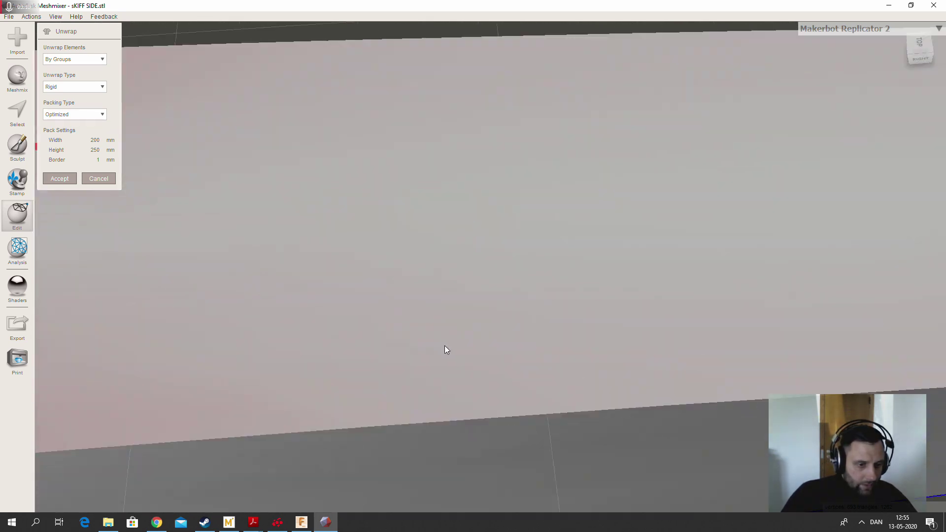
scroll(446, 350, down, 8)
right_drag(417, 365, 571, 224)
click(921, 50)
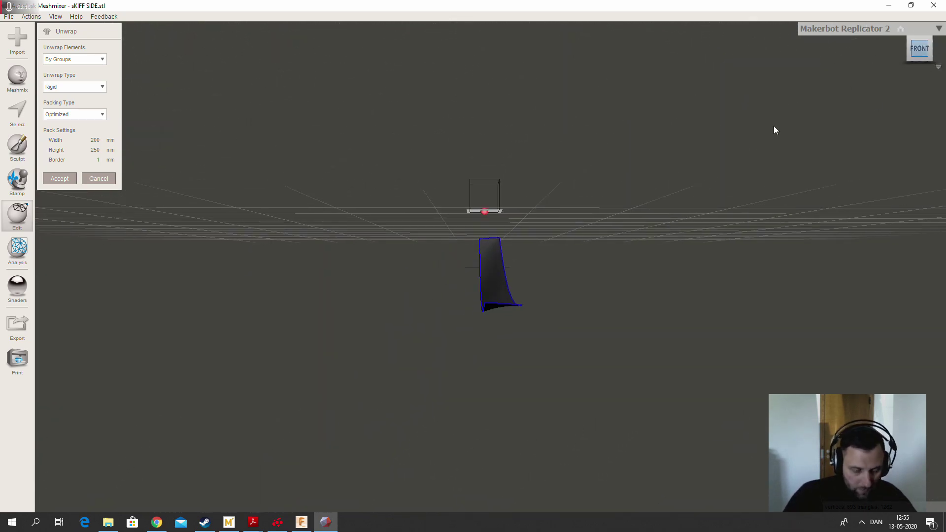
scroll(494, 270, up, 5)
scroll(493, 270, up, 3)
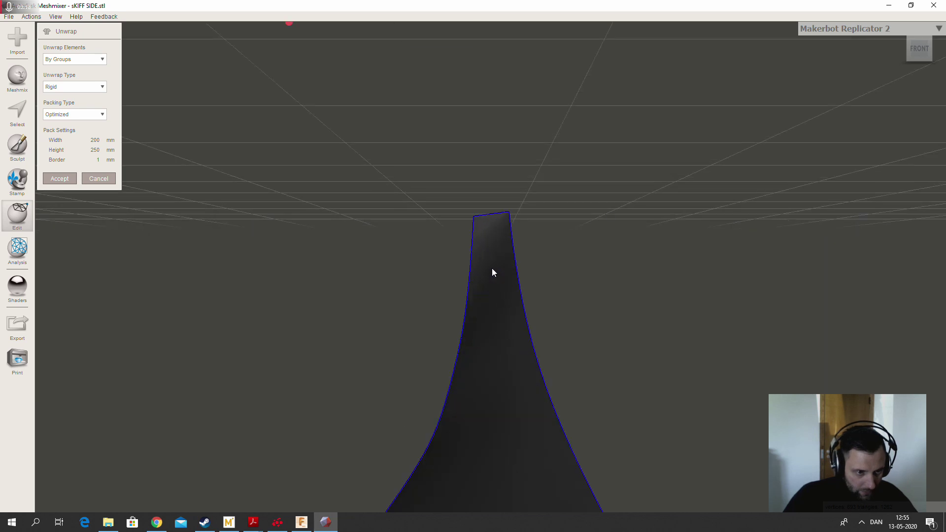
scroll(513, 283, down, 5)
right_drag(522, 291, 375, 345)
Accept the unwrap of the side panel and delete the original sKIFF SIDE.stl object
click(60, 178)
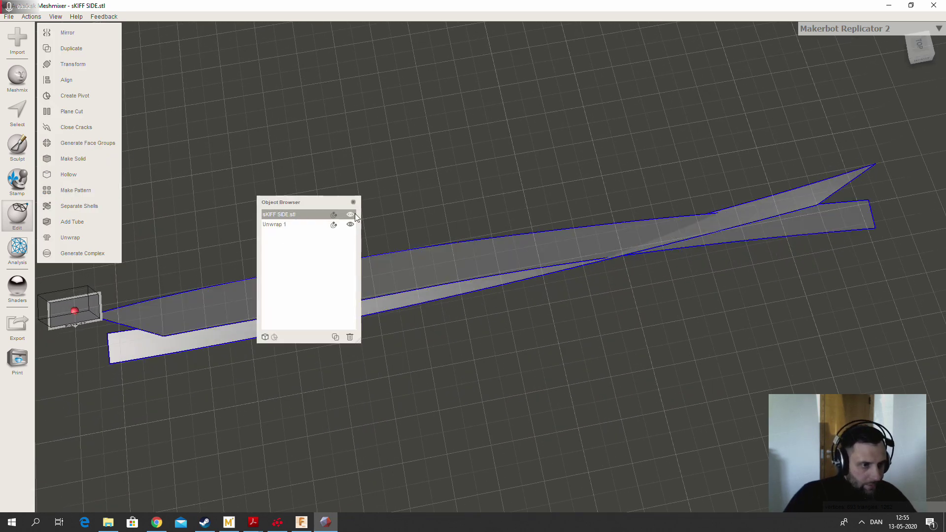
click(285, 225)
click(290, 214)
click(291, 225)
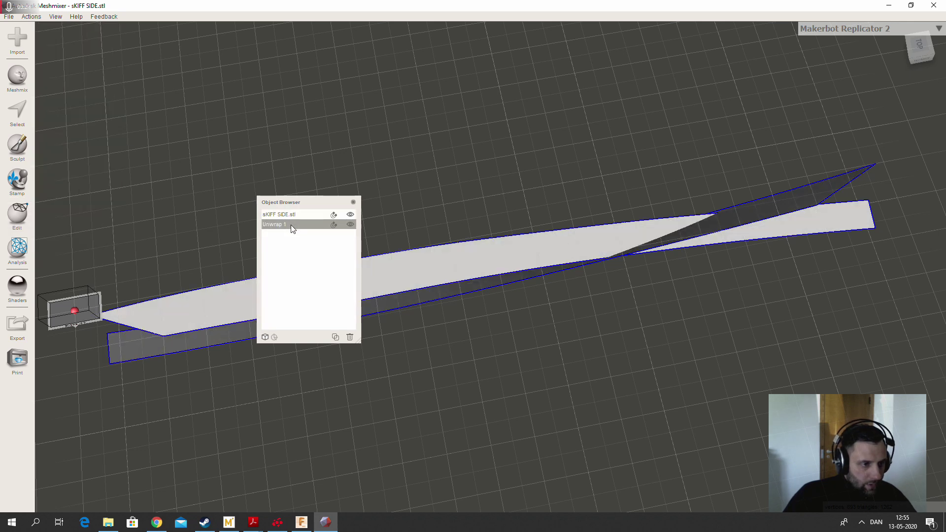
click(293, 215)
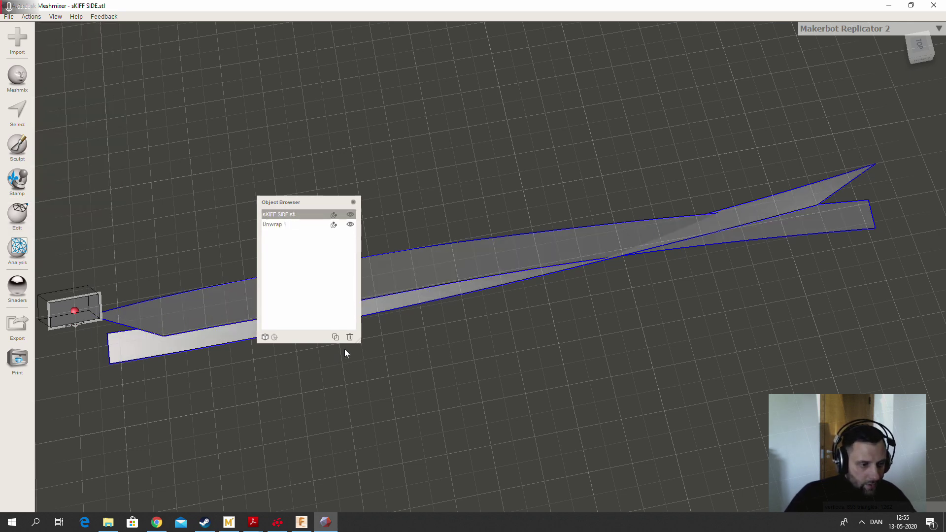
click(350, 338)
click(353, 203)
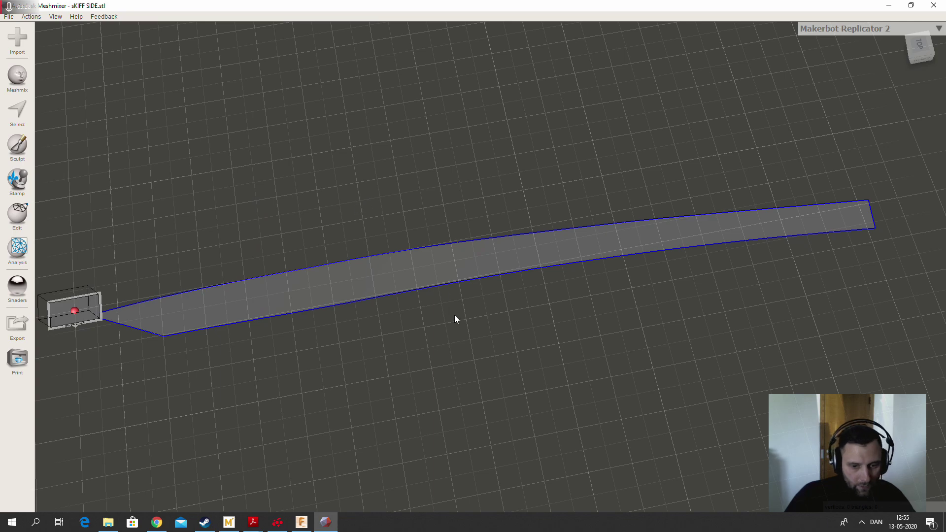
right_drag(454, 319, 645, 323)
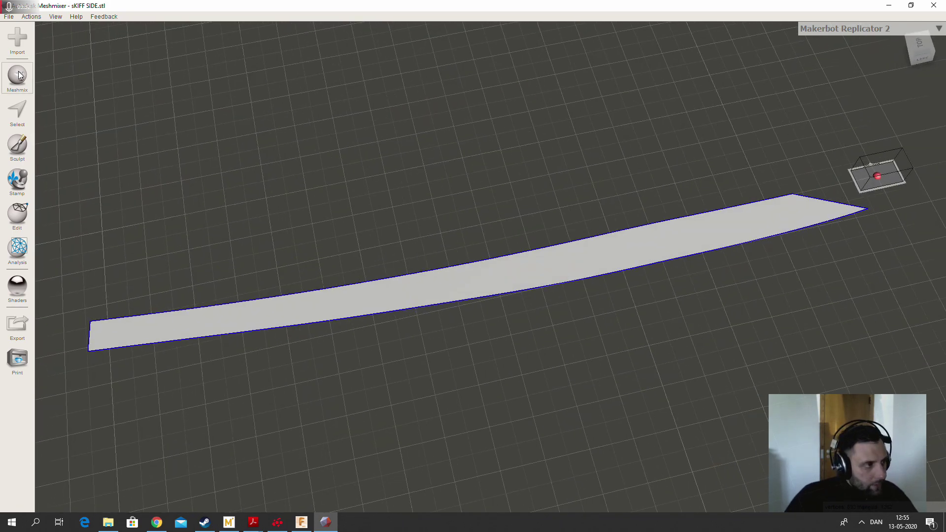
click(9, 16)
click(56, 152)
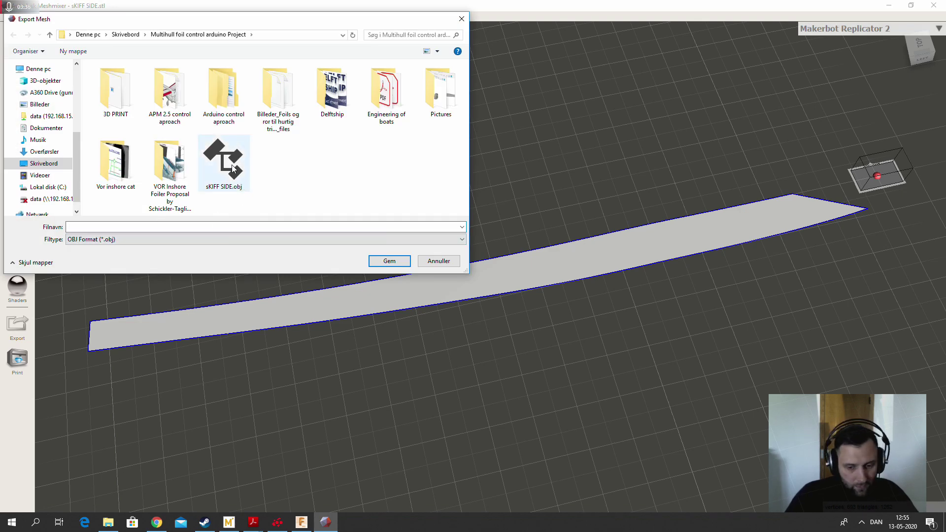
click(450, 261)
Switch to Fusion 360 and look through the Multihull foil control arduino Project folder for a file to upload
click(310, 525)
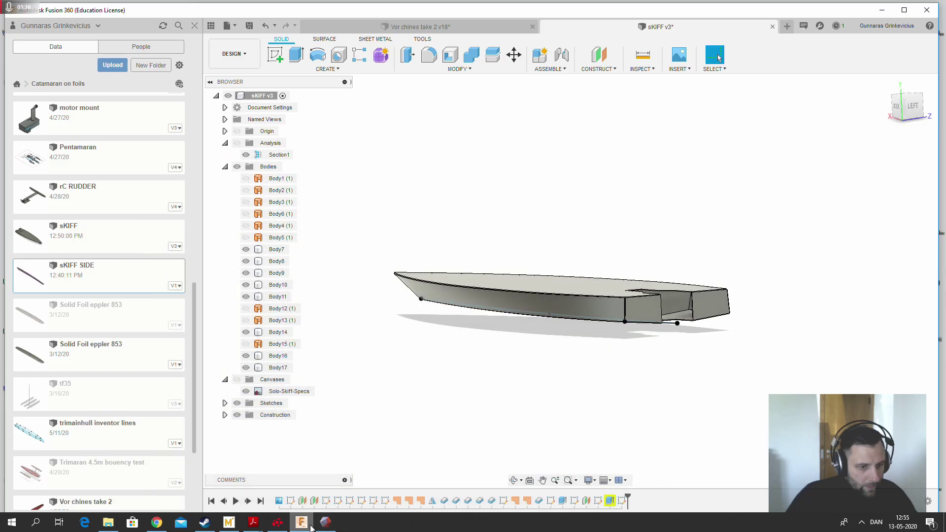
click(110, 64)
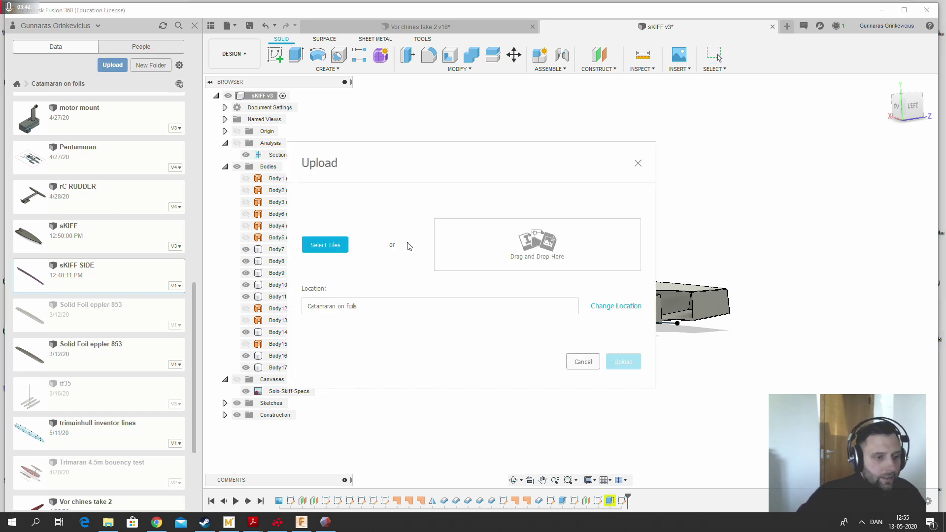
click(343, 248)
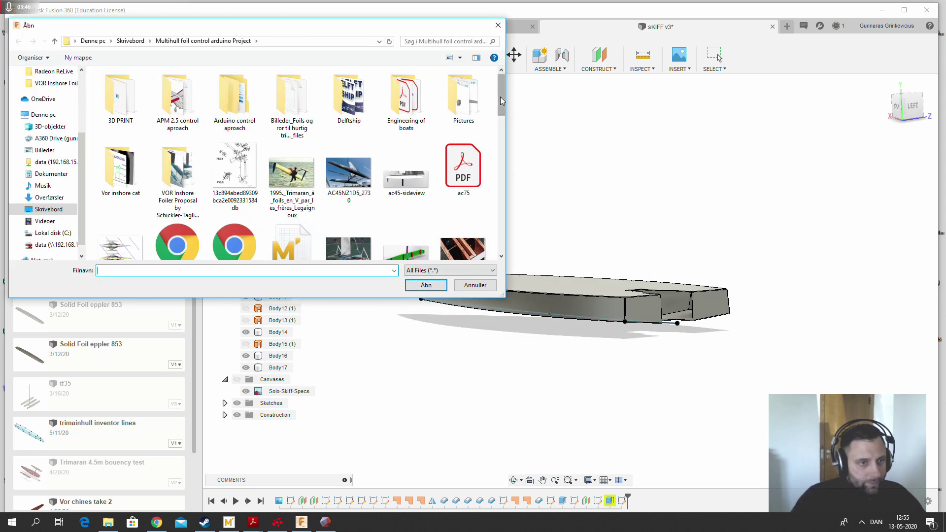
drag(501, 97, 500, 154)
click(475, 285)
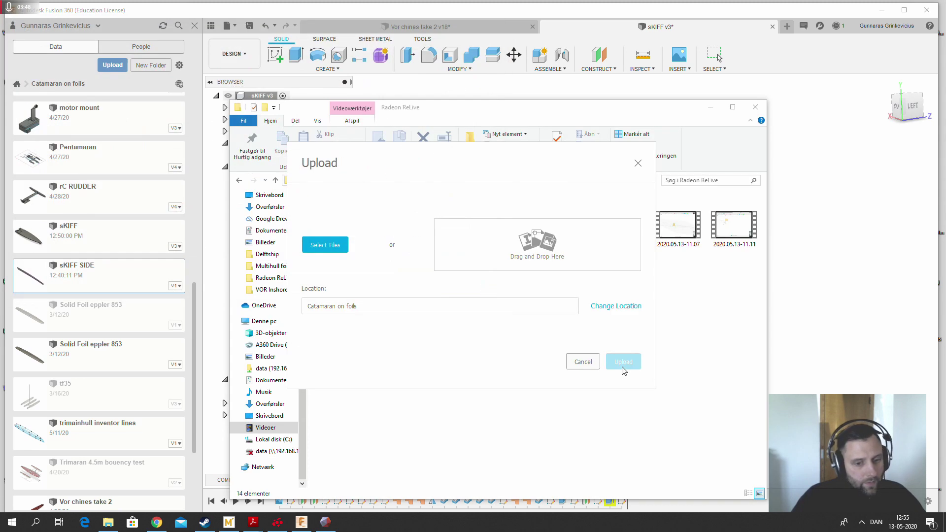
click(584, 362)
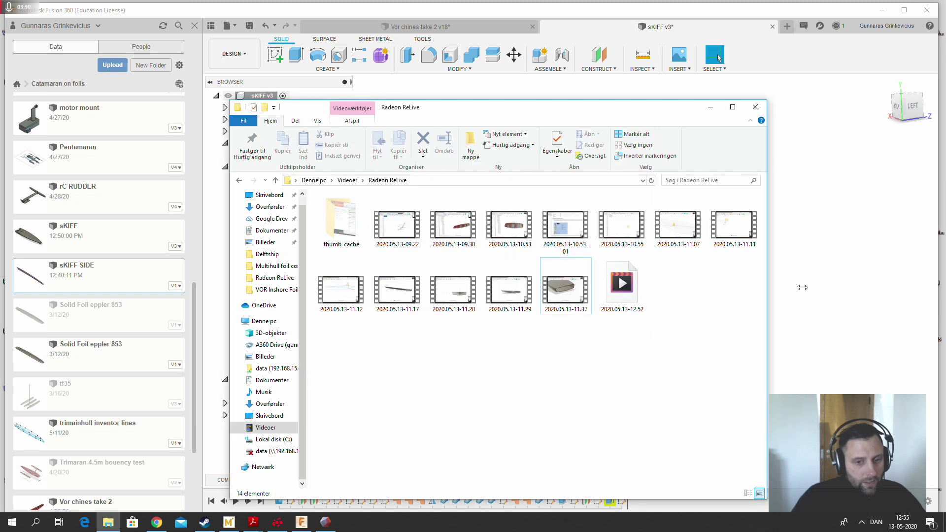
click(827, 275)
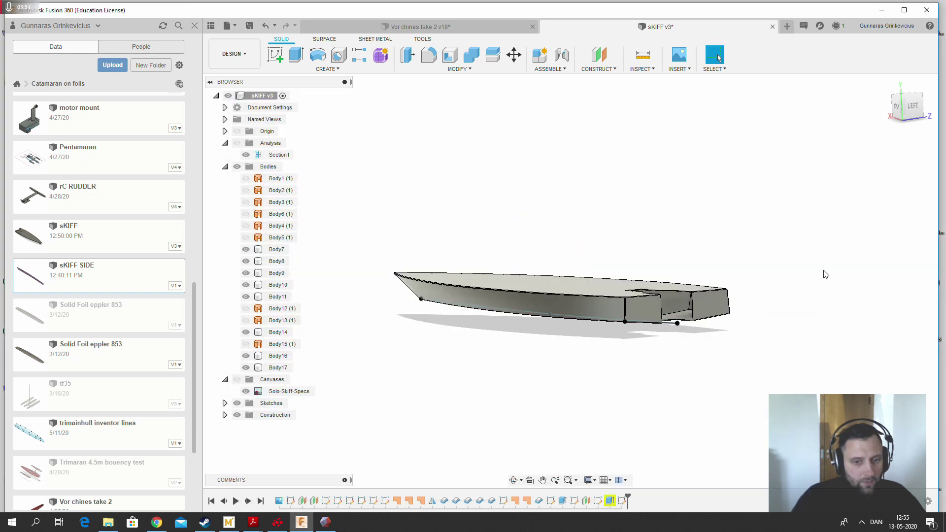
Open the sKIFF SIDE design from the Catamaran on foils project and view the panel from an angle
right_click(83, 273)
click(96, 275)
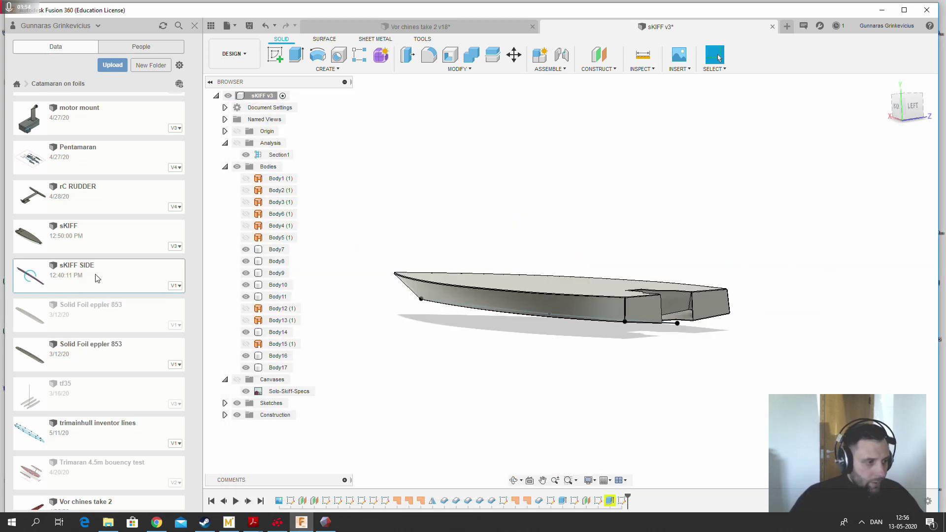
shift+middle_drag(367, 267, 394, 294)
click(467, 307)
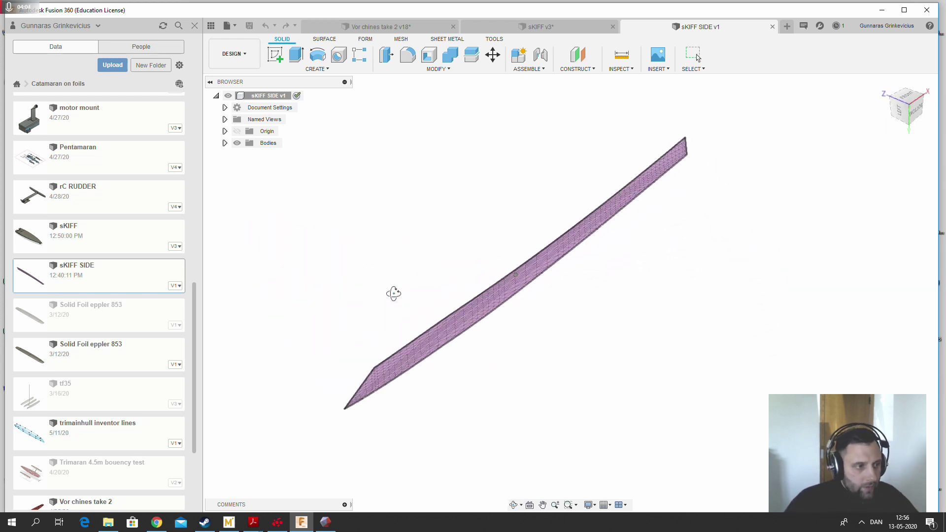
Convert the mesh mmGroup0 to a BRep surface as a new body
click(224, 143)
click(281, 155)
right_click(282, 156)
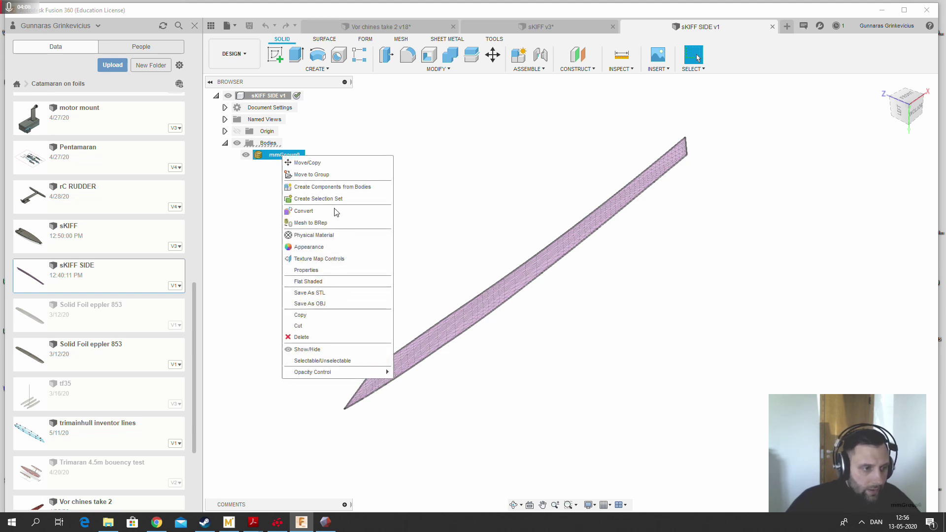
click(317, 223)
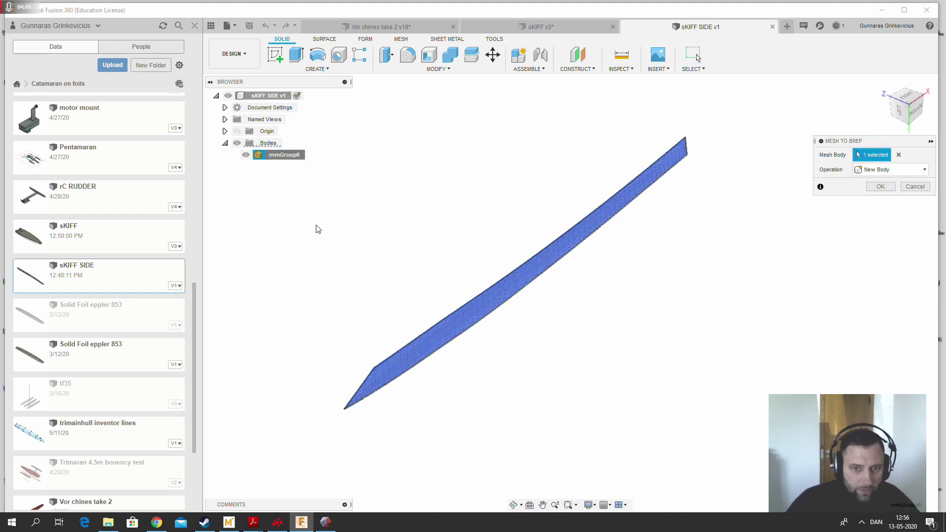
click(882, 186)
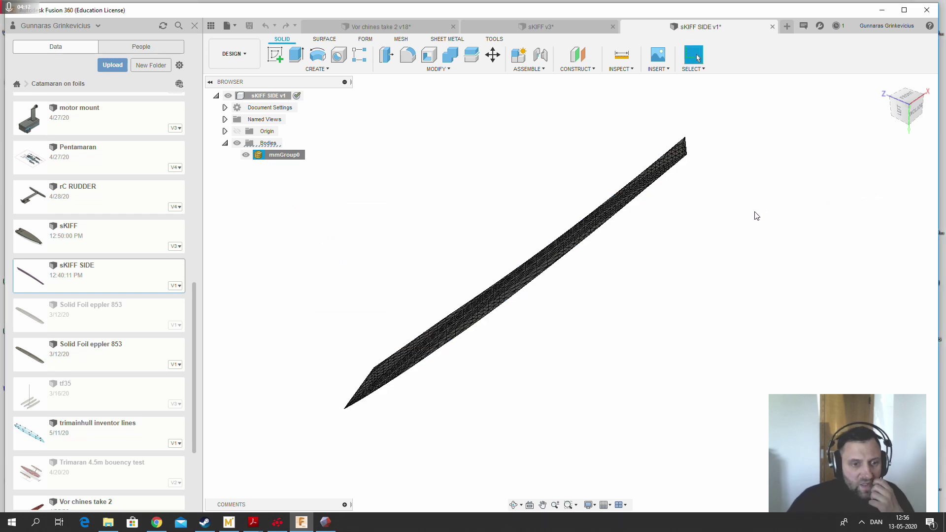
scroll(586, 272, up, 3)
scroll(572, 260, down, 2)
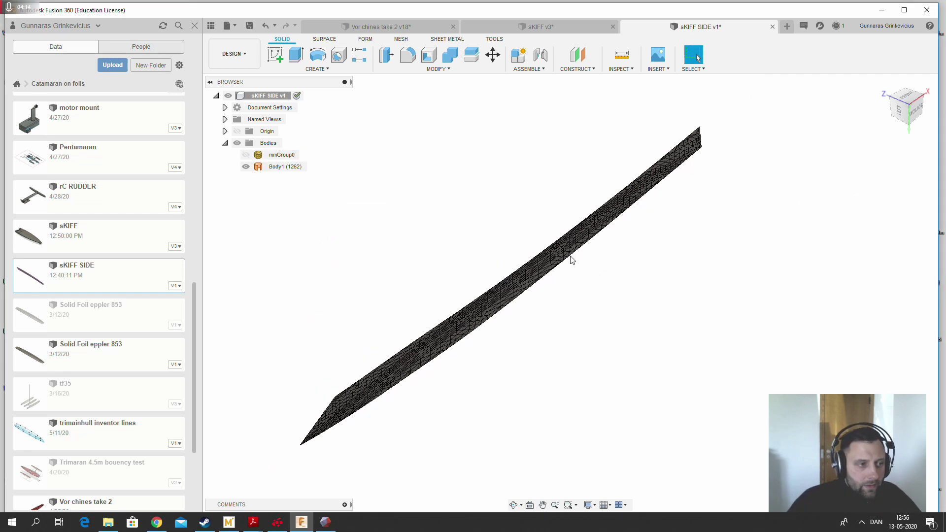
right_click(284, 168)
click(248, 201)
Measure the distance from the side panel's pointed bow tip to the lower corner of its stern end
shift+middle_drag(325, 261, 301, 236)
key(Escape)
click(622, 54)
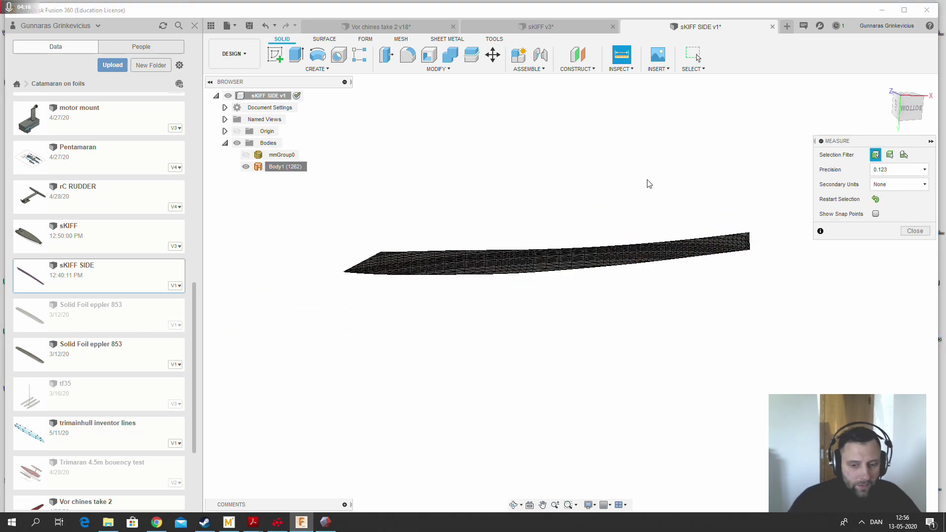
scroll(338, 276, up, 3)
click(365, 272)
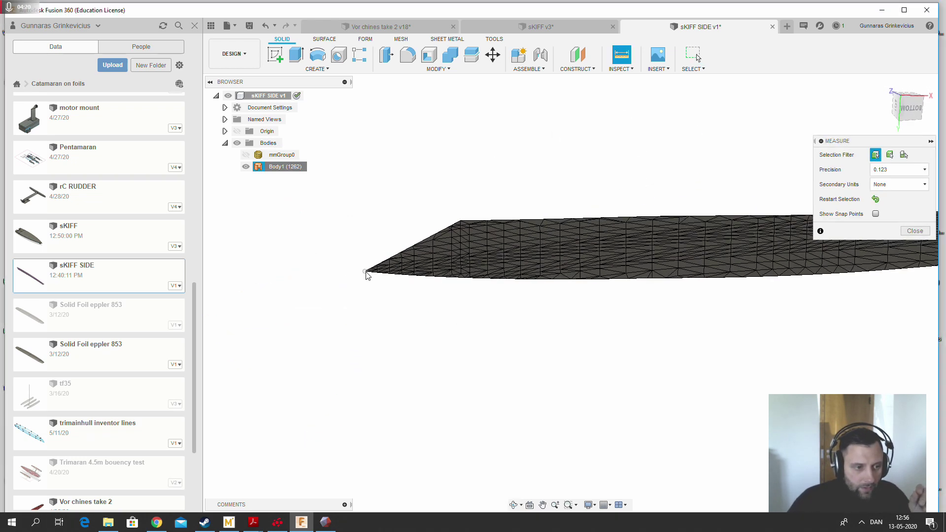
shift+middle_drag(326, 290, 598, 239)
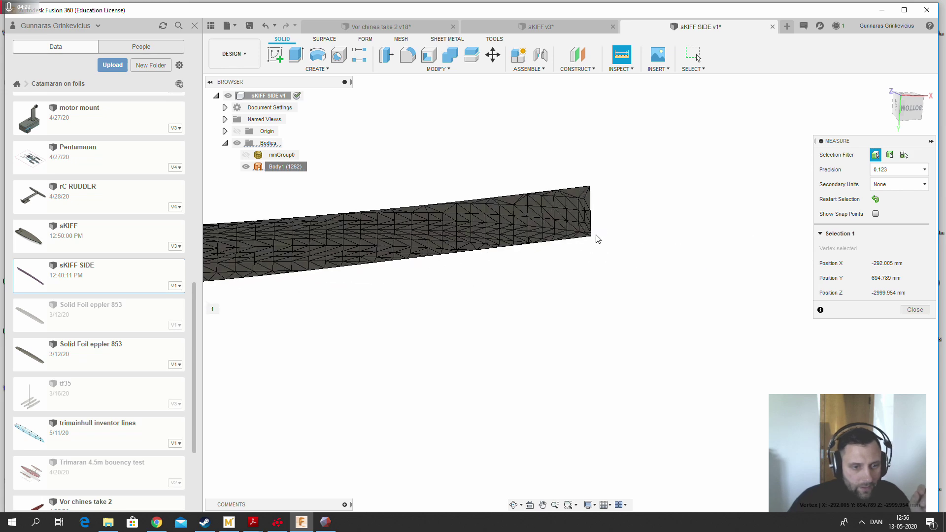
click(591, 236)
scroll(672, 258, down, 3)
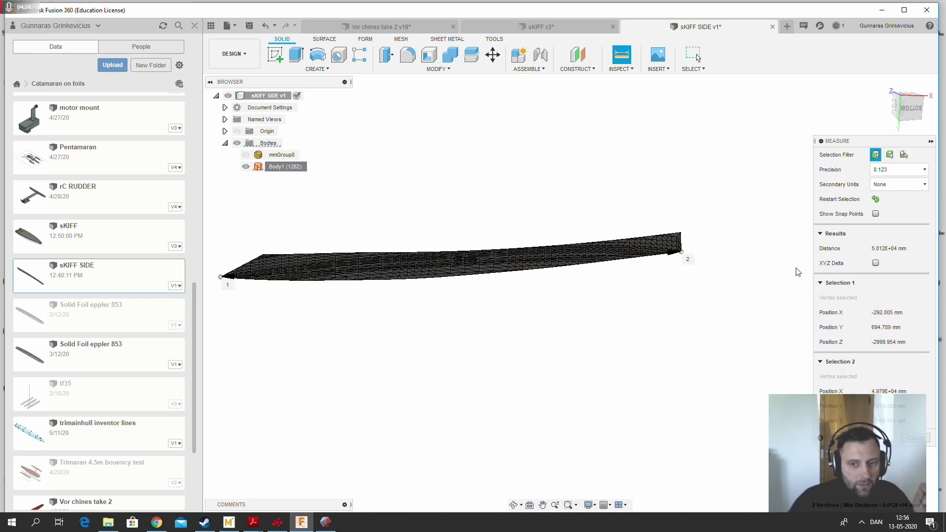
scroll(524, 254, up, 5)
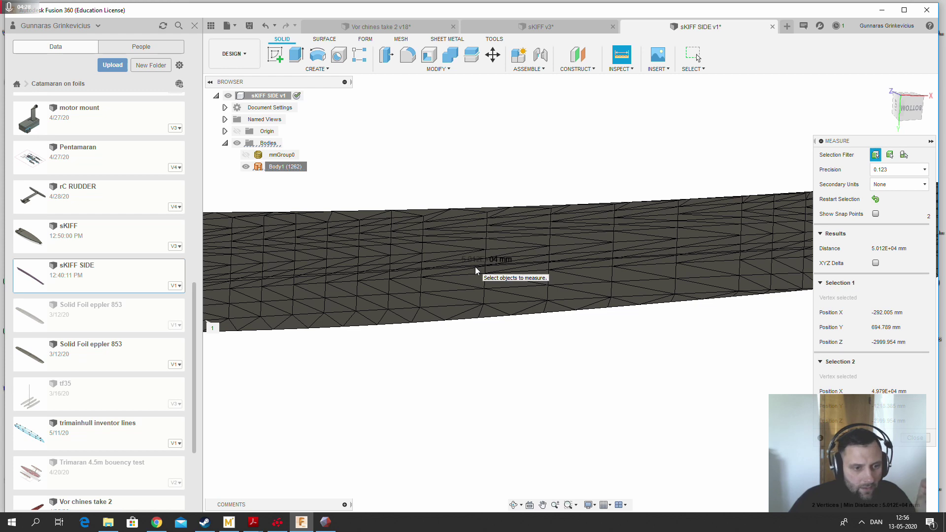
scroll(466, 267, down, 3)
scroll(408, 362, down, 2)
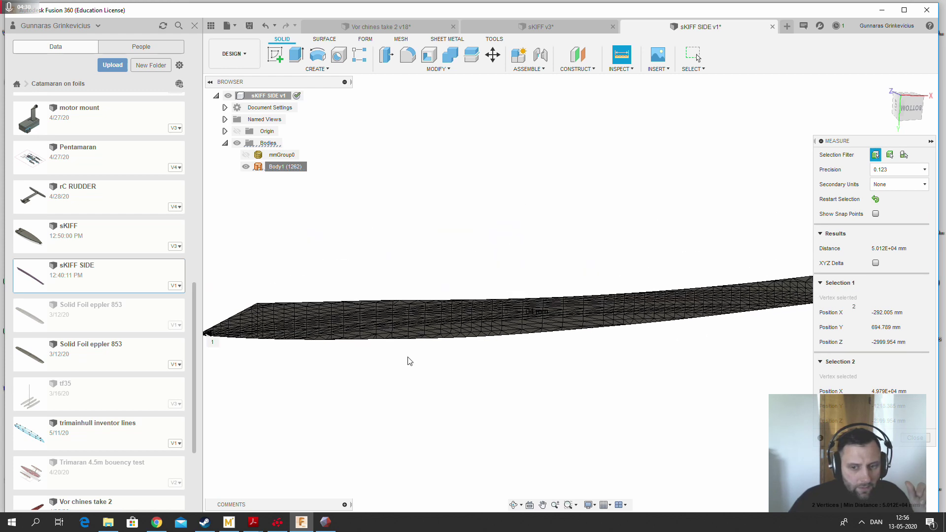
Measure the height of the flat panel's stern end from its upper corner to its lower corner
scroll(412, 369, down, 1)
scroll(570, 298, up, 4)
click(647, 307)
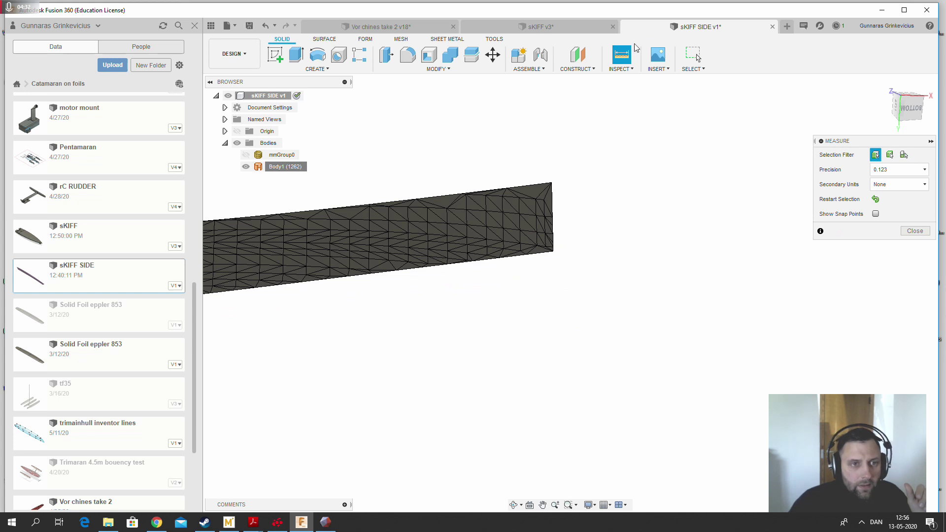
click(552, 183)
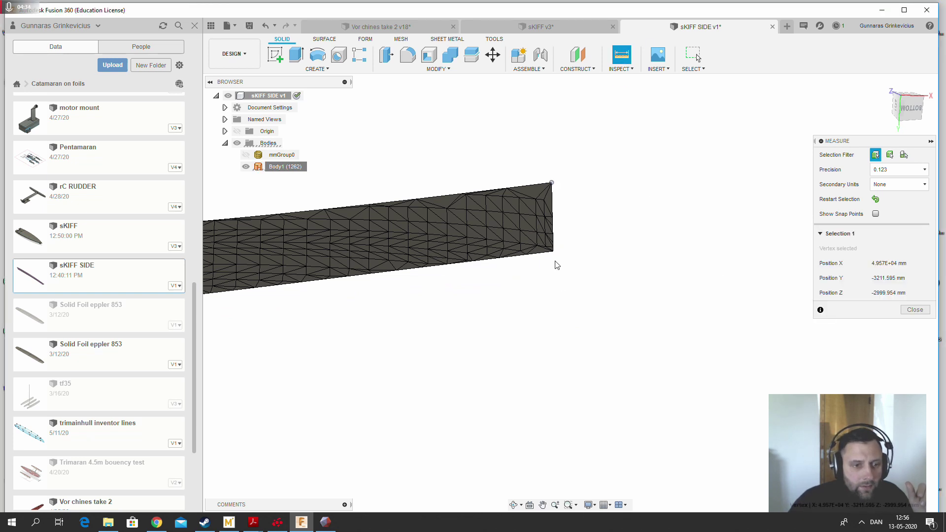
click(553, 253)
scroll(535, 216, up, 3)
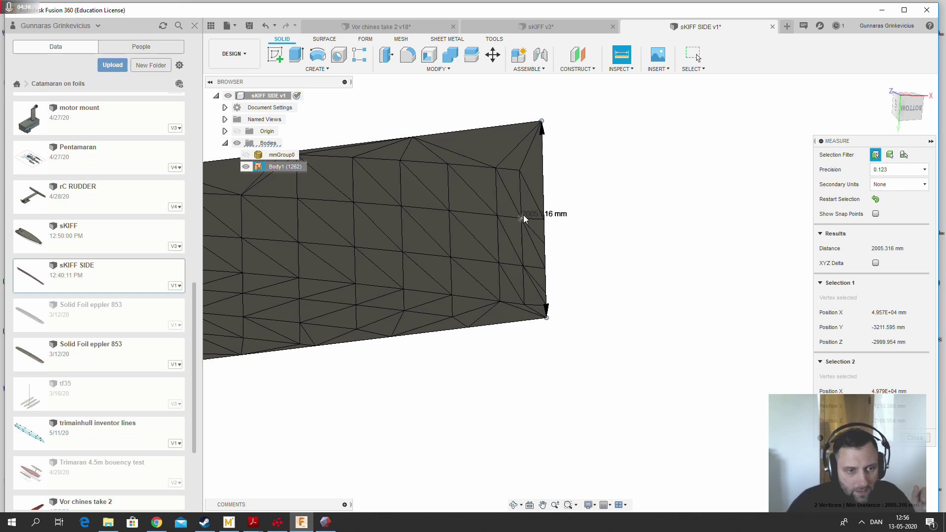
scroll(524, 219, up, 2)
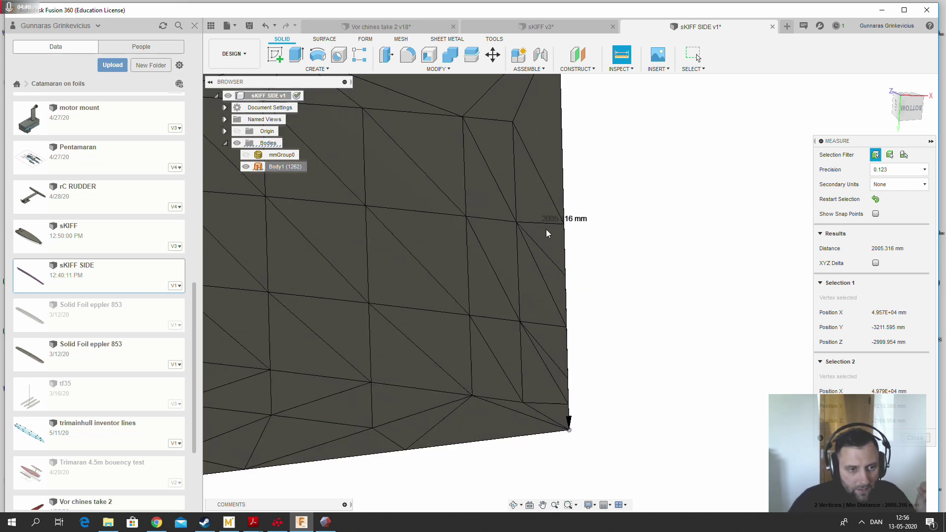
Switch to the sKIFF design and measure the height of the hull side's stern edge from bottom to top corner
click(533, 28)
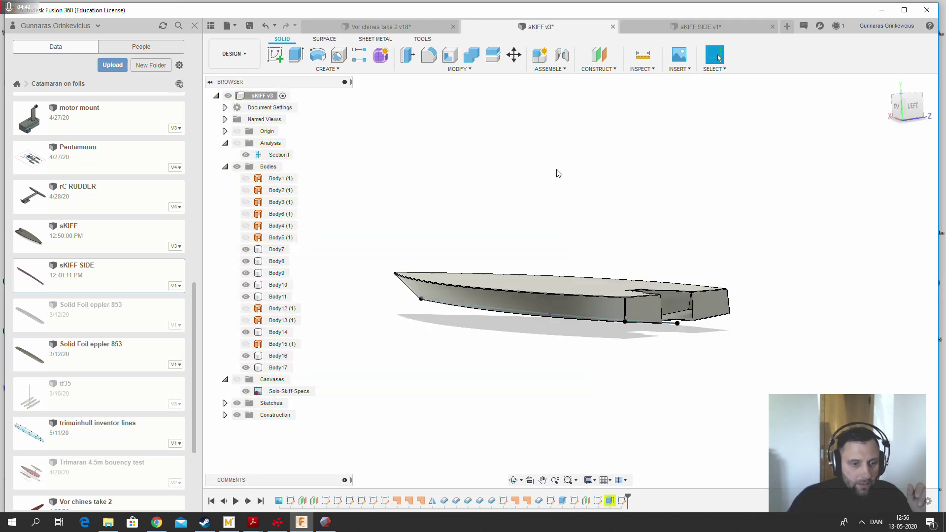
scroll(657, 297, up, 5)
click(642, 54)
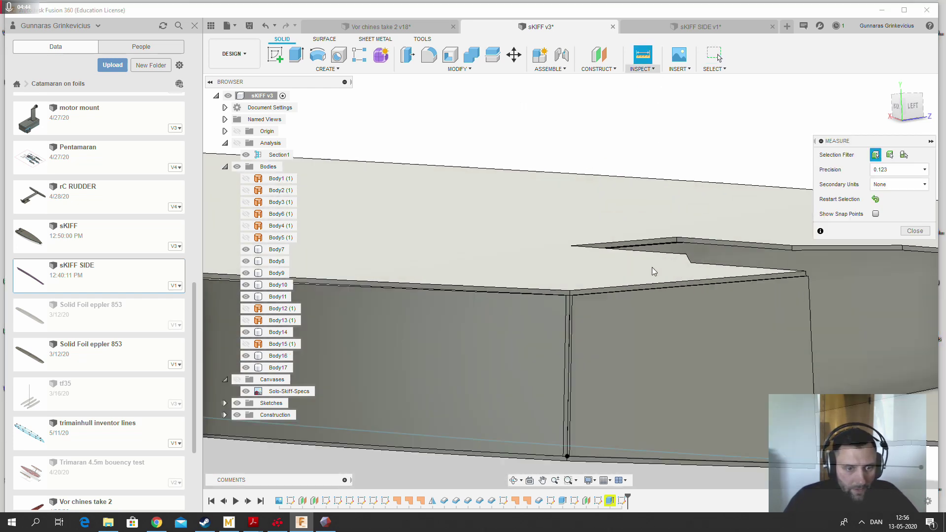
scroll(539, 311, up, 4)
click(534, 307)
scroll(552, 256, down, 3)
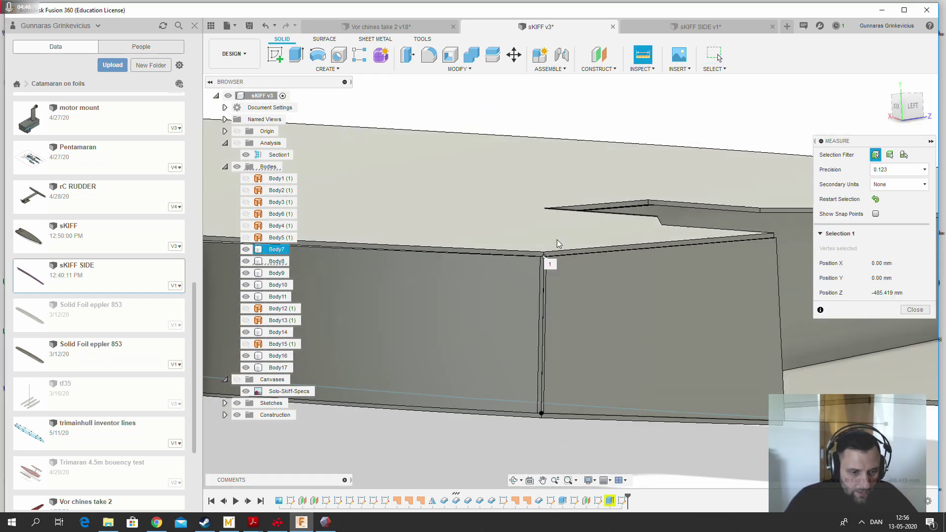
scroll(531, 389, up, 3)
click(538, 391)
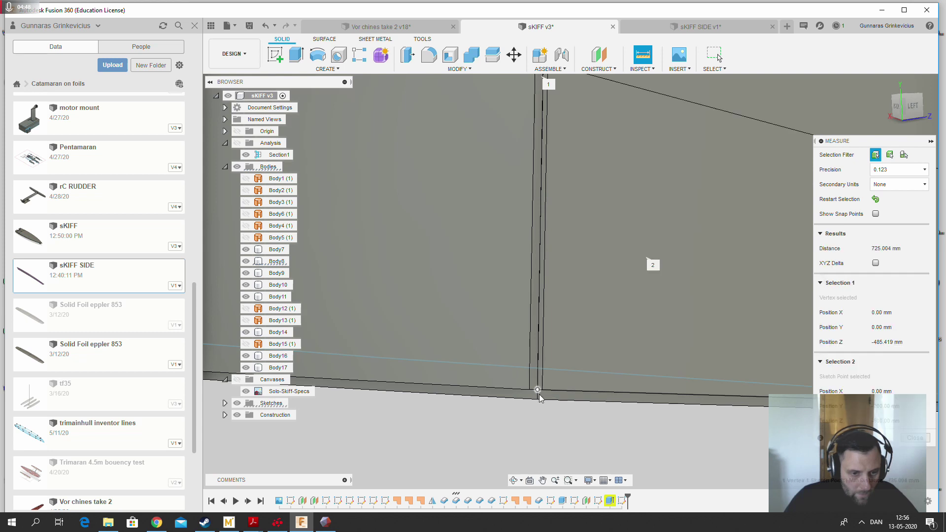
scroll(540, 395, down, 3)
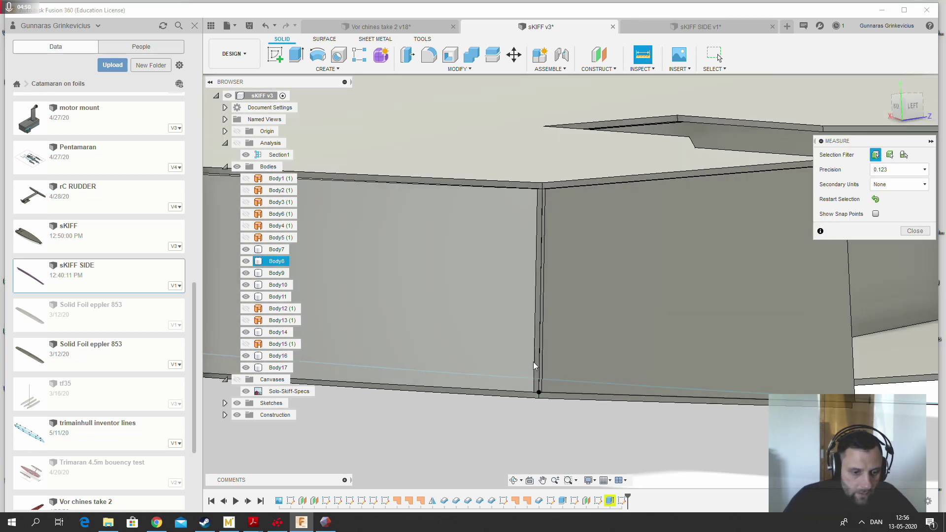
click(539, 393)
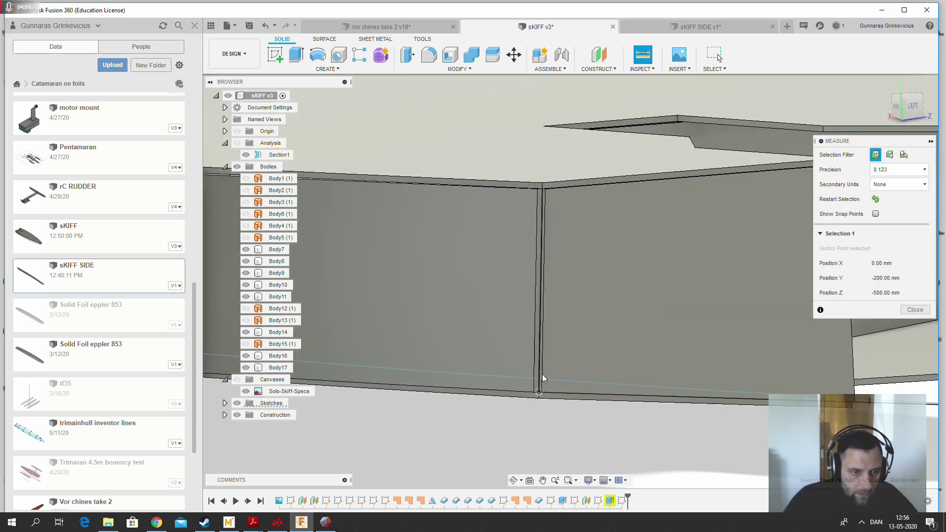
click(540, 191)
scroll(531, 306, up, 2)
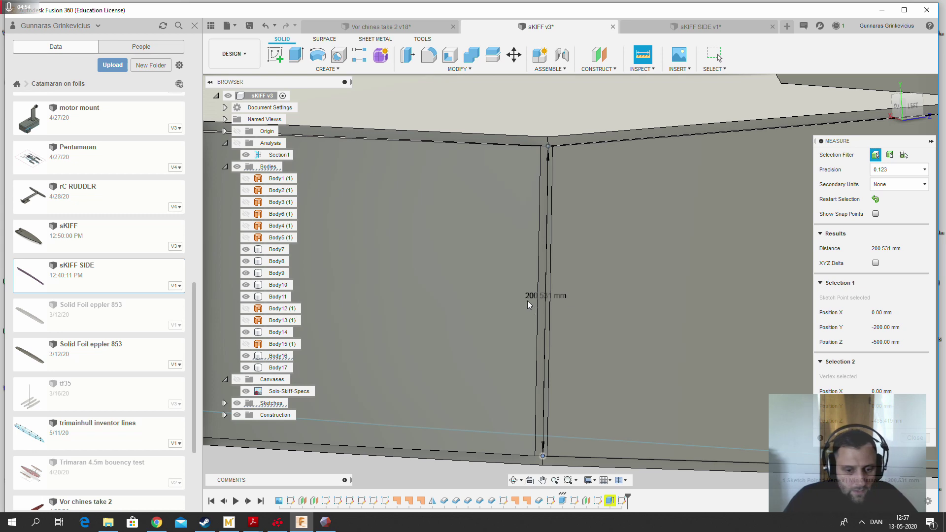
Return to the sKIFF SIDE design and scale the panel's surface body uniformly by a factor of 0.1
click(690, 28)
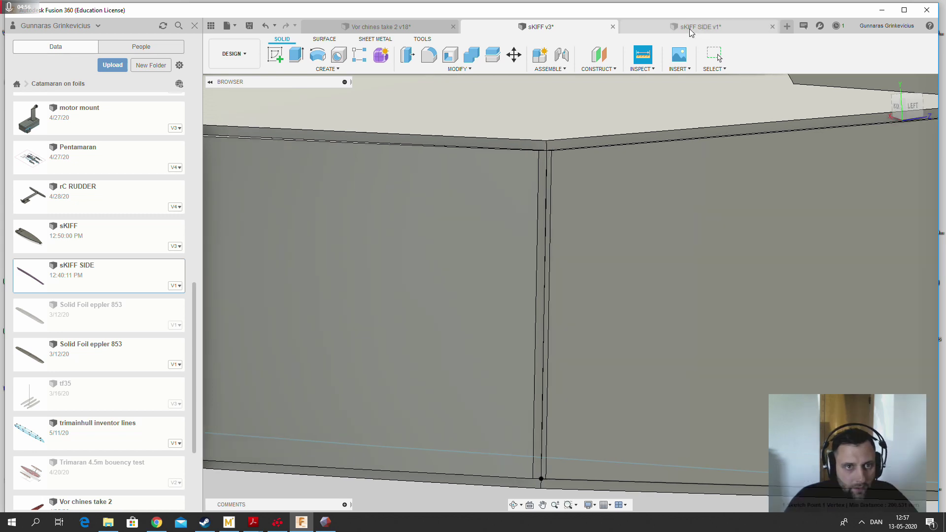
click(276, 166)
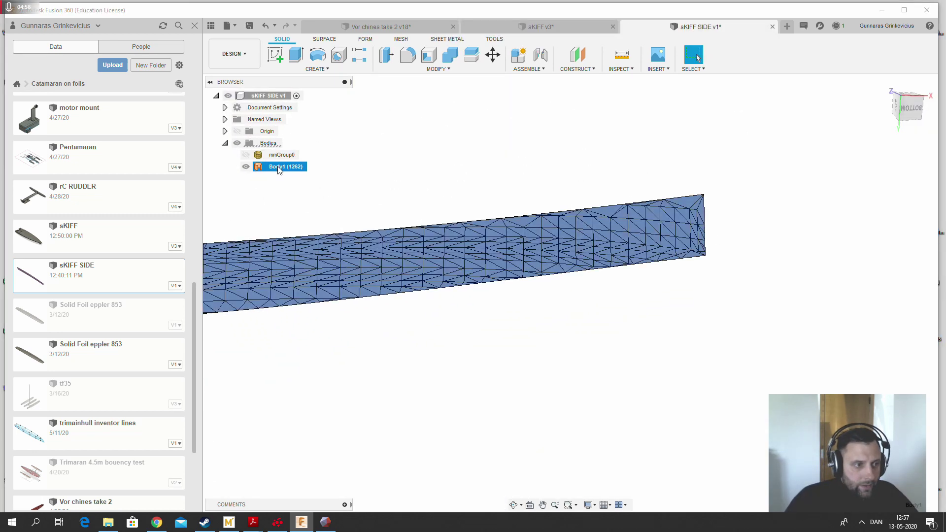
right_click(278, 169)
click(446, 68)
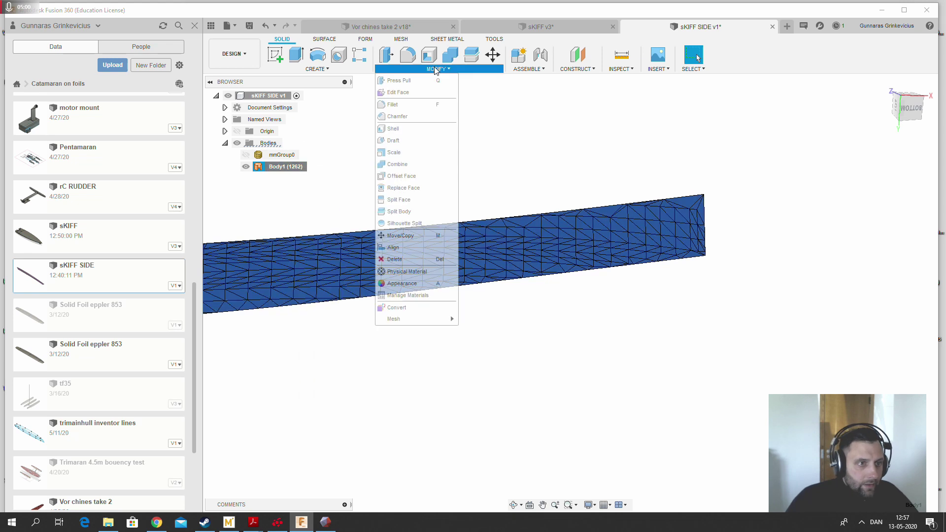
click(412, 153)
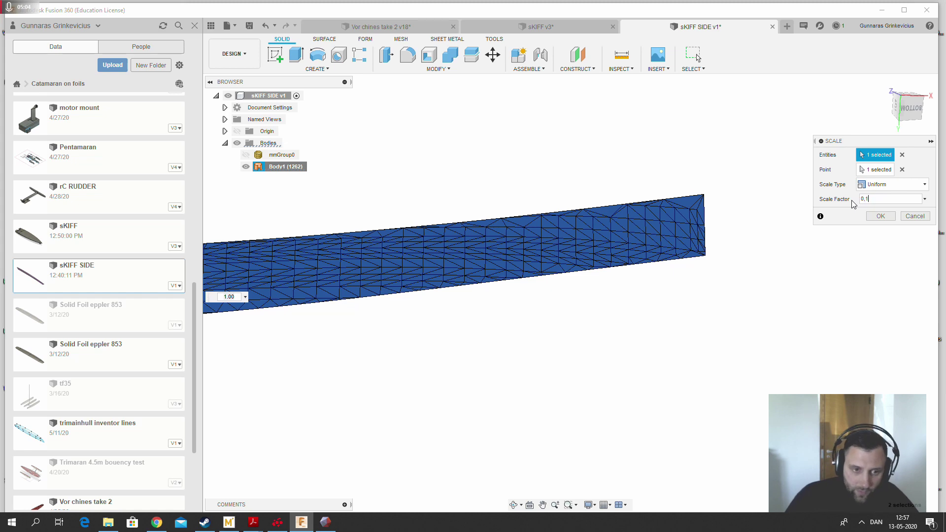
key(Return)
scroll(779, 173, down, 1)
scroll(617, 207, up, 5)
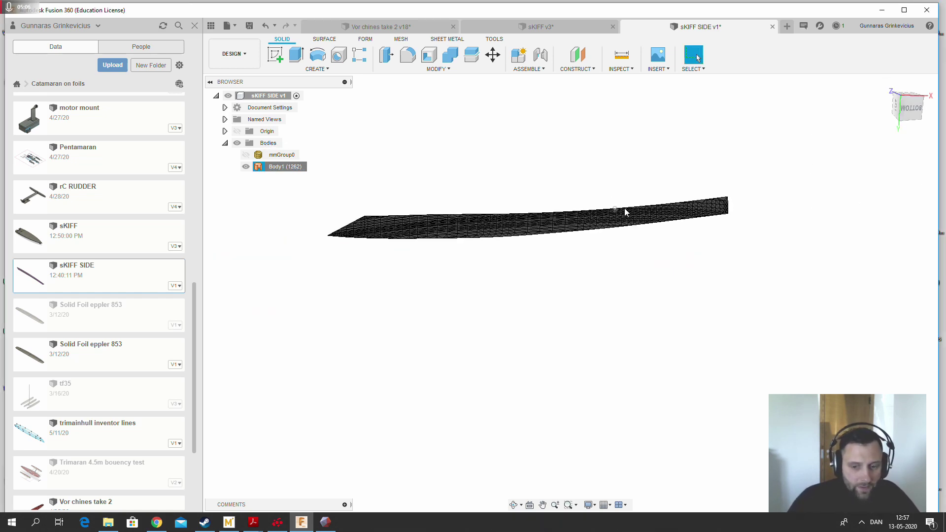
Thicken the panel surface by 6 mm on one side as a new body
scroll(625, 212, up, 2)
shift+middle_drag(680, 265, 546, 271)
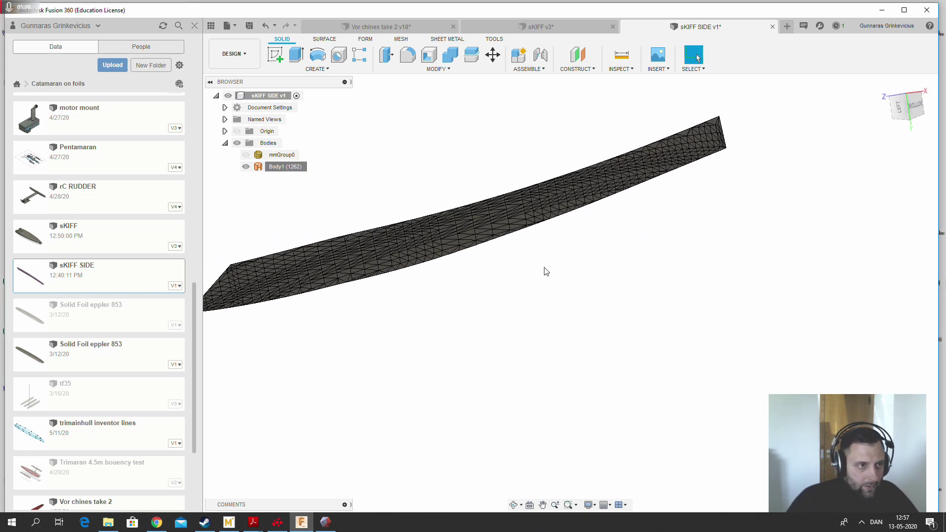
scroll(714, 267, down, 2)
scroll(419, 163, up, 1)
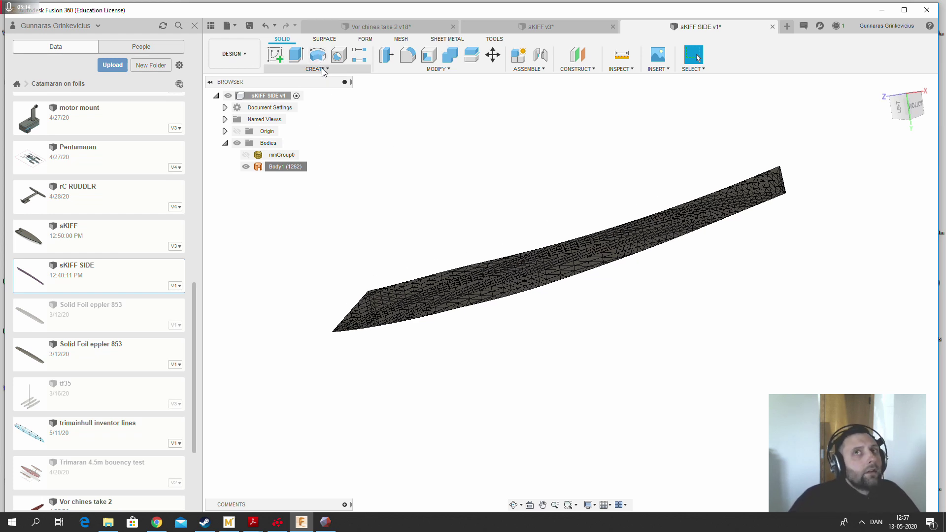
click(325, 40)
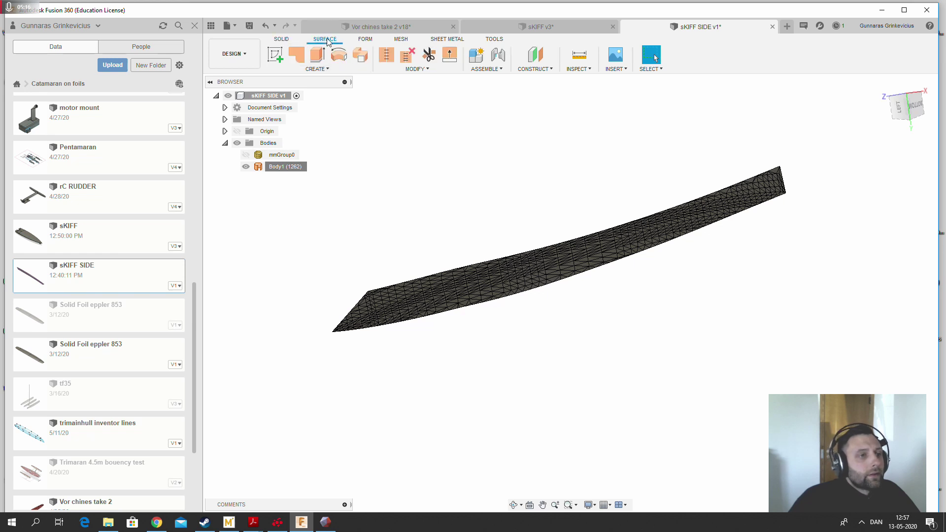
click(318, 72)
click(313, 282)
click(486, 290)
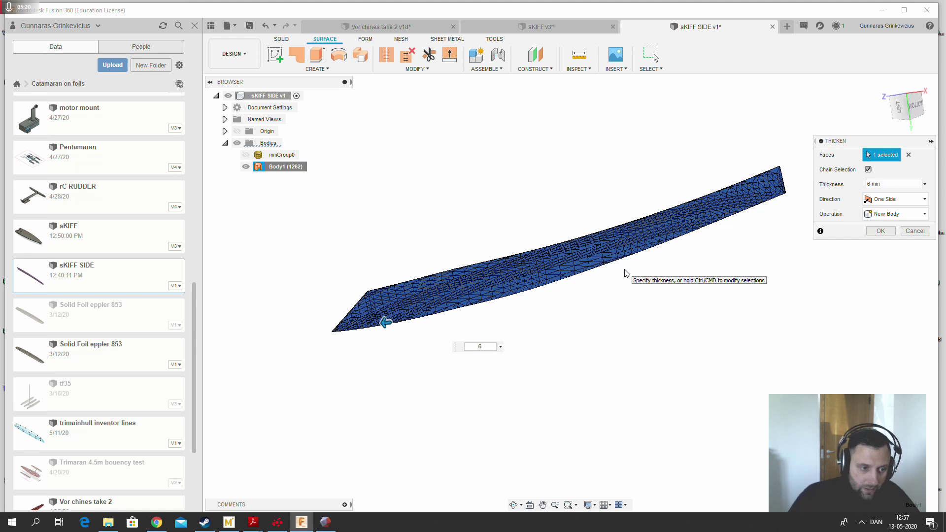
click(881, 232)
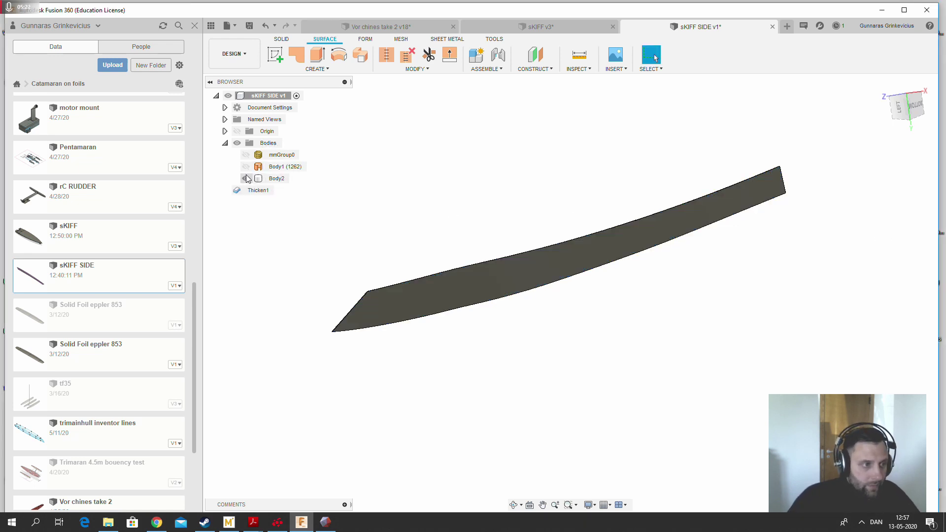
Create a new drawing of the full sKIFF SIDE assembly from scratch on an ISO A3 sheet in mm
shift+middle_drag(372, 230, 351, 326)
drag(351, 327, 468, 256)
key(Escape)
click(914, 106)
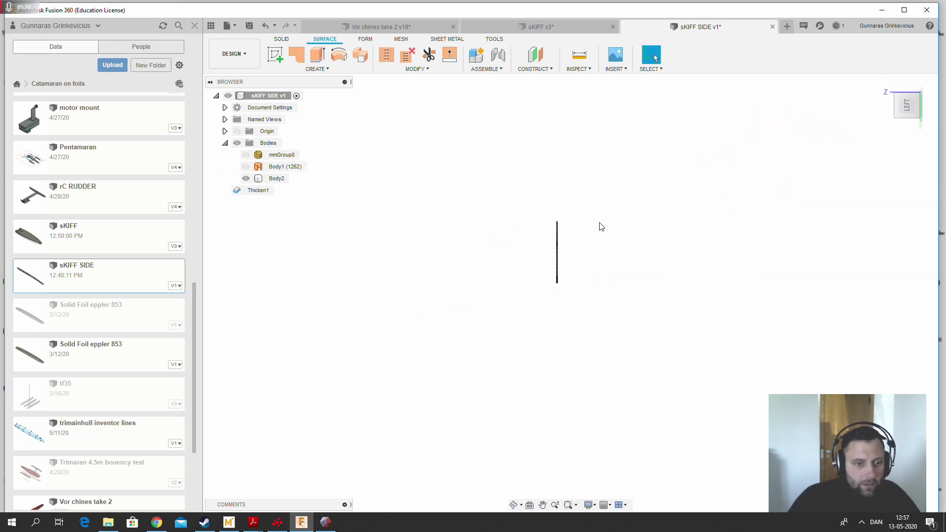
shift+middle_drag(595, 260, 395, 215)
click(234, 54)
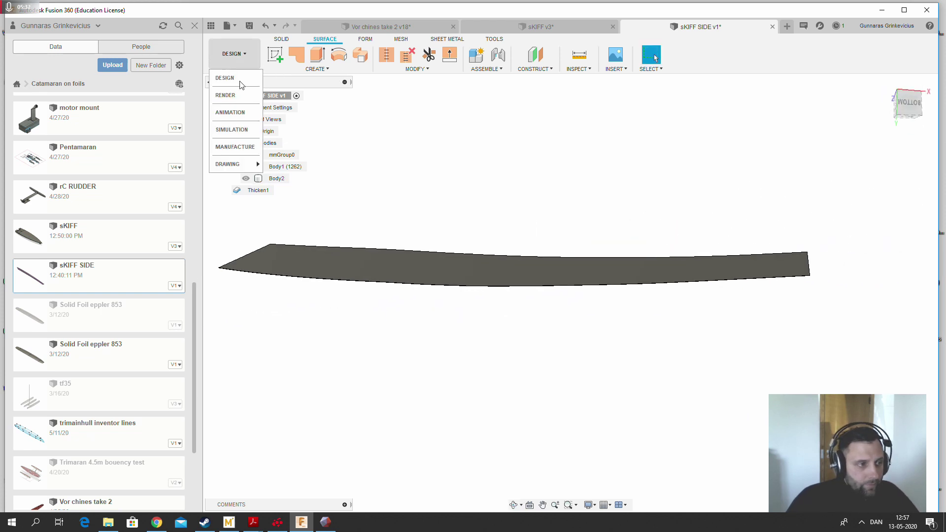
mouse_move(237, 168)
click(287, 165)
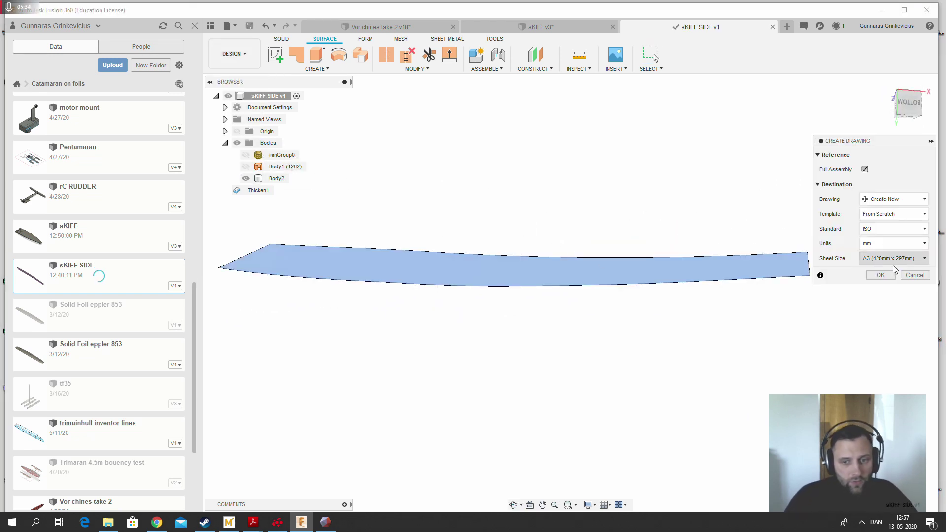
click(883, 276)
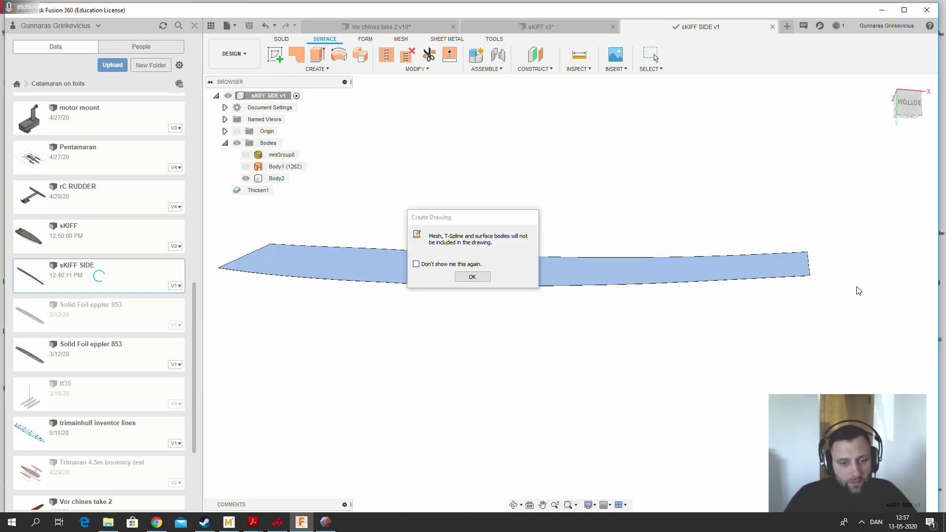
click(488, 275)
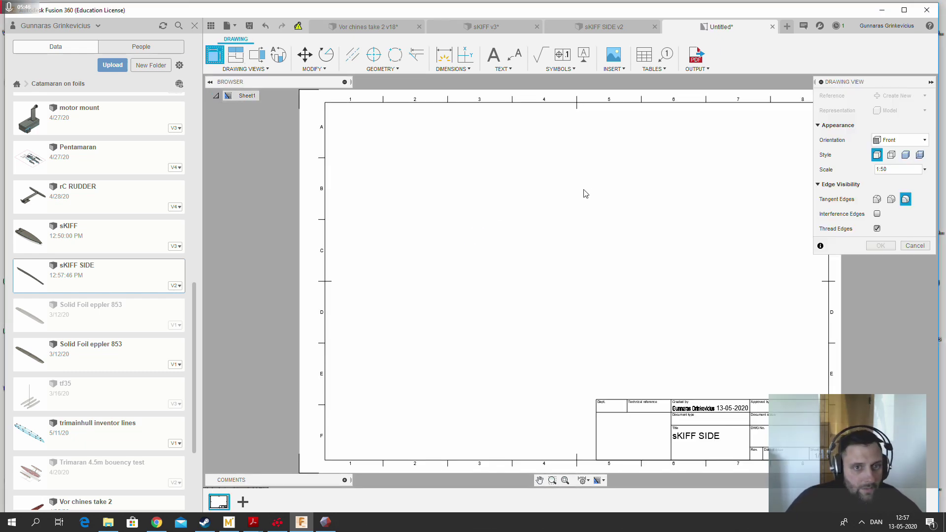
Set the drawing's base view orientation to Top
click(914, 140)
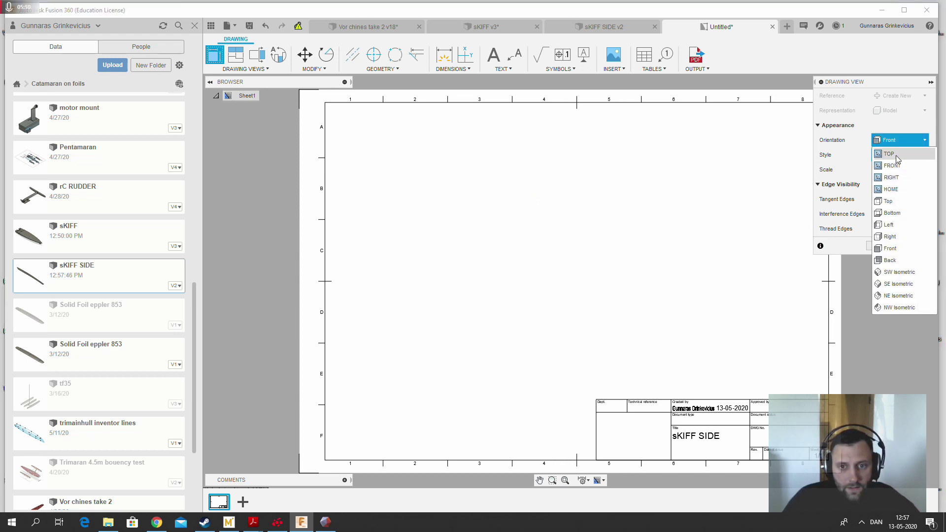
click(895, 166)
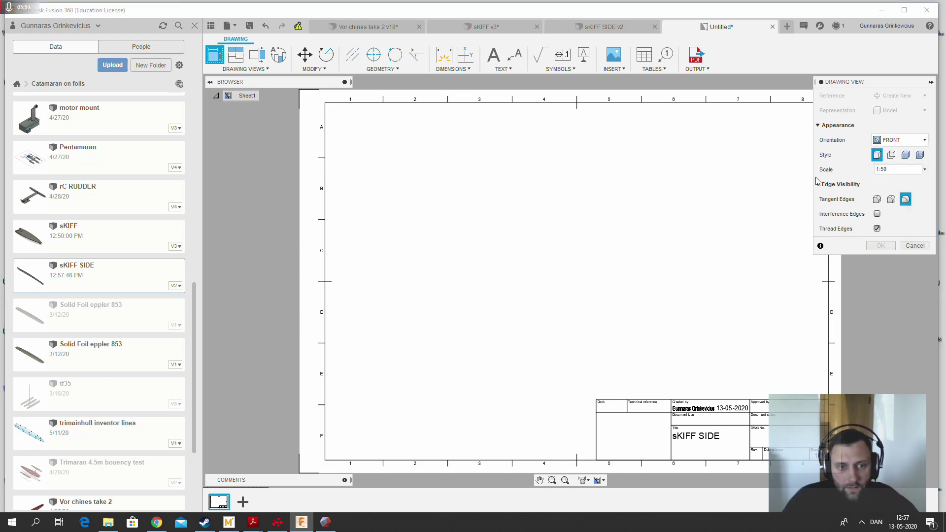
click(882, 140)
click(873, 201)
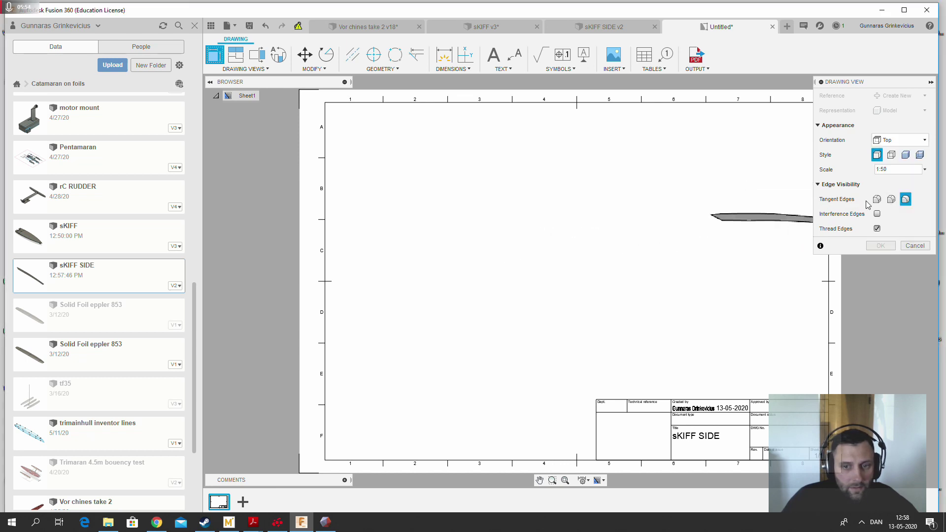
Set the base view's scale to 1:16 and place the panel in the upper half of the sheet
click(894, 169)
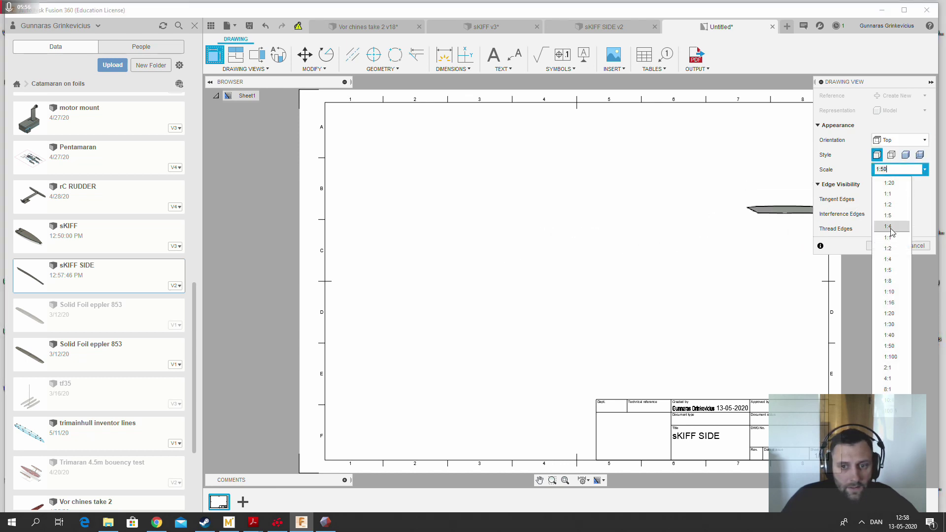
click(890, 227)
click(895, 170)
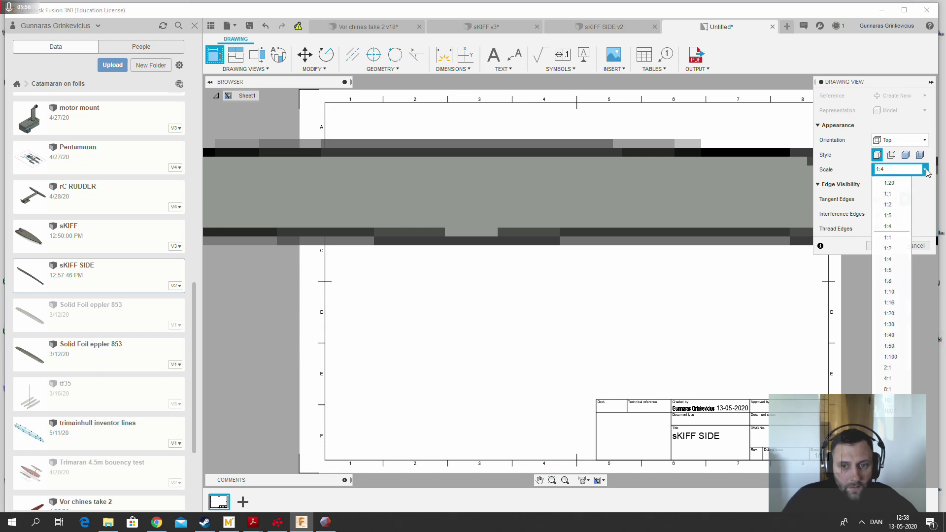
click(890, 281)
click(925, 170)
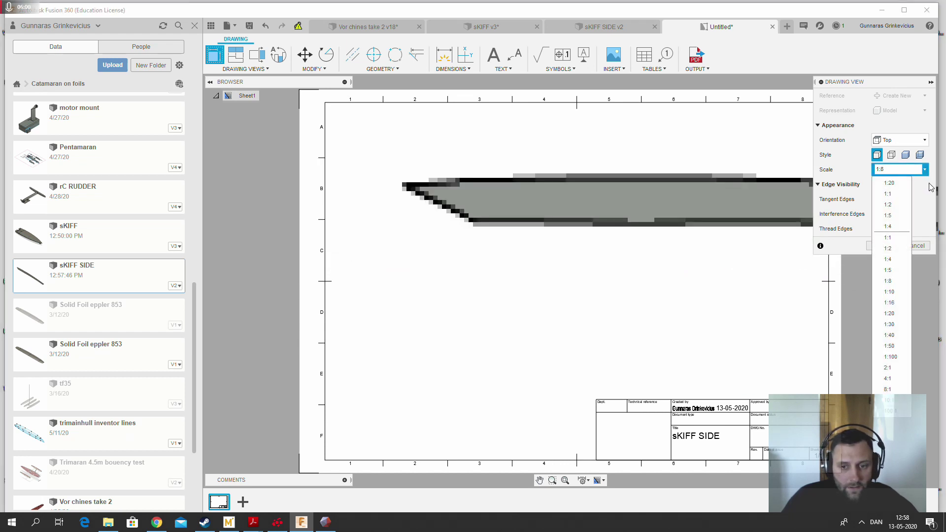
click(890, 303)
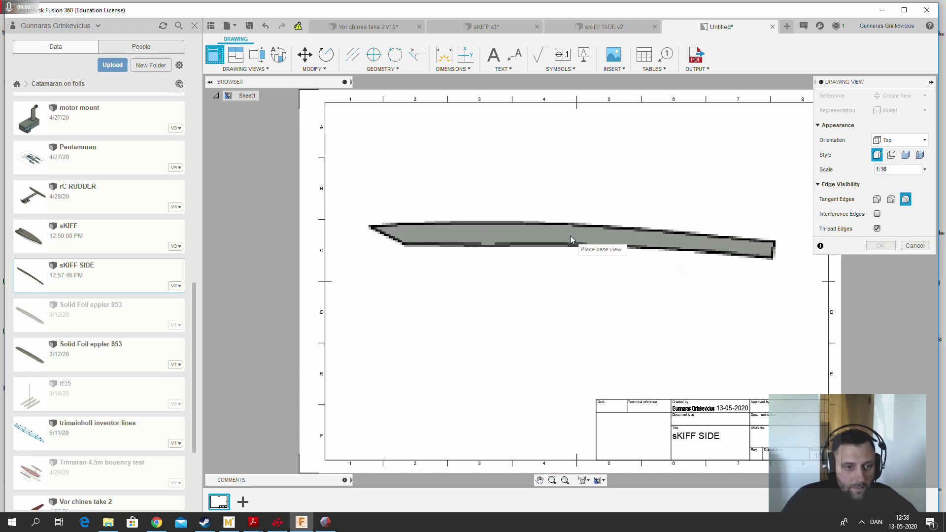
click(565, 209)
click(881, 246)
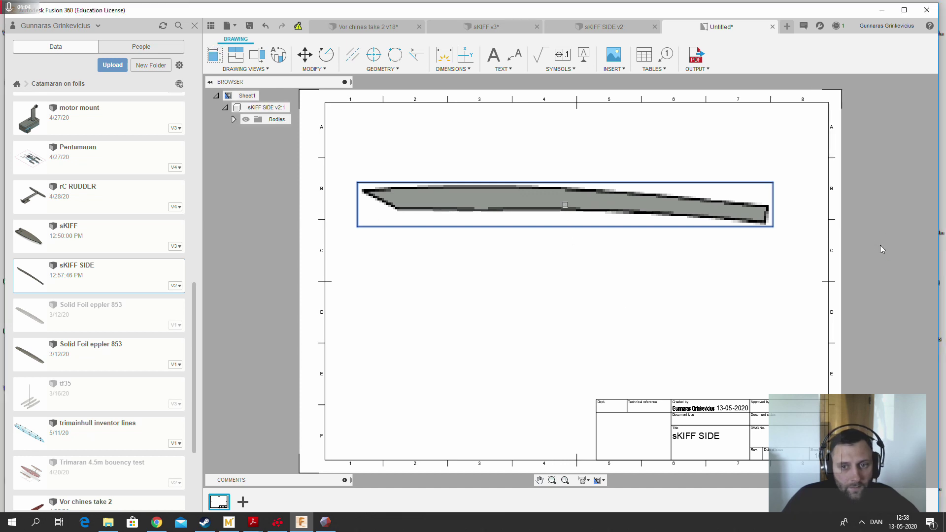
scroll(539, 196, up, 5)
scroll(492, 207, down, 4)
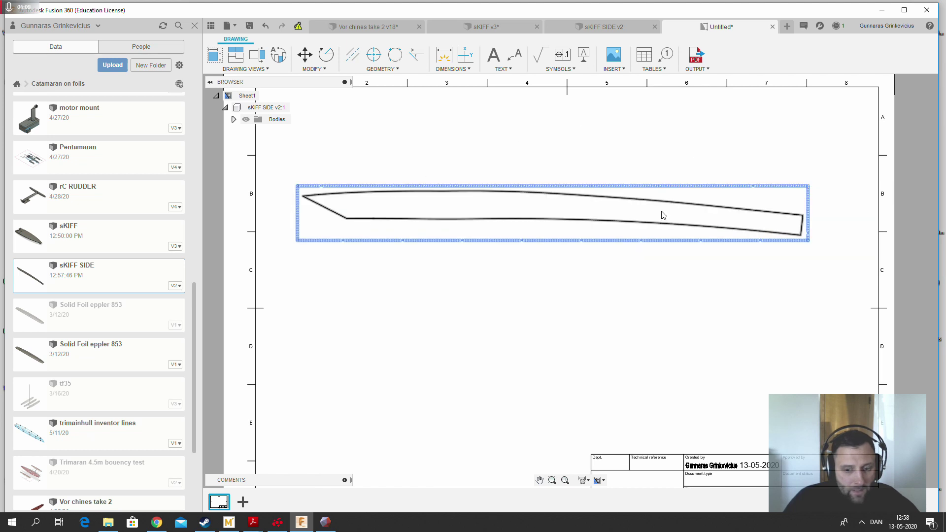
Return to the sKIFF SIDE design and start a new sketch on the panel's flat face
scroll(660, 234, down, 1)
click(619, 27)
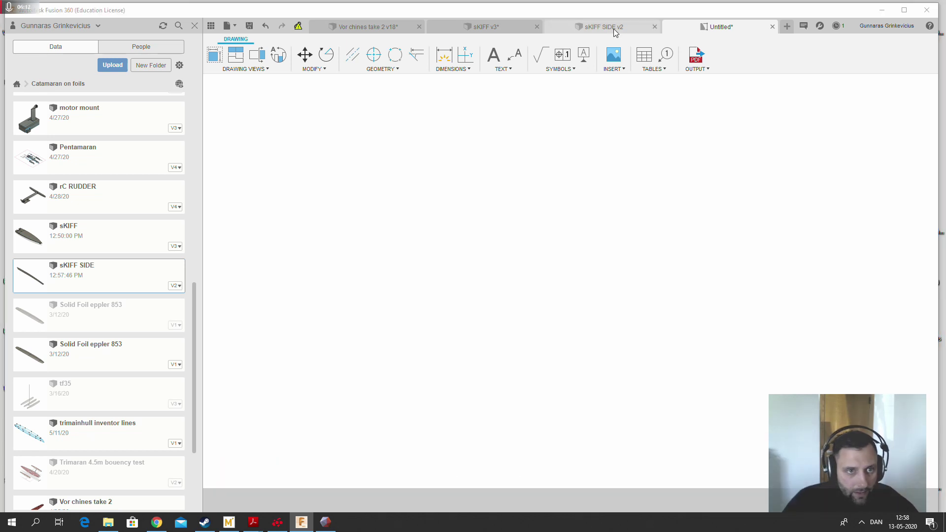
scroll(793, 209, down, 1)
scroll(768, 235, up, 2)
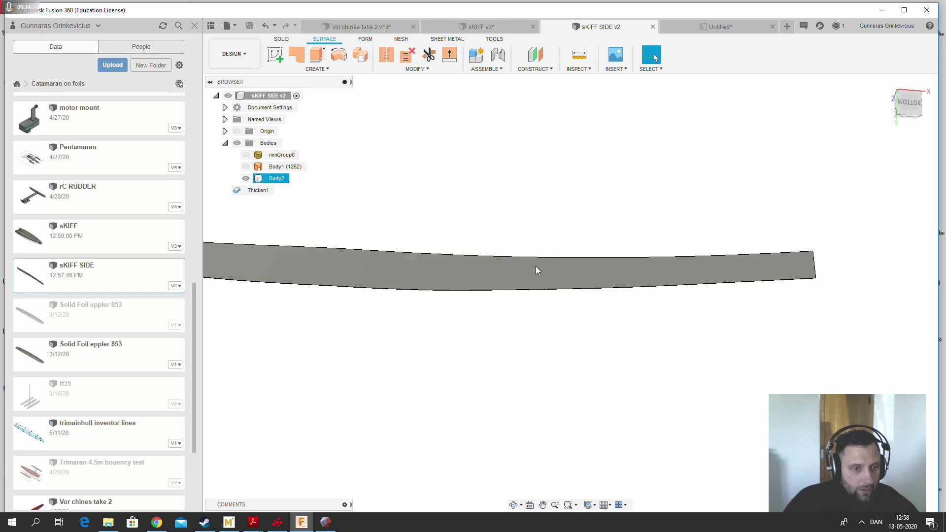
scroll(537, 268, down, 2)
click(277, 52)
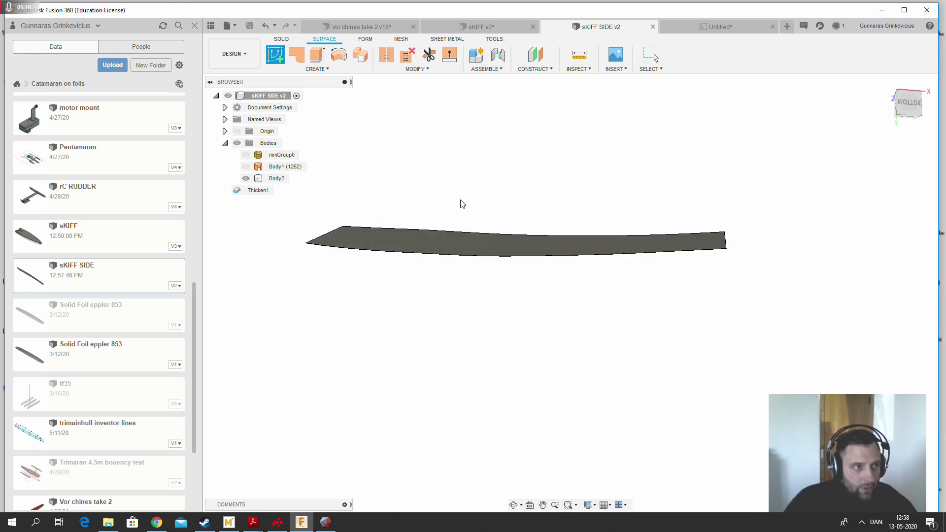
click(419, 251)
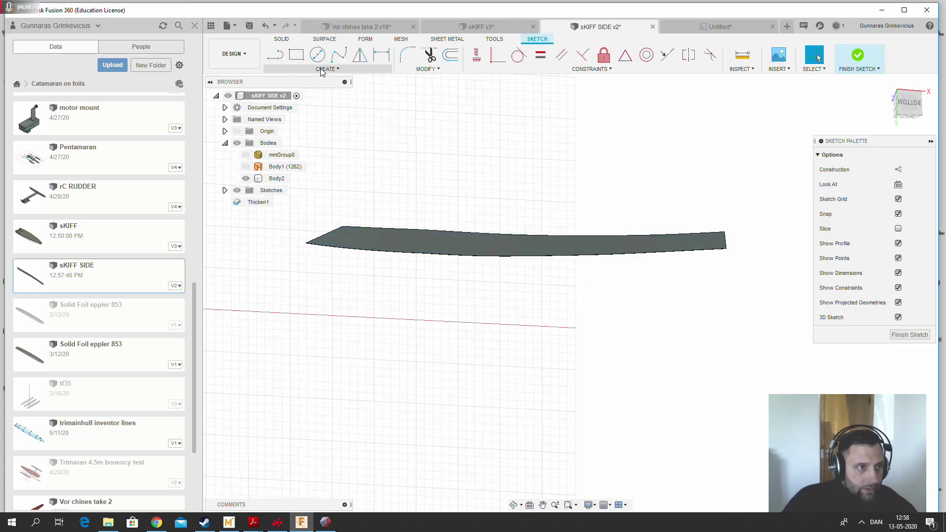
Project the outline of the panel's face into the sketch
click(326, 69)
mouse_move(337, 254)
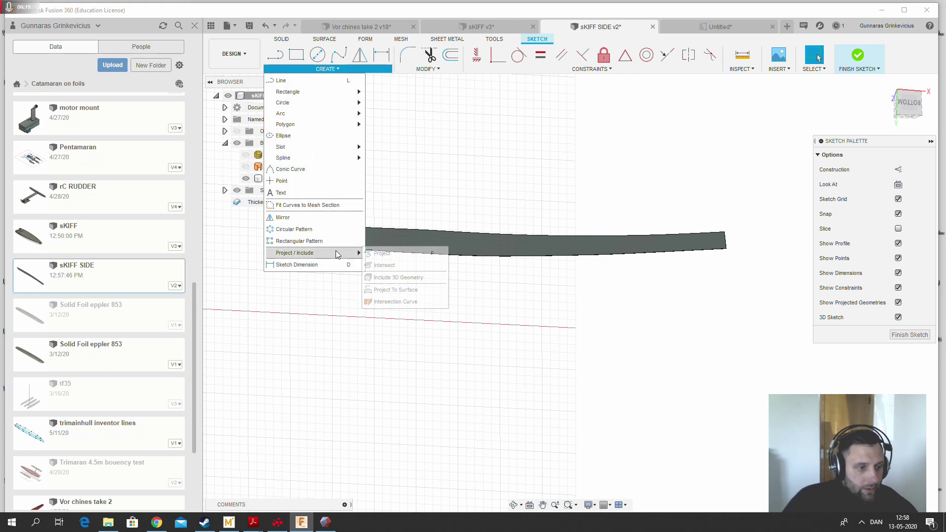
click(414, 254)
click(424, 244)
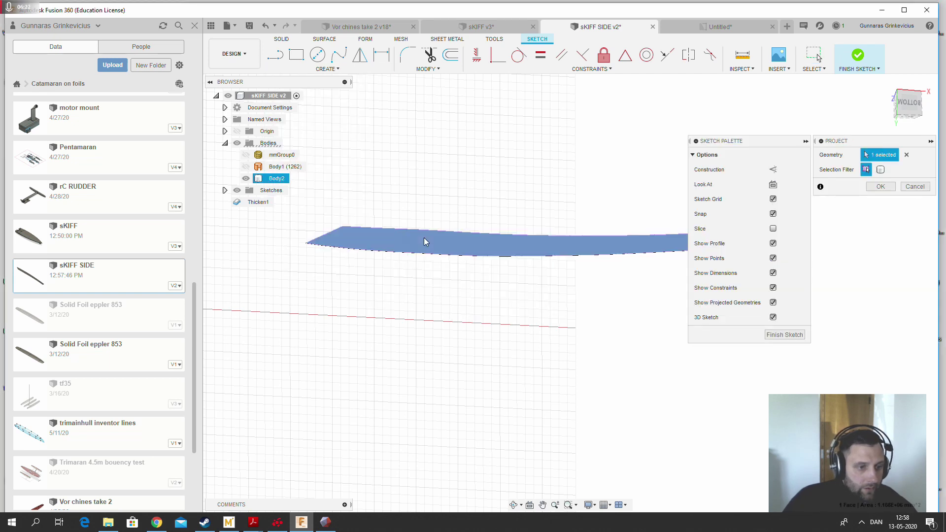
click(880, 186)
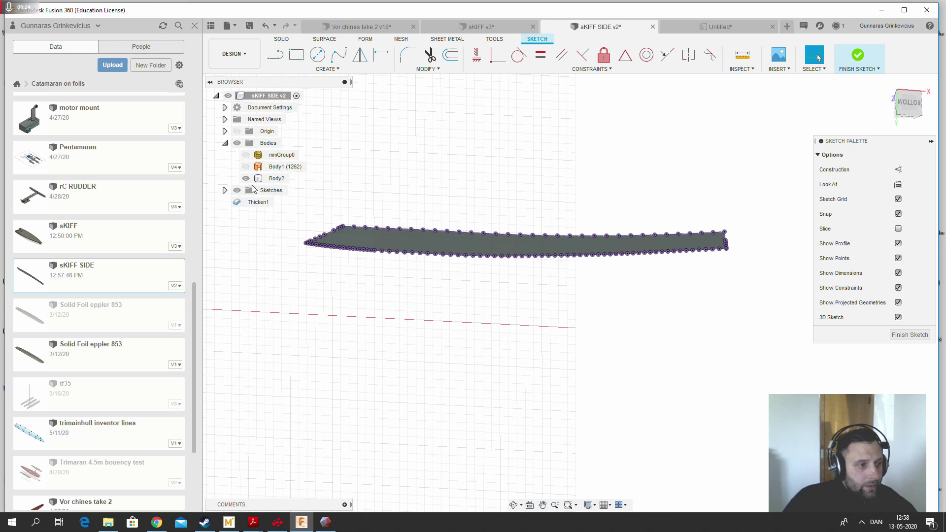
Hide the thickened panel body and break the link of all the projected outline curves
click(246, 179)
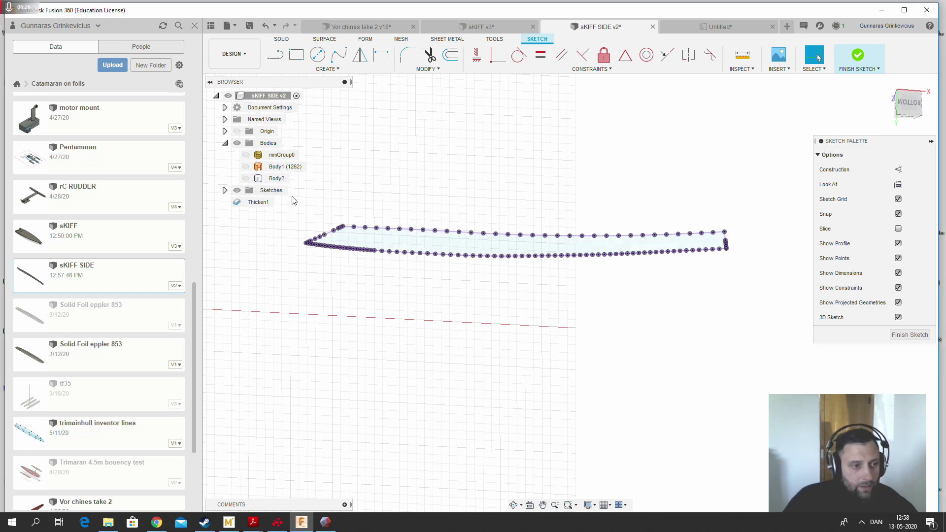
drag(754, 181, 279, 323)
right_click(412, 248)
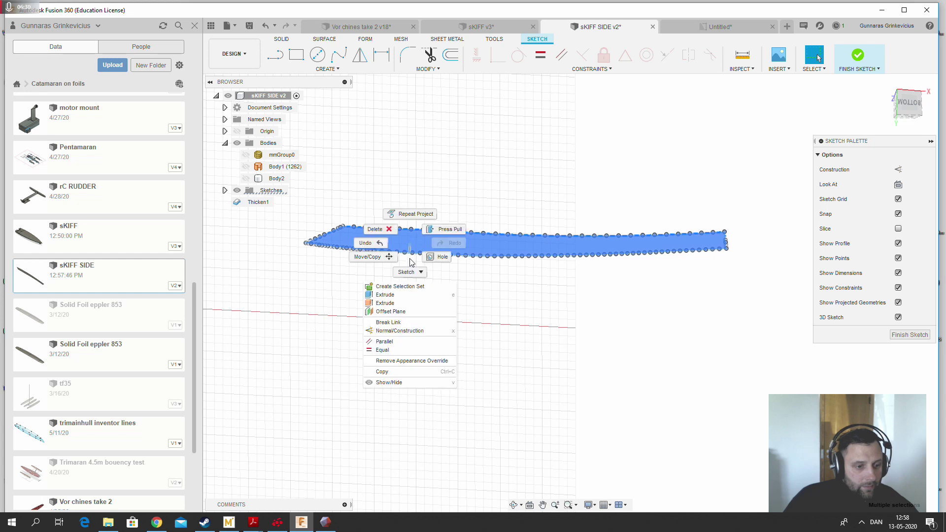
click(419, 327)
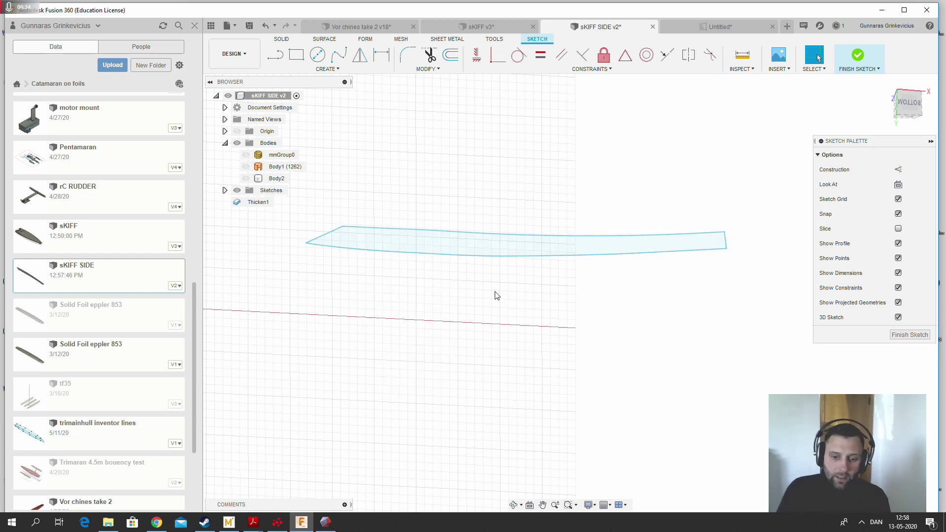
Examine the hull in the sKIFF design, the panel view on the drawing sheet and the outline sketch in sKIFF SIDE
mouse_move(471, 243)
shift+middle_down()
mouse_move(447, 275)
mouse_move(476, 281)
shift+middle_up()
click(478, 27)
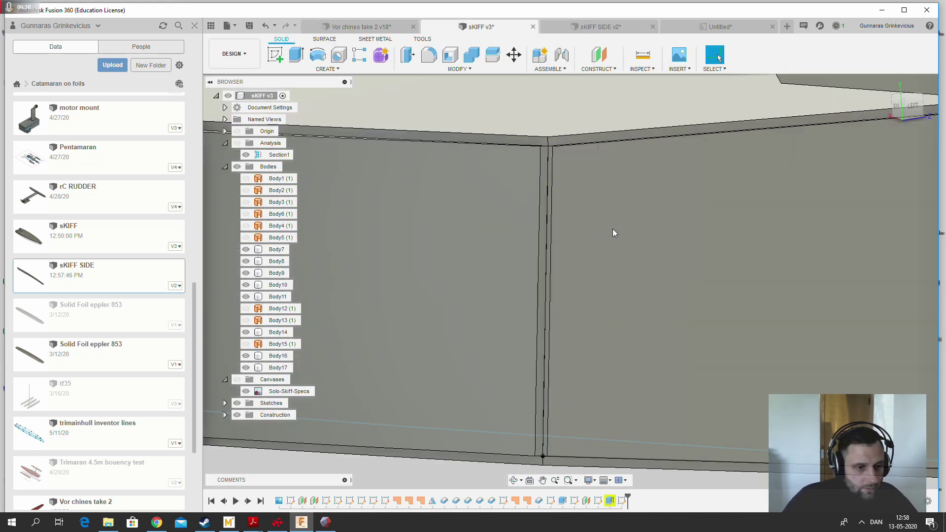
scroll(565, 232, down, 10)
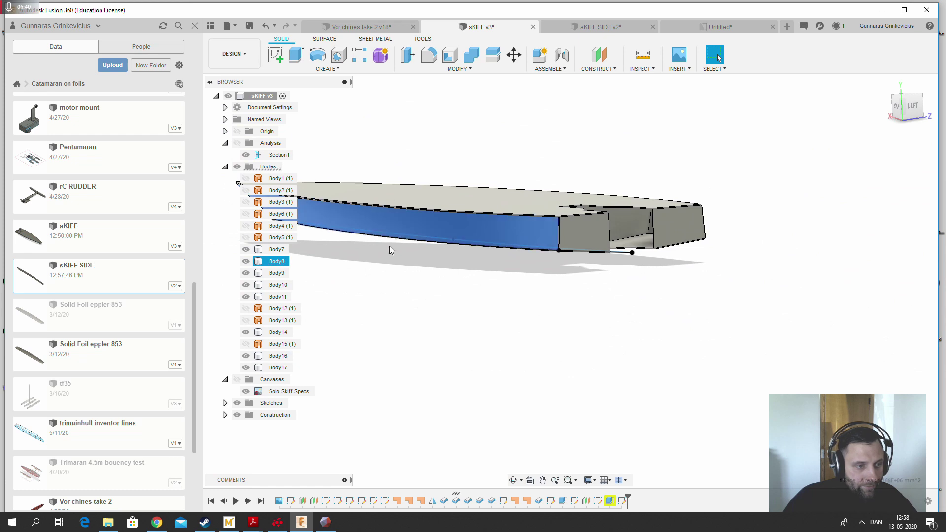
click(909, 110)
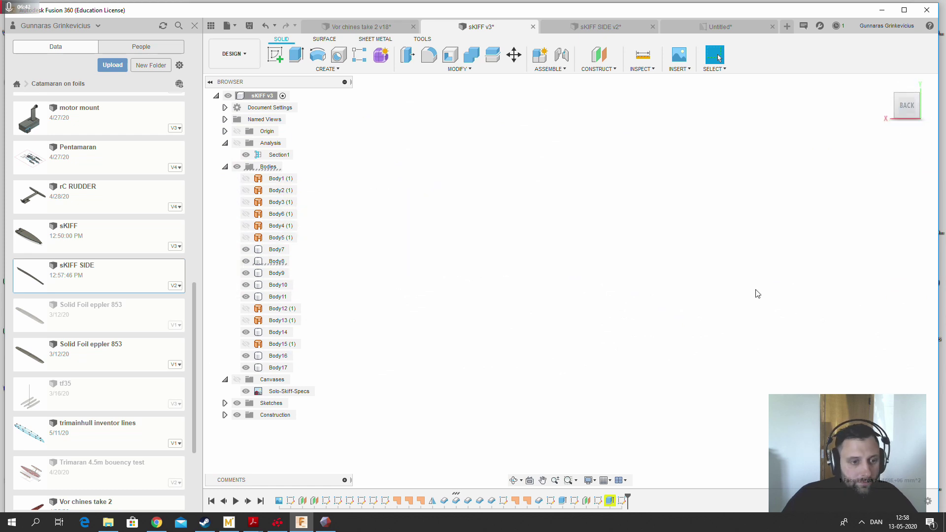
click(882, 75)
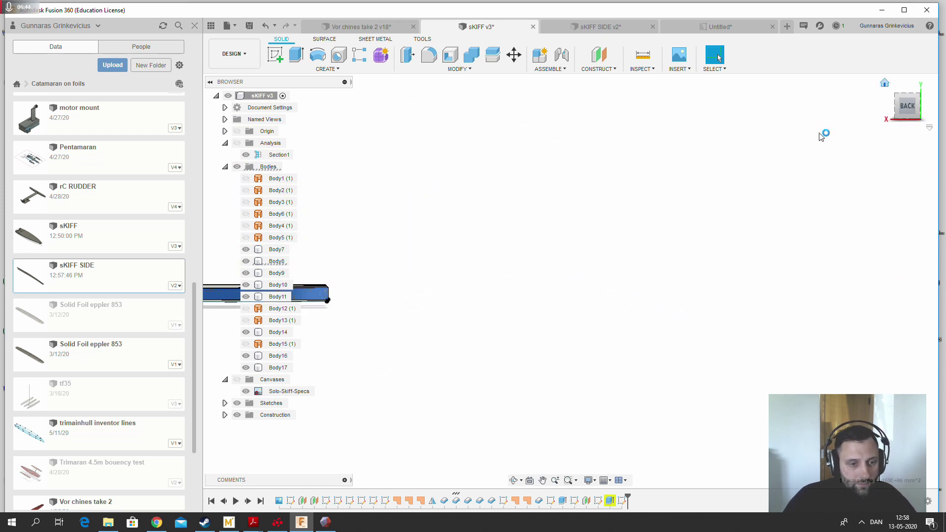
shift+middle_drag(599, 285, 556, 298)
click(718, 28)
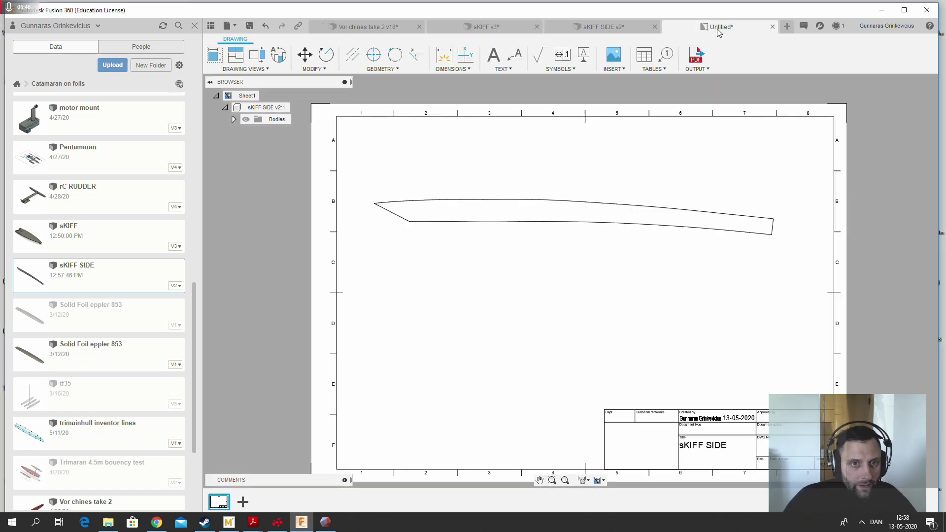
click(612, 329)
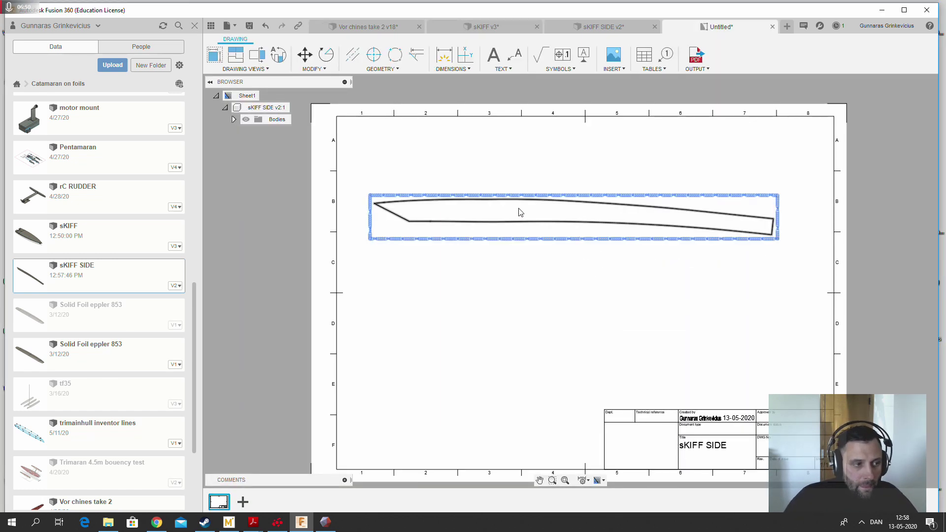
click(511, 163)
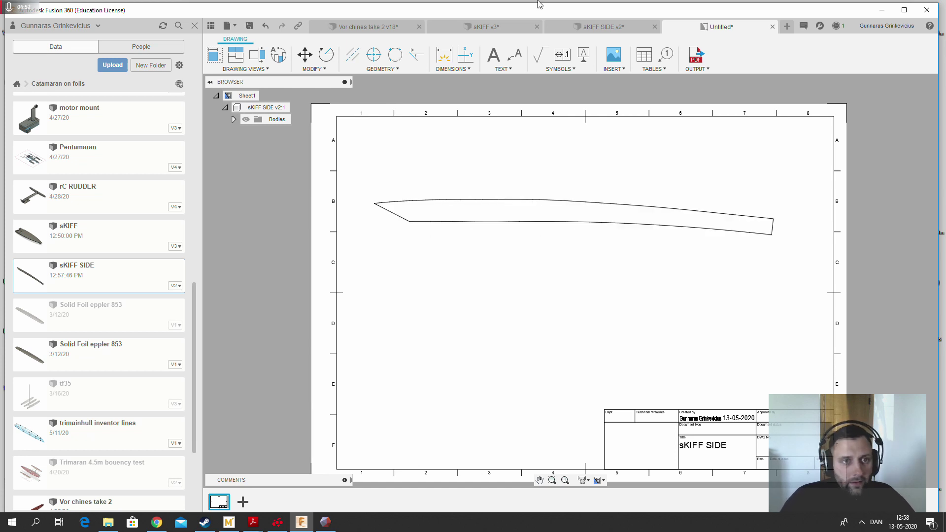
click(604, 28)
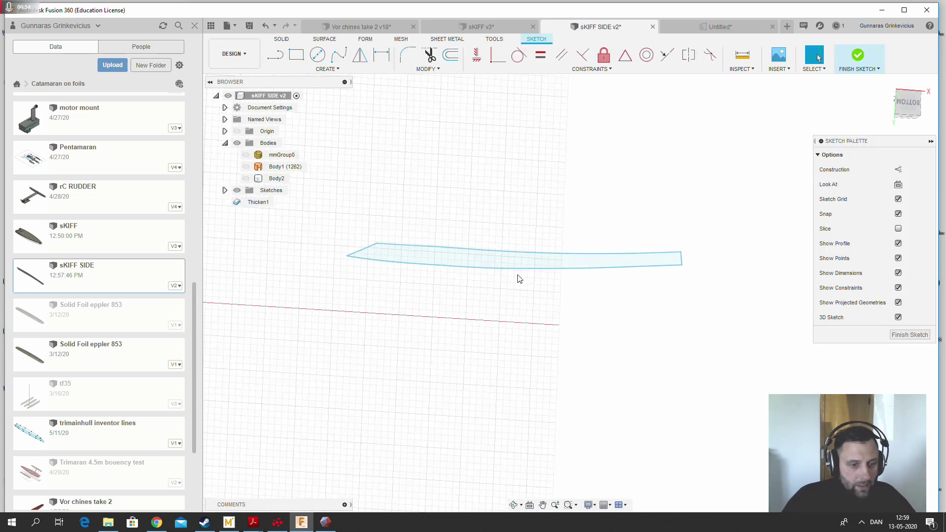
shift+middle_drag(511, 305, 514, 309)
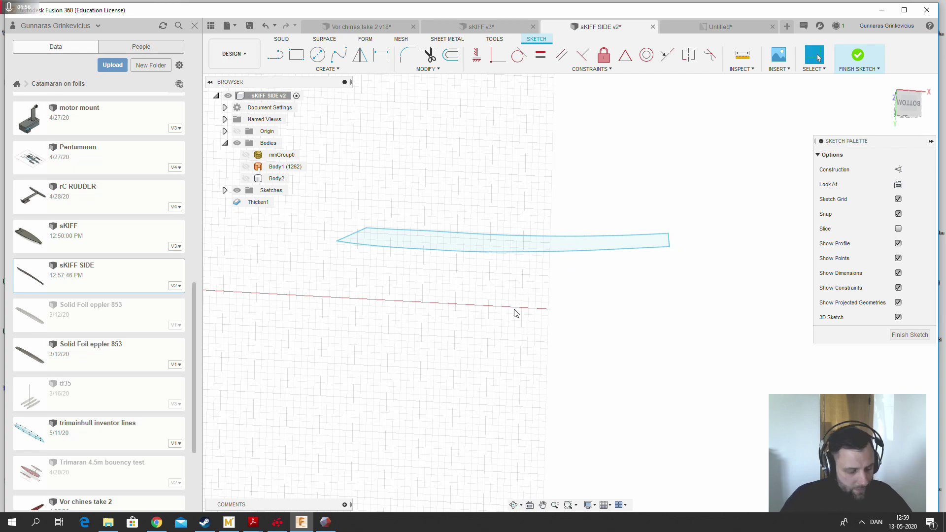